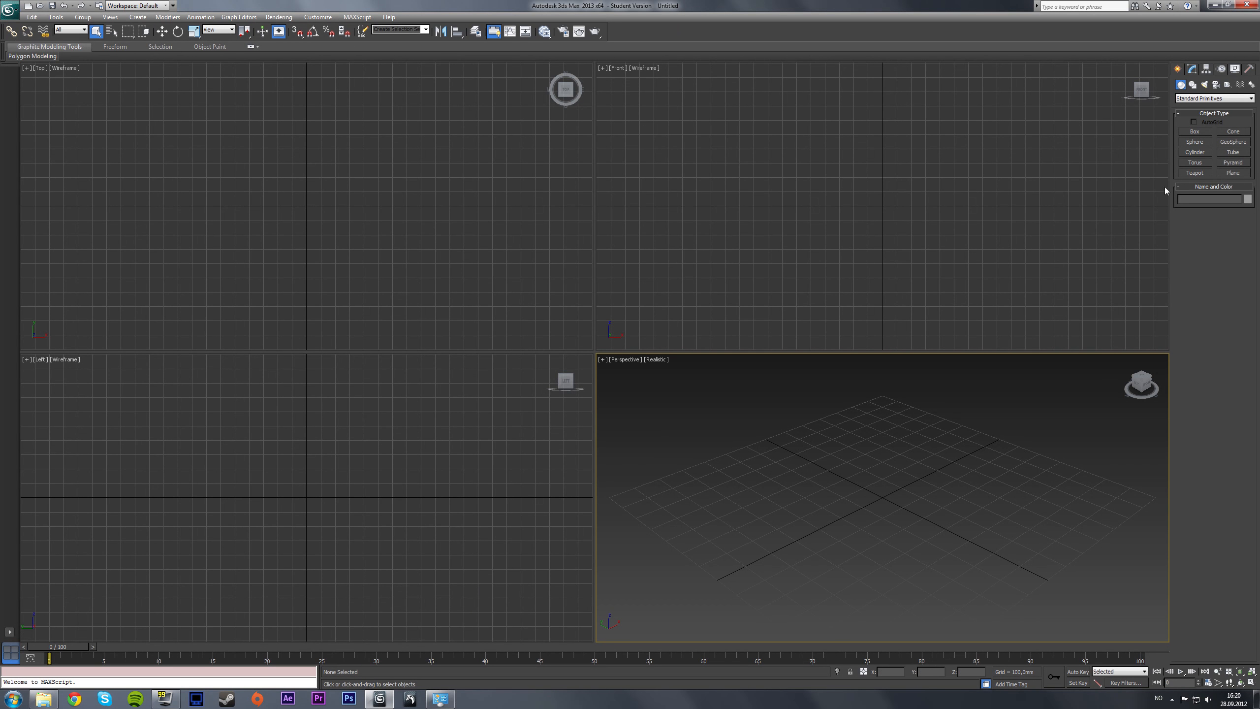
Draw a plane primitive centred on the grid in the Perspective view, about 1975 mm long and 2019 mm wide
left_click(1234, 173)
scroll(862, 509, "down", 5)
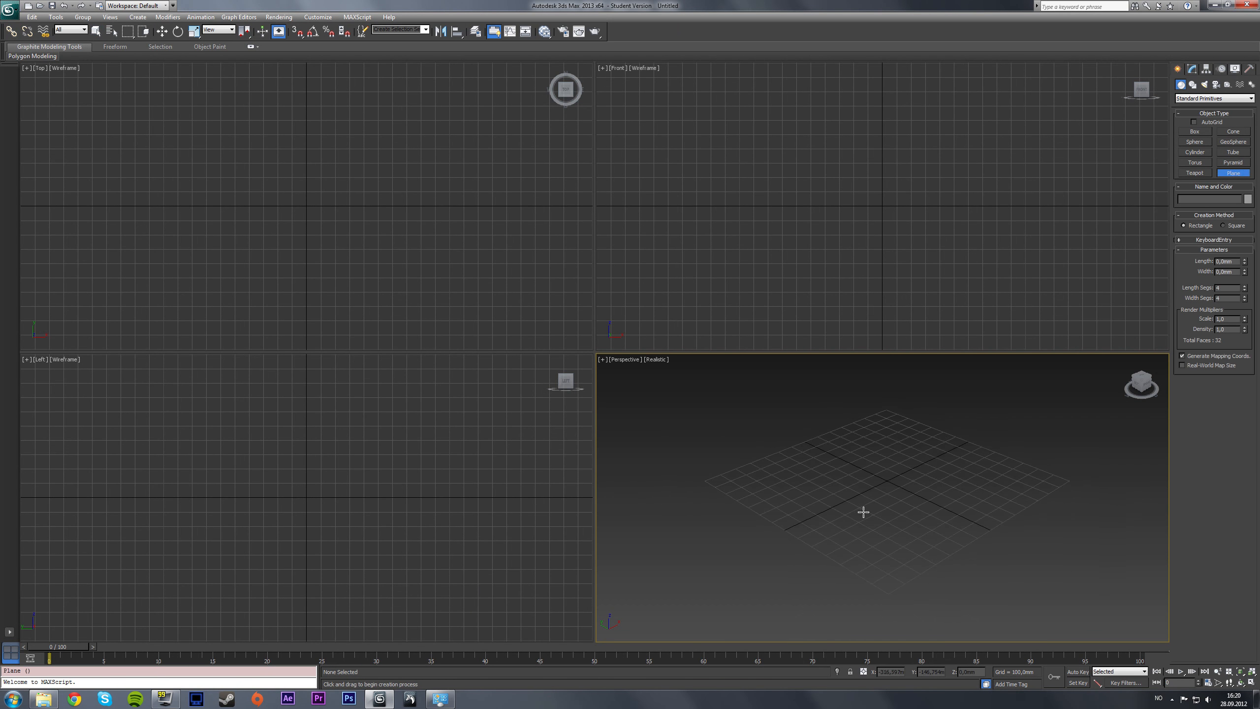
middle_click_drag(878, 506, 867, 498)
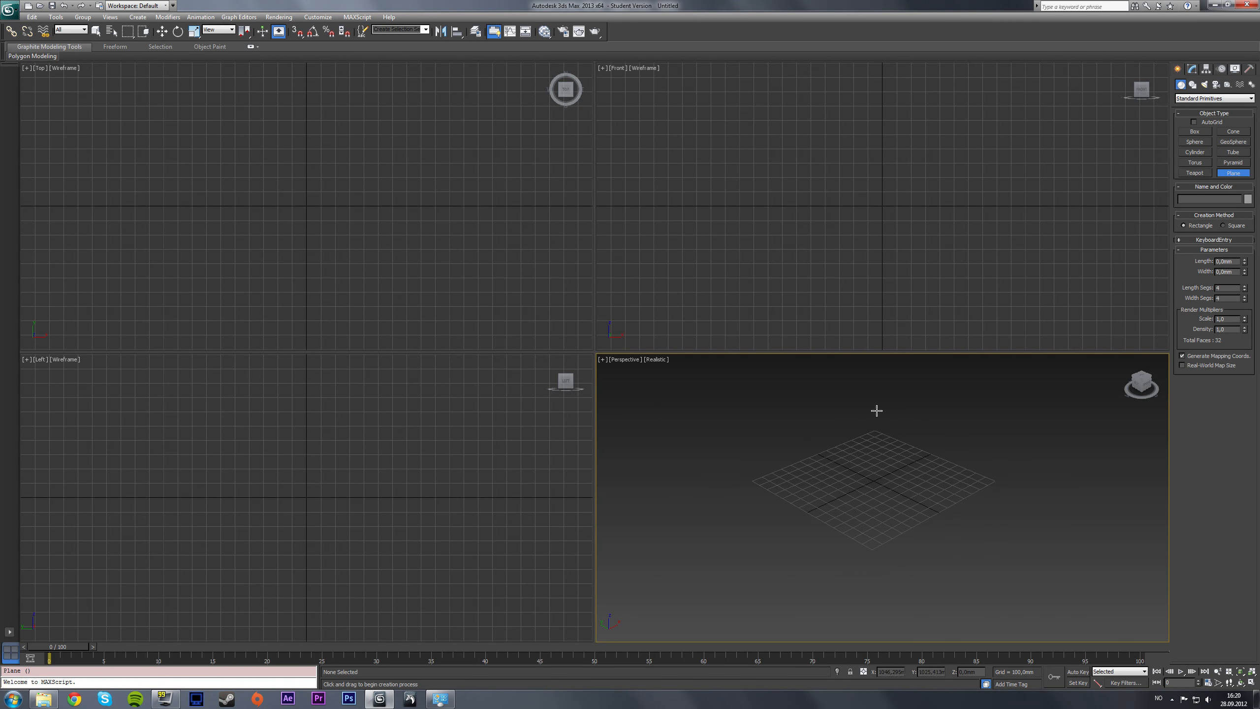
left_click_drag(871, 468, 1050, 477)
Set the plane's length to 3000 mm and its width to 2000 mm, and finish plane creation
double_click(1227, 272)
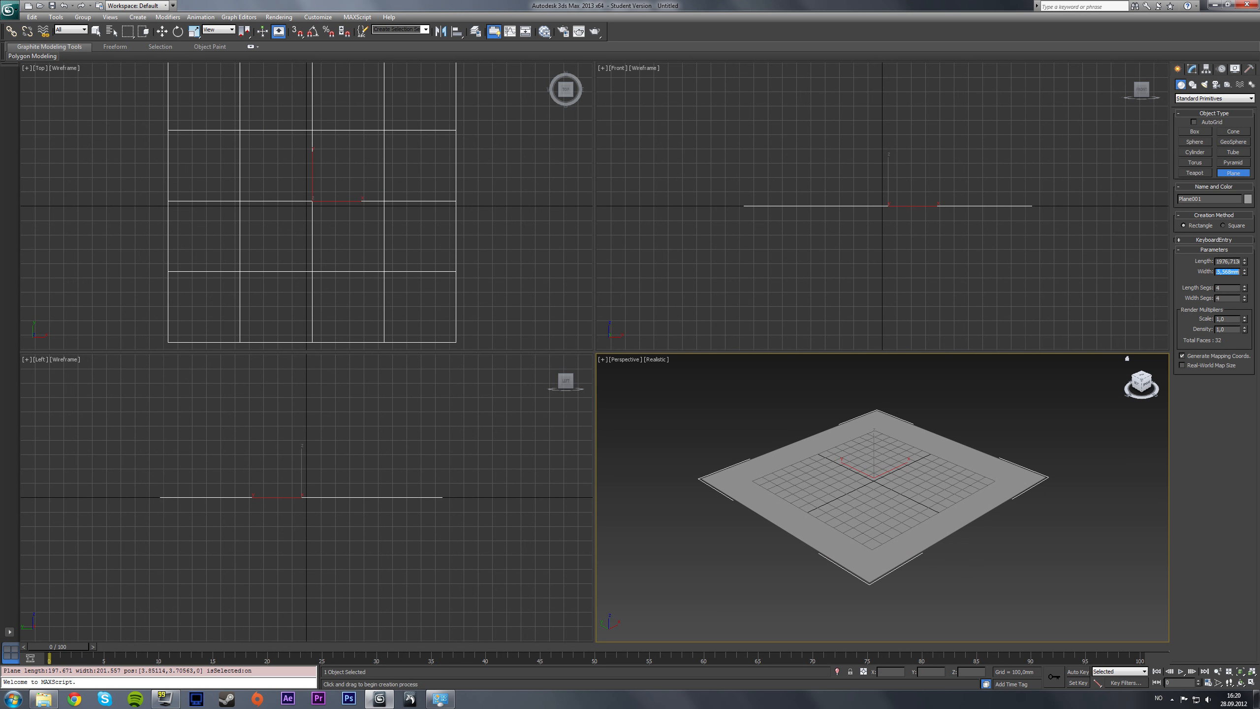
double_click(1227, 261)
type("3000")
key("Tab")
type("20")
key("Return")
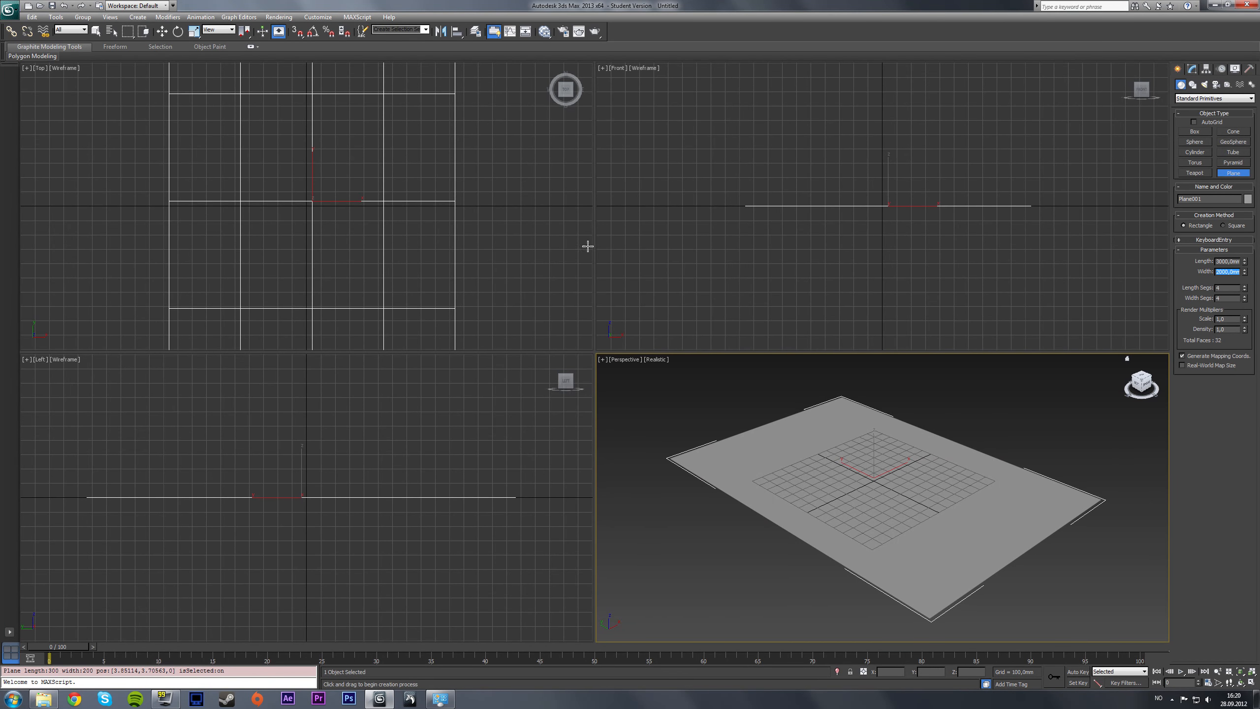
left_click(97, 31)
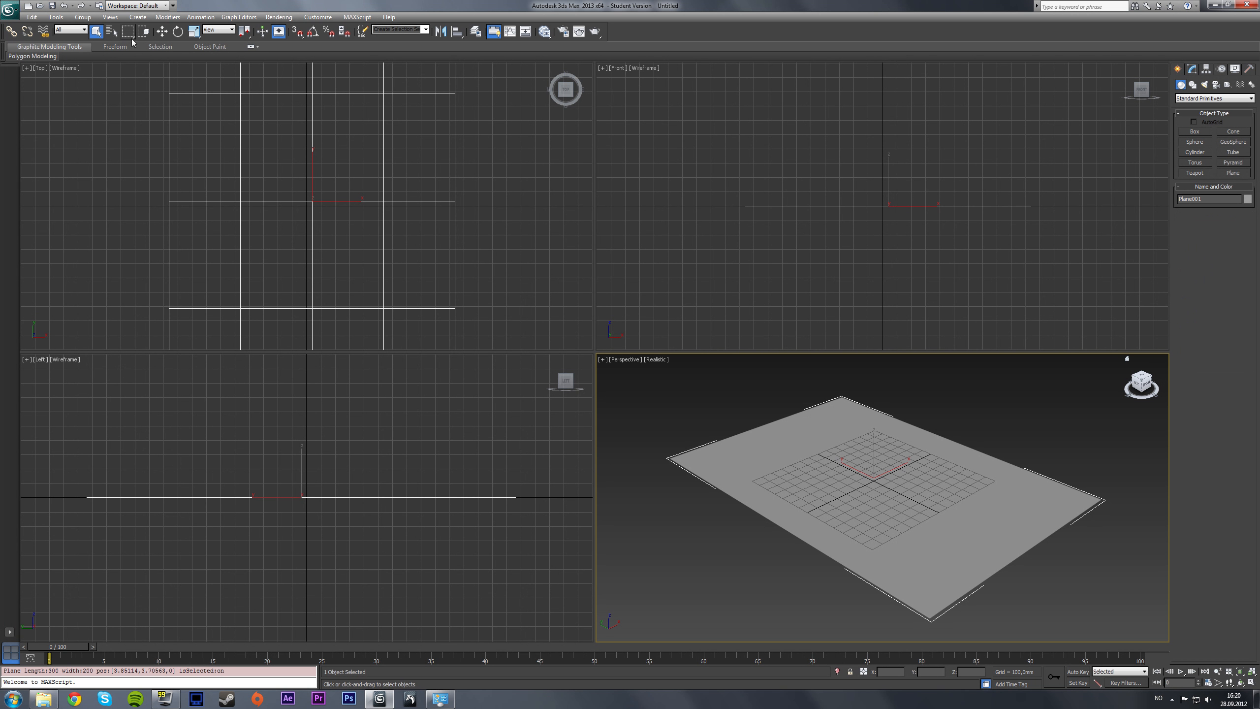
Set the plane's length segments and width segments to 1
left_click(1192, 69)
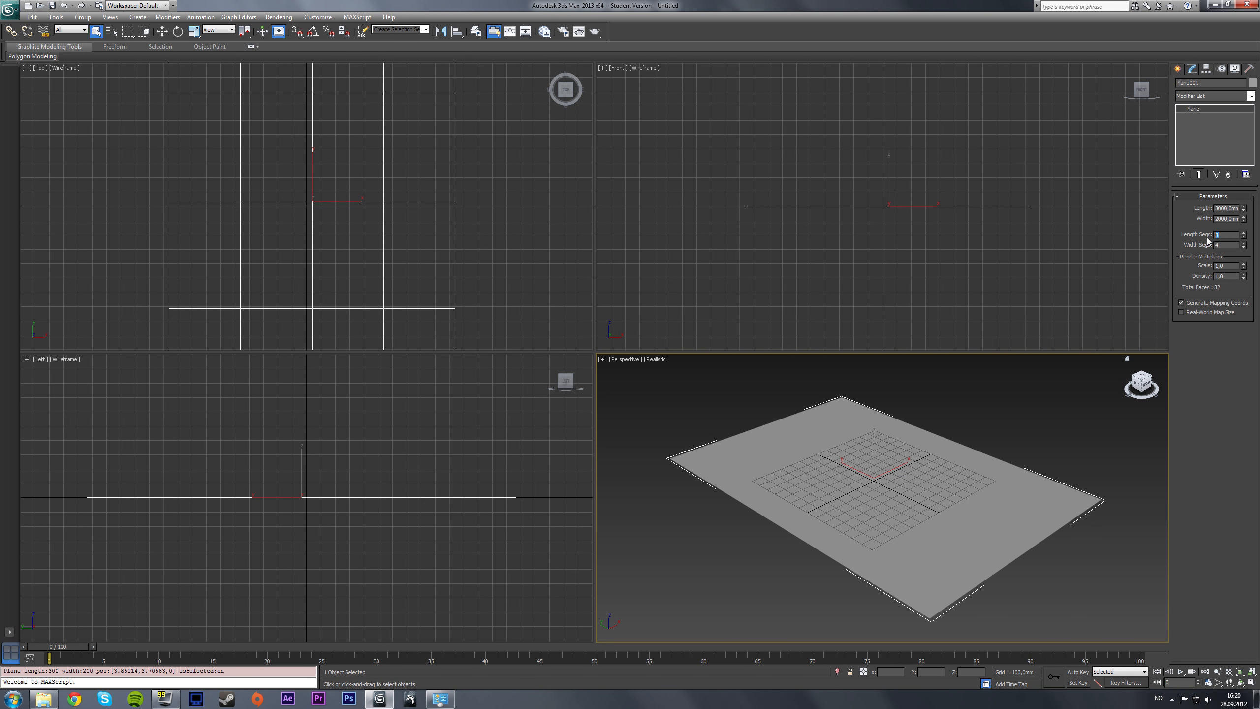
key("Return")
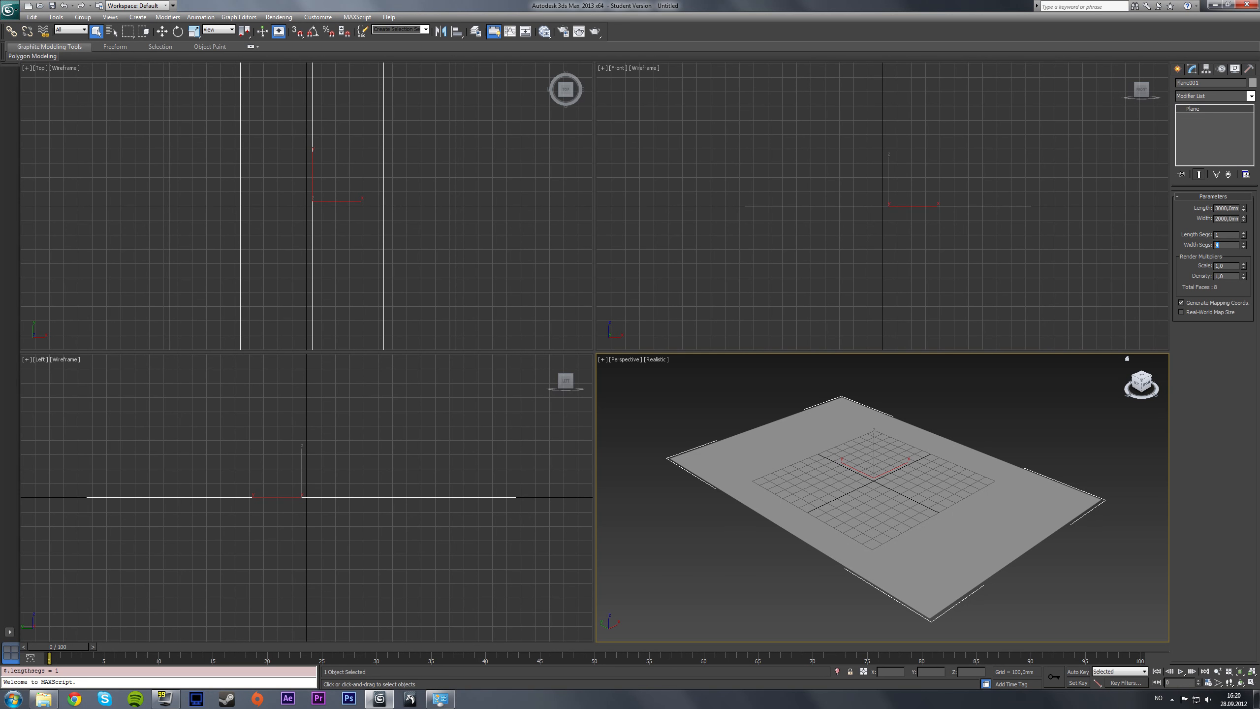
left_click(1017, 378)
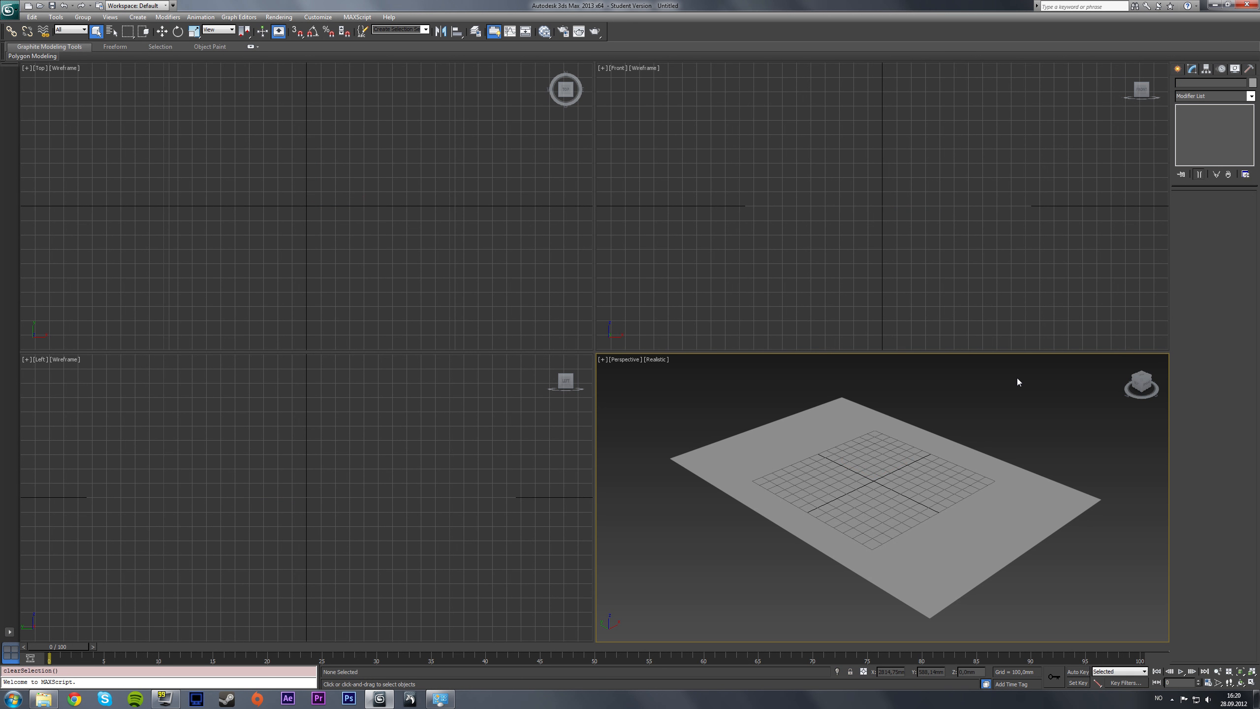
Convert the plane to an Editable Poly and hide the viewport grid and selection brackets
right_click(1016, 378)
left_click(864, 478)
right_click(992, 410)
mouse_move(1061, 501)
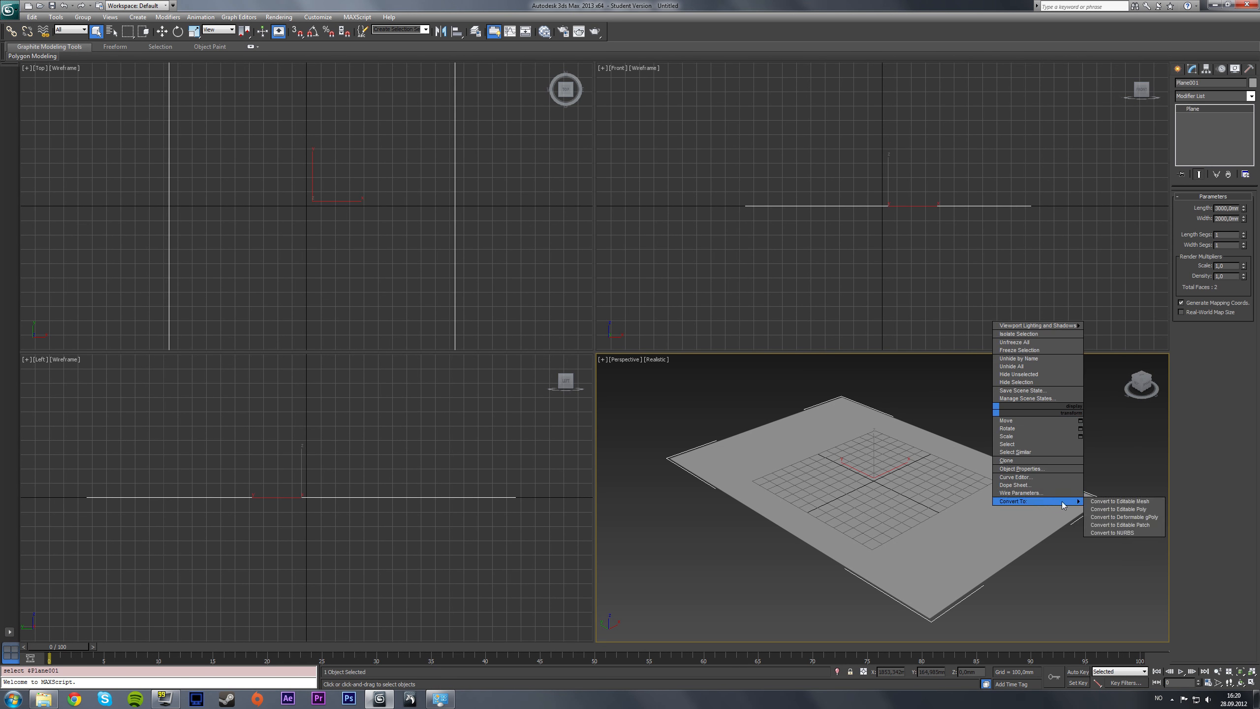
left_click(1119, 509)
key("g")
key("j")
left_click_drag(993, 415, 896, 474)
middle_click_drag(931, 462, 931, 483, "alt")
Extend one long edge of the plane straight upward as a new polygon, forming a back wall about 1065 mm high
key("2")
left_click(809, 462)
middle_click_drag(808, 461, 811, 441, "alt")
key("w")
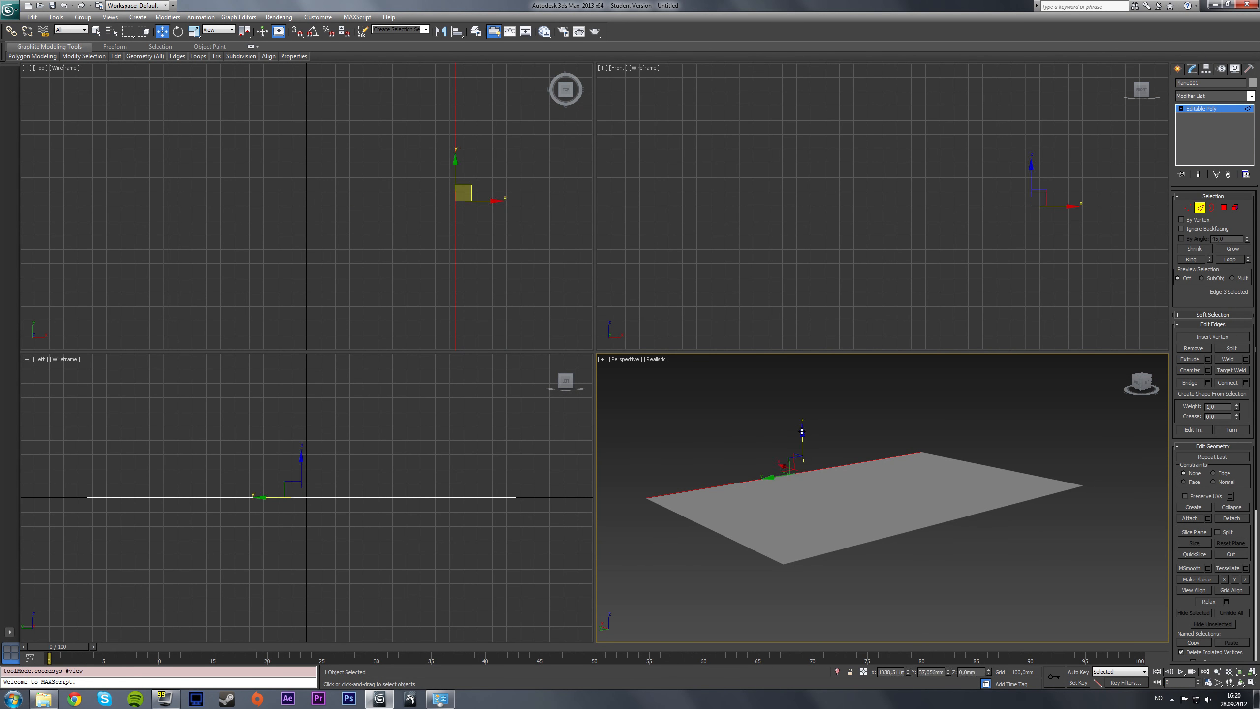
left_click_drag(799, 437, 816, 312, "shift")
middle_click_drag(761, 488, 811, 479, "alt")
Extend the wall's upper edge horizontally over the floor as a new polygon to form a ceiling slightly wider than the floor
scroll(832, 455, "down", 5)
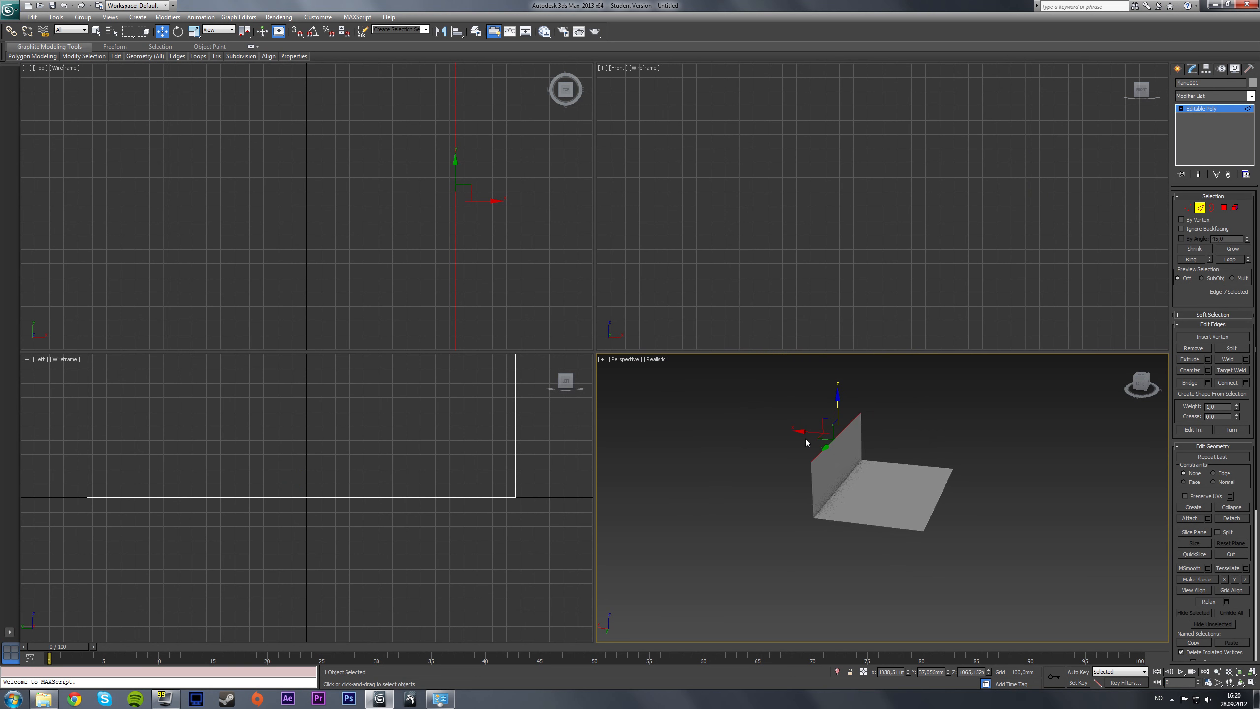
left_click_drag(806, 437, 917, 450, "shift")
middle_click_drag(918, 451, 900, 472, "alt")
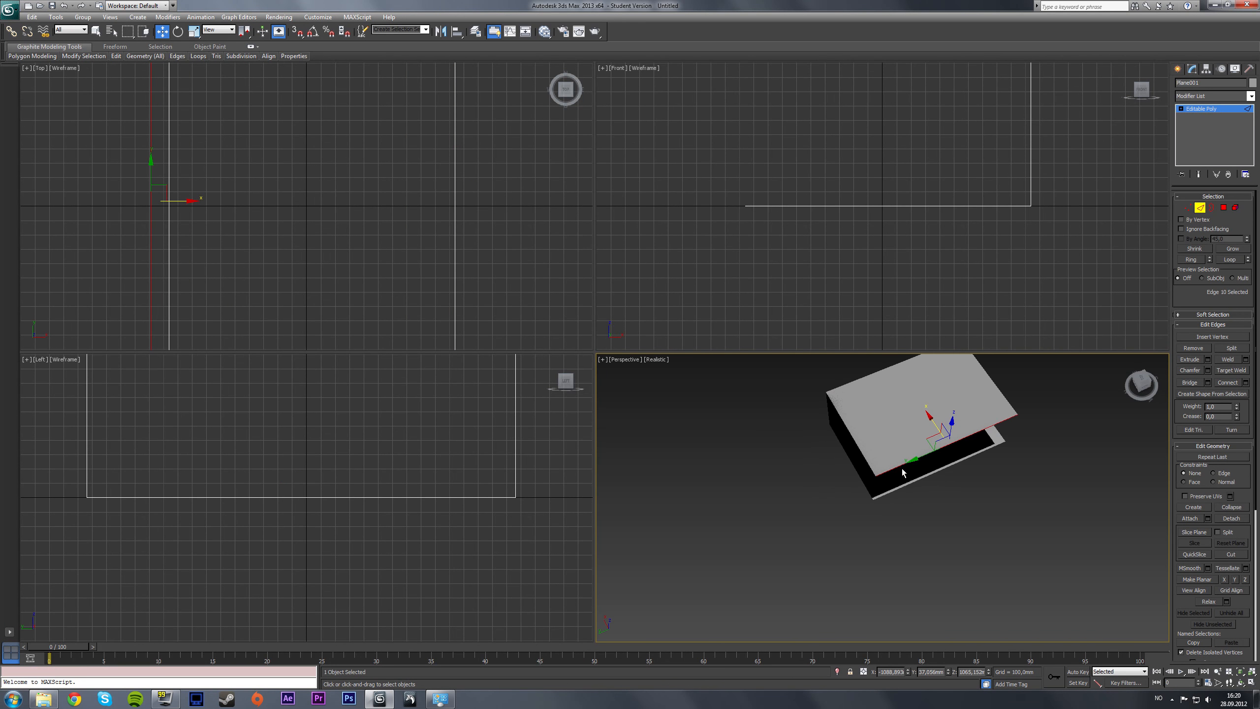
Chamfer the floor-to-wall and wall-to-ceiling edges by about 262 mm with multiple segments to round both corners
left_click_drag(862, 365, 907, 424)
middle_click_drag(906, 428, 1019, 401, "alt")
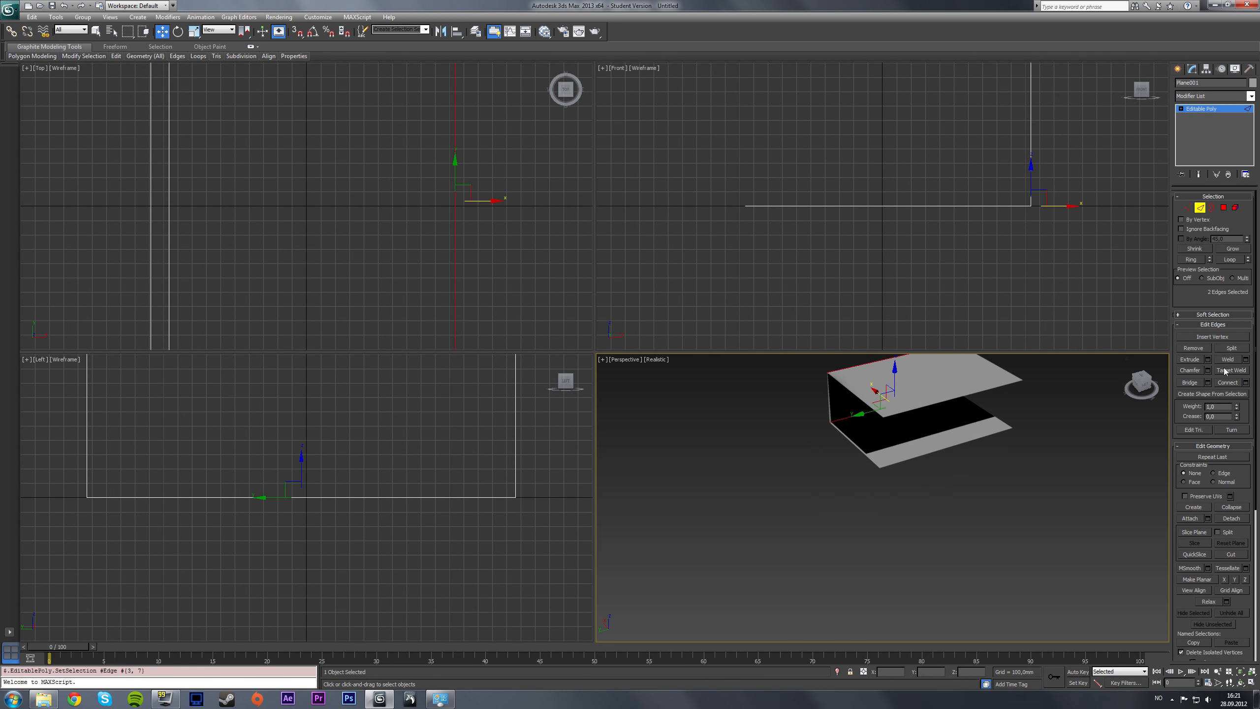
left_click(1207, 370)
mouse_move(952, 491)
middle_mouse_down()
mouse_move(937, 521)
mouse_move(931, 478)
middle_mouse_up()
scroll(930, 468, "up", 4)
scroll(938, 427, "down", 4)
left_click_drag(889, 504, 973, 488)
mouse_move(889, 517)
left_mouse_down()
mouse_move(911, 517)
mouse_move(899, 503)
left_mouse_up()
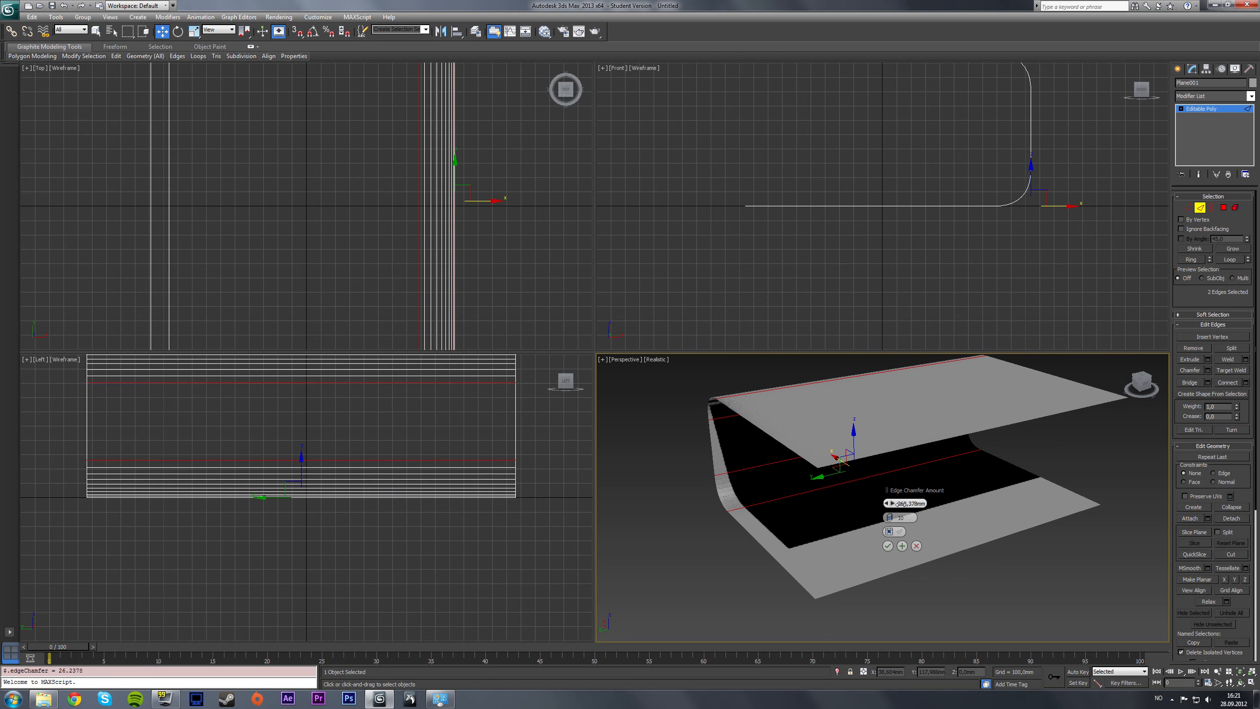
left_click(893, 518)
left_click(888, 545)
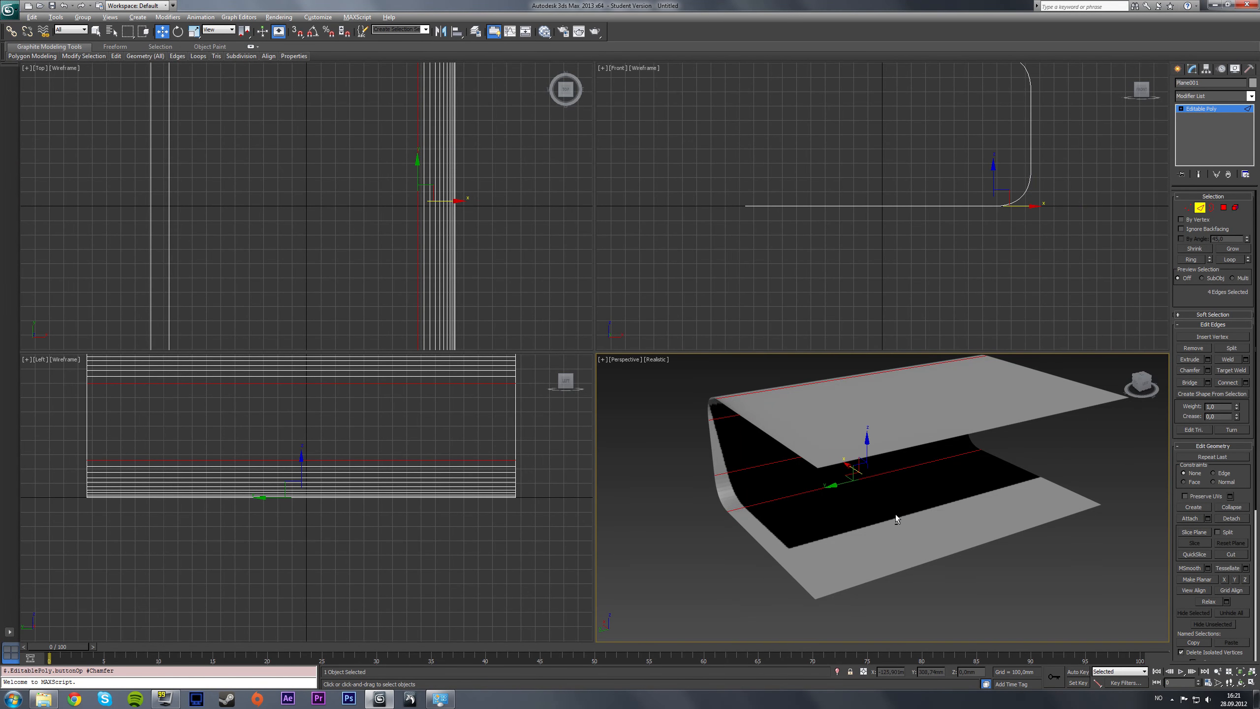
Clear the edge selection on the backdrop and return to object level
middle_click_drag(896, 514, 894, 497, "alt")
key("q")
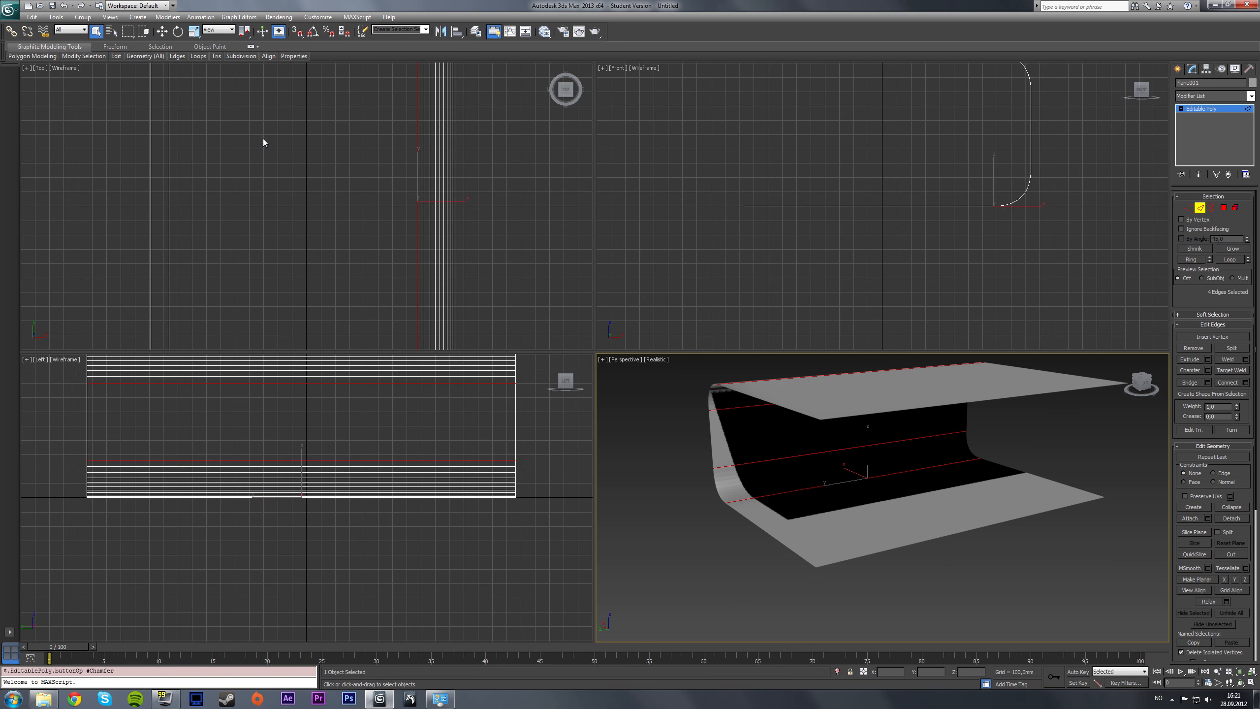
left_click(704, 518)
middle_click_drag(704, 518, 764, 471, "alt")
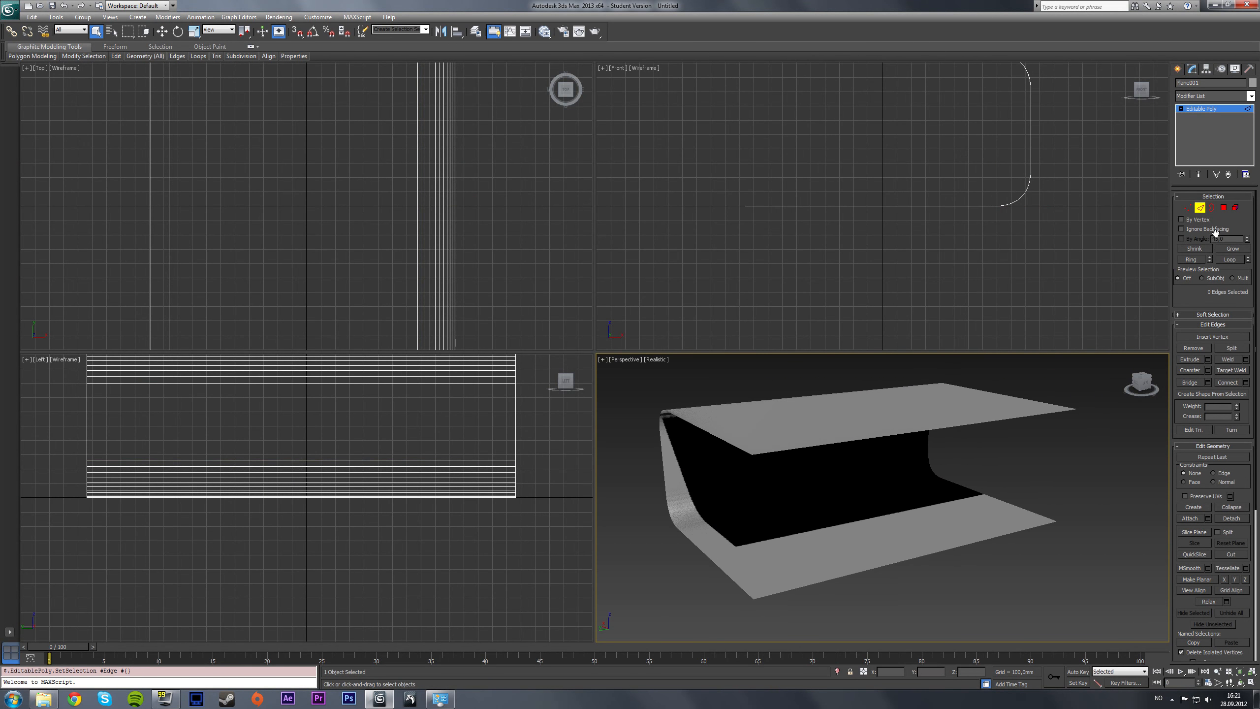
left_click(1200, 209)
left_click(1200, 209)
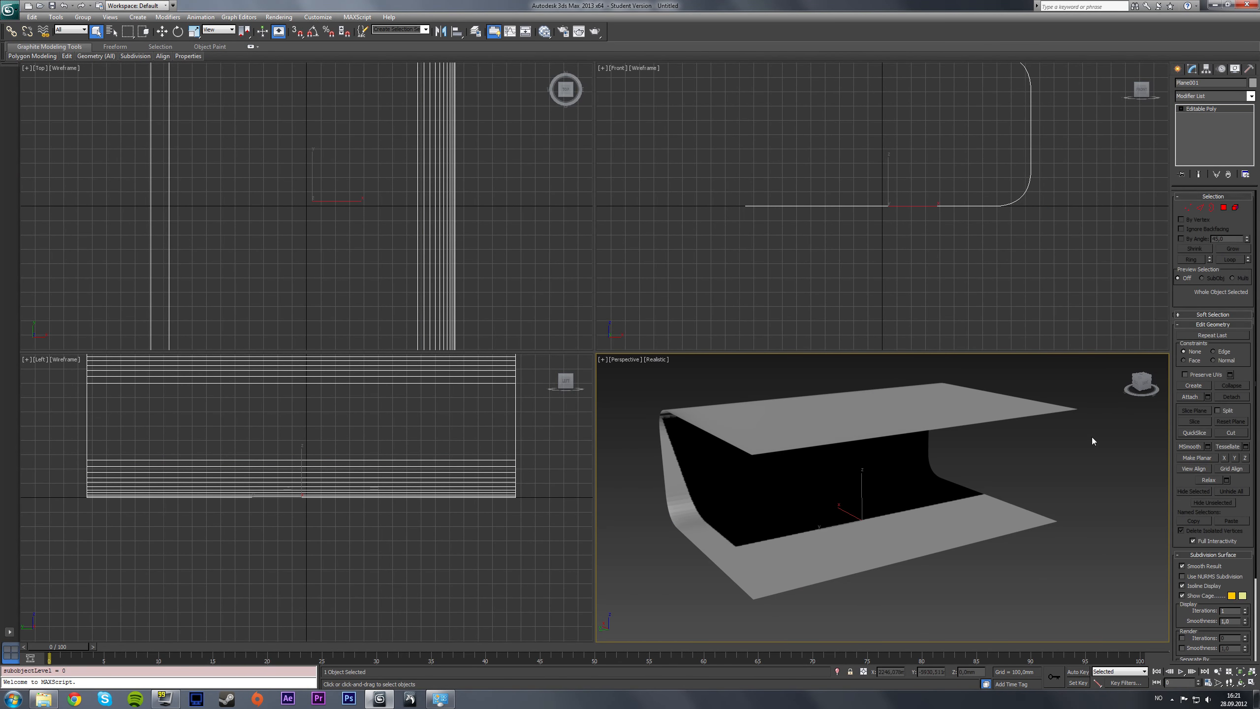
Add a Smooth modifier with Auto Smooth enabled to the backdrop and collapse it back to an Editable Poly
left_click(1251, 96)
scroll(1211, 347, "down", 1)
left_click(1212, 461)
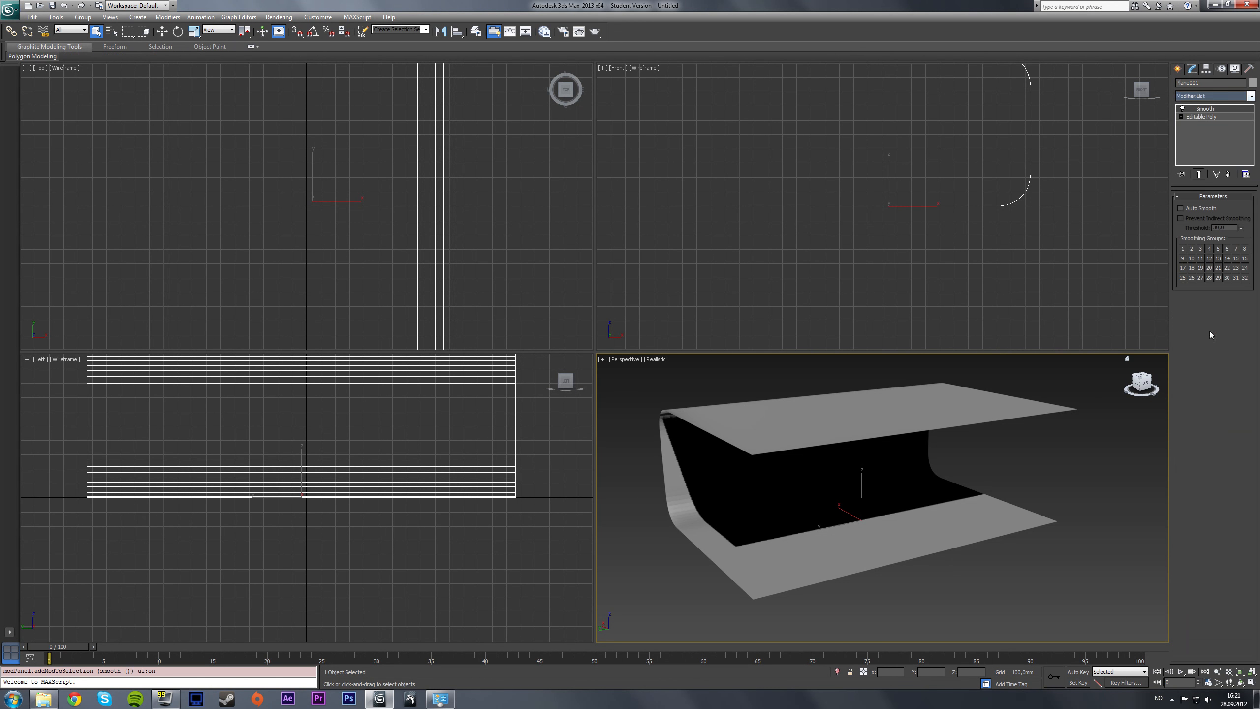
right_click(1052, 470)
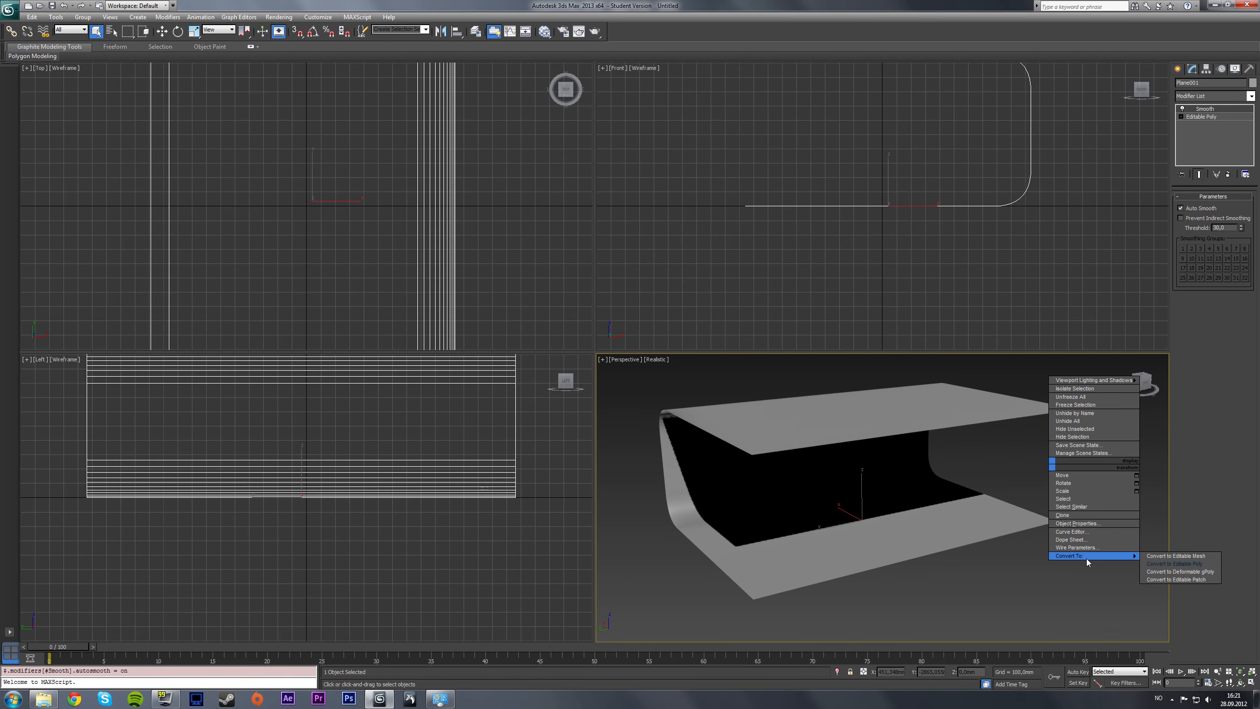
left_click(1186, 565)
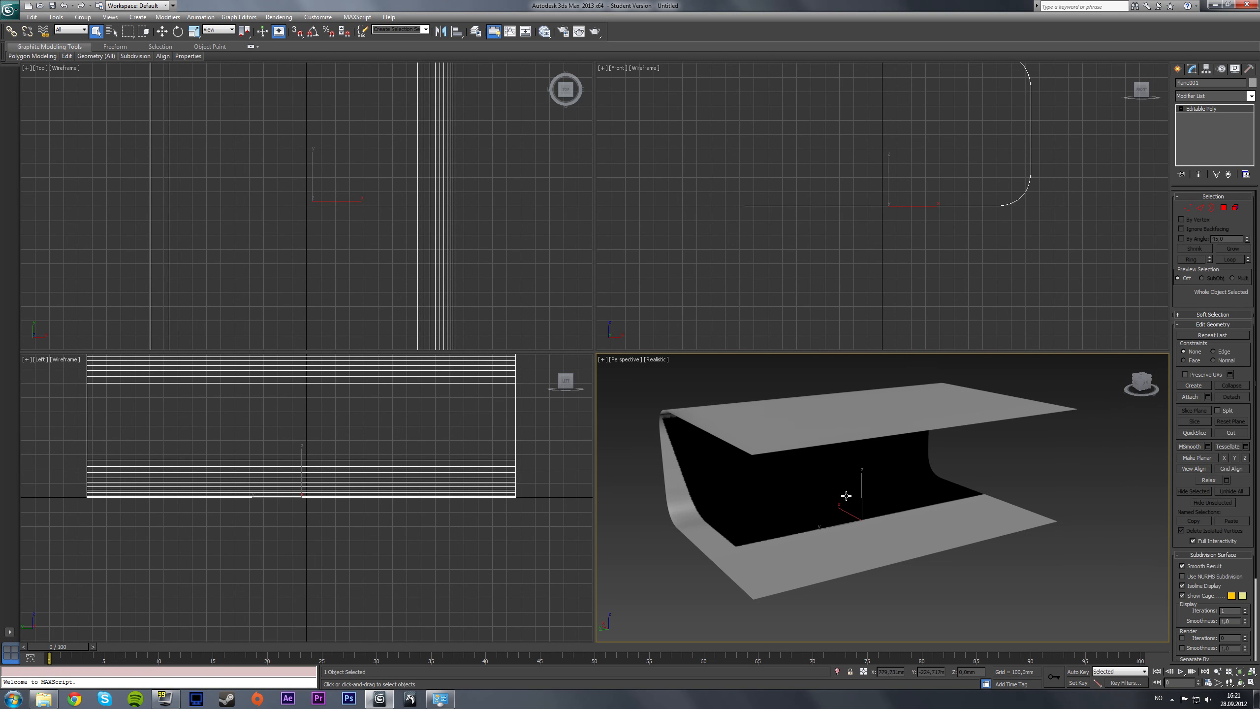
Create a Torus Knot extended primitive near the middle of the floor, with a radius of about 167 mm and a cross-section radius of about 29 mm
key("alt+w")
middle_click_drag(867, 534, 730, 443, "alt")
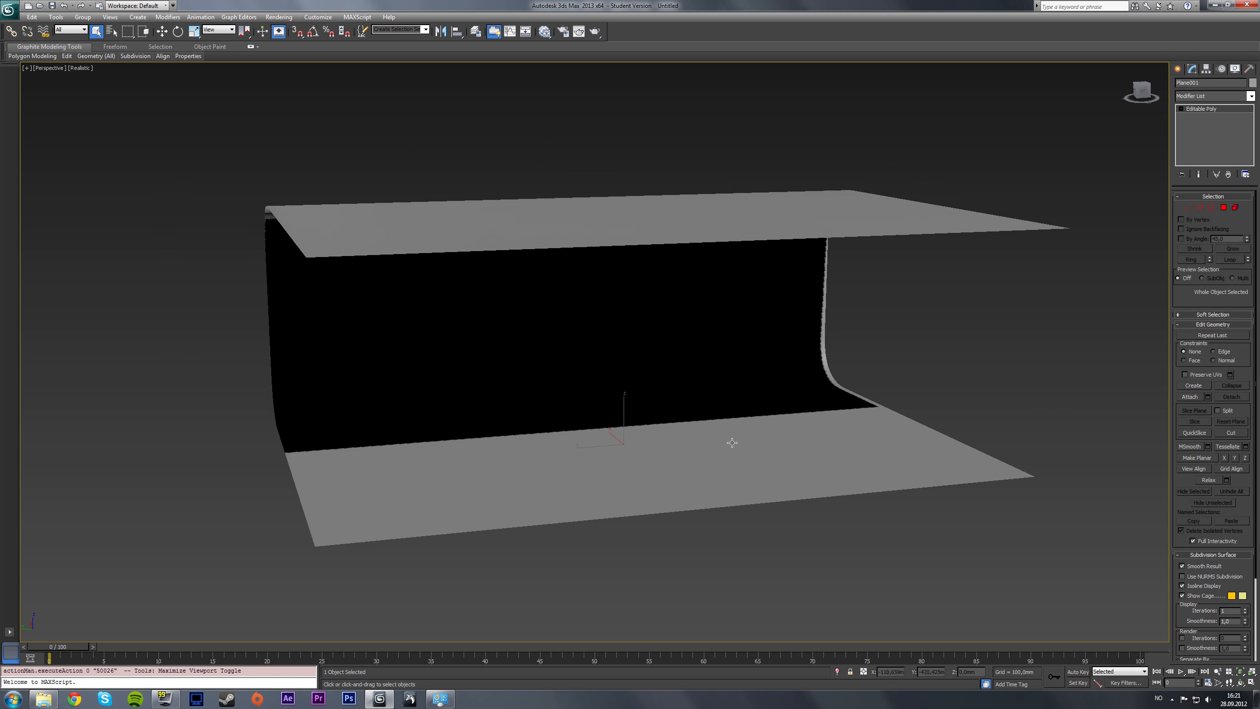
left_click(1178, 70)
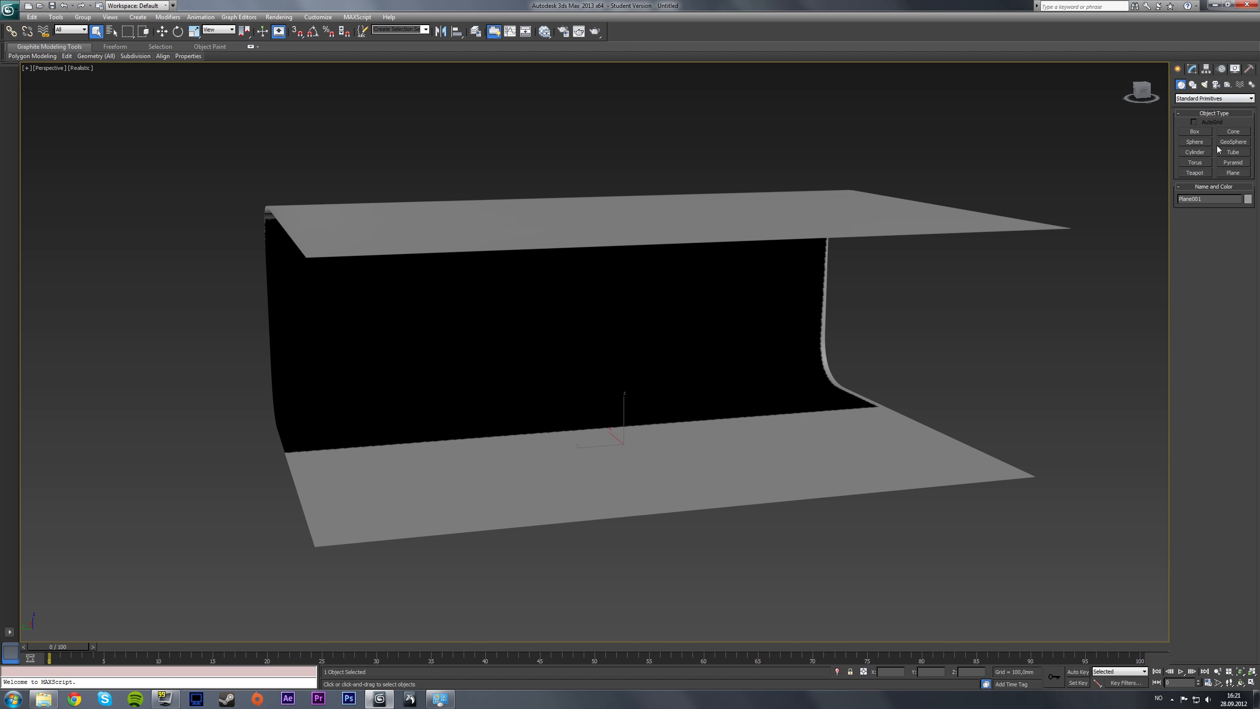
left_click(1197, 99)
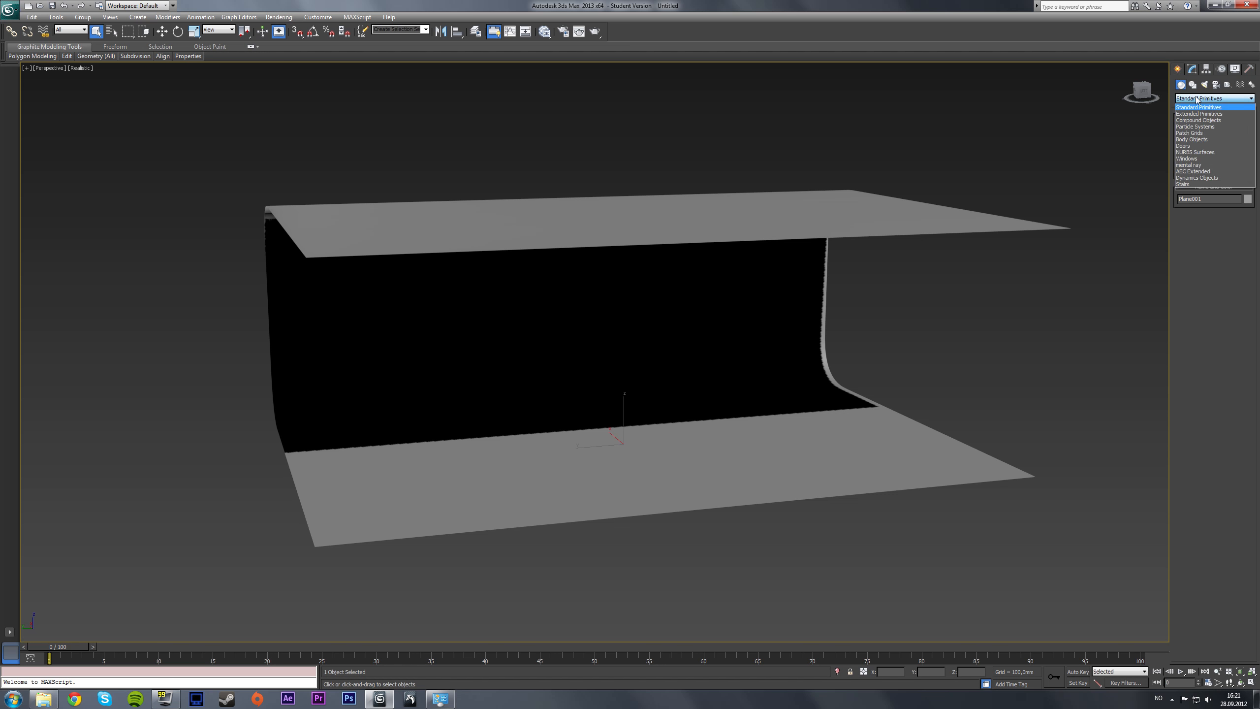
left_click(1200, 110)
left_click(1233, 132)
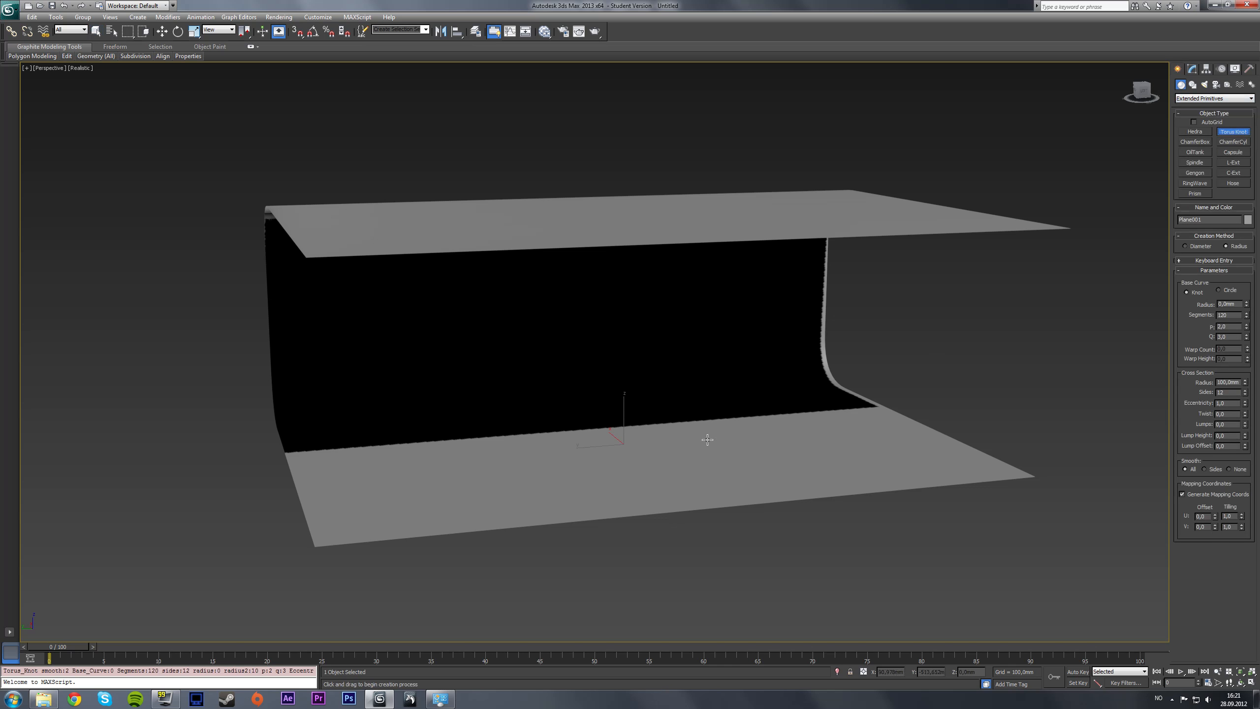
left_click_drag(618, 436, 616, 456)
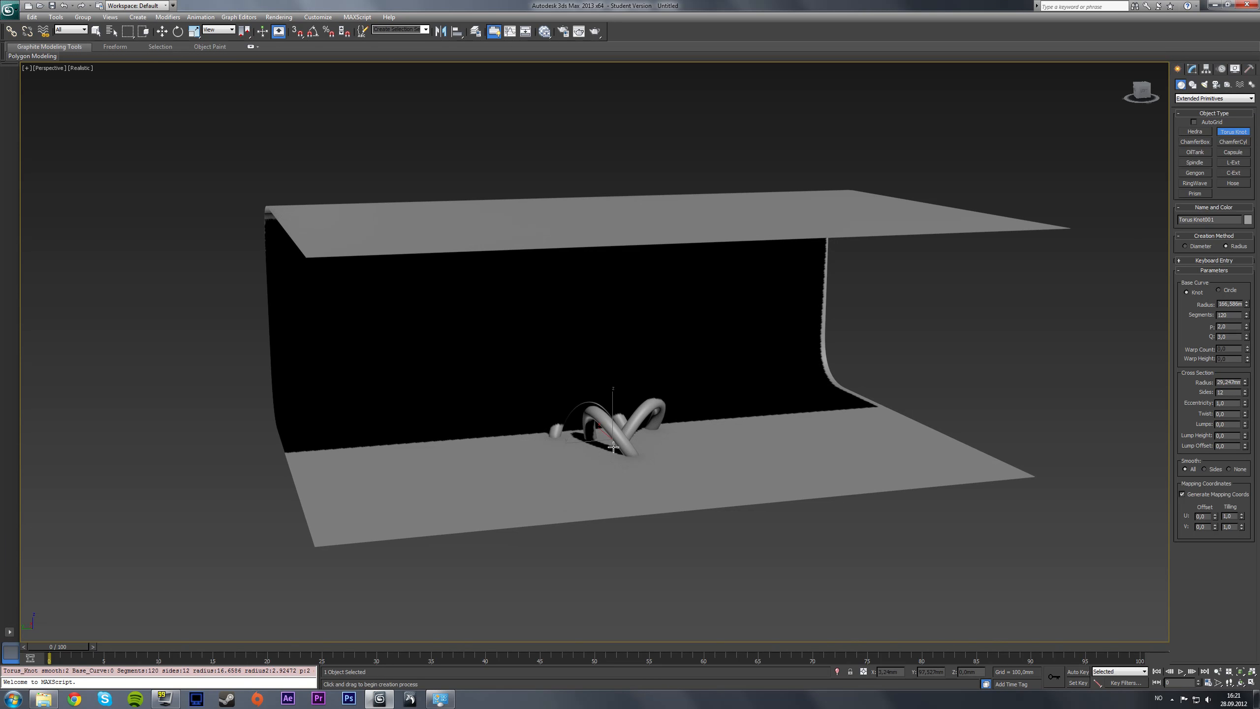
Reduce the torus knot's radius to about 113 mm and its cross-section radius to about 28 mm, and raise it to about Z 151 mm
left_click_drag(1246, 308, 1246, 325)
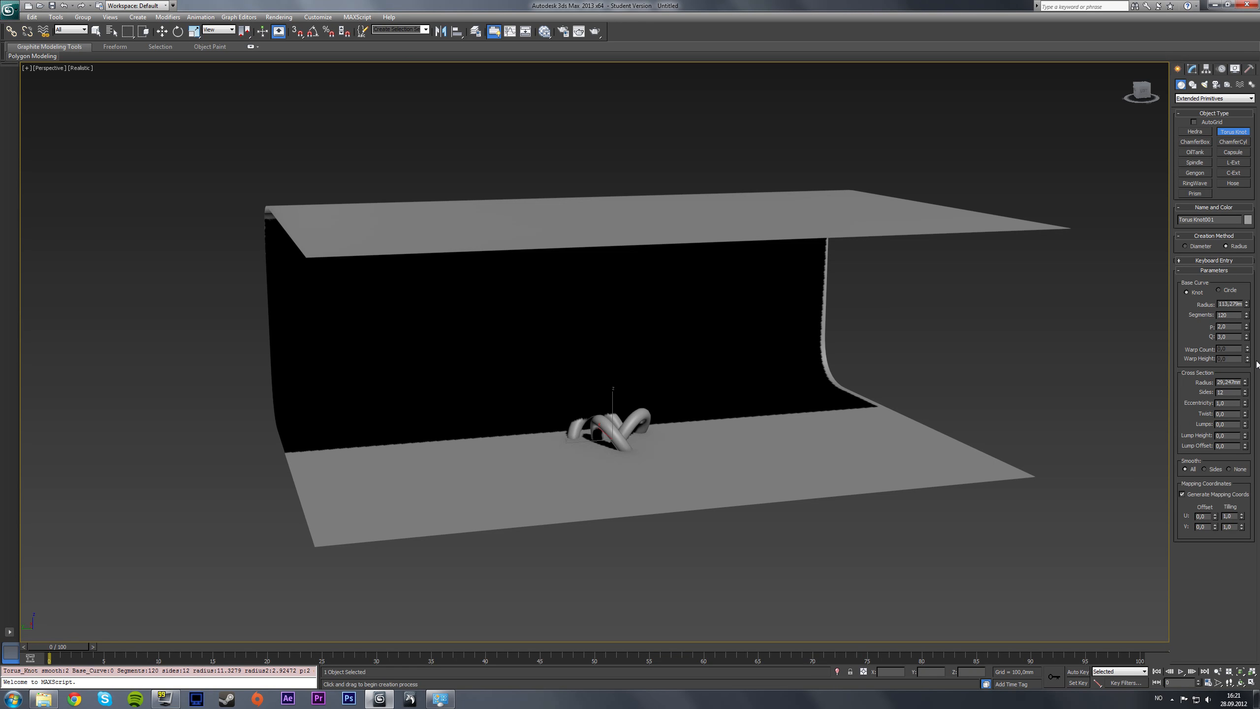
left_click_drag(1247, 385, 1246, 392)
key("w")
left_click_drag(614, 394, 625, 368)
Lower the torus knot in the Front view to about Z 145 mm so that it rests on the floor
key("alt+w")
right_click(863, 223)
key("alt+w")
middle_click_drag(700, 312, 734, 347)
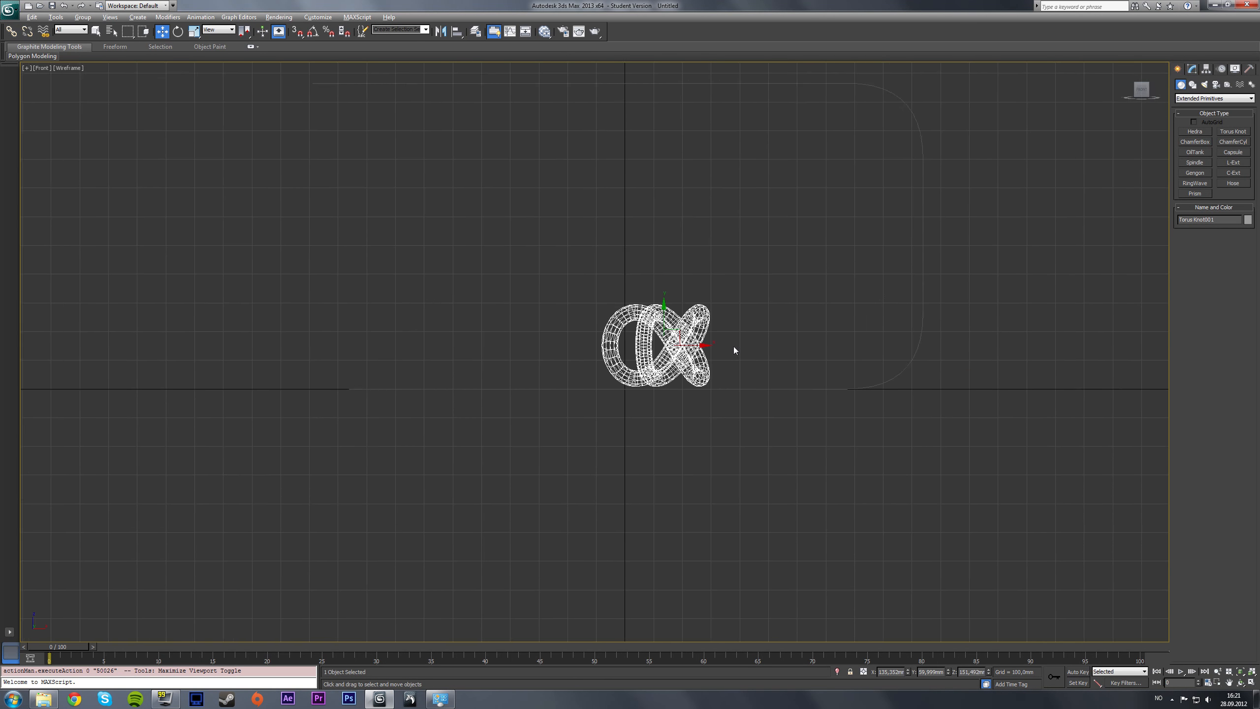
scroll(735, 350, "up", 4)
left_click_drag(734, 311, 734, 316)
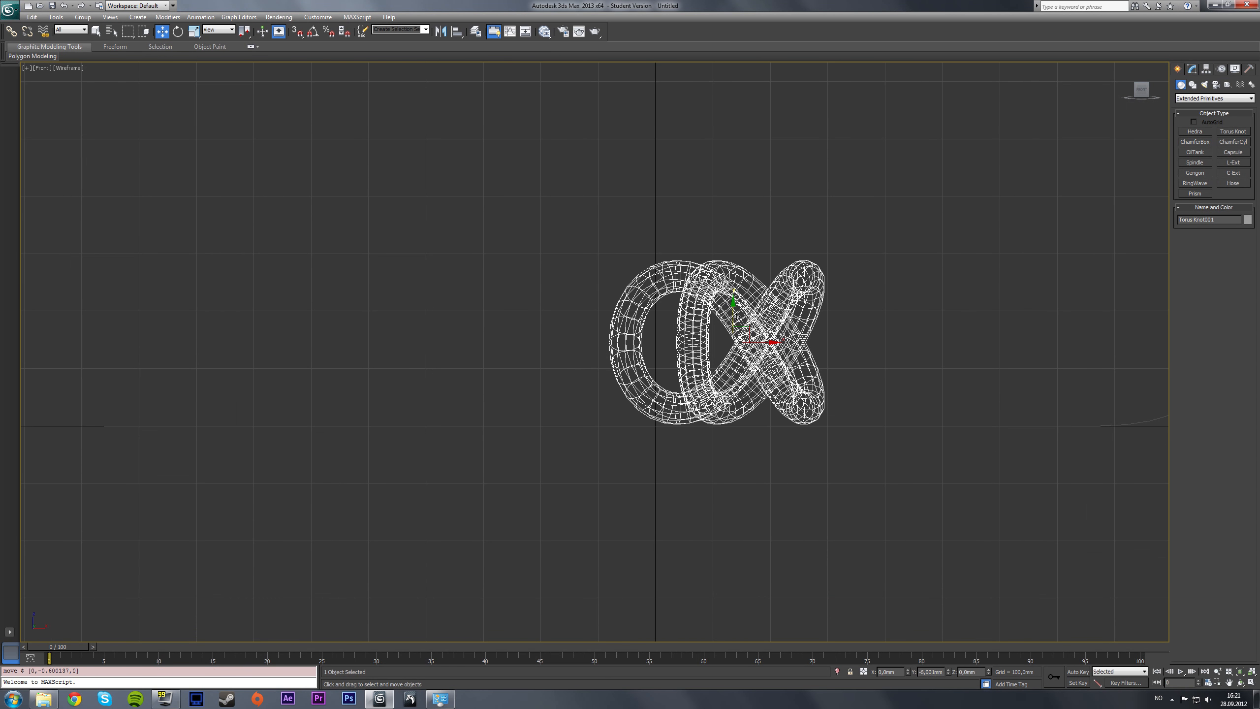
left_click(719, 507)
key("alt+w")
key("alt+w")
left_click(725, 281)
left_click_drag(725, 281, 726, 283)
key("alt+w")
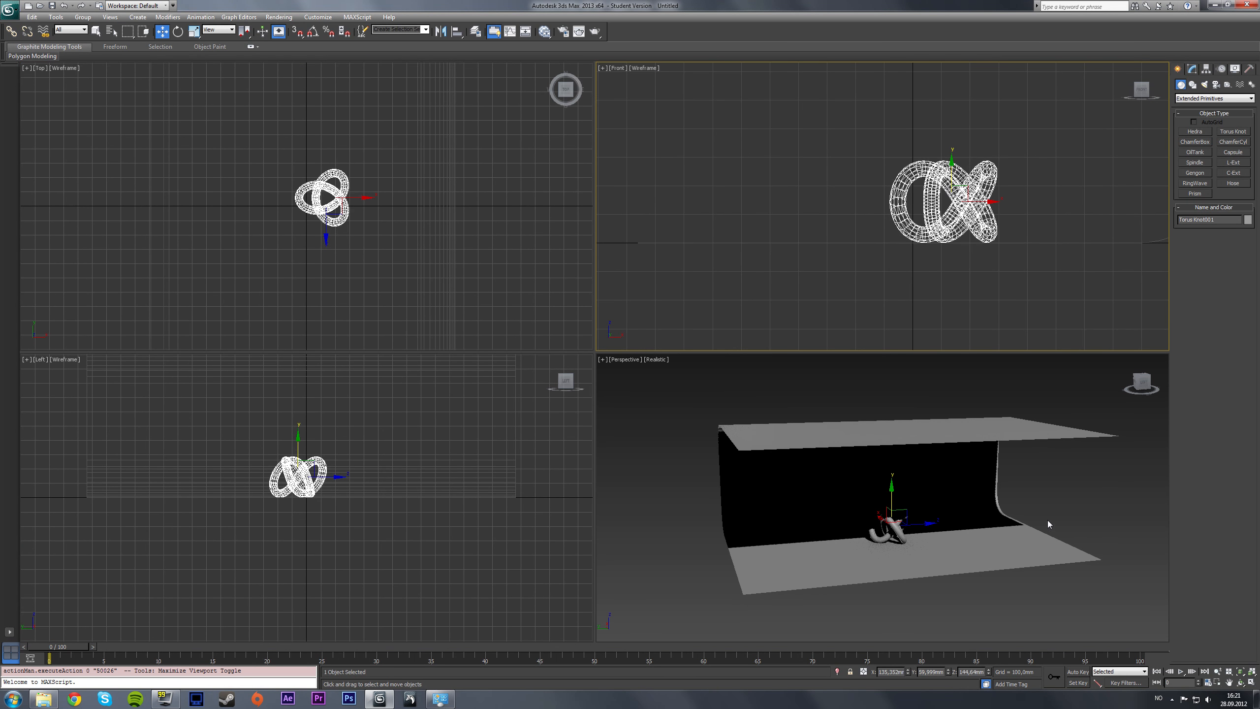
Set the torus knot's segments to 256 and its cross-section sides to 32
left_click(1195, 70)
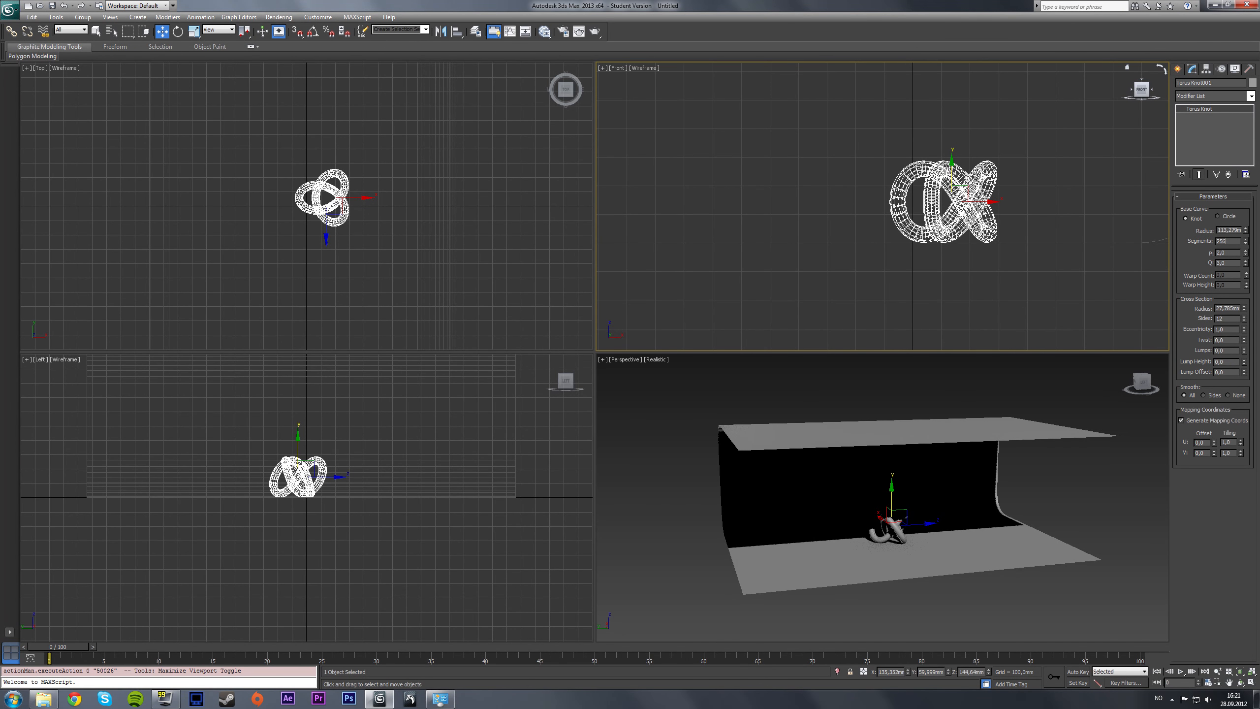
key("Return")
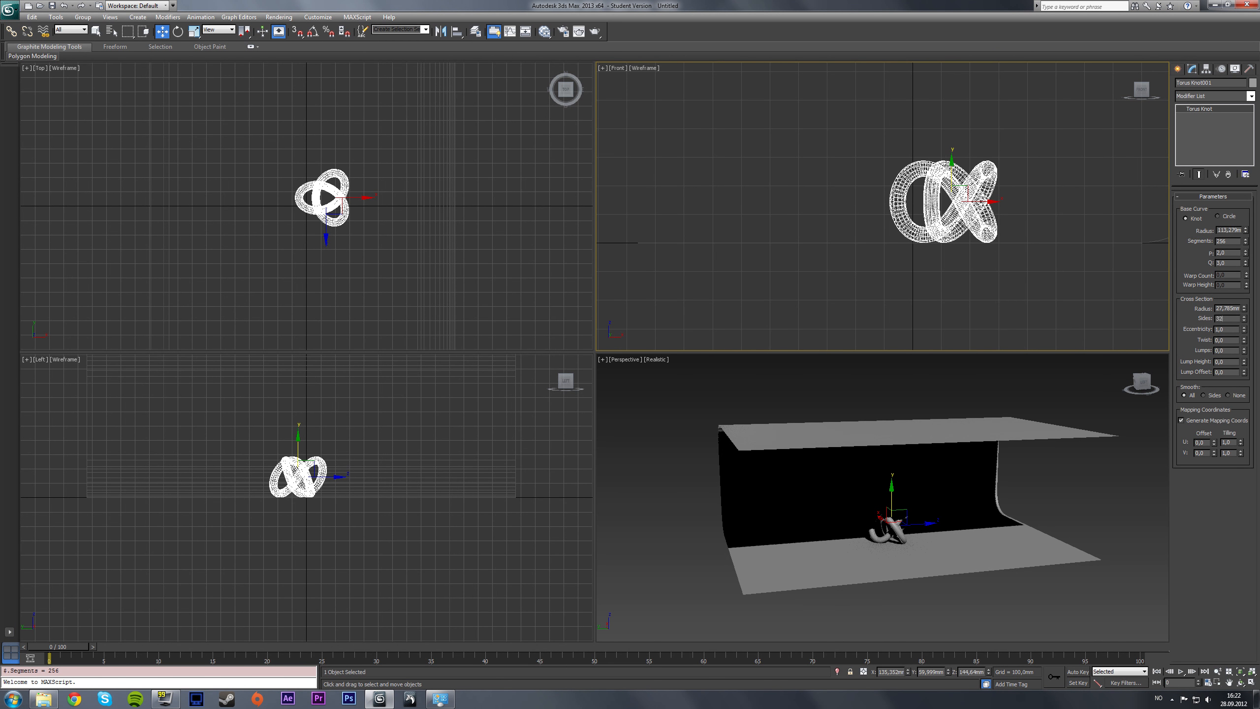
key("Return")
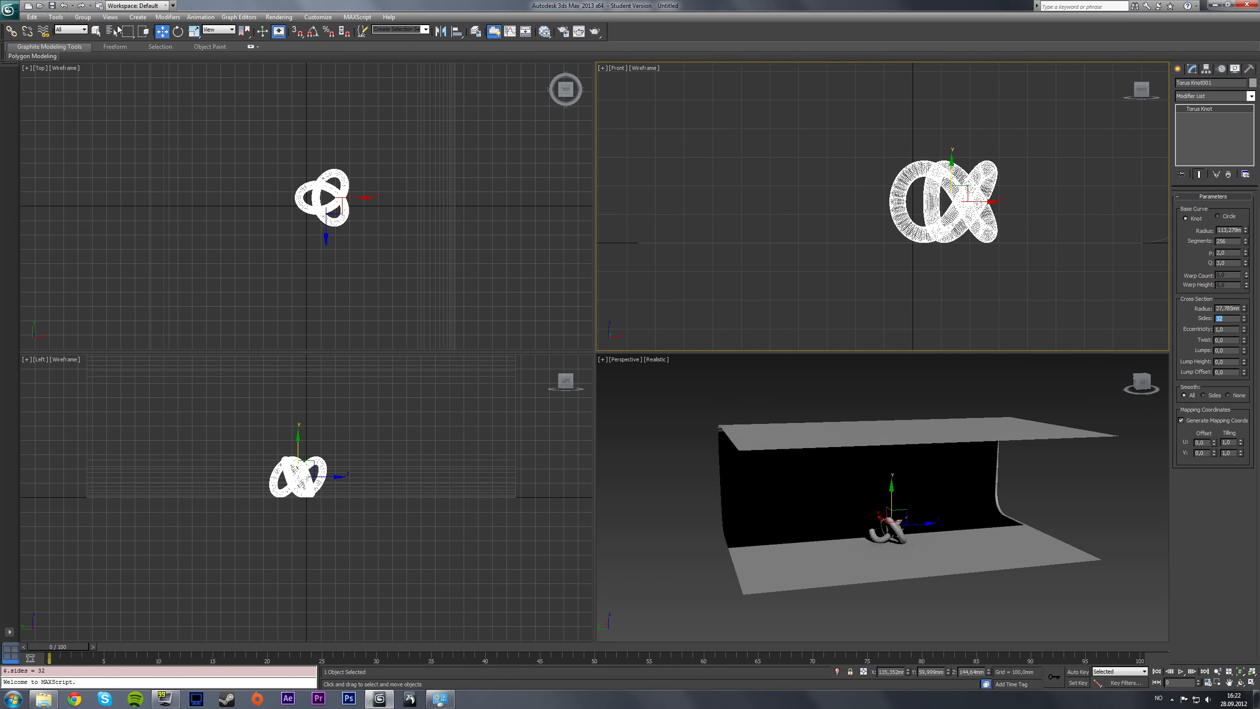
left_click(97, 32)
Maximize the Perspective view with the torus knot selected and display edged faces
left_click(955, 617)
left_click(899, 533)
key("alt+w")
middle_click_drag(900, 533, 682, 451, "alt")
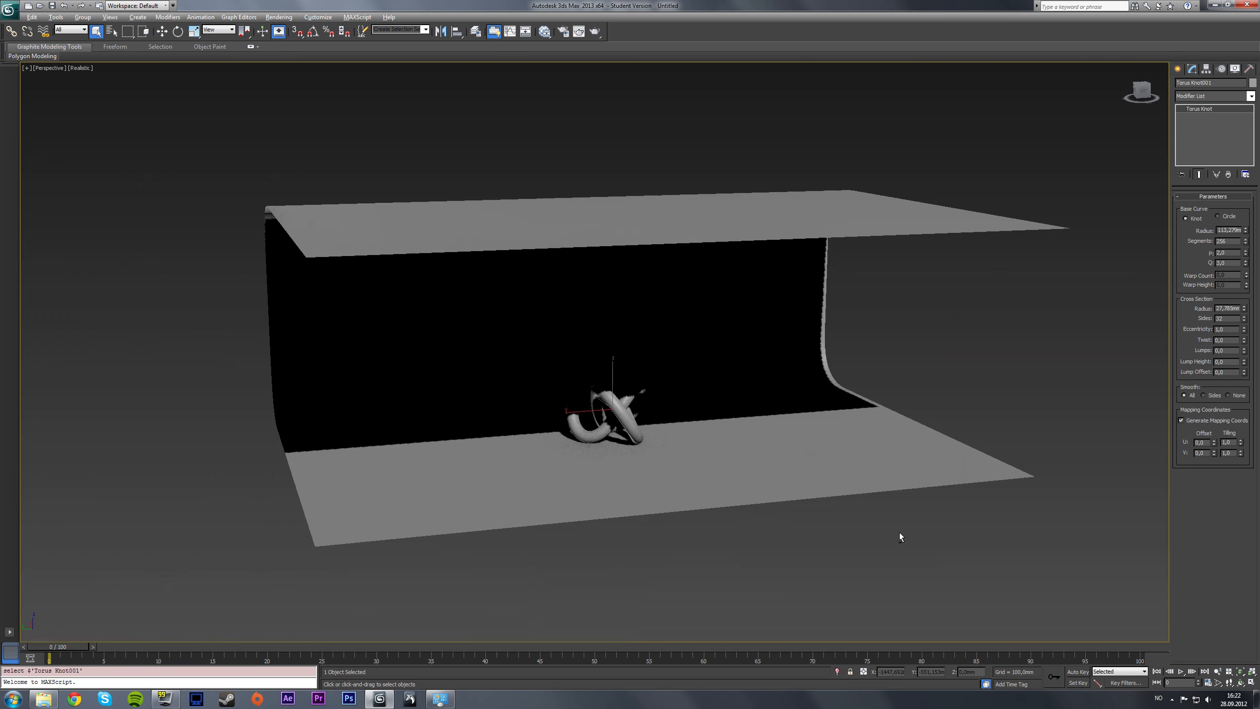
scroll(680, 442, "up", 4)
key("F4")
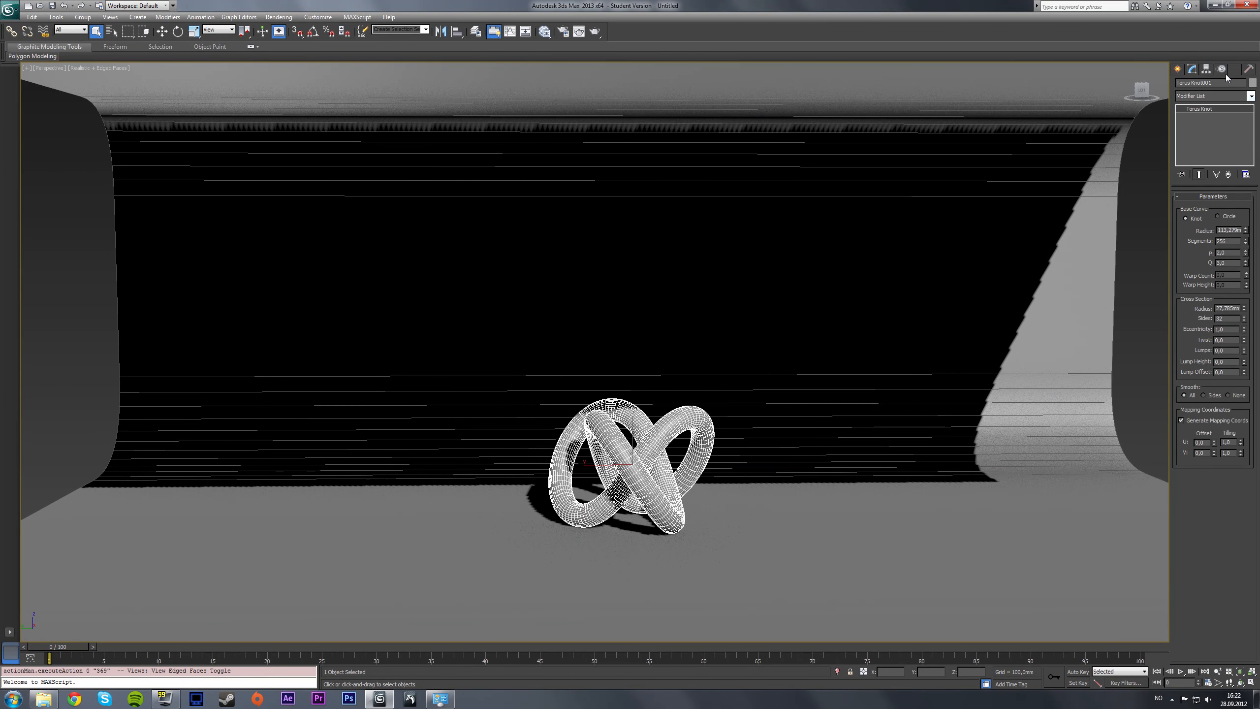
left_click(1178, 70)
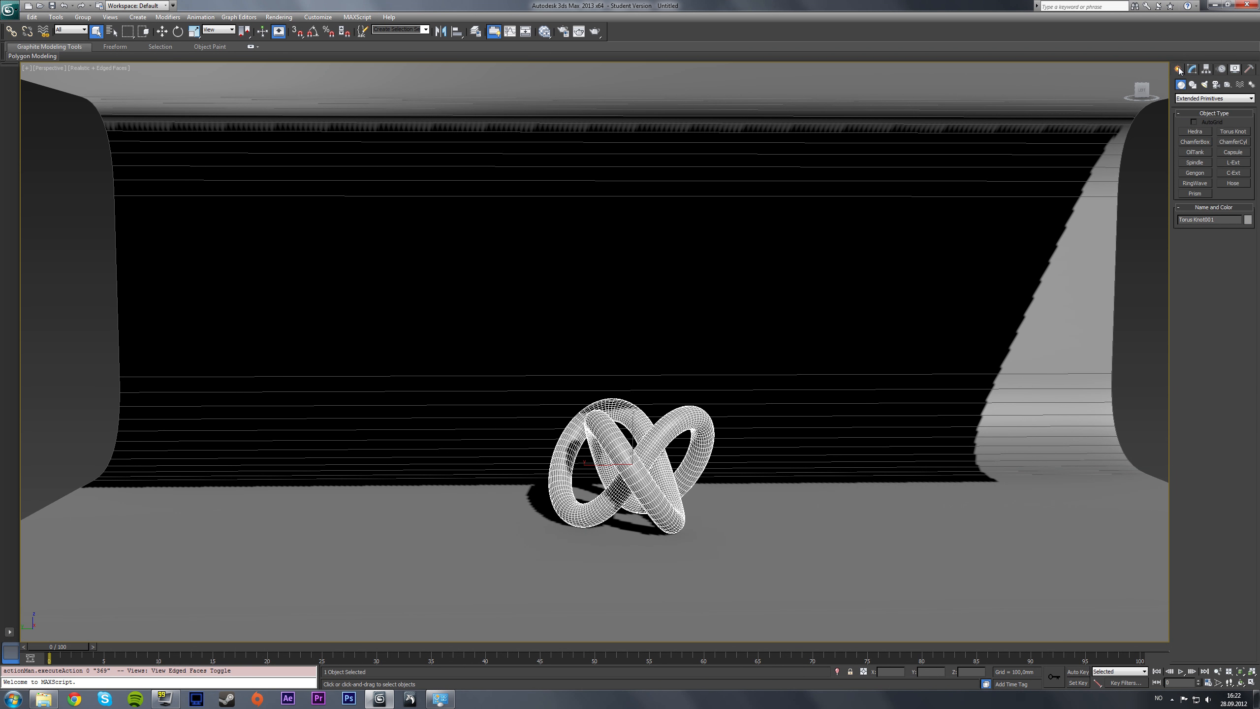
left_click(1192, 69)
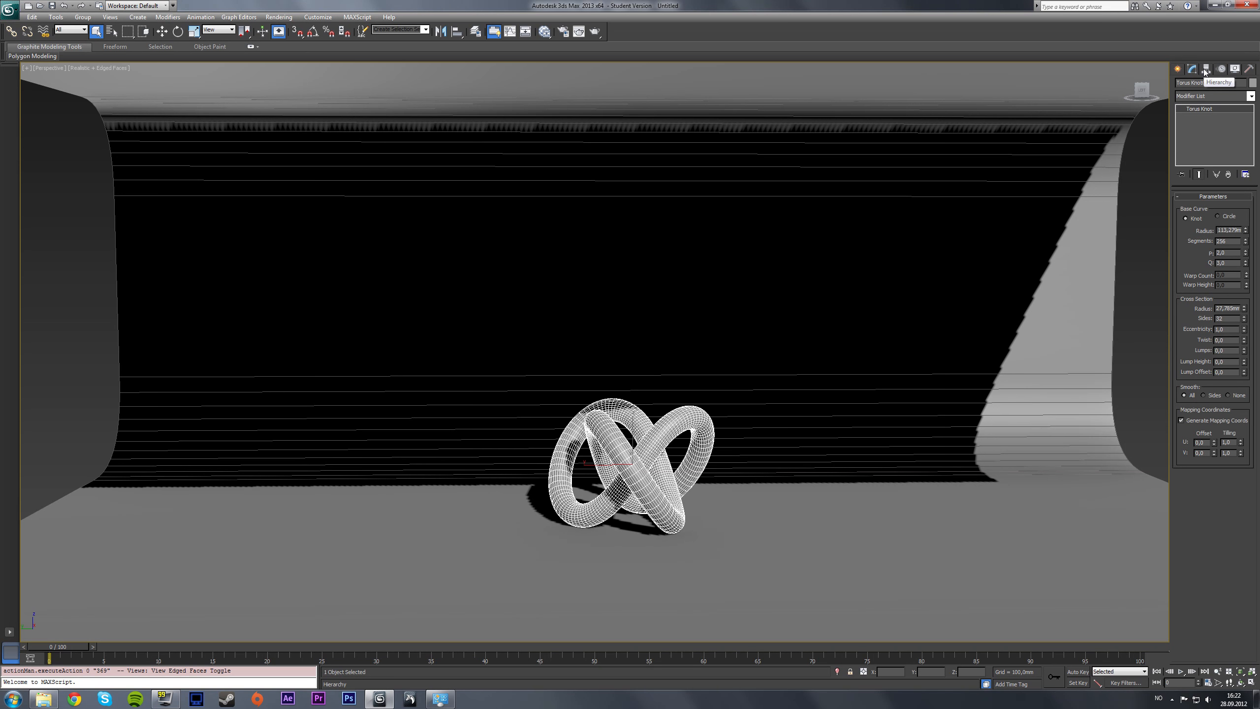
left_click(1206, 69)
left_click(891, 351)
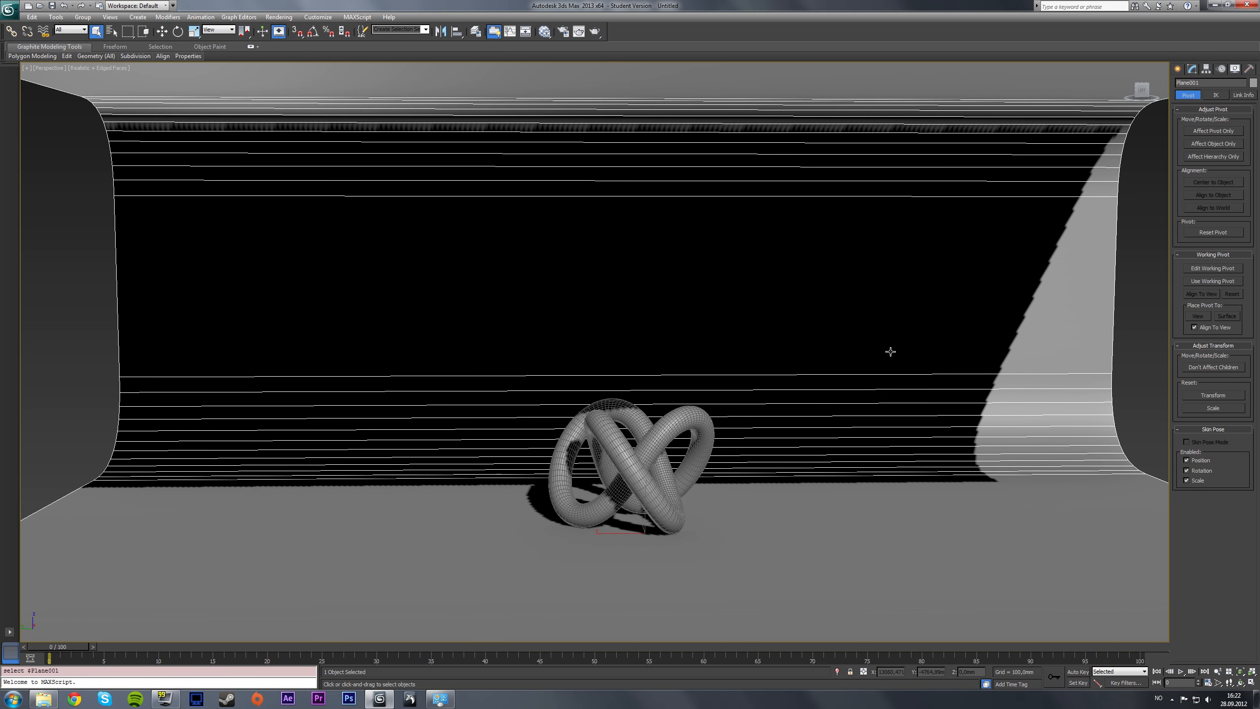
left_click(705, 445)
middle_click_drag(720, 355, 720, 371, "alt")
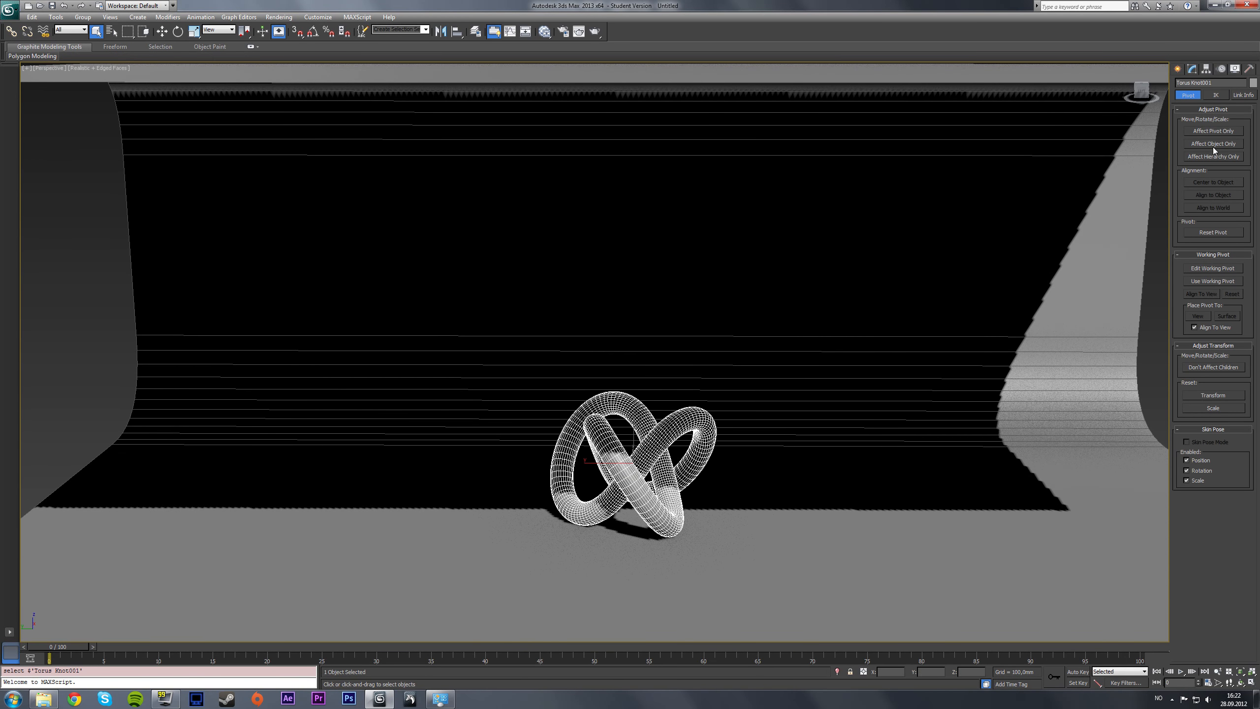
left_click(1193, 70)
Place two photometric Free Lights on the floor on either side of the torus knot, accepting the recommended mr Photographic Exposure Control
left_click(1177, 70)
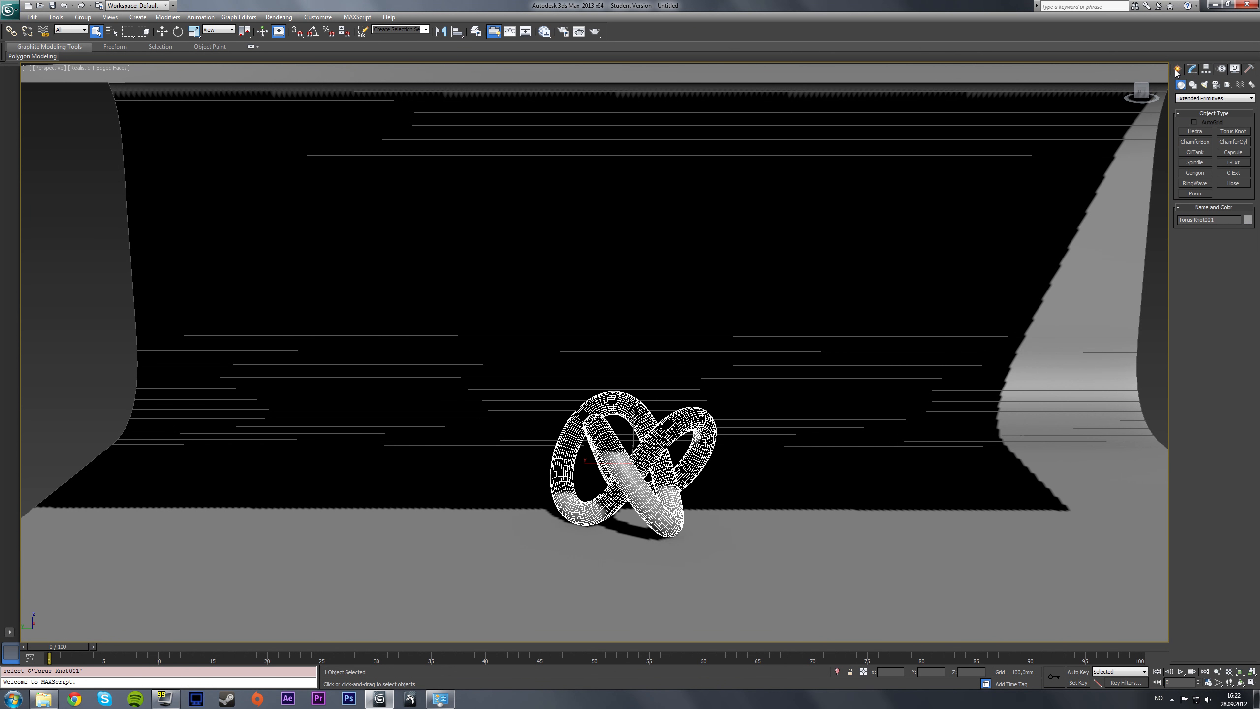
left_click(1205, 85)
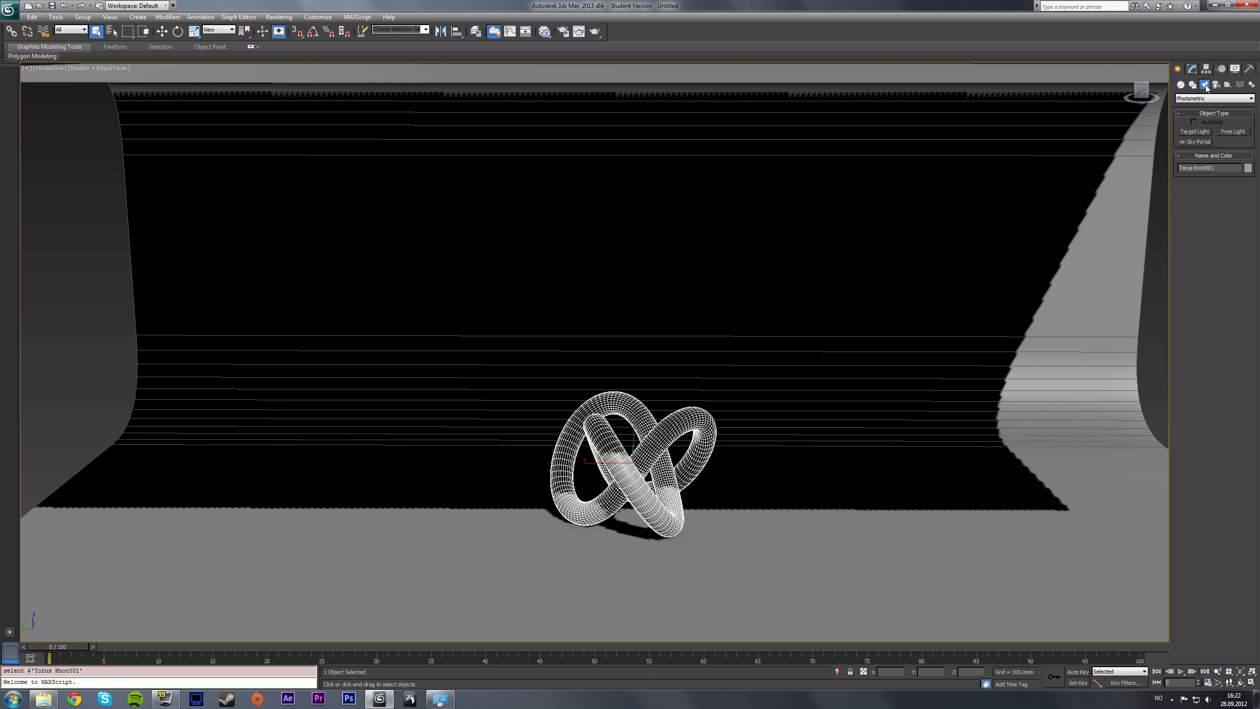
left_click(1233, 132)
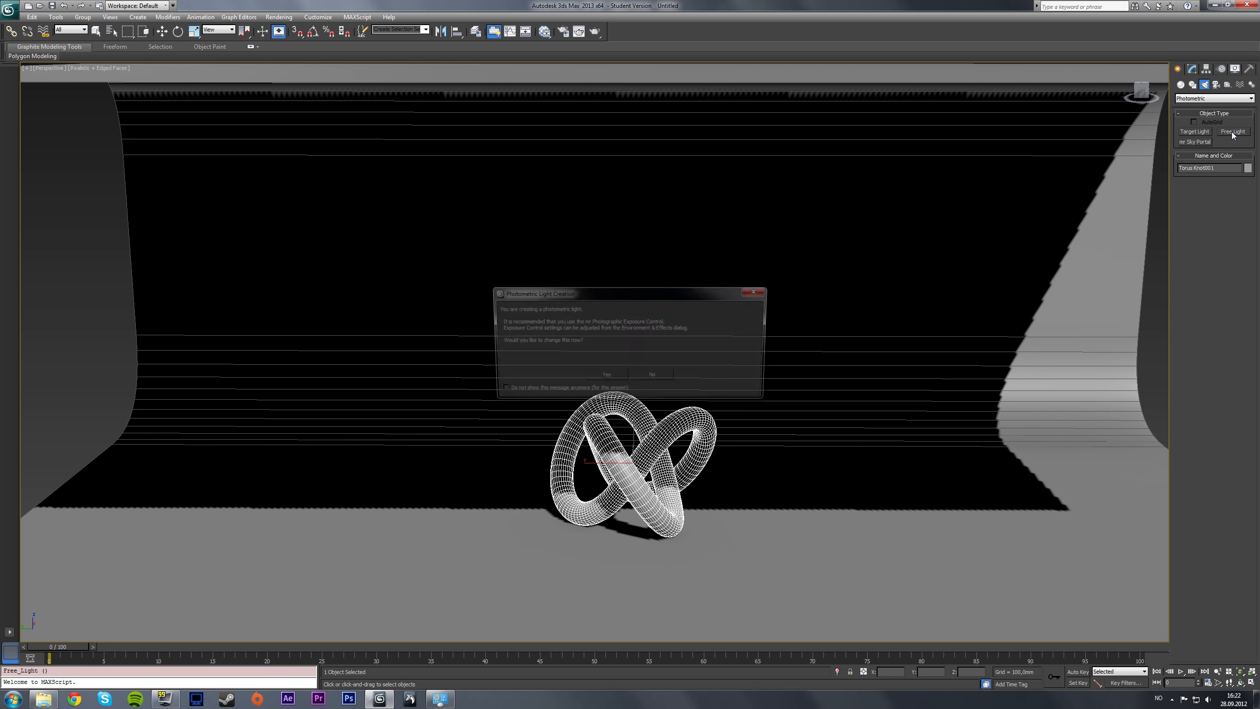
left_click(619, 382)
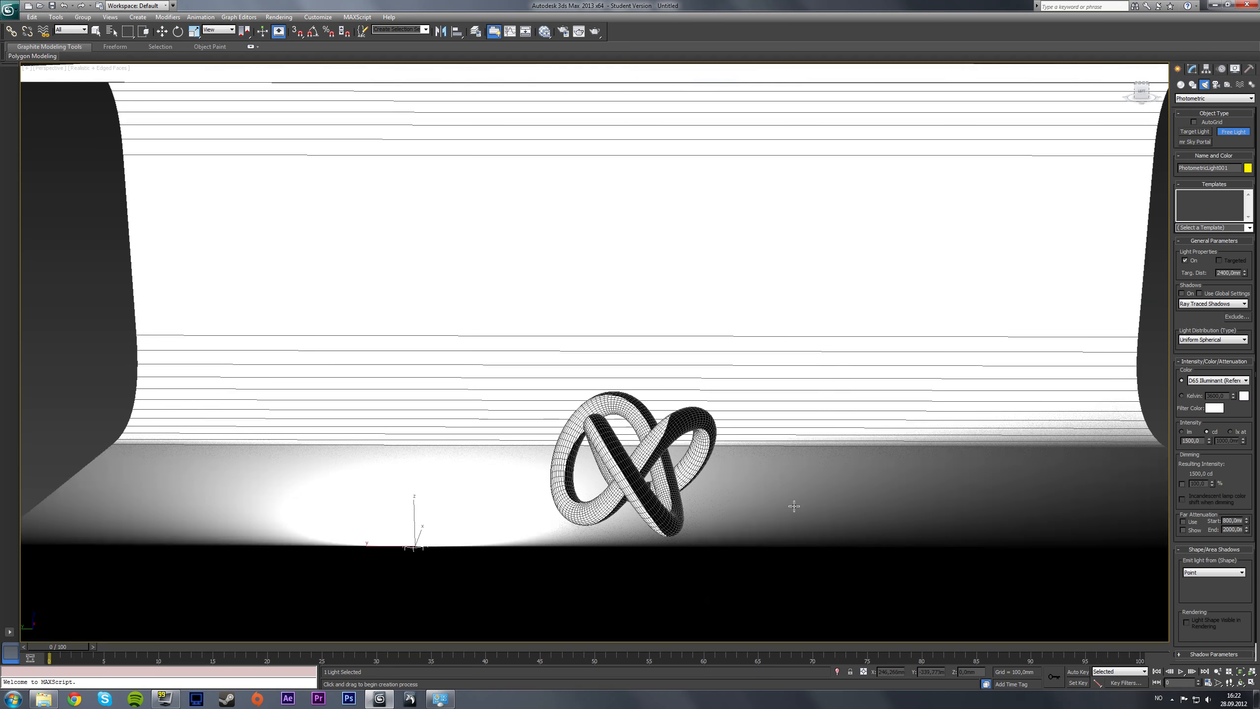
left_click(415, 544)
Select both photometric lights and raise them together to above the torus knot
left_click(163, 32)
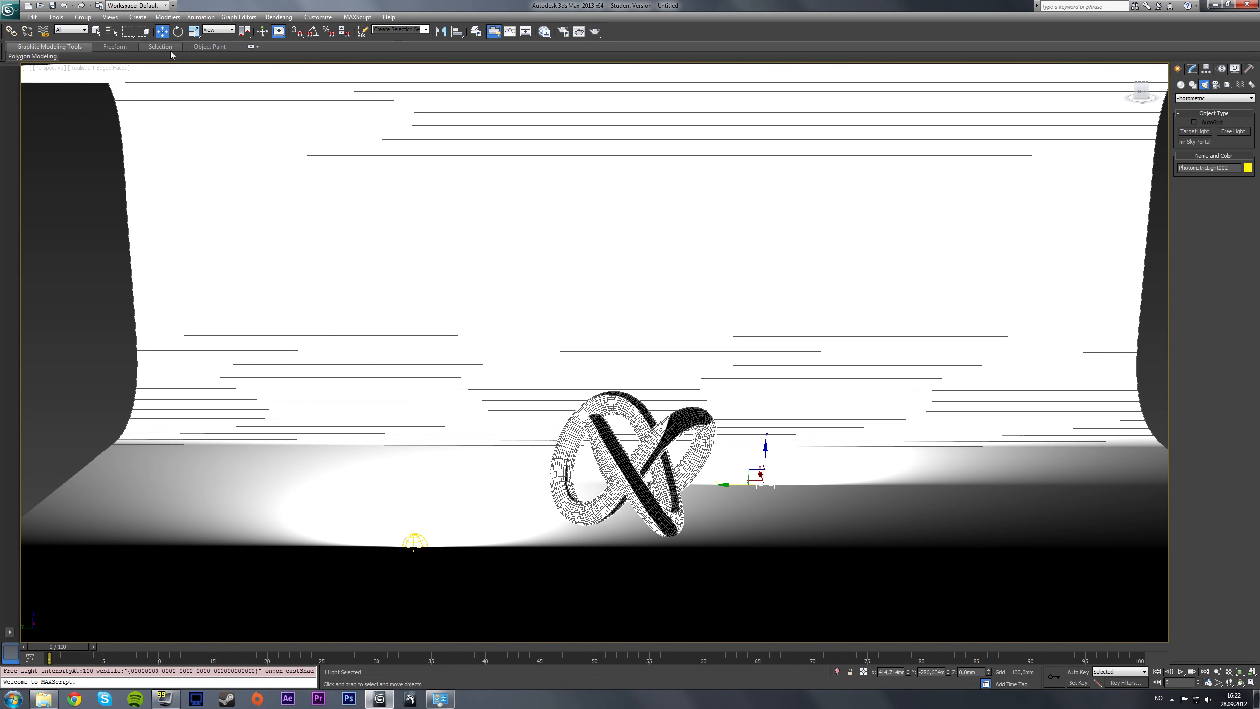
left_click(411, 541, "ctrl")
key("w")
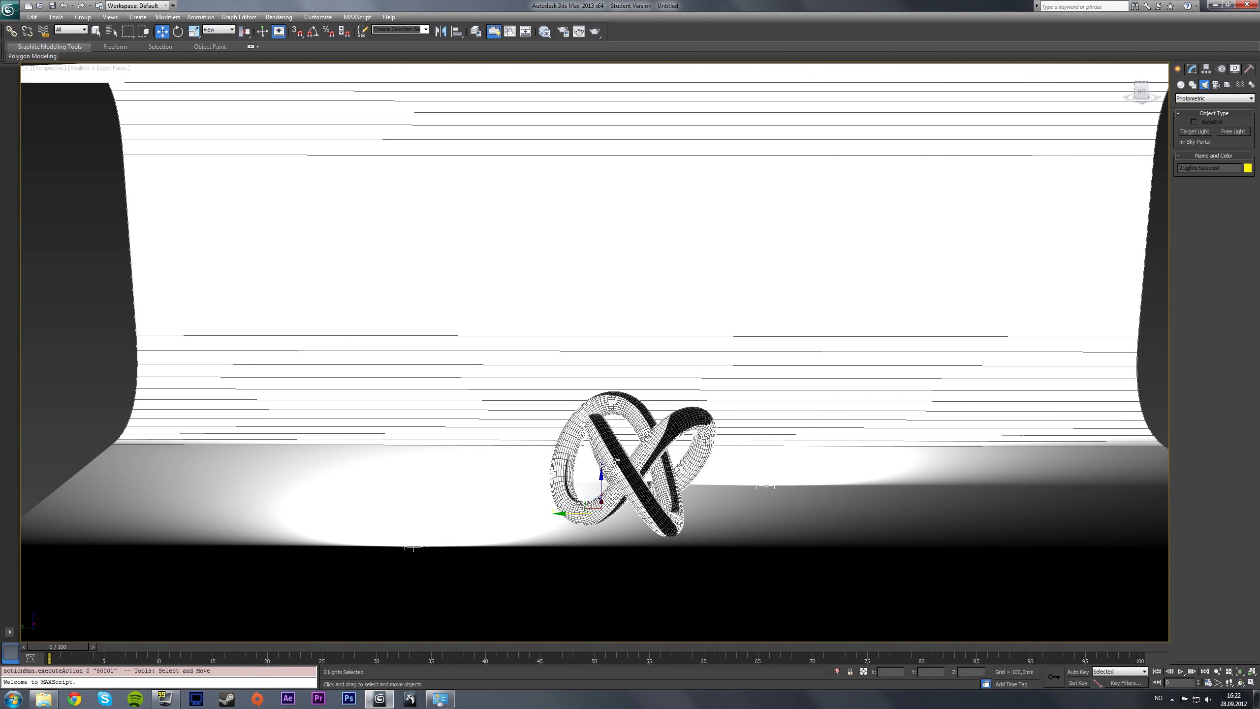
left_click_drag(604, 473, 600, 327)
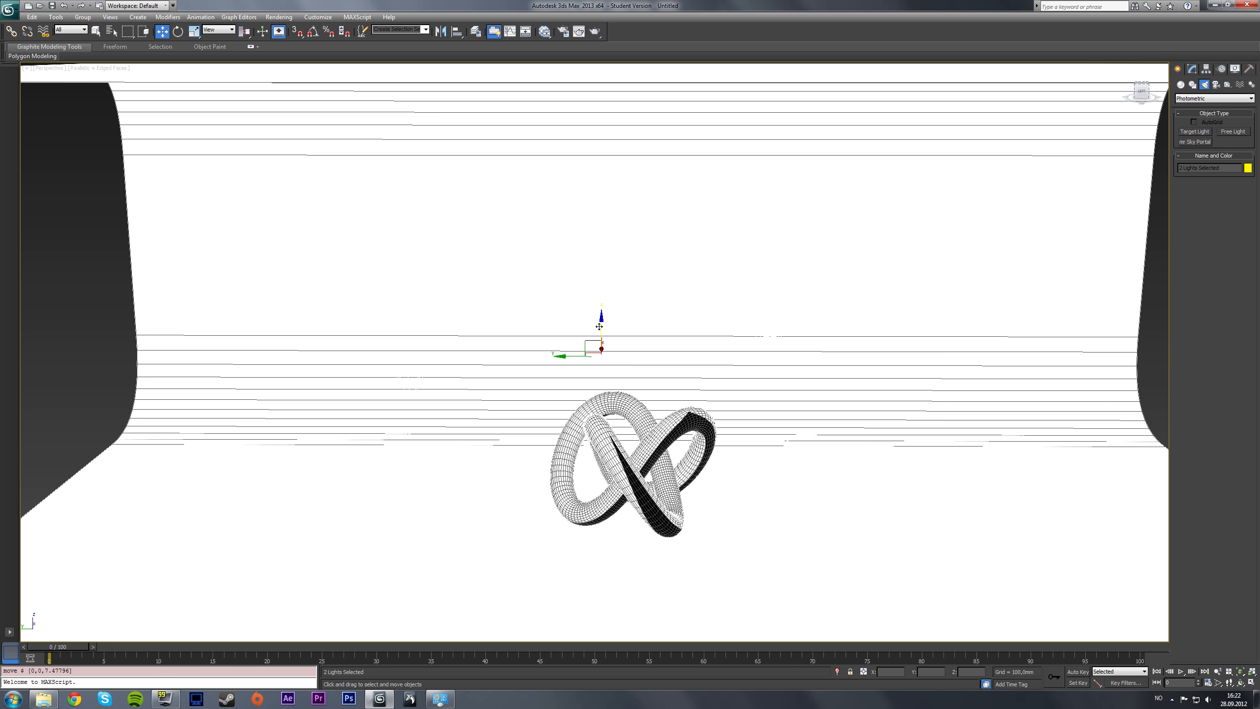
Set the mr Photographic Exposure Control preset to Physically Based Lighting, Indoor Daylight
key("8")
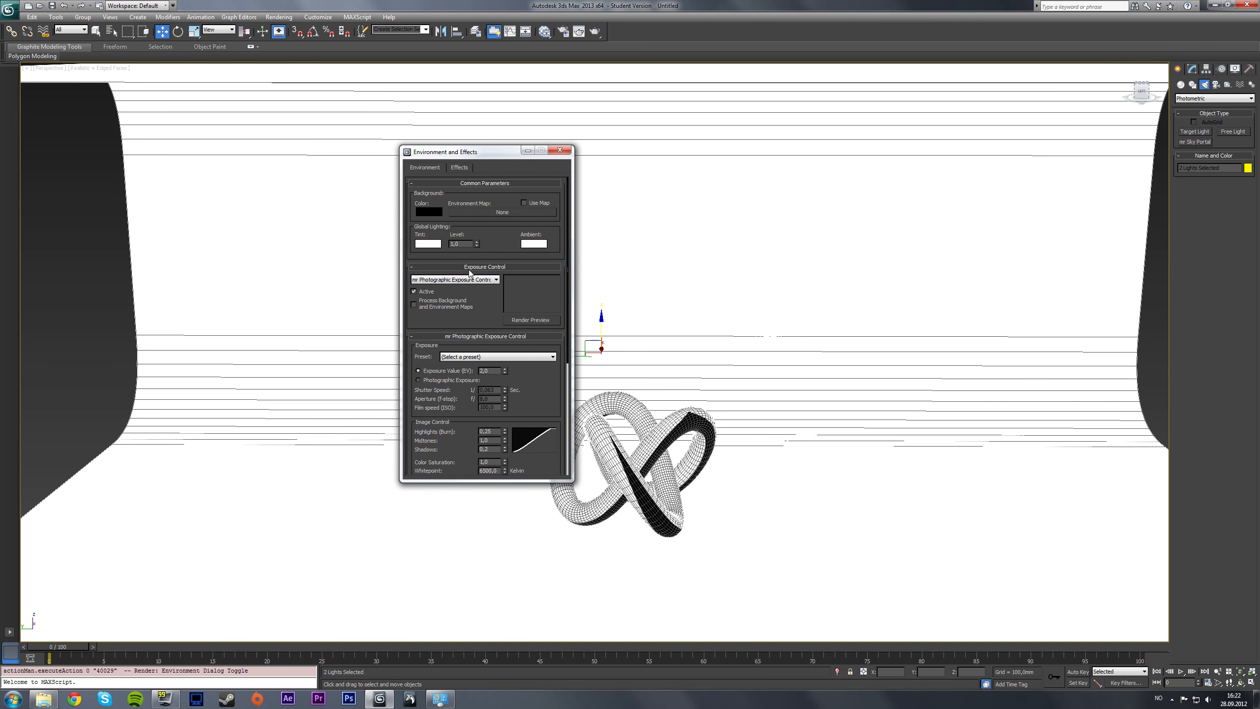
left_click(477, 357)
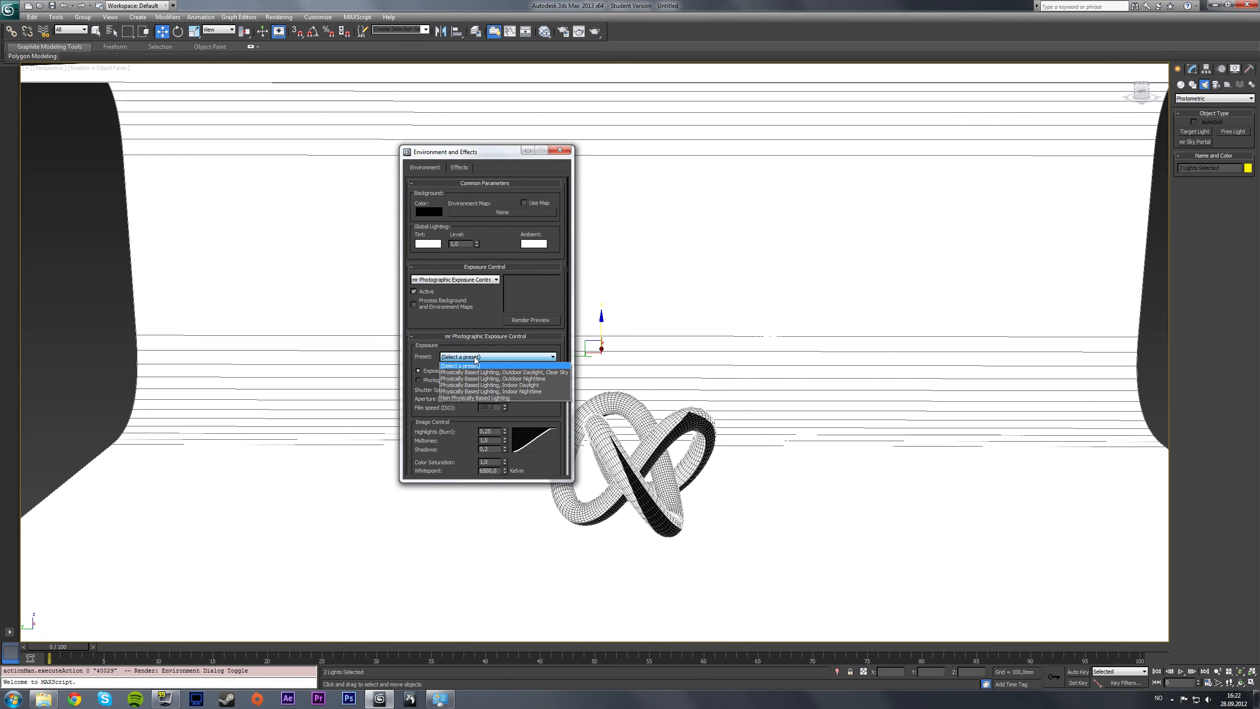
left_click(507, 385)
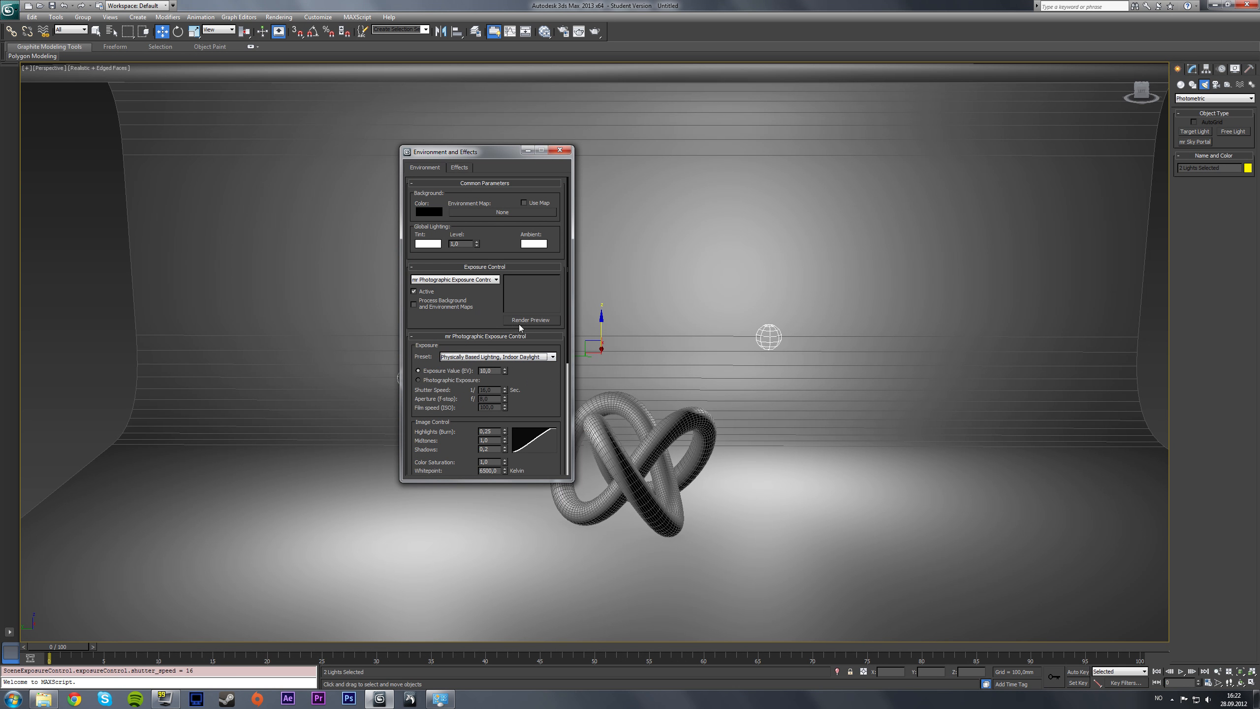
left_click(559, 150)
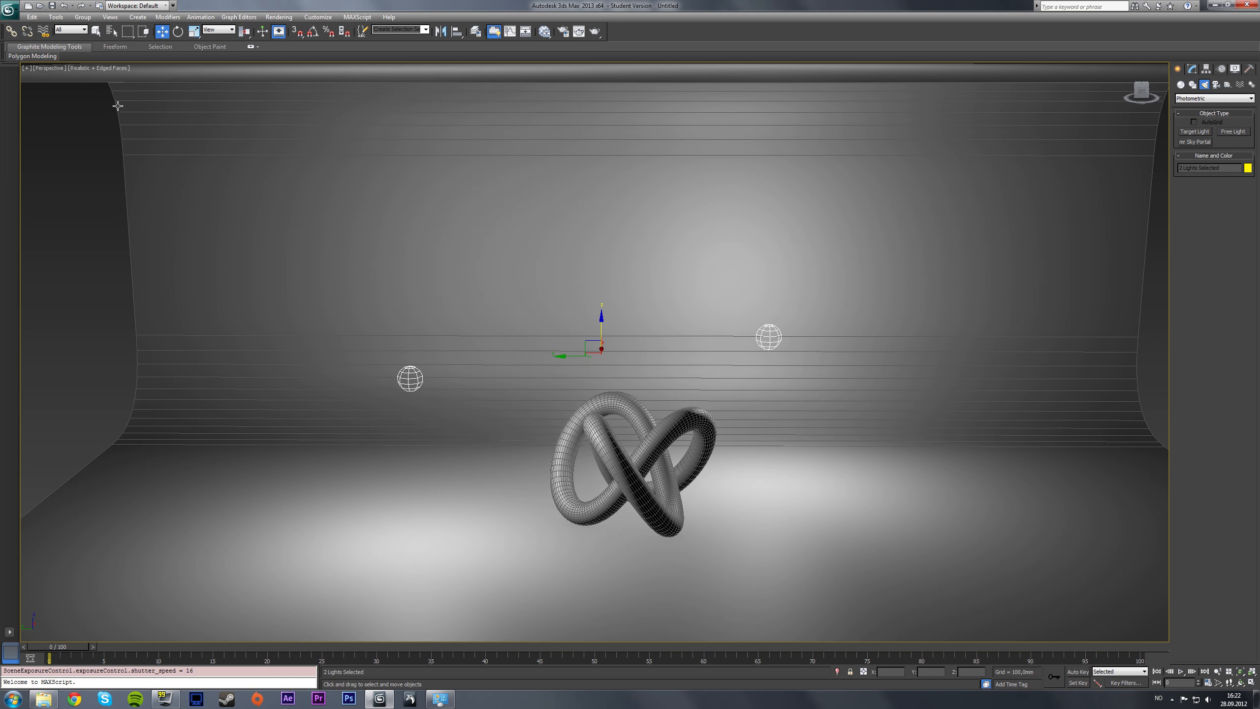
Turn on shadows for the photometric light to the left of the torus knot
left_click(96, 31)
left_click(34, 275)
left_click(410, 378)
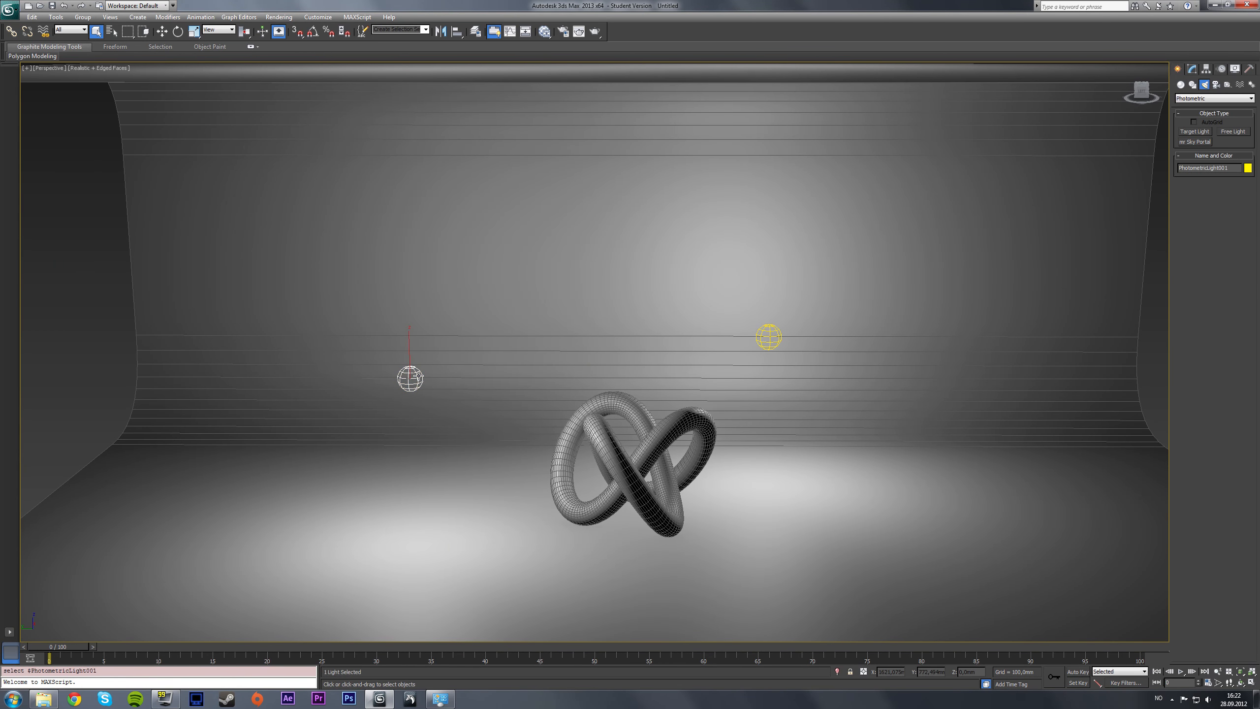
left_click(1193, 69)
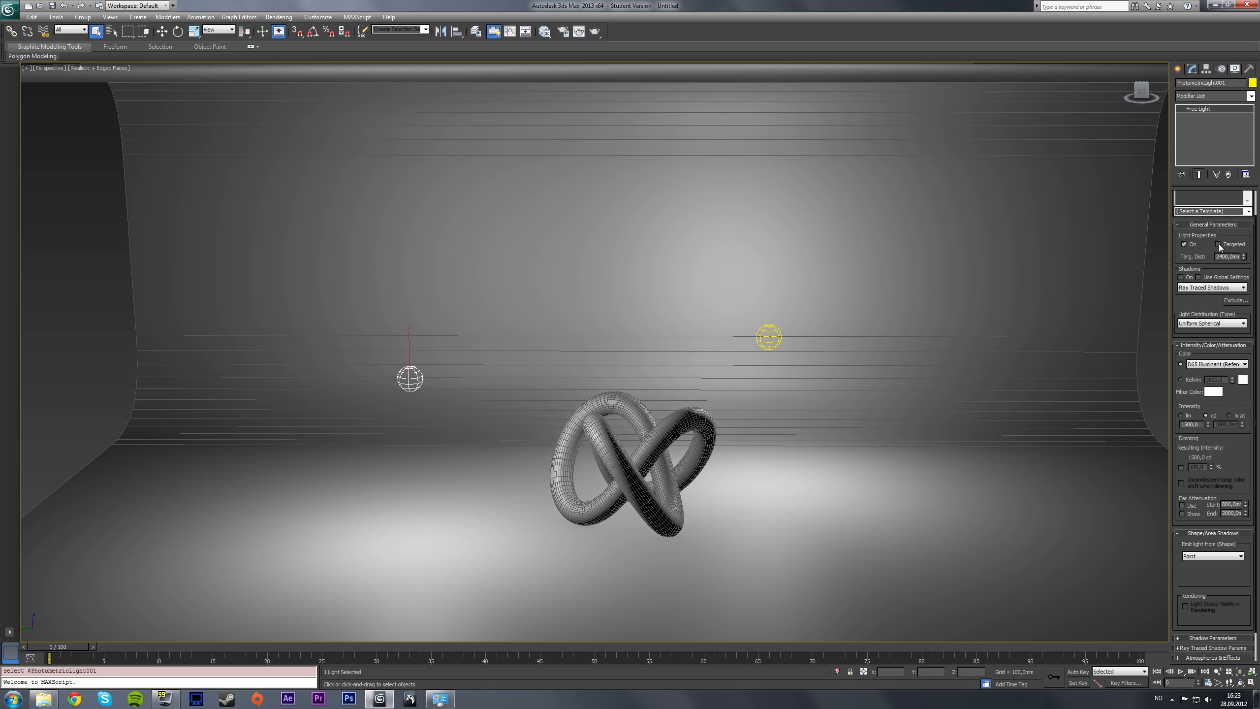
scroll(1205, 241, "up", 1)
left_click(1190, 315)
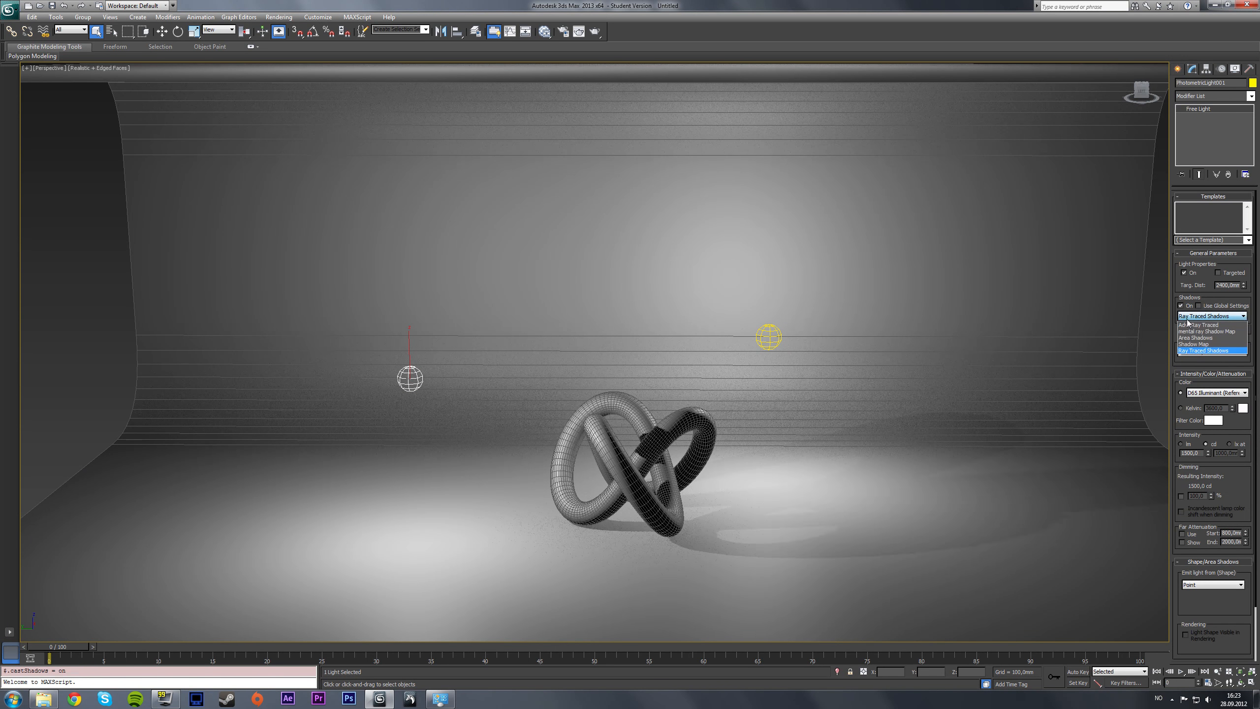
left_click(1197, 319)
left_click(1198, 306)
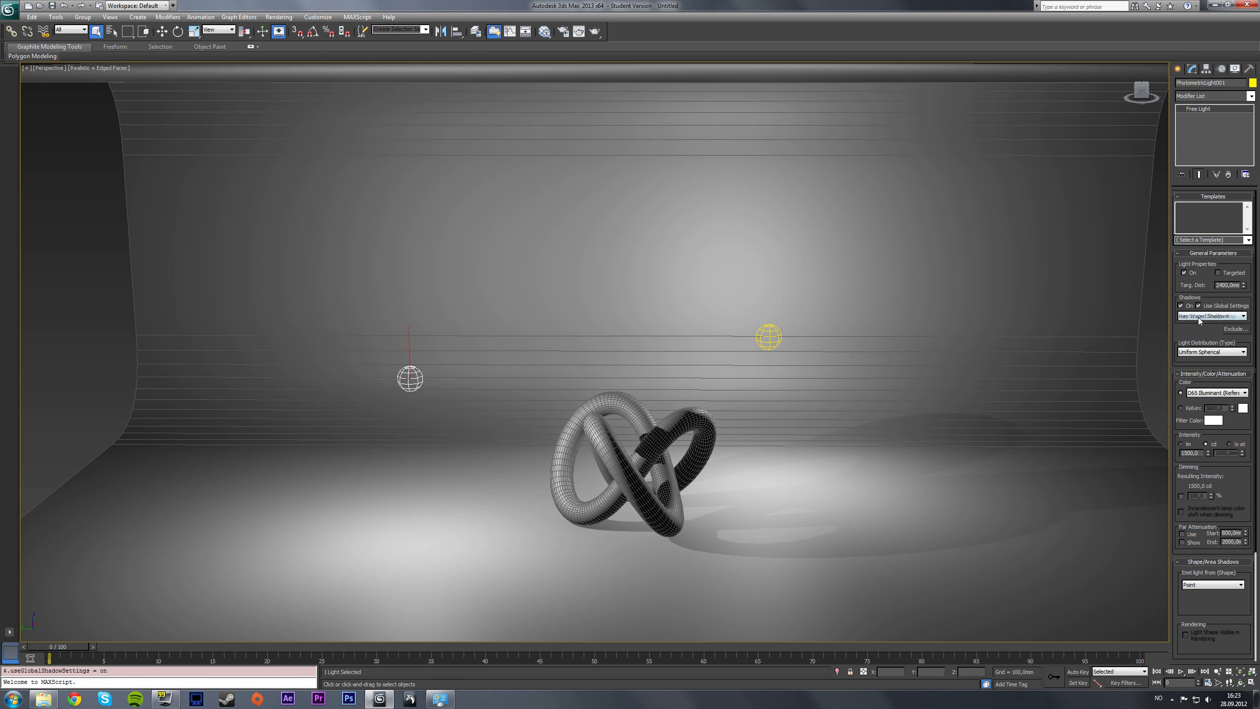
left_click(1200, 316)
left_click(1199, 306)
left_click(1199, 305)
left_click(1200, 315)
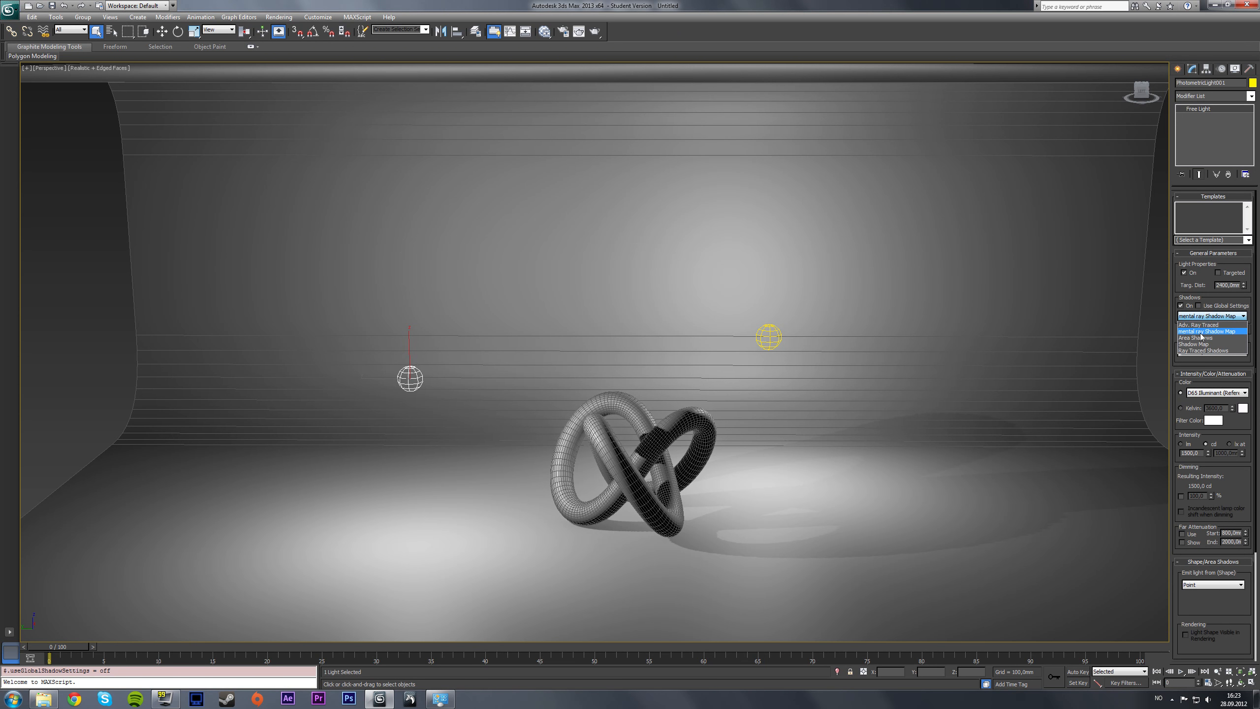
left_click(1200, 353)
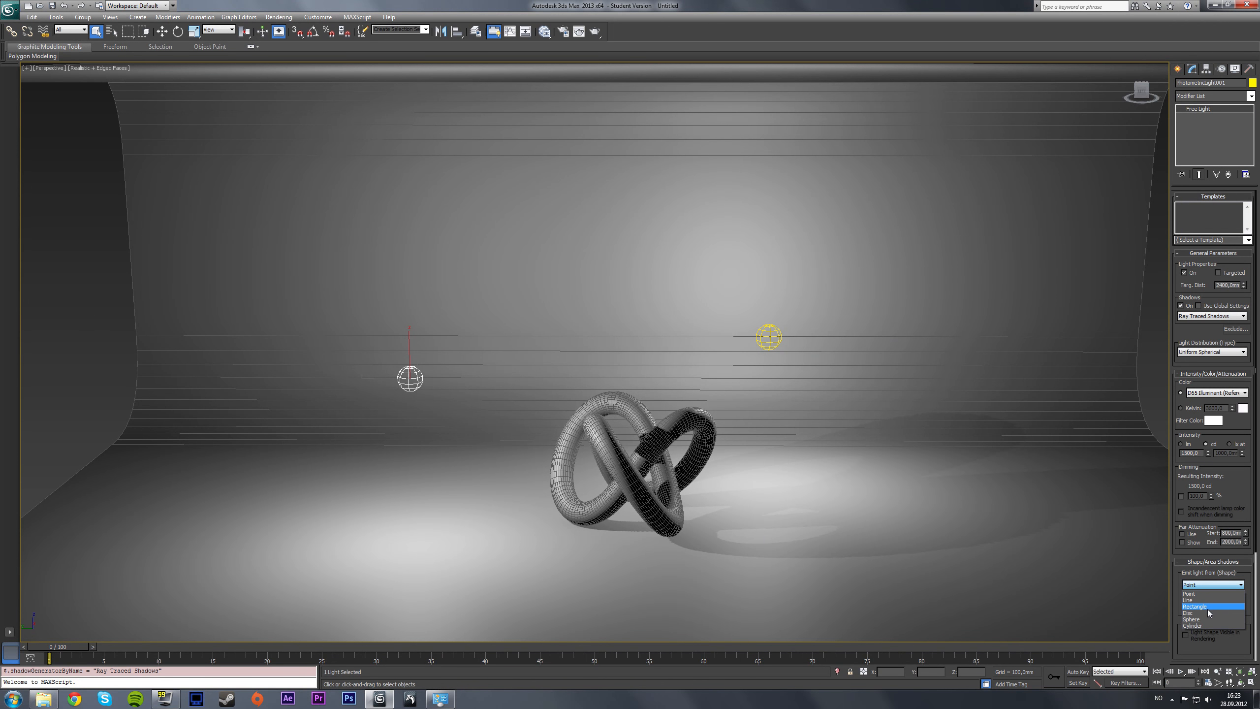
Make the left light emit from a sphere with a 104 mm radius and set its intensity to 1000 cd
left_click(1198, 618)
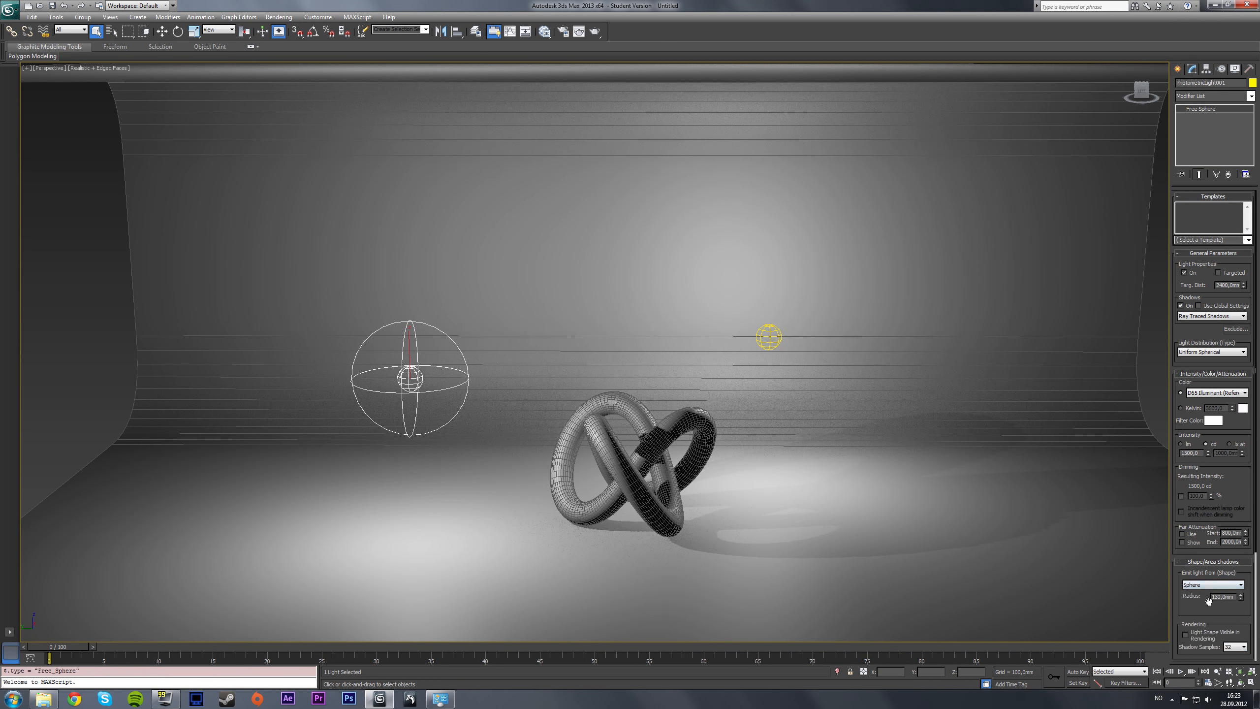
left_click_drag(1242, 603, 1242, 622)
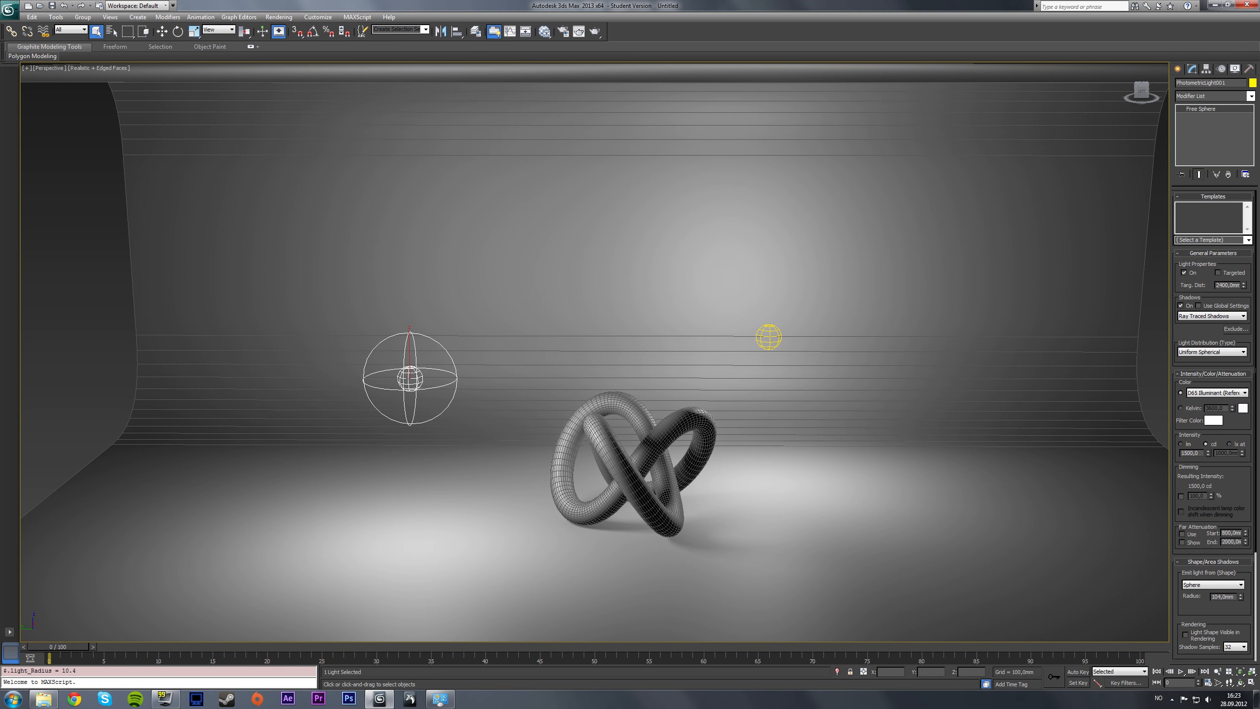
double_click(1190, 453)
type("1000")
key("Return")
Change the light distribution of the photometric light to the right of the knot to Spotlight
left_click(777, 339)
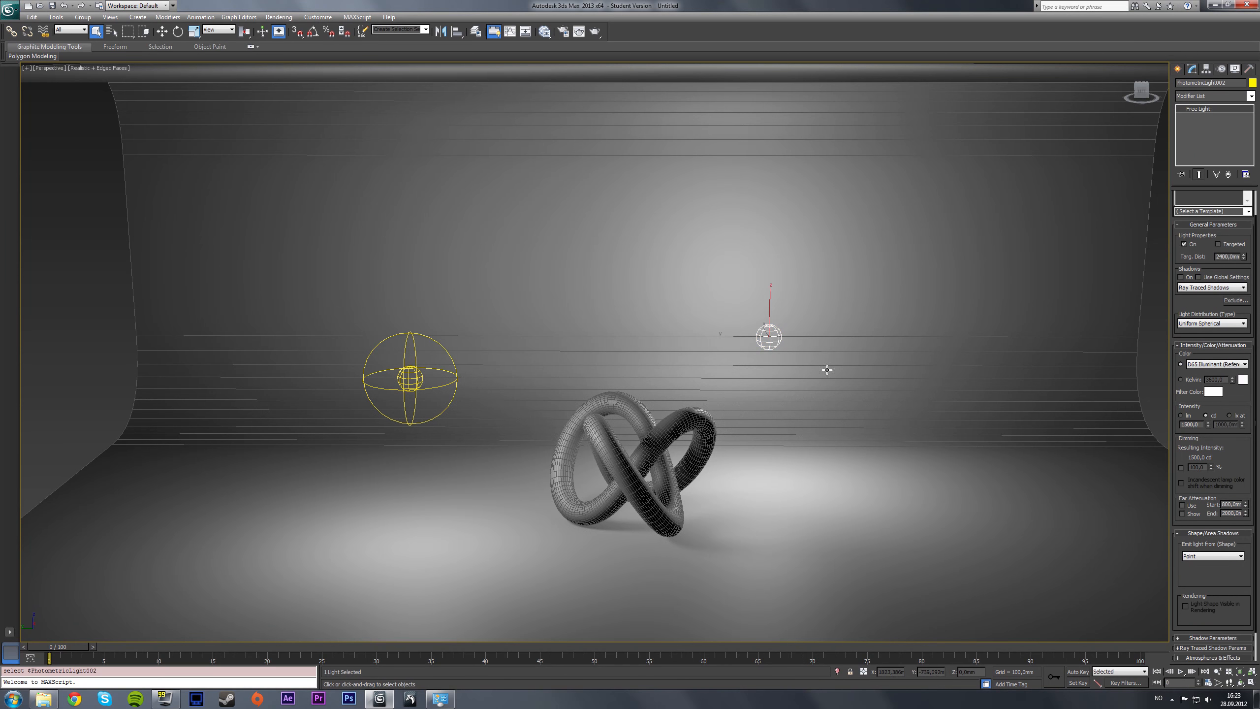
mouse_move(826, 369)
middle_mouse_down("alt")
mouse_move(780, 395)
mouse_move(878, 347)
mouse_move(863, 355)
middle_mouse_up("alt")
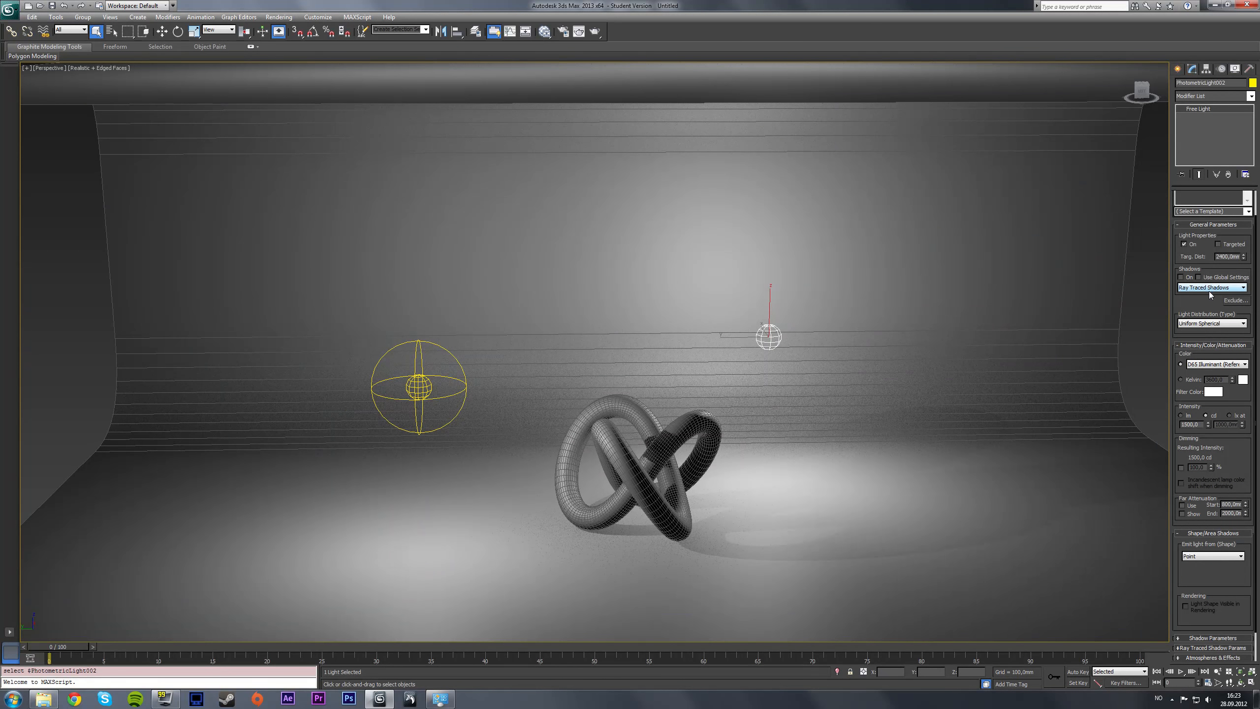
left_click(1210, 323)
left_click(1195, 339)
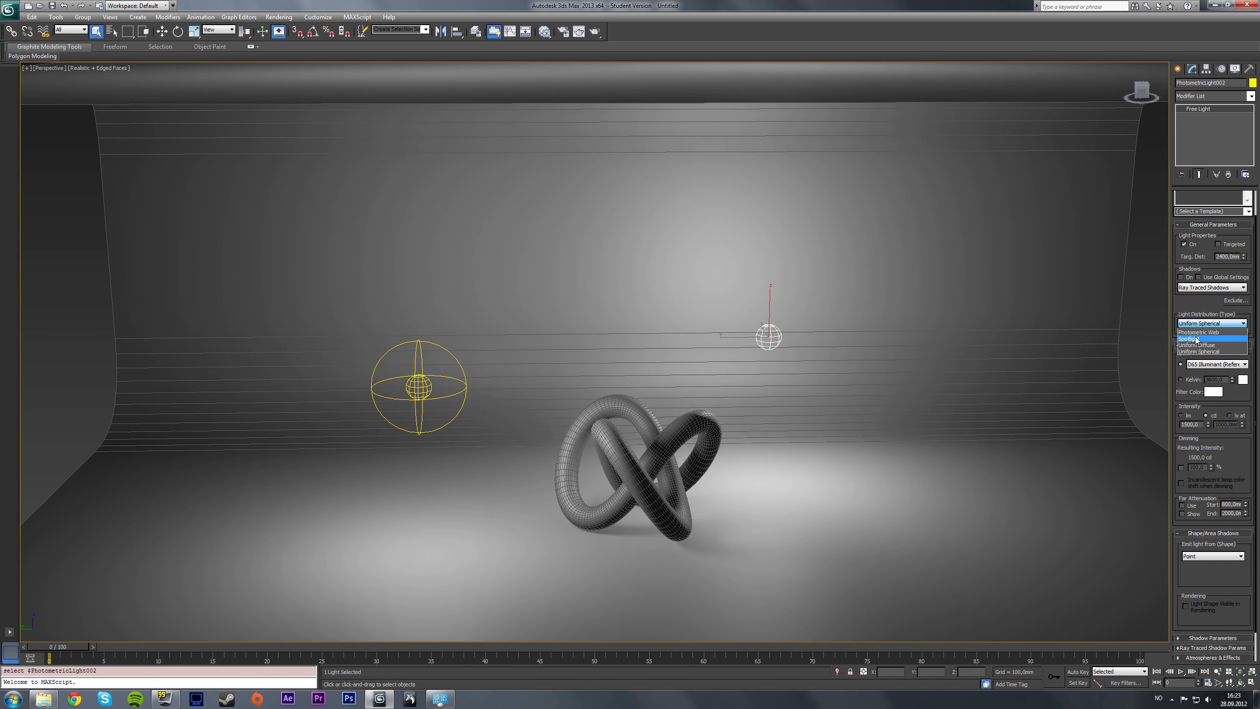
Make the spotlight targeted and raise its target to about Z 41 mm, just above the floor
scroll(841, 487, "down", 3)
scroll(825, 491, "down", 8)
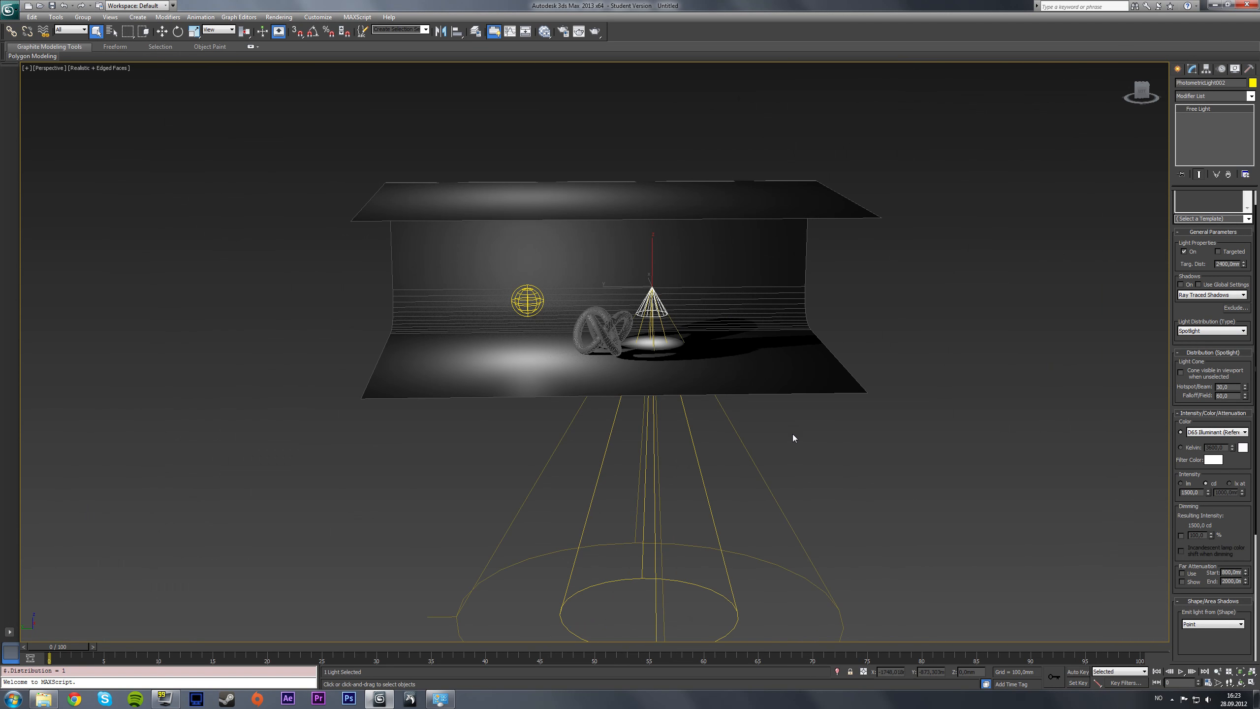
left_click(1216, 252)
left_click(622, 479)
key("w")
left_click_drag(624, 457, 624, 371)
key("ctrl+z")
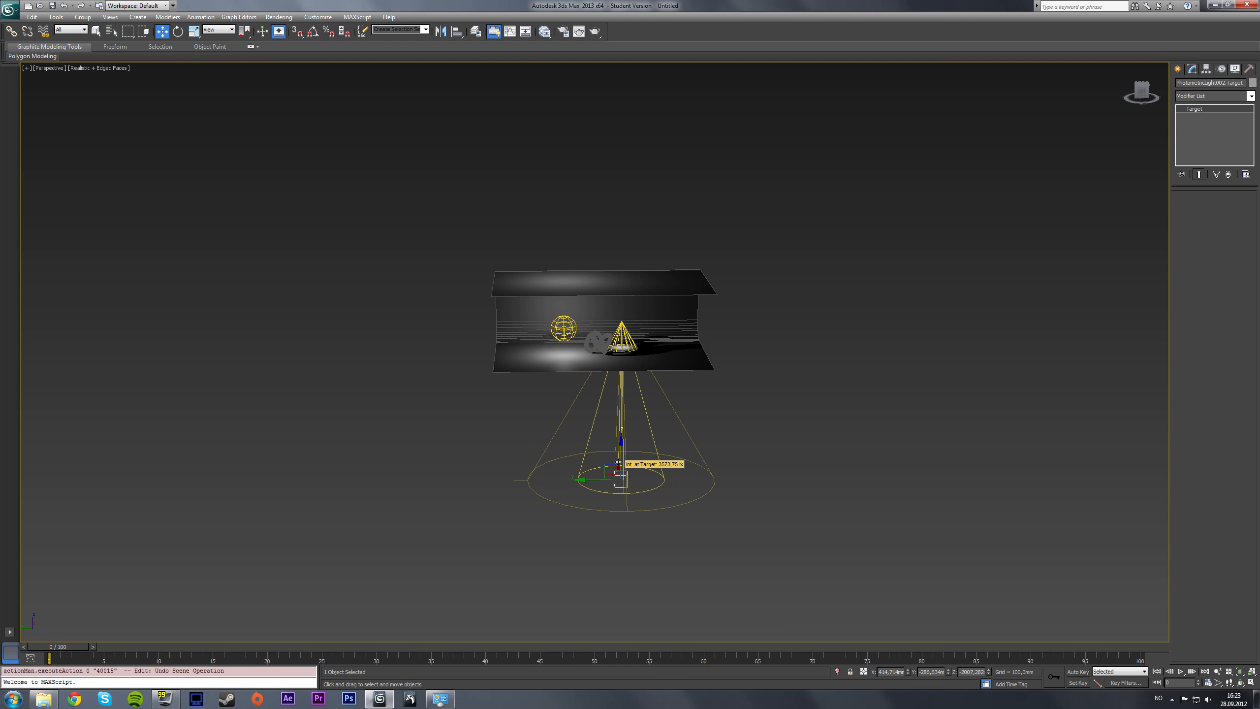
left_click_drag(620, 448, 628, 317)
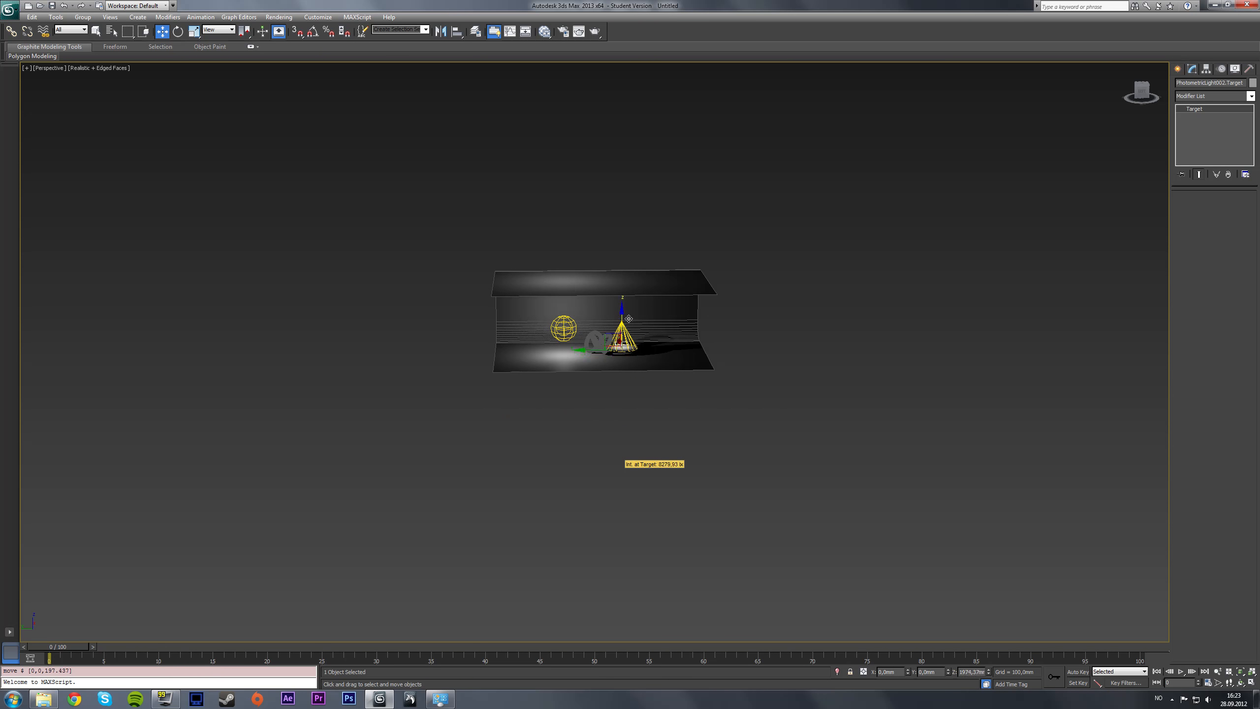
Move the spotlight's target onto the torus knot in the Top view, at about X 139 mm, Y 62 mm
key("alt+w")
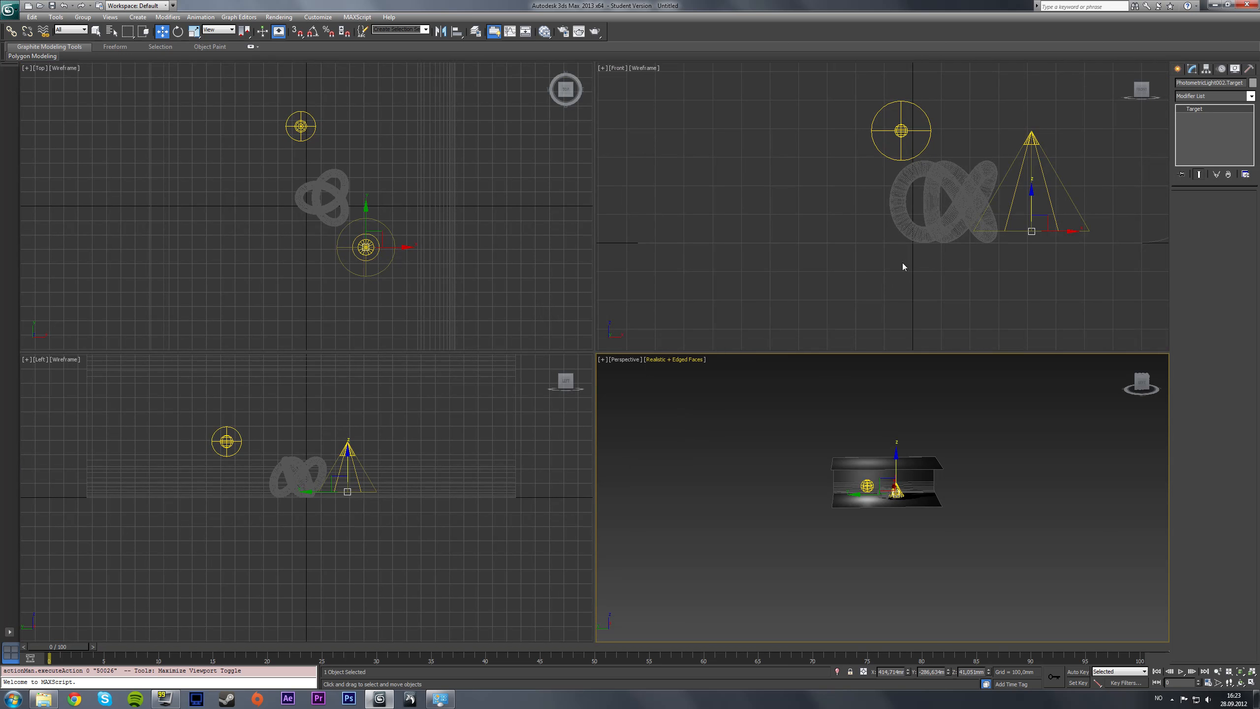
left_click(377, 235)
left_click_drag(382, 236, 341, 184)
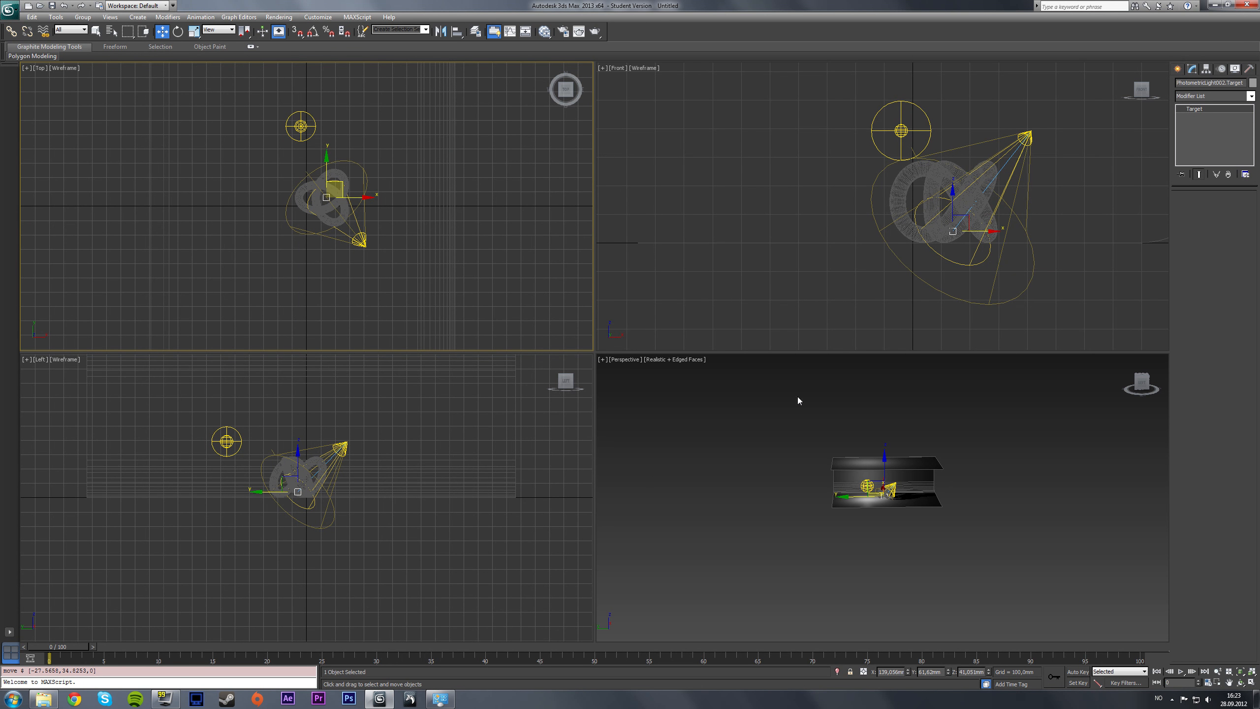
Examine the torus knot's lighting and shadows up close in the maximized Perspective view
left_click(885, 497)
key("alt+w")
left_click(591, 343)
key("z")
middle_click_drag(594, 344, 644, 387, "alt")
scroll(709, 390, "down", 3)
scroll(645, 388, "down", 2)
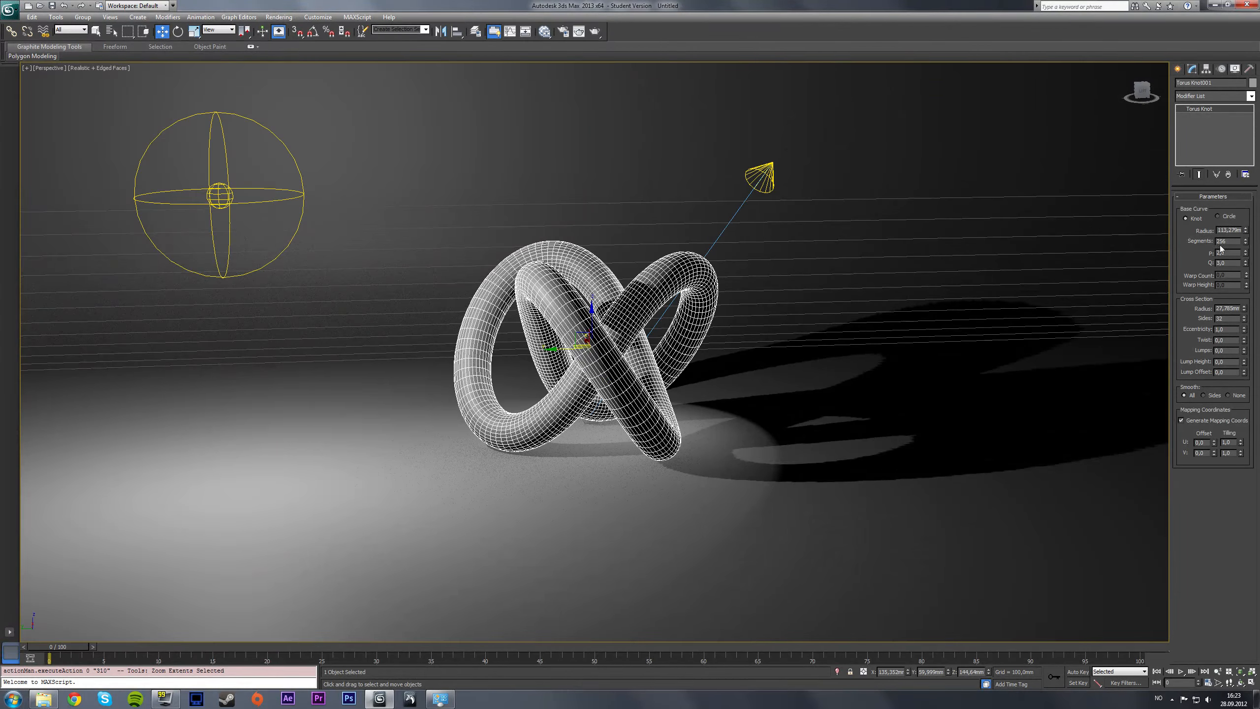
Move the spotlight farther from the torus knot to about Y -502 mm, Z 672 mm, and return to the four-viewport layout
left_click(96, 31)
left_click(311, 56)
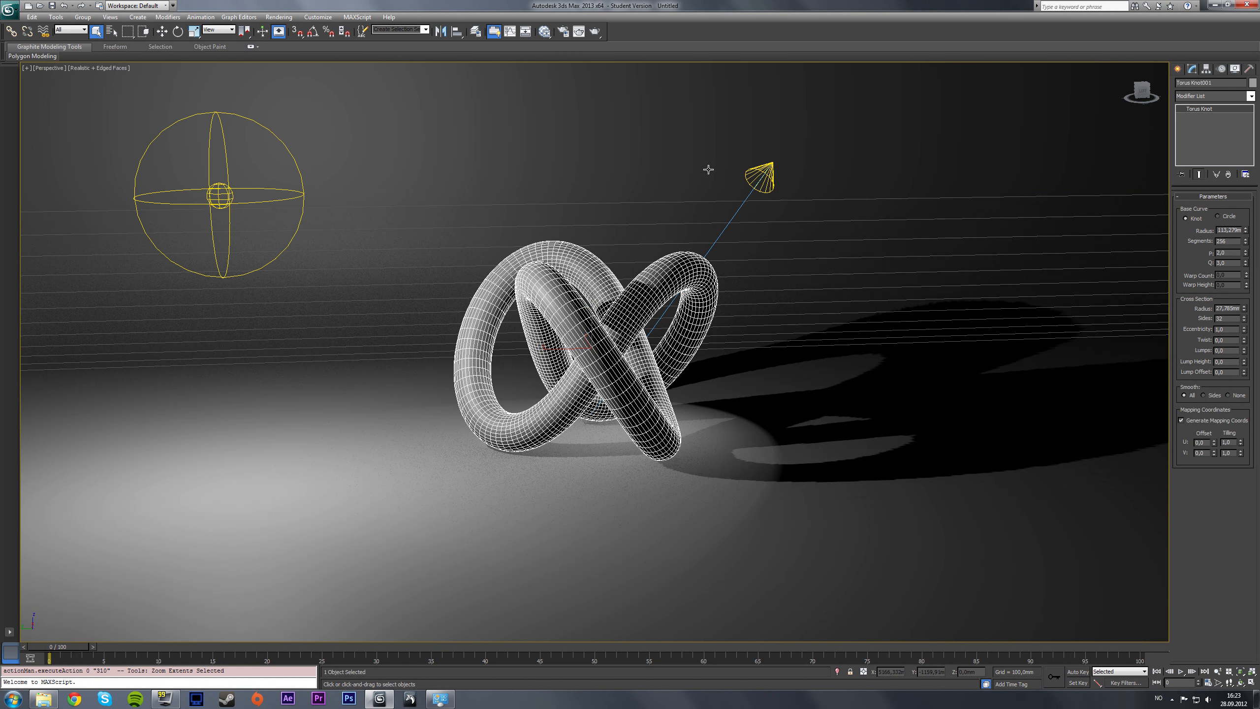
left_click(759, 176)
scroll(607, 353, "down", 8)
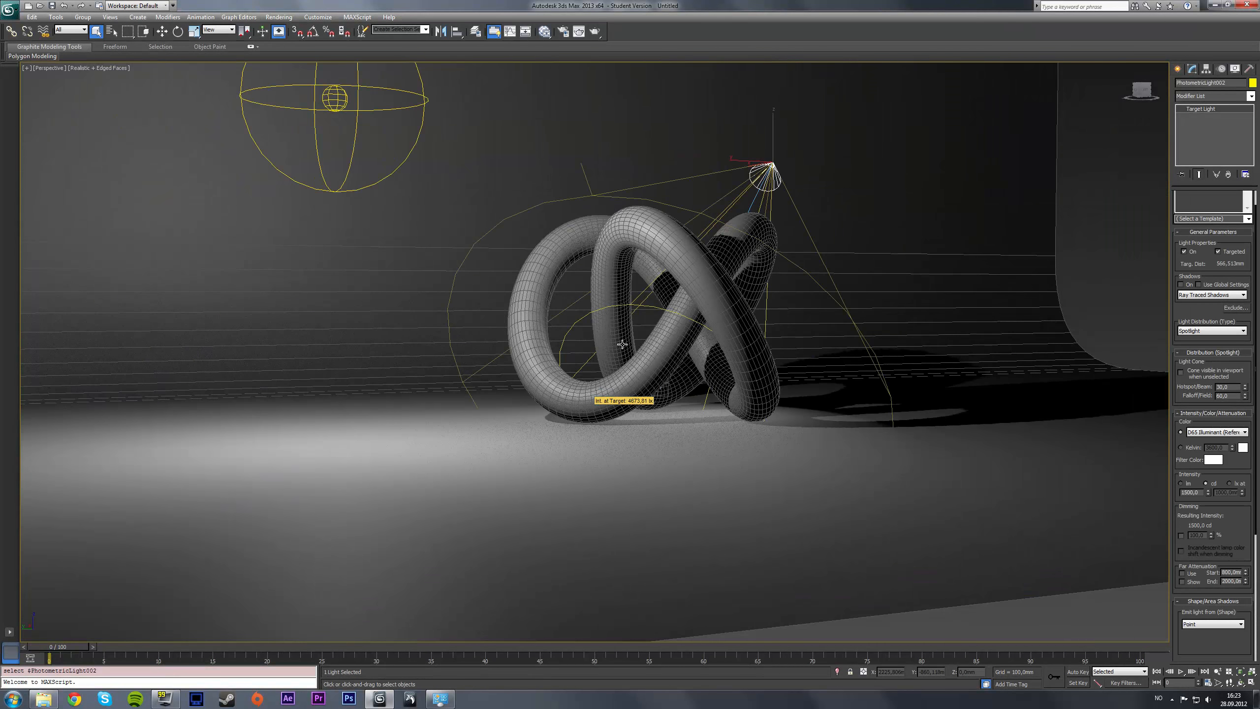
middle_click_drag(610, 354, 660, 343, "alt")
key("w")
left_click_drag(679, 275, 743, 160)
middle_click_drag(743, 161, 723, 220, "alt")
key("alt+w")
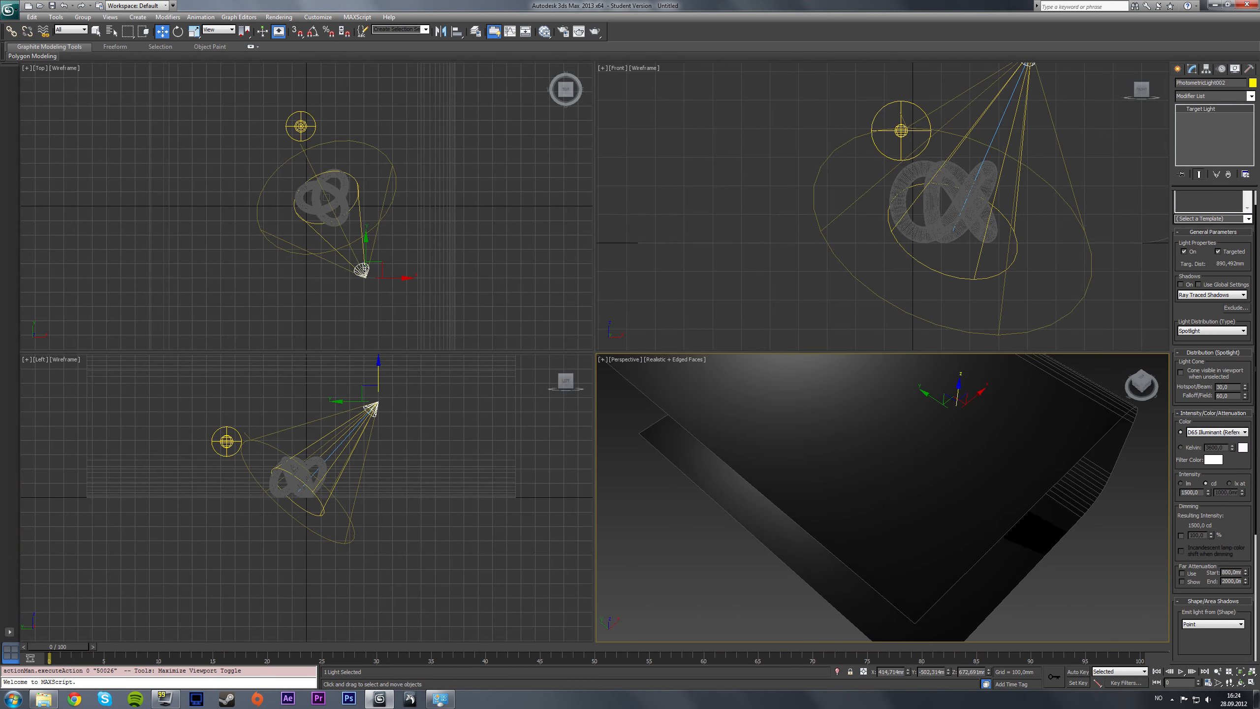
Move the spotlight slightly farther from the torus knot, to about X 449 mm, Y -532 mm, and check its lighting in the Perspective view
left_click_drag(379, 265, 385, 267)
key("alt+w")
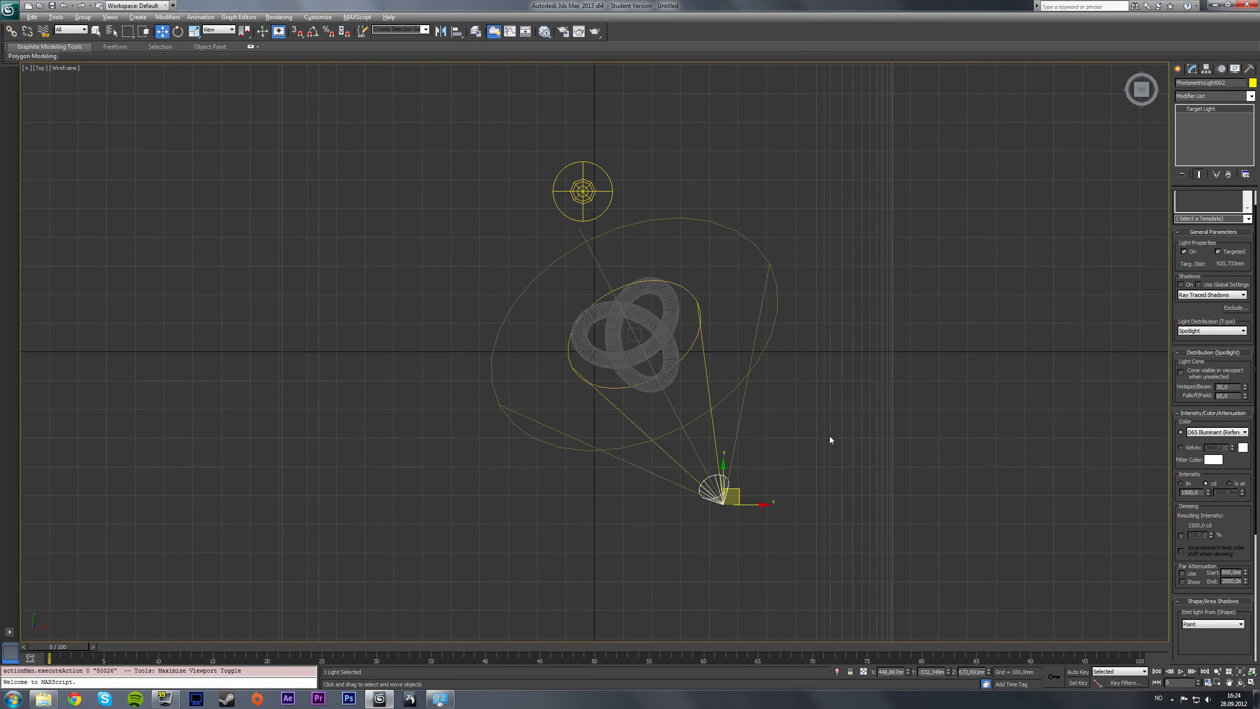
key("alt+w")
key("alt+w")
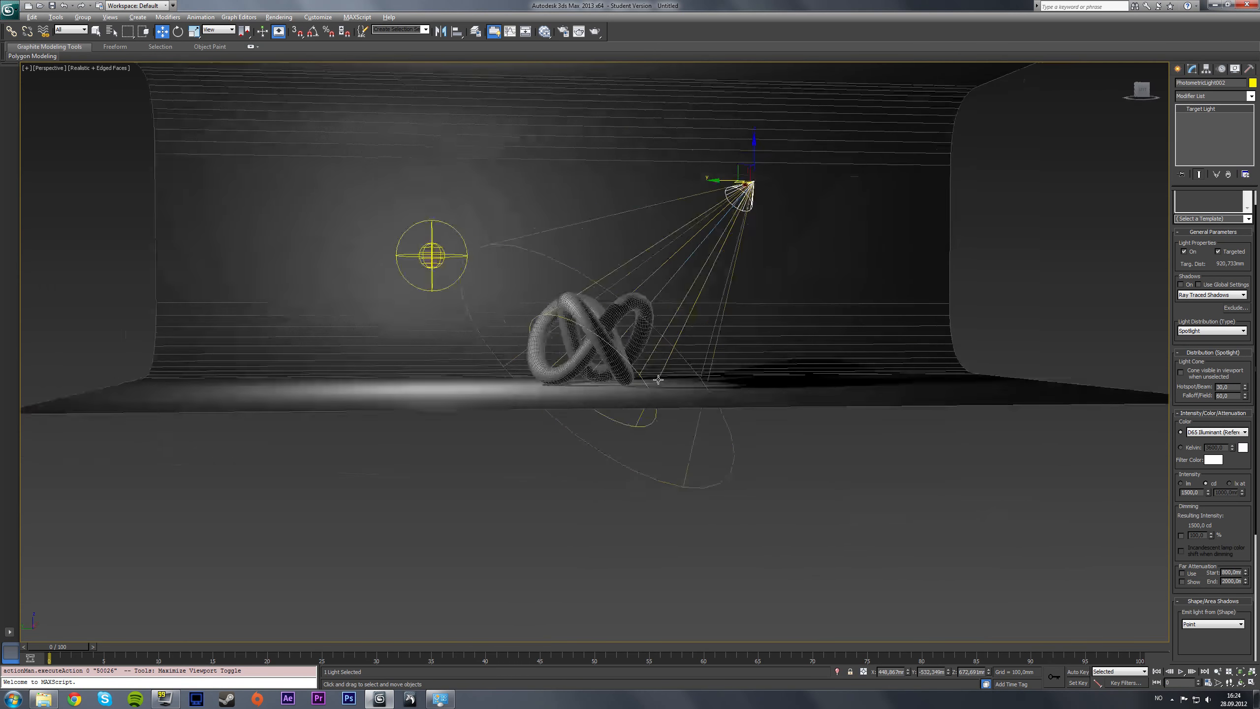
middle_click_drag(630, 343, 646, 339, "alt")
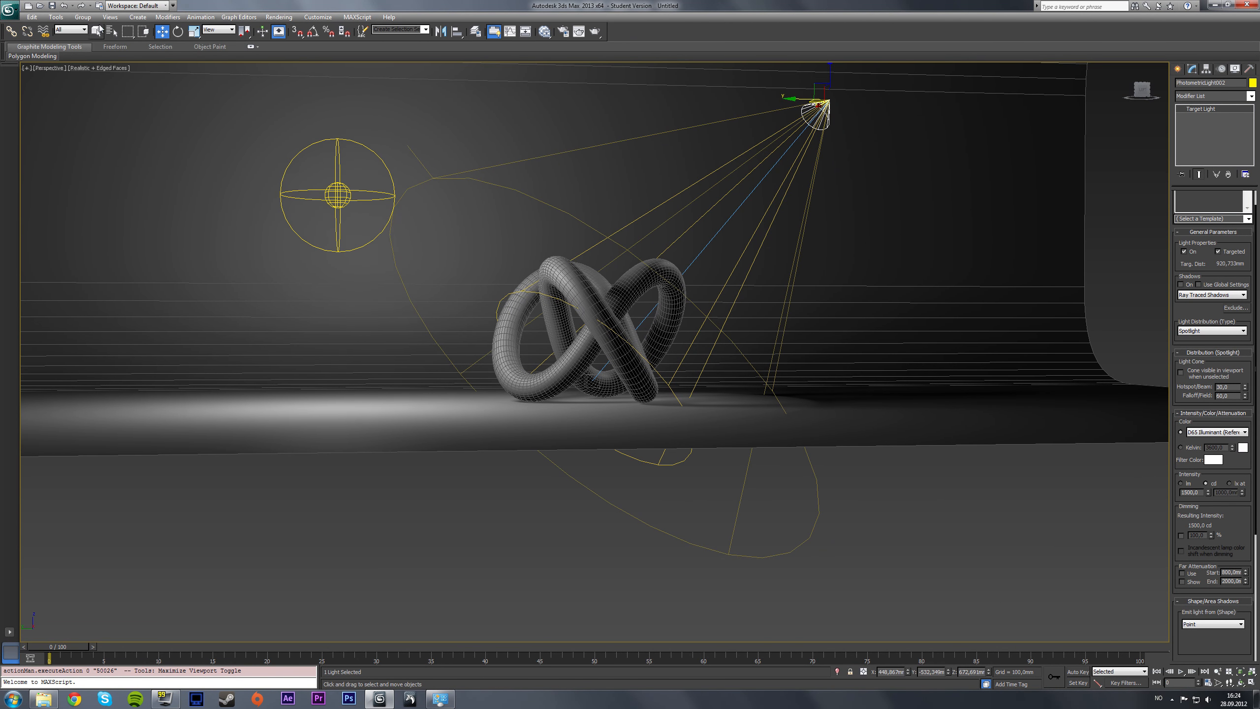
Move the spotlight's target within the torus knot to about Y 105 mm, Z 104 mm
key("q")
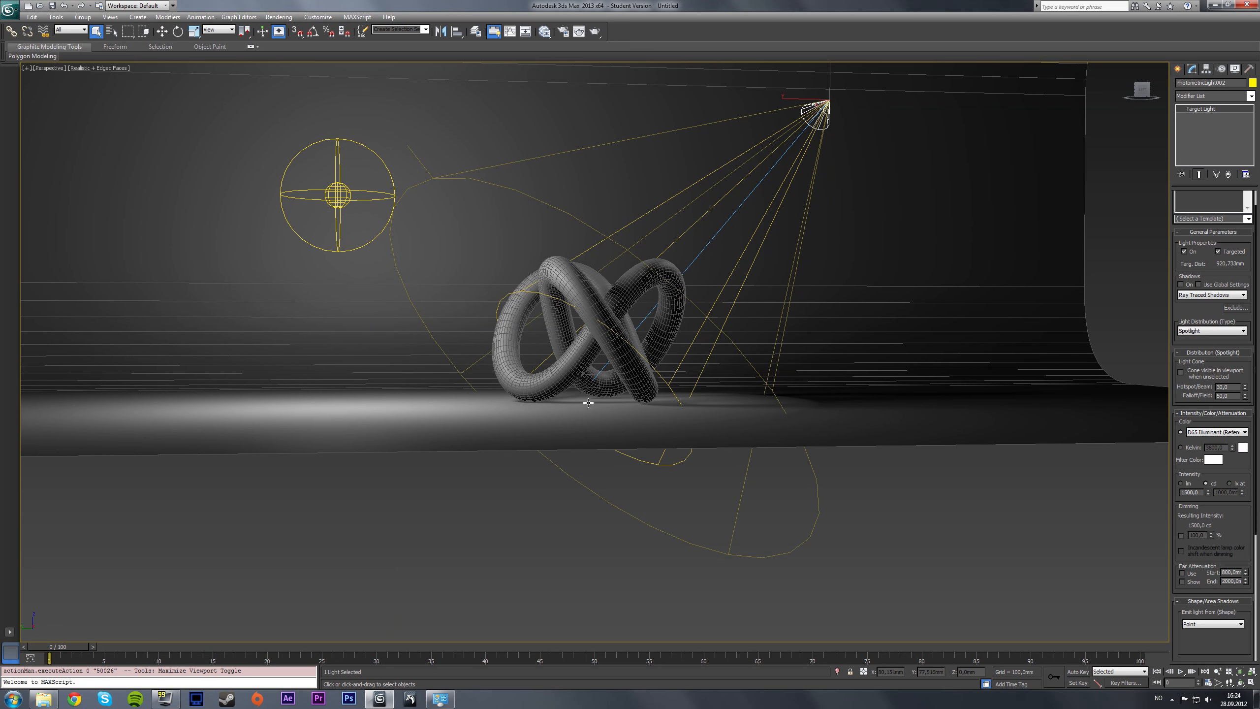
left_click(590, 388)
key("w")
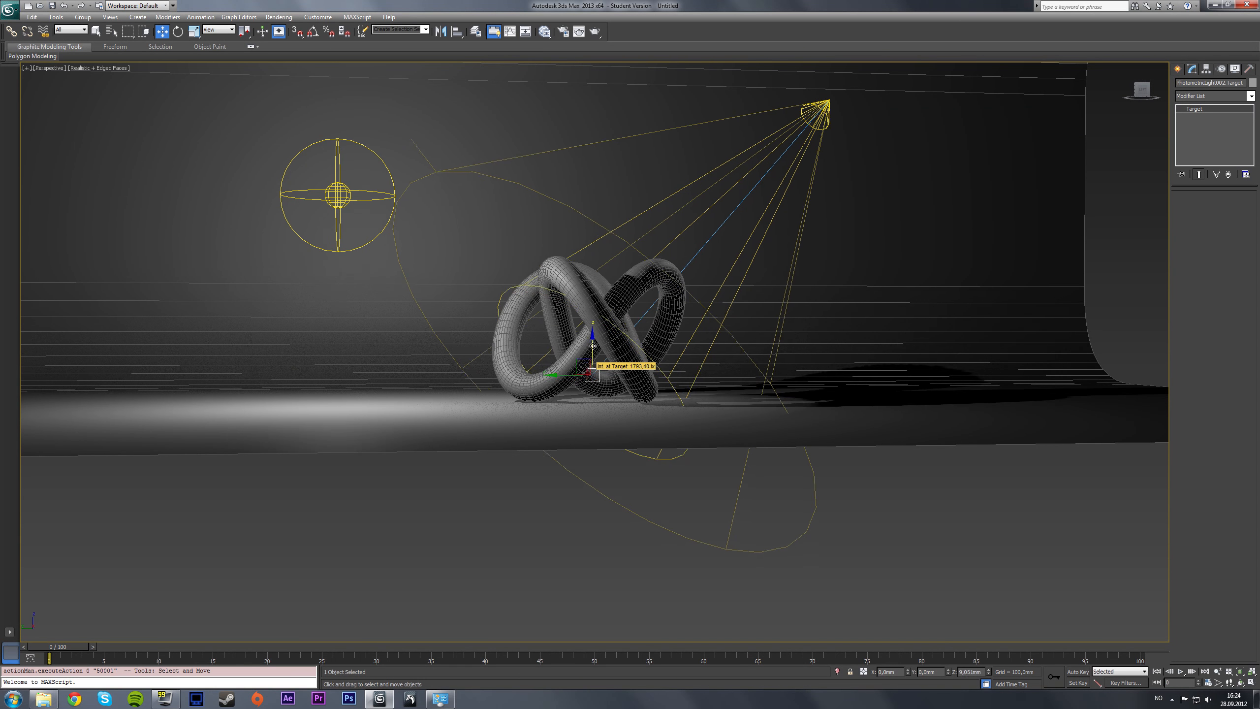
left_click_drag(568, 378, 569, 323)
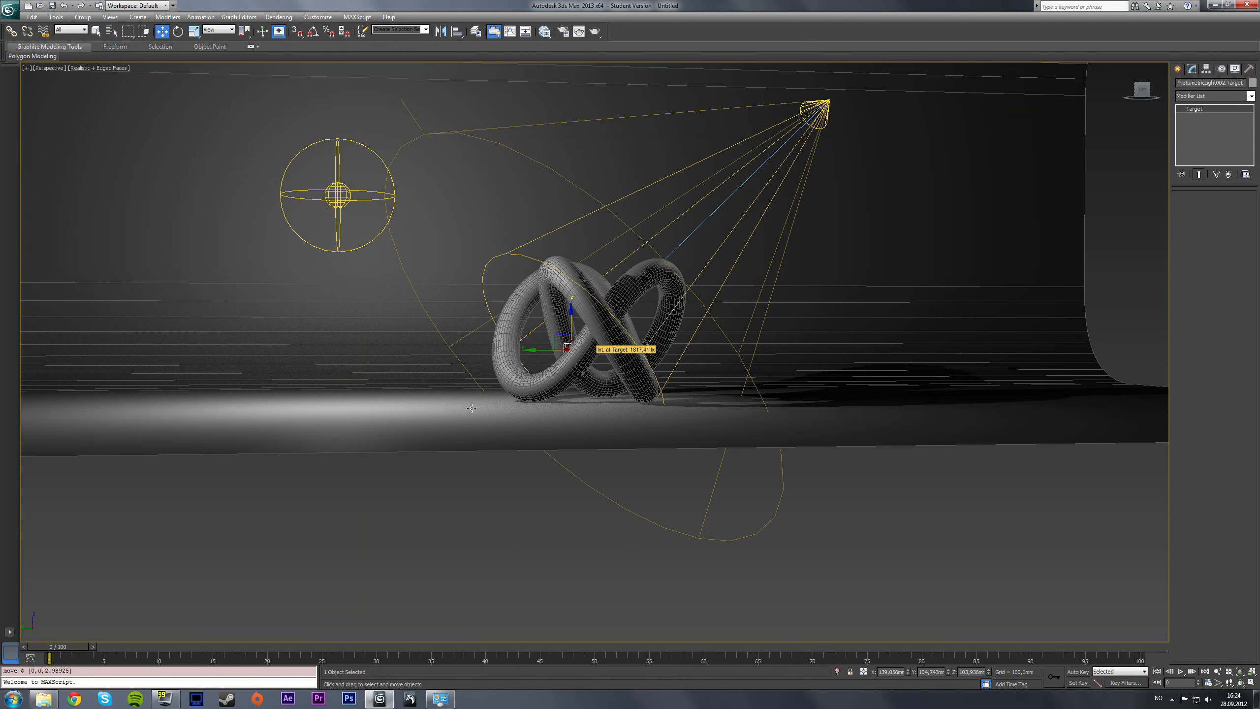
middle_click_drag(670, 243, 612, 295, "alt")
middle_click_drag(910, 273, 849, 219, "alt")
Set the spotlight's hotspot to 31 and its falloff to 69
left_click(818, 74)
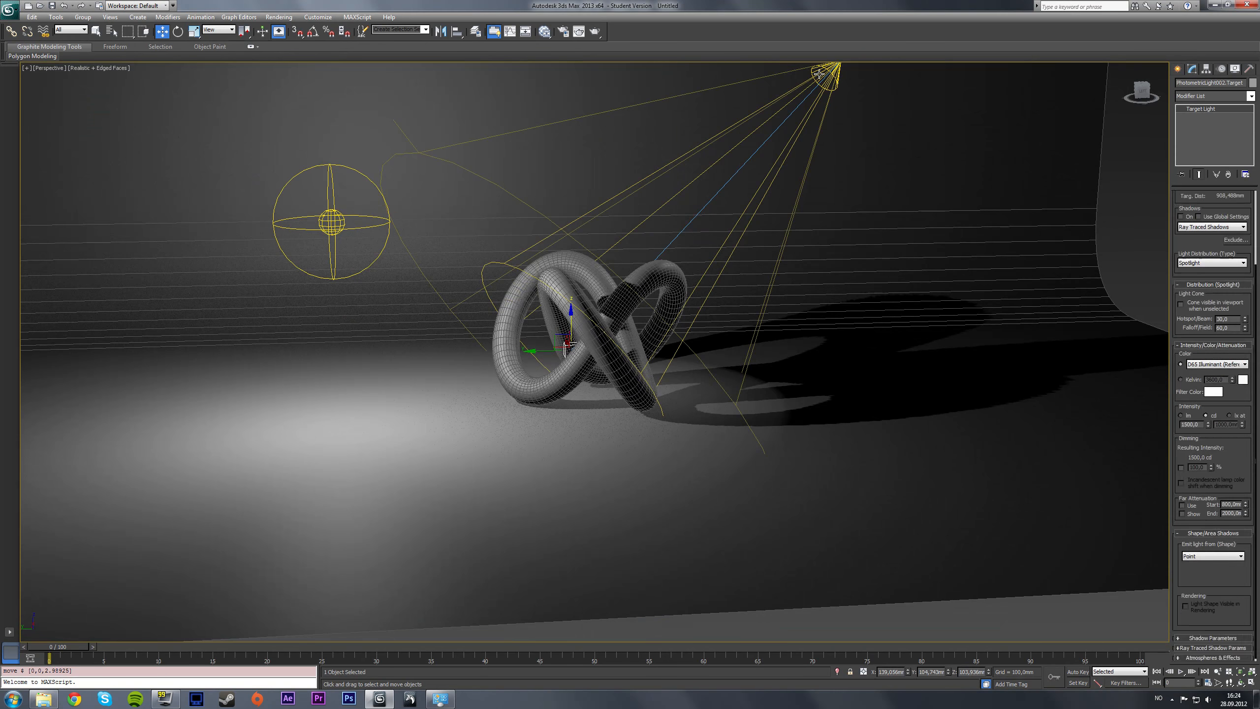
left_click(818, 74)
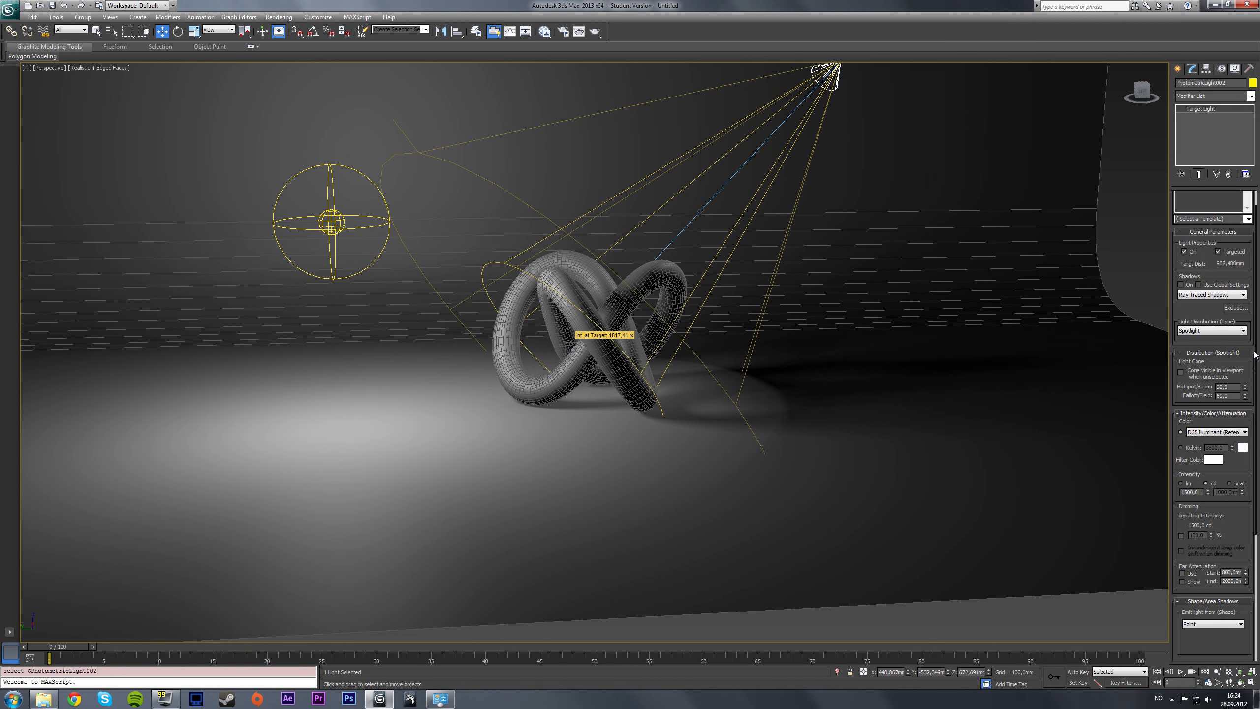
left_click(1246, 388)
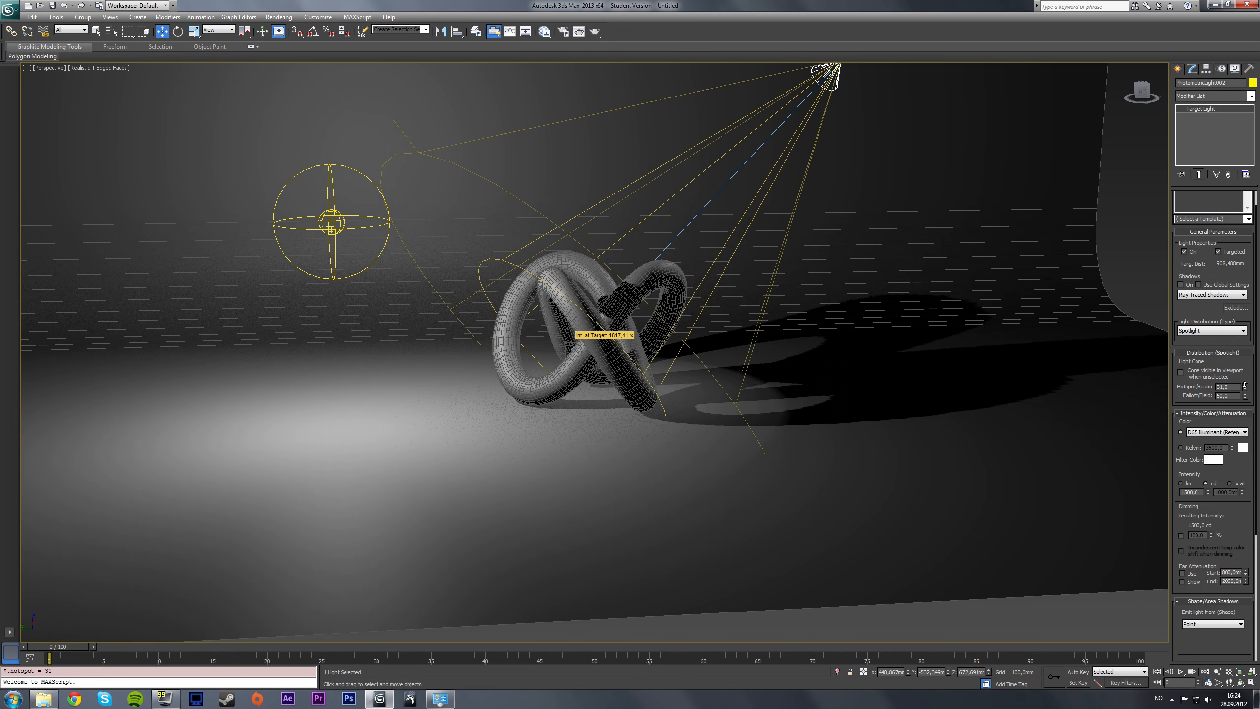
mouse_move(1245, 395)
left_mouse_down()
mouse_move(1244, 381)
mouse_move(1245, 398)
left_mouse_up()
left_click(1245, 395)
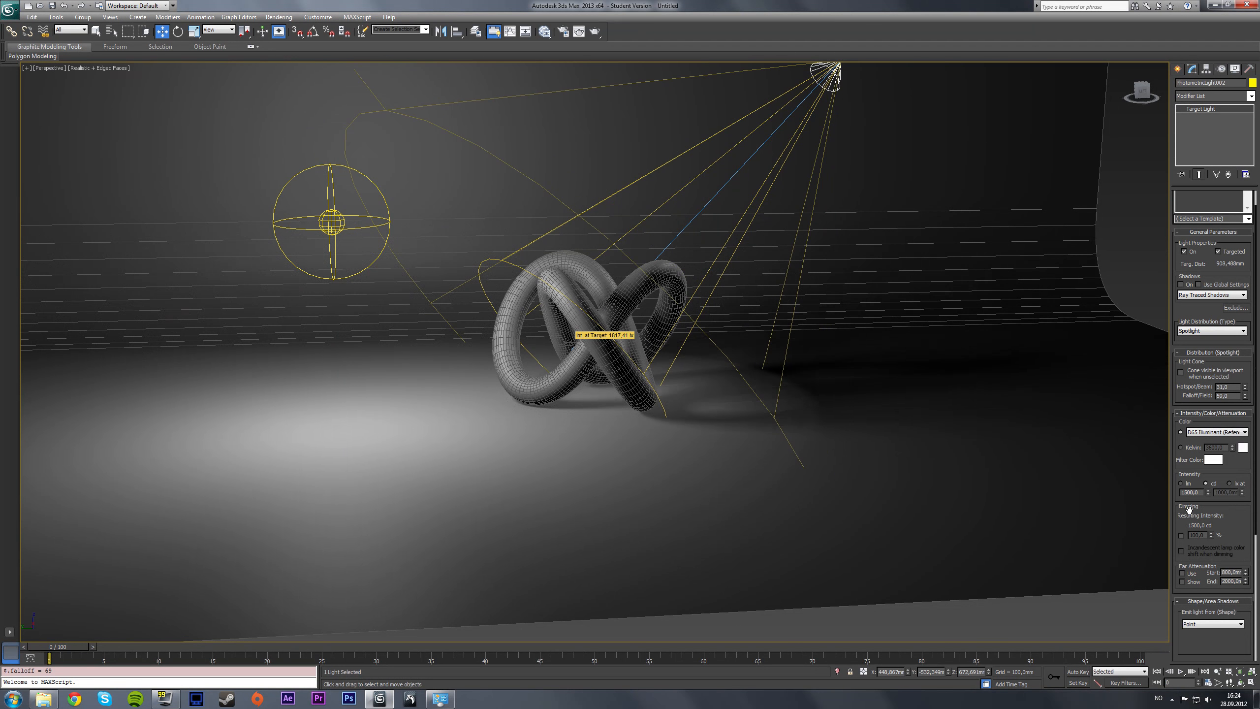
Make the spotlight emit light from a Disc shape with a radius of about 14.5 mm
scroll(1207, 472, "down", 2)
left_click(1212, 572)
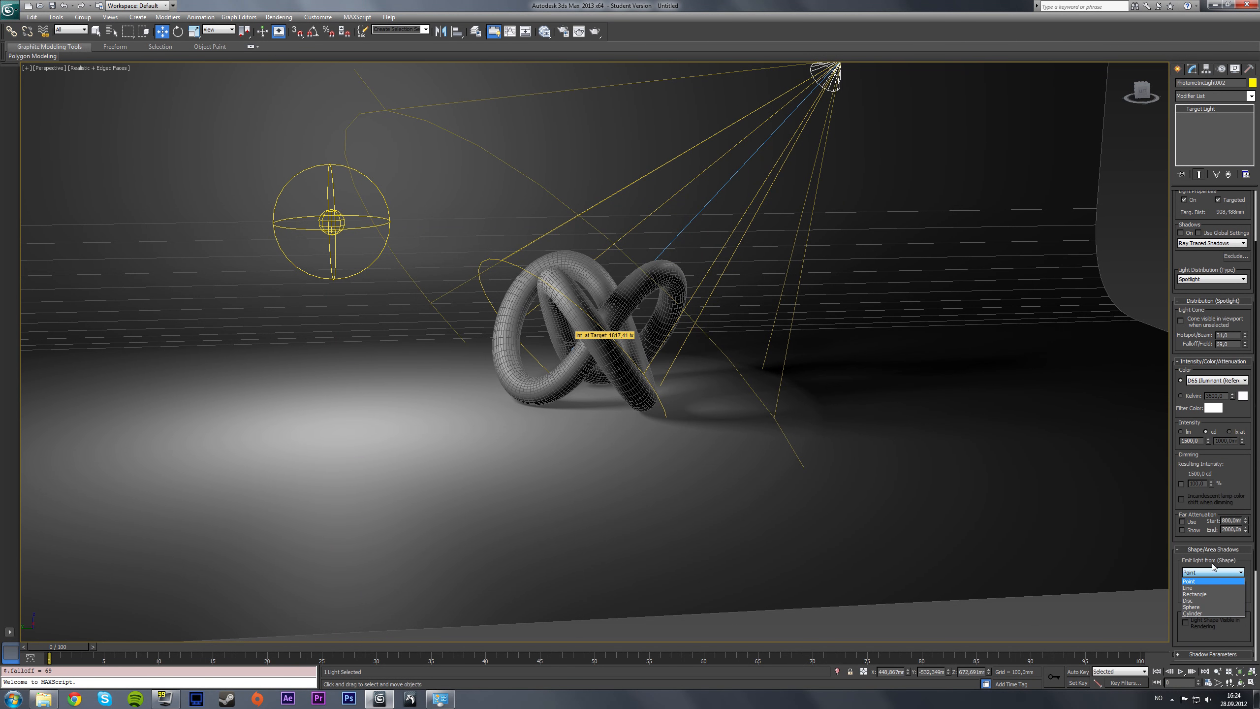
left_click(1196, 600)
scroll(1211, 530, "down", 5)
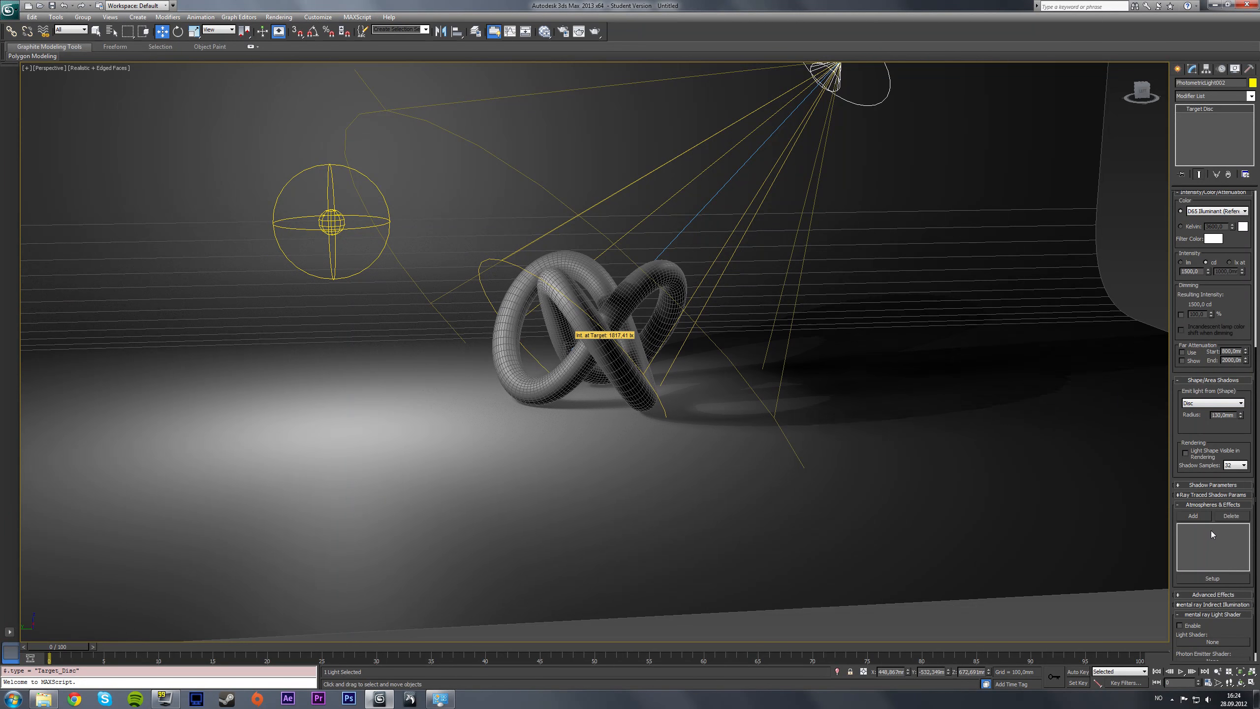
left_click_drag(1242, 418, 1241, 437)
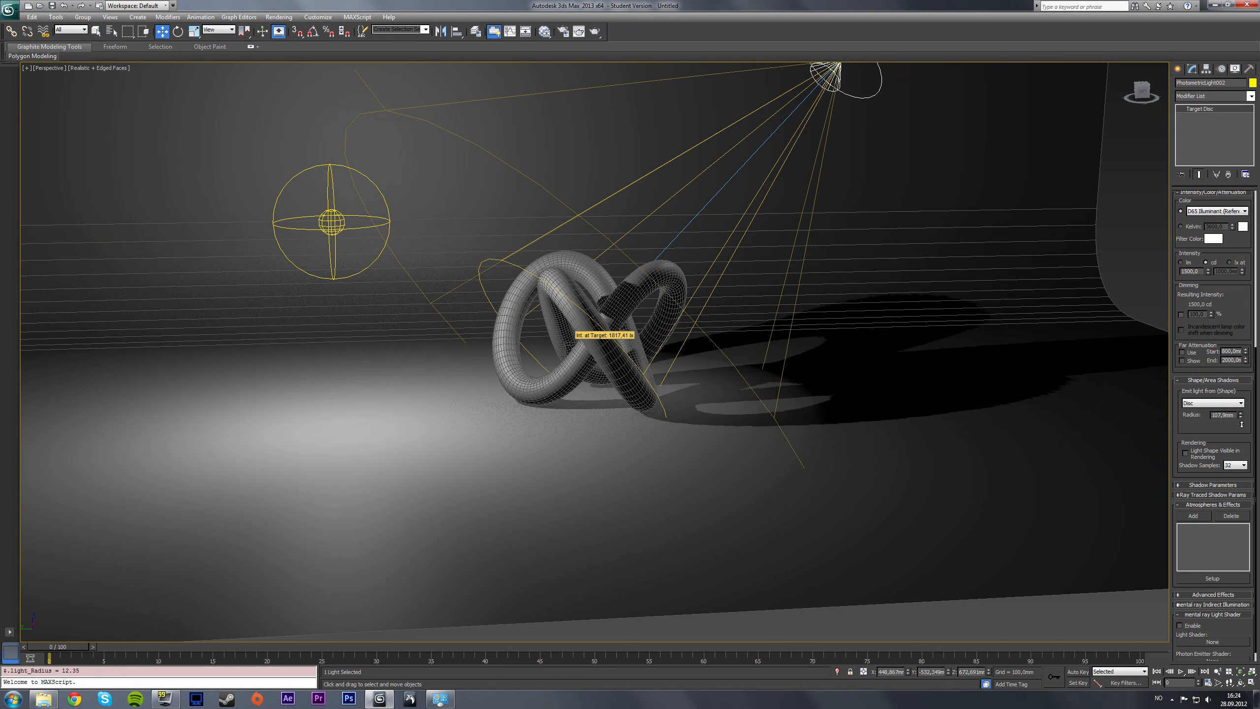
scroll(931, 357, "up", 3)
scroll(898, 347, "down", 4)
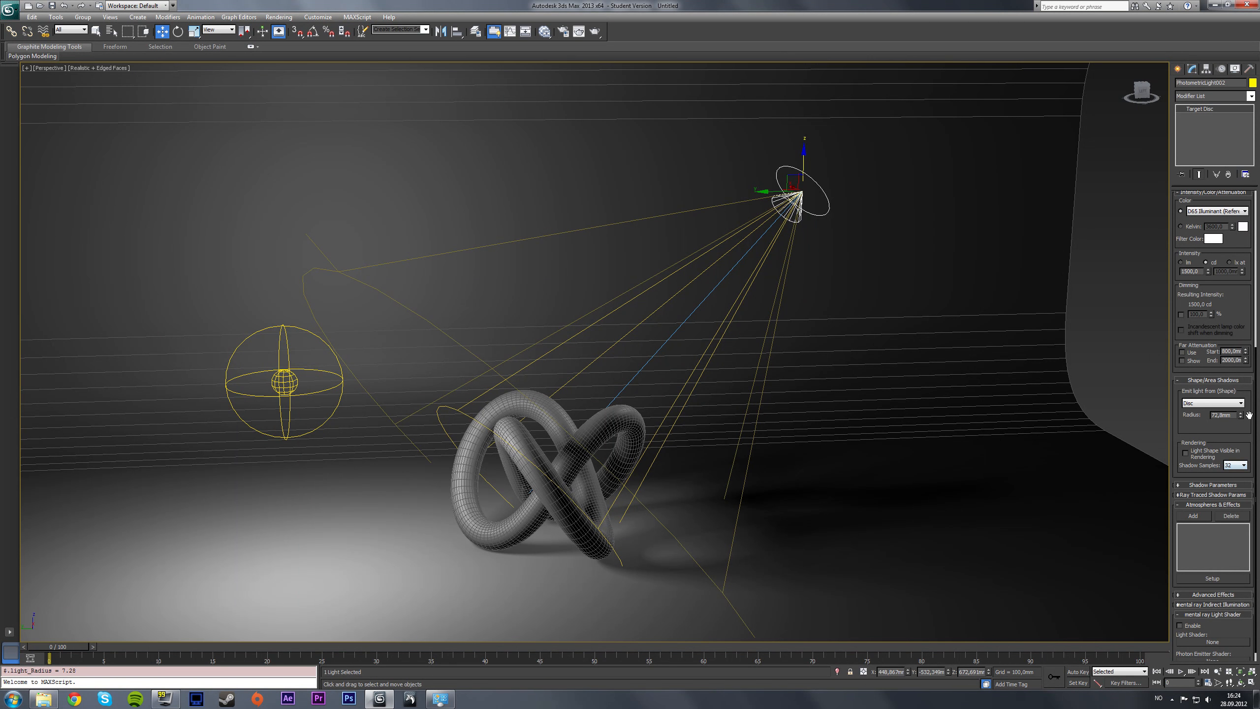
left_click_drag(1242, 422, 1242, 456)
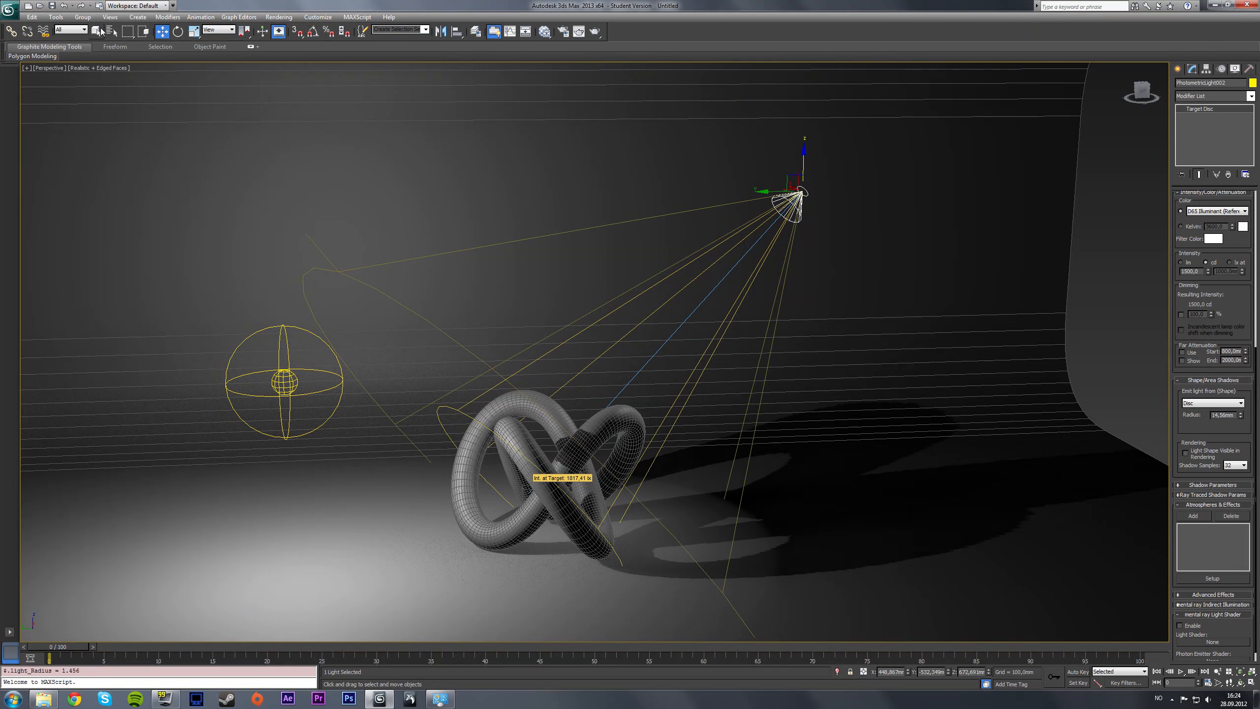
Raise the spherical light beside the torus knot to about Z 621 mm
key("q")
left_click(1086, 250)
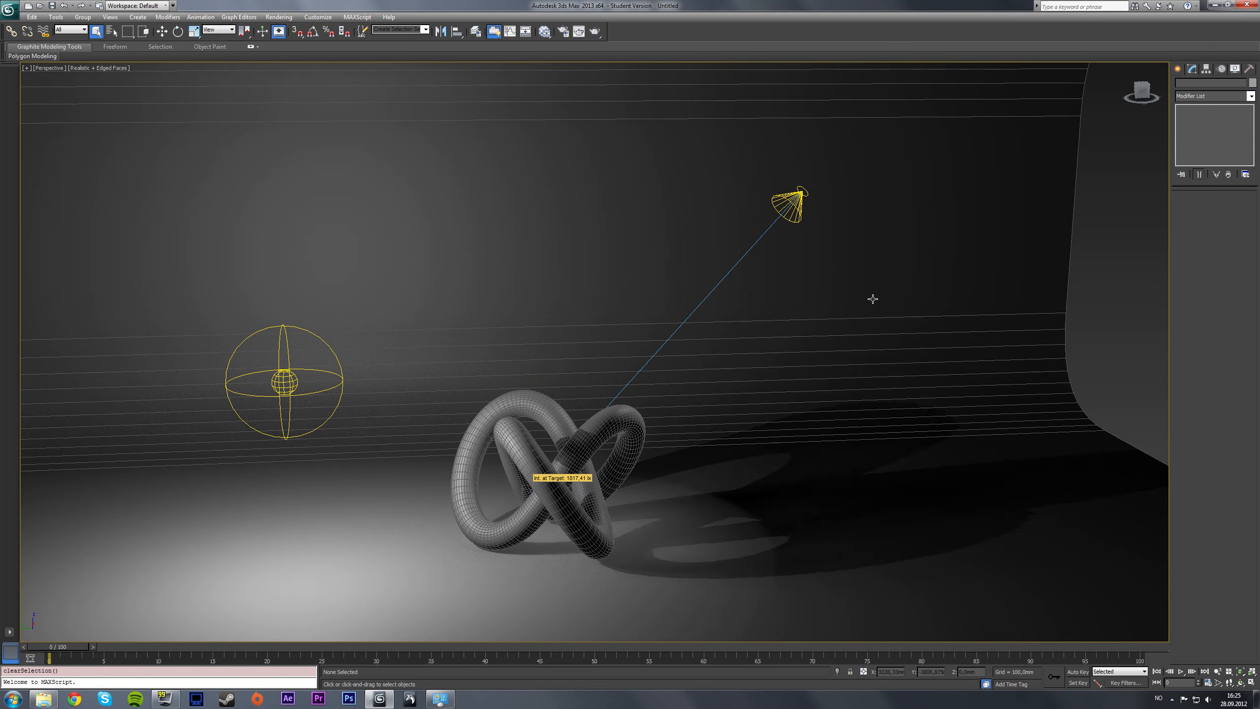
left_click(583, 436)
mouse_move(587, 452)
middle_mouse_down("alt")
mouse_move(573, 467)
mouse_move(551, 462)
mouse_move(574, 448)
middle_mouse_up("alt")
left_click(331, 385)
key("w")
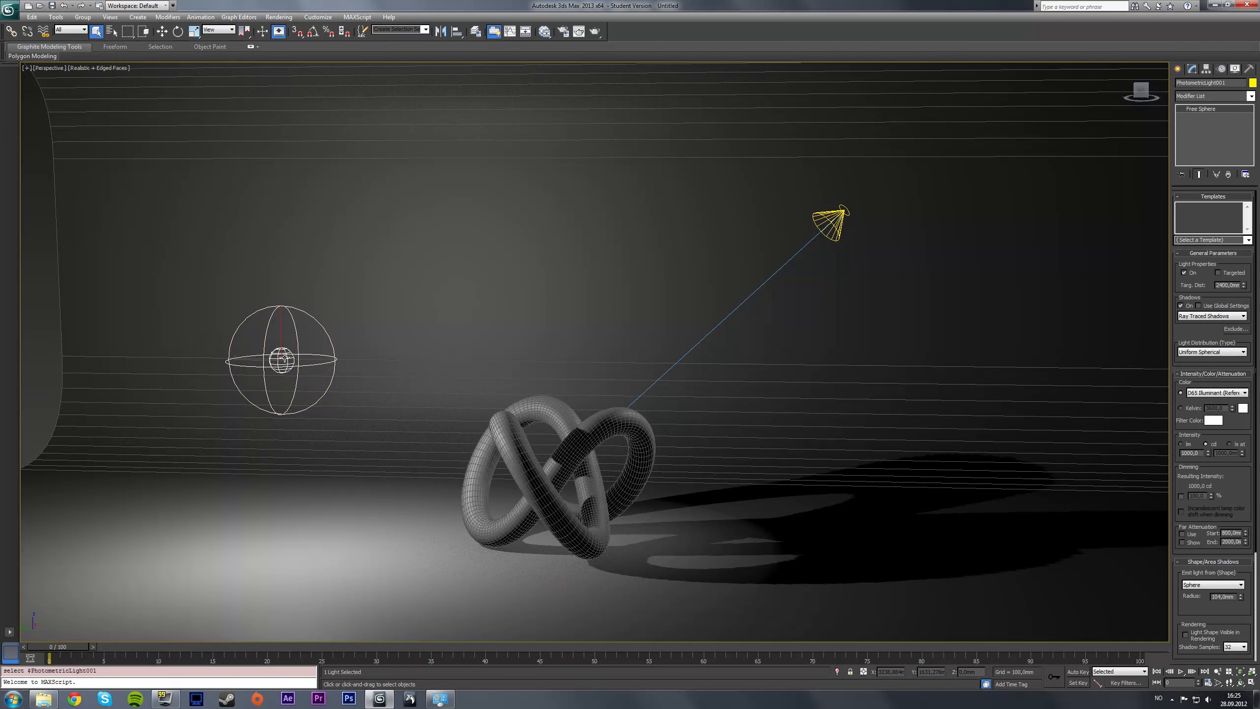
left_click_drag(287, 331, 293, 206)
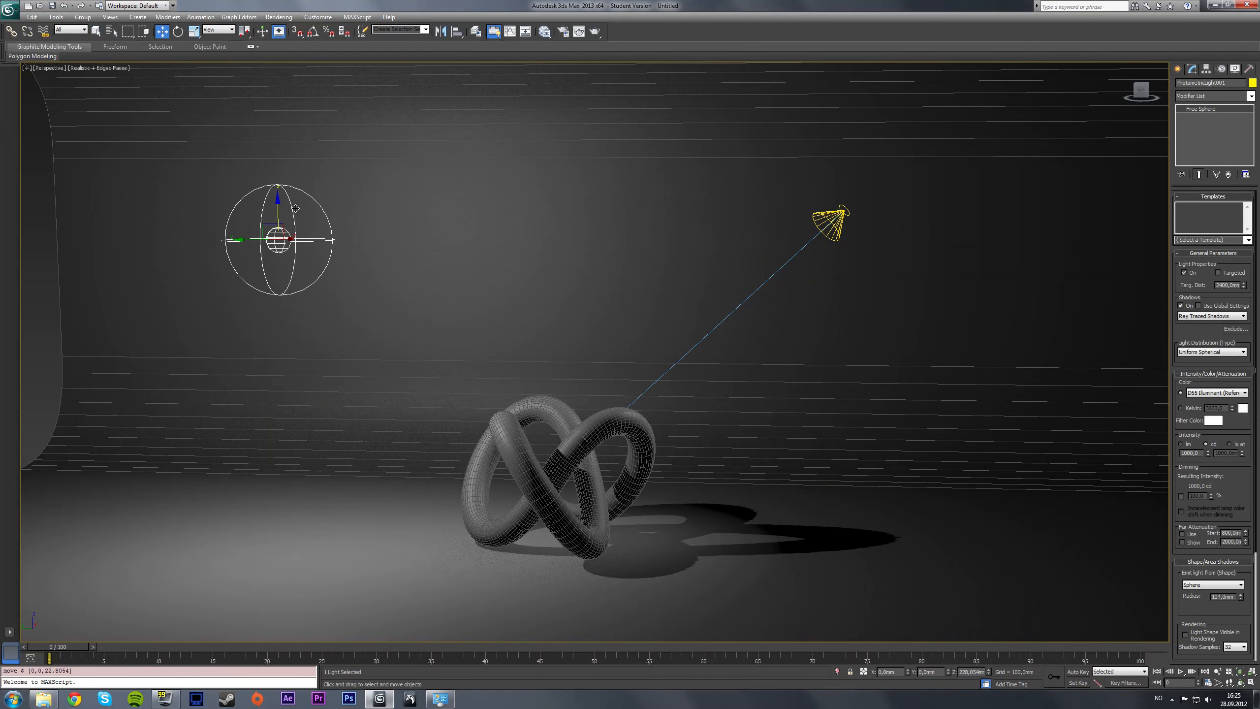
middle_click_drag(378, 288, 384, 293, "alt")
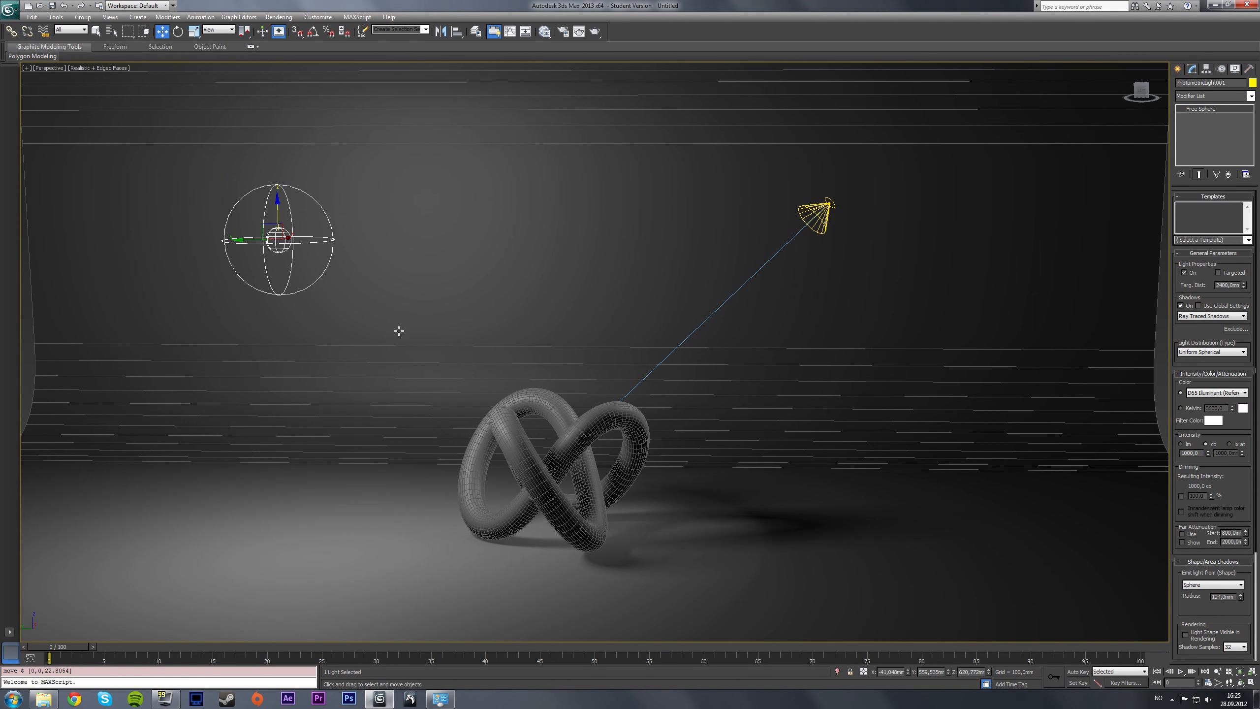
middle_click_drag(407, 344, 419, 358, "alt")
Hide the Top view's grid and create a target camera there, from the open front edge of the backdrop to the torus knot
key("alt+w")
key("alt+w")
key("alt+w")
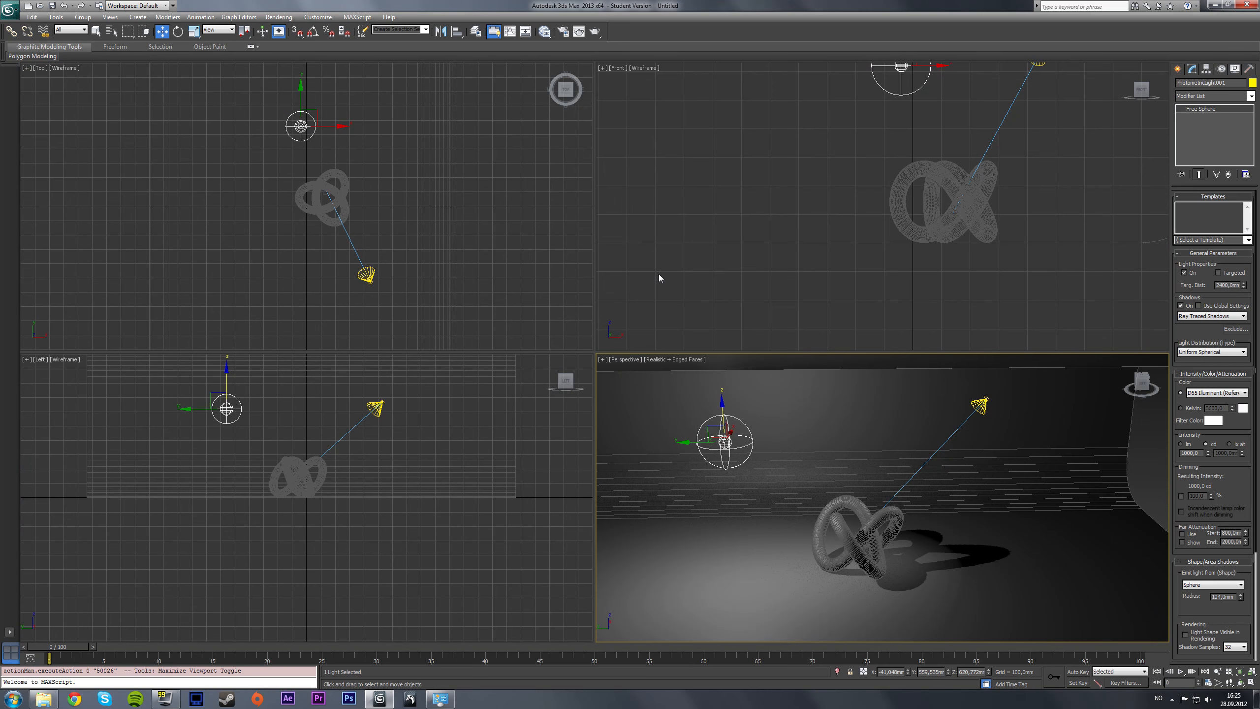
scroll(350, 197, "down", 5)
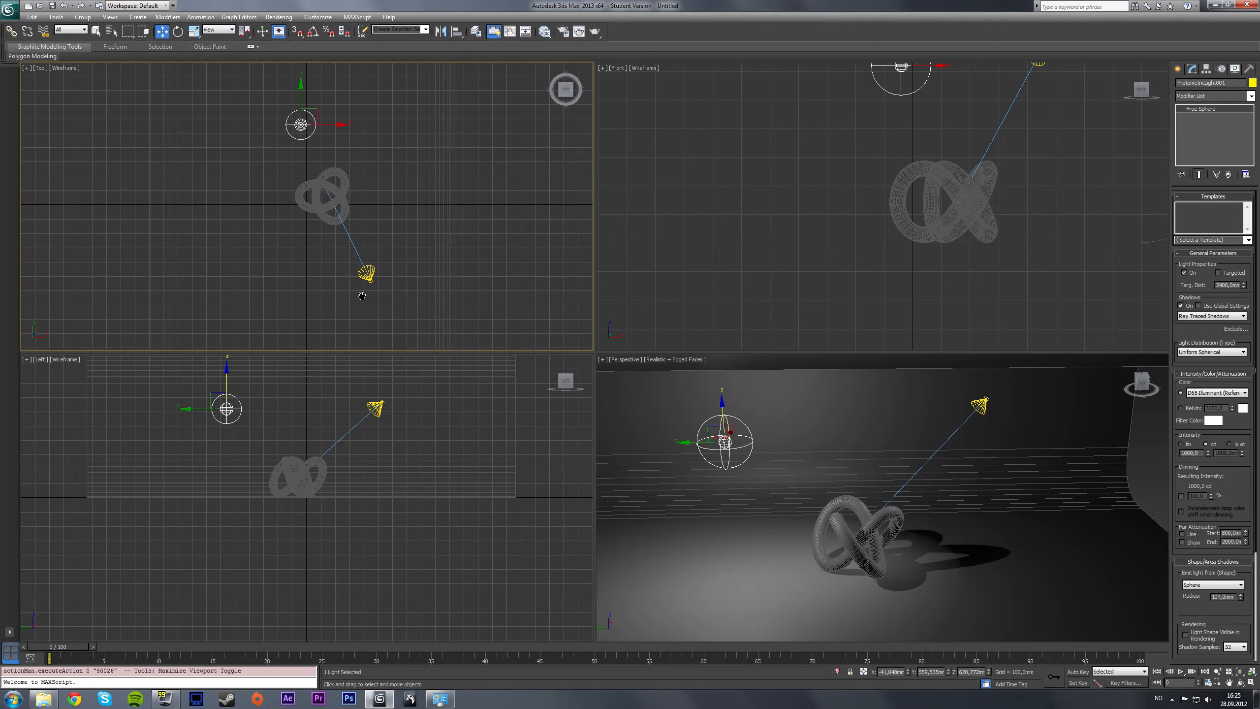
left_click(1178, 69)
key("g")
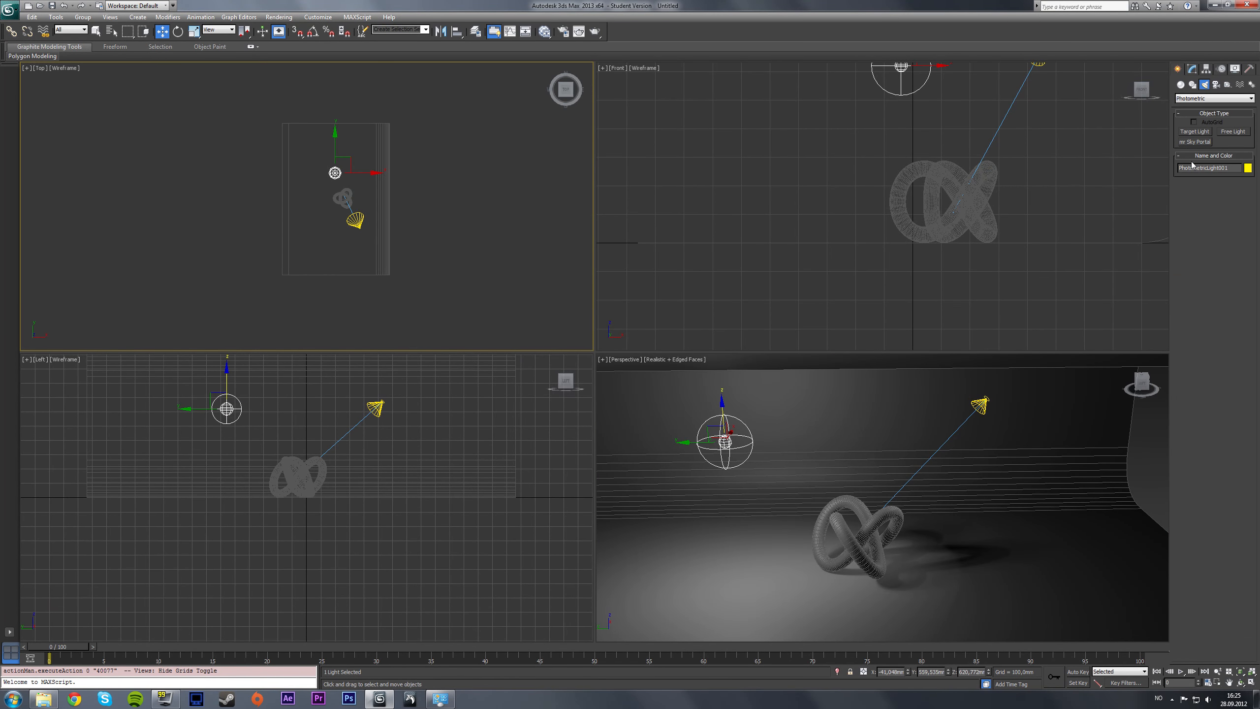
left_click(1215, 84)
left_click(1195, 132)
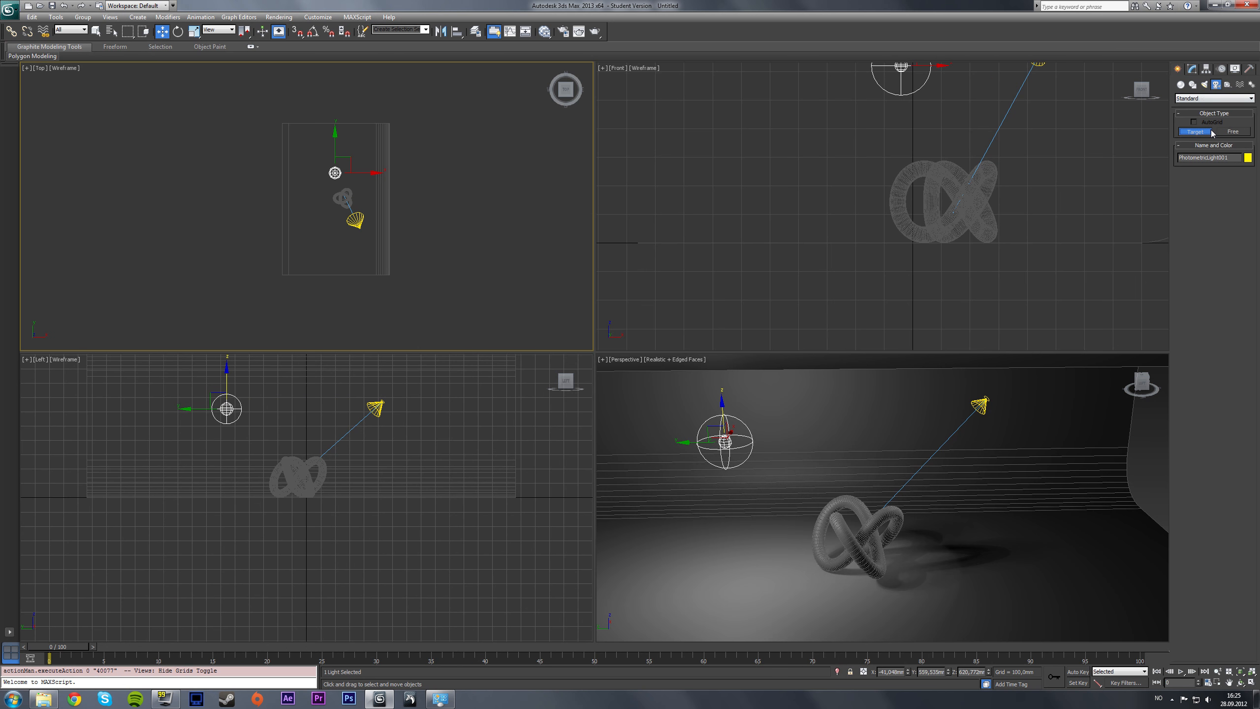
left_click_drag(277, 200, 346, 198)
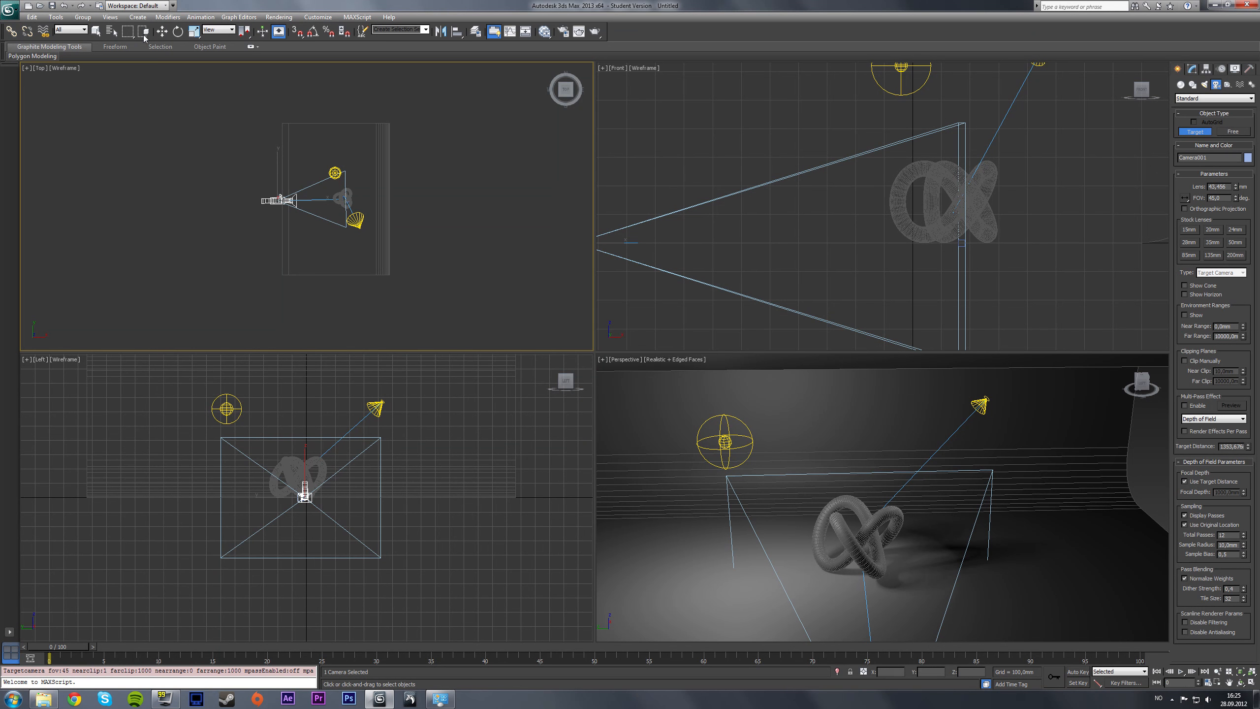
Raise the camera to about Z 393 mm and its target to about Z 179 mm in the Left view
left_click(162, 31)
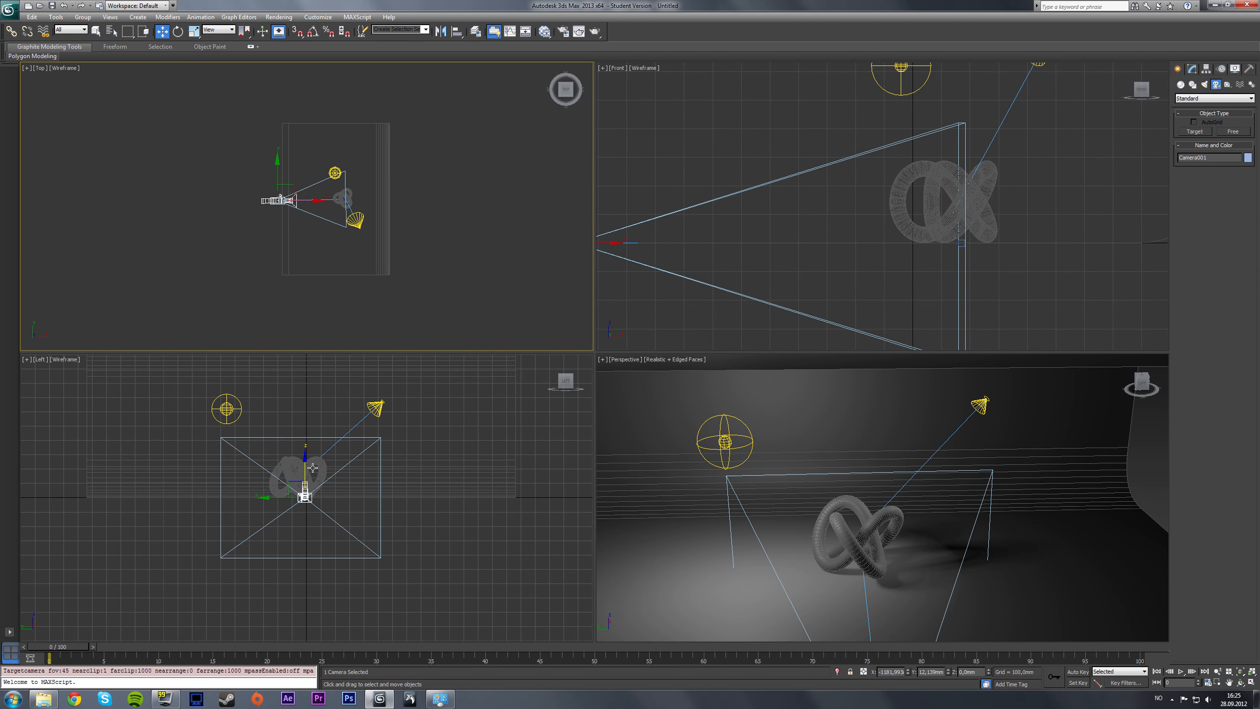
left_click_drag(313, 467, 313, 413)
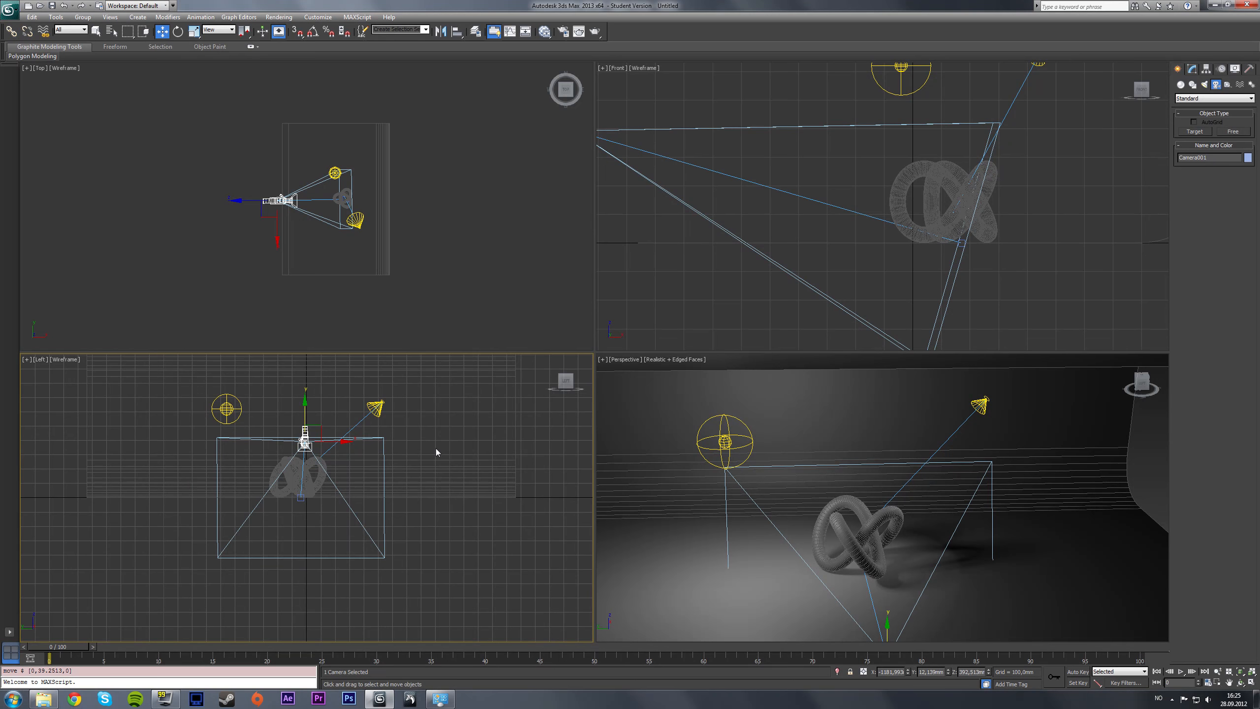
left_click(301, 494)
left_click_drag(298, 500, 301, 440)
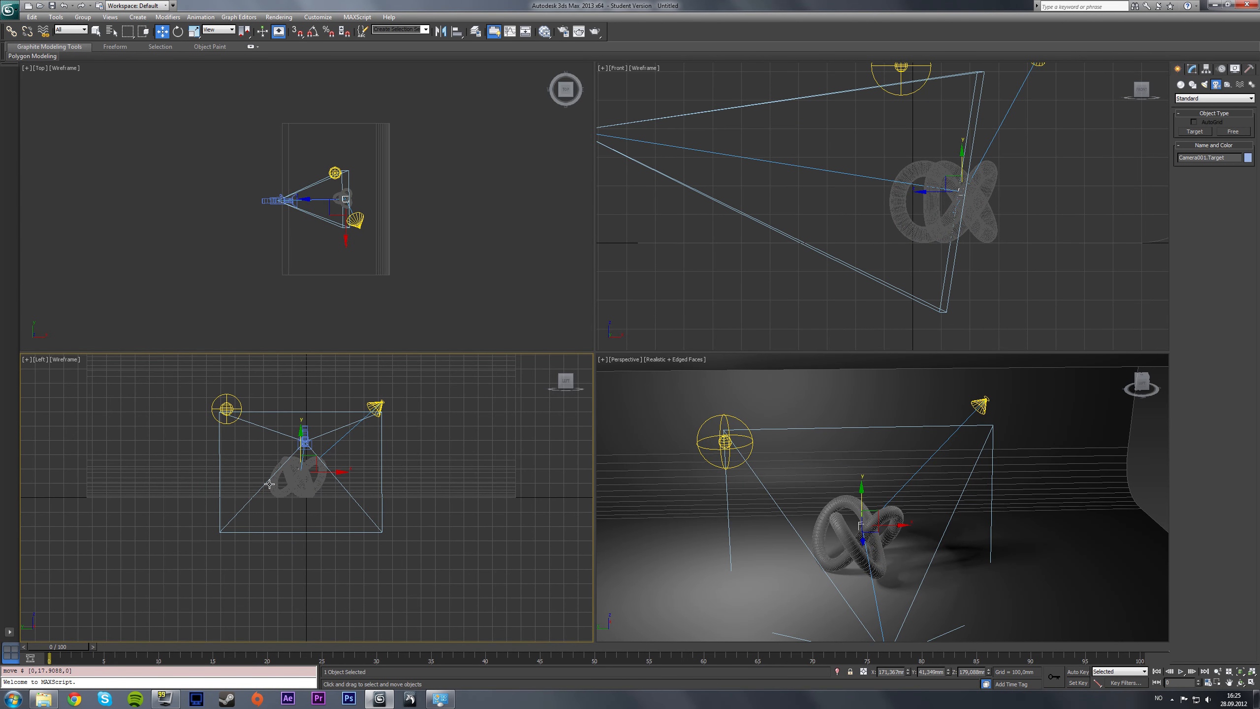
Switch the Left viewport to the camera's view and set its shading to Realistic
key("c")
middle_click_drag(417, 540, 417, 519)
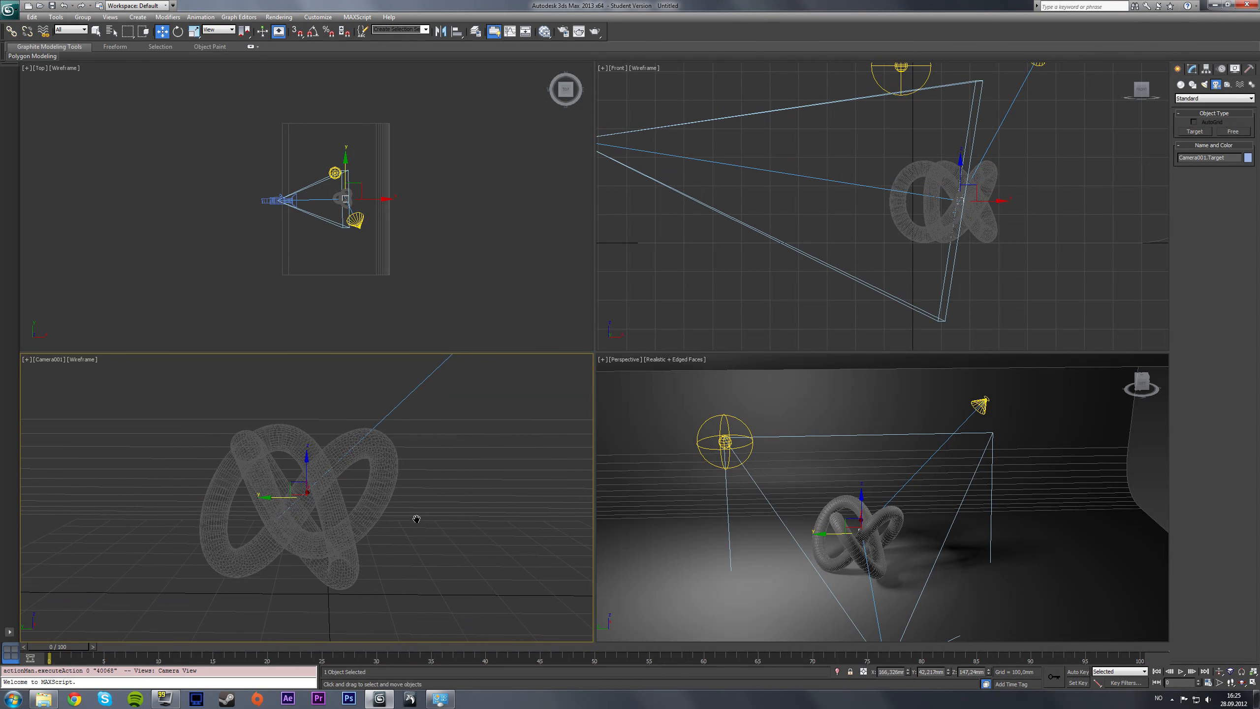
left_click(89, 359)
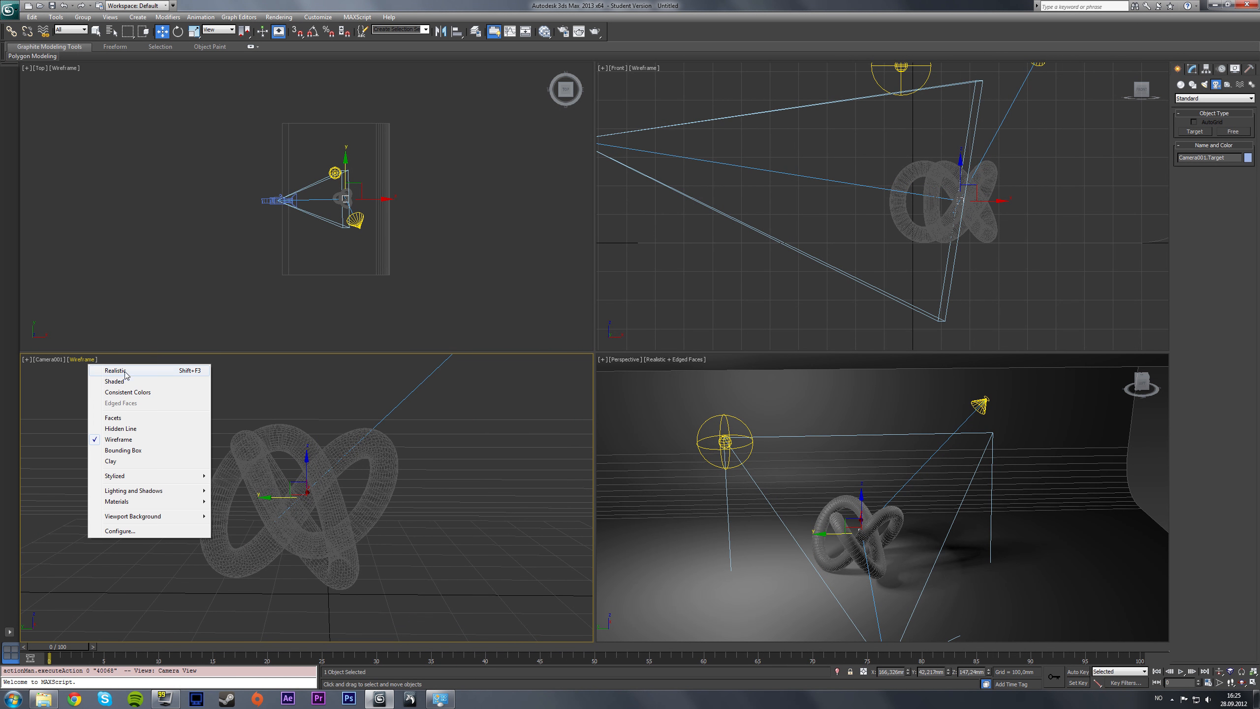
left_click(112, 369)
Illuminate the camera view with scene lights and hide its grid
left_click(84, 355)
left_click(82, 359)
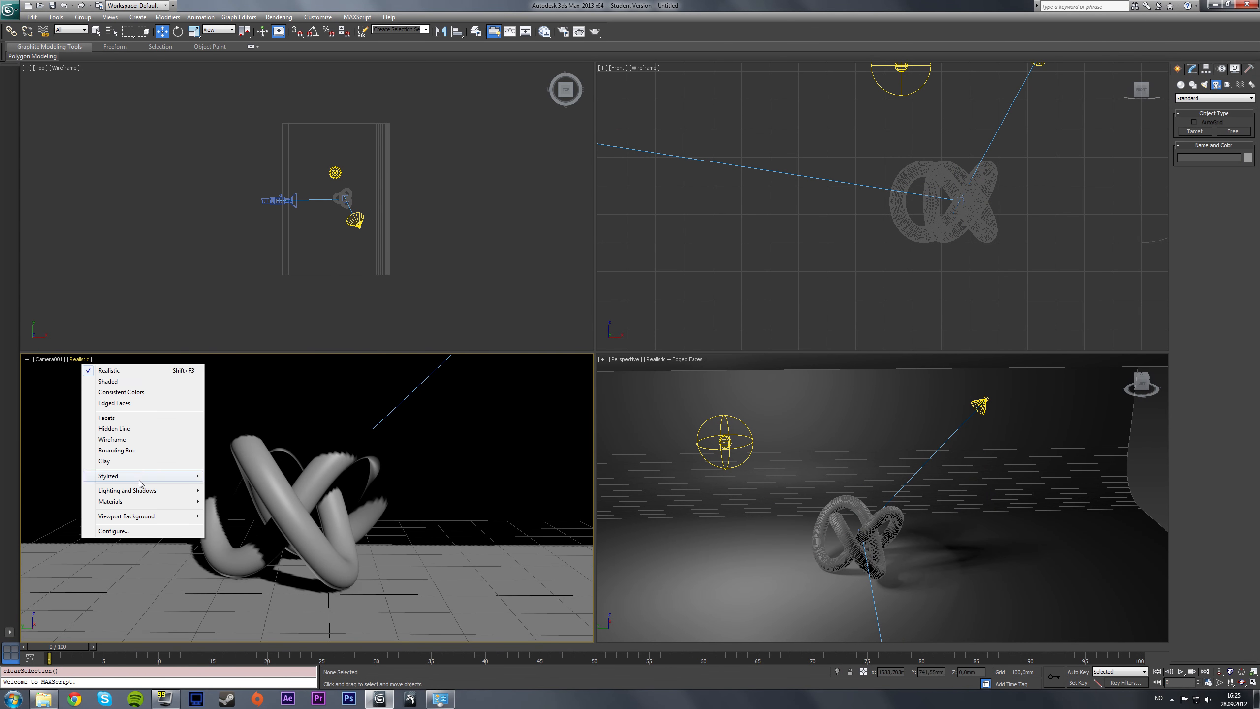
mouse_move(157, 491)
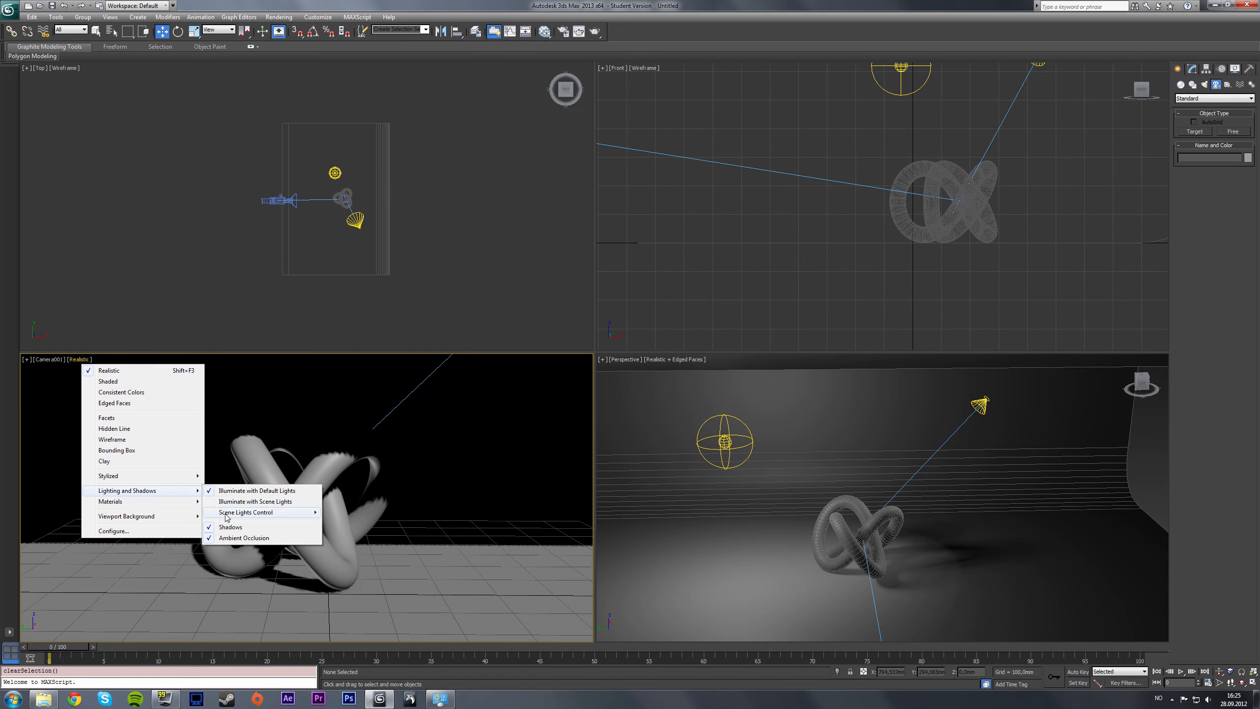
left_click(248, 503)
left_click(96, 31)
left_click(160, 520)
key("g")
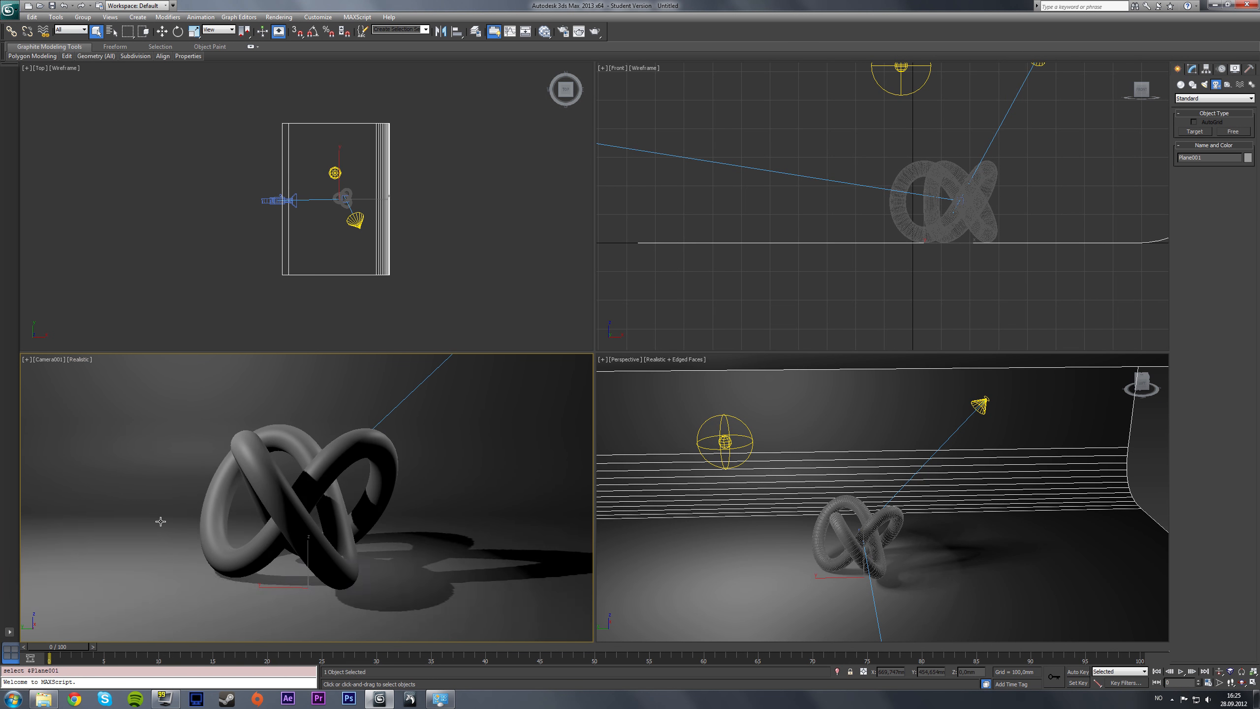
Show safe frames in the camera view and render it
left_click(38, 361)
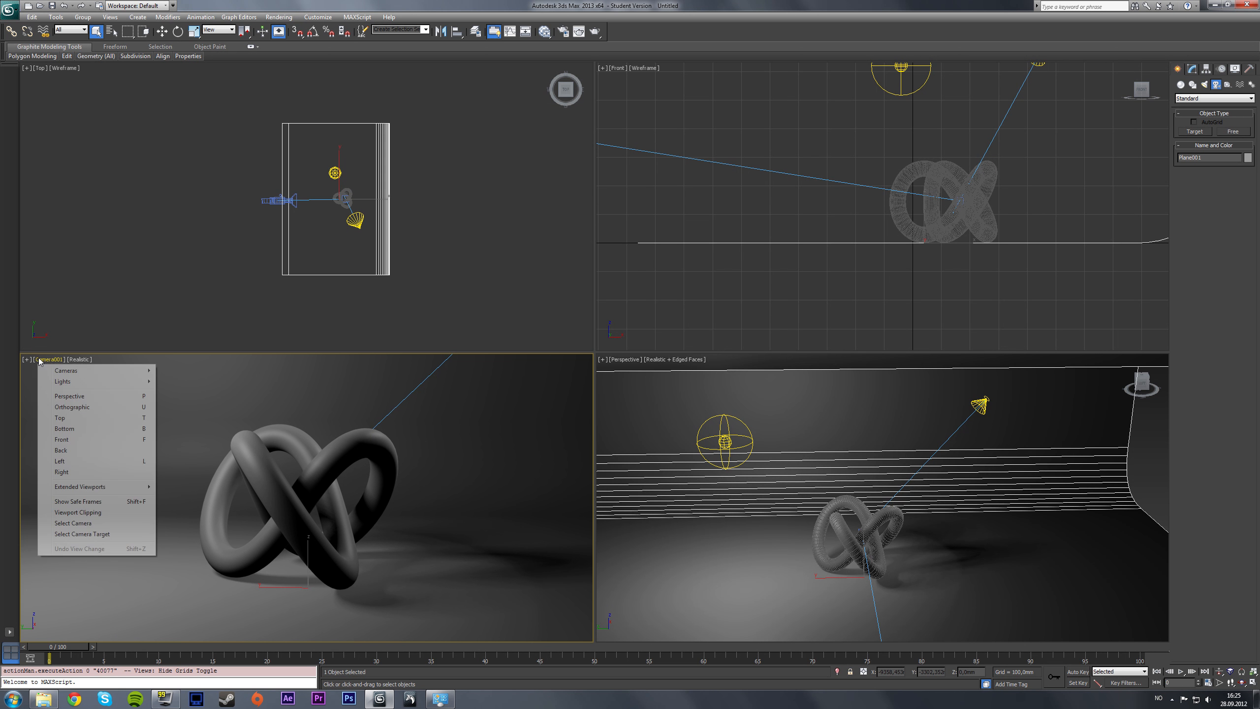
left_click(79, 501)
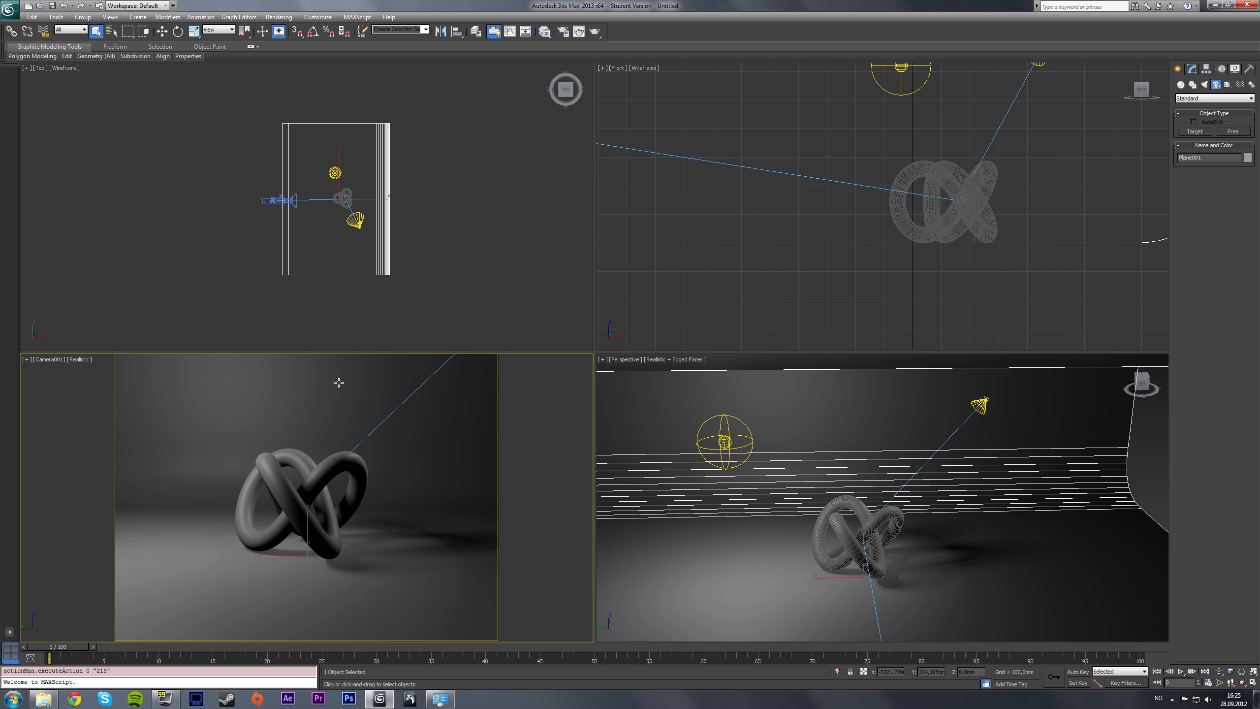
key("F9")
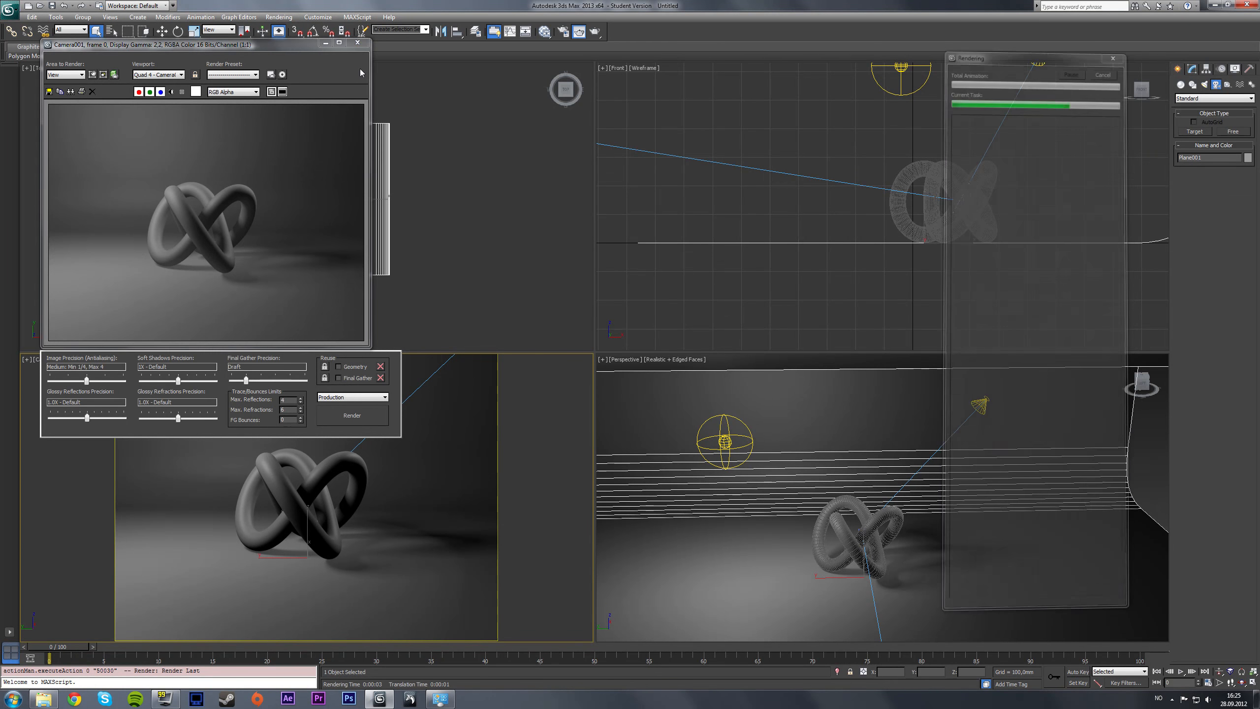
Close the rendered image and review the Indirect Illumination and Renderer settings in the render setup
left_click(357, 43)
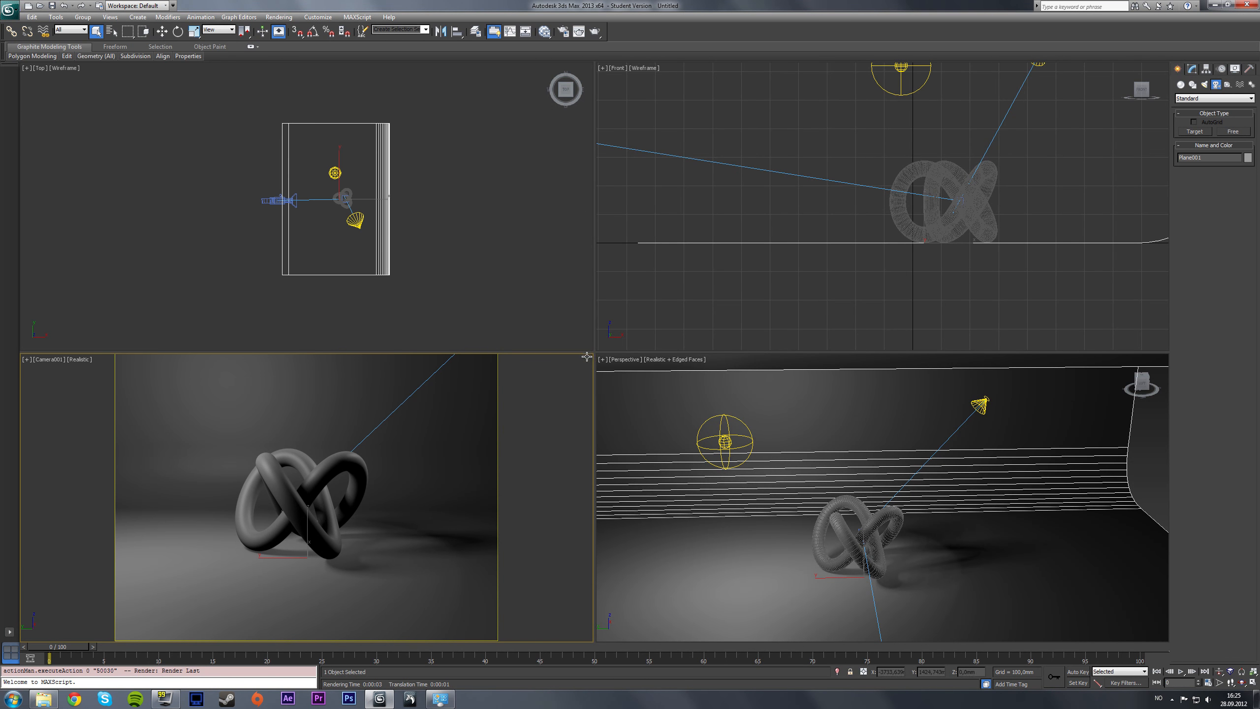
key("F10")
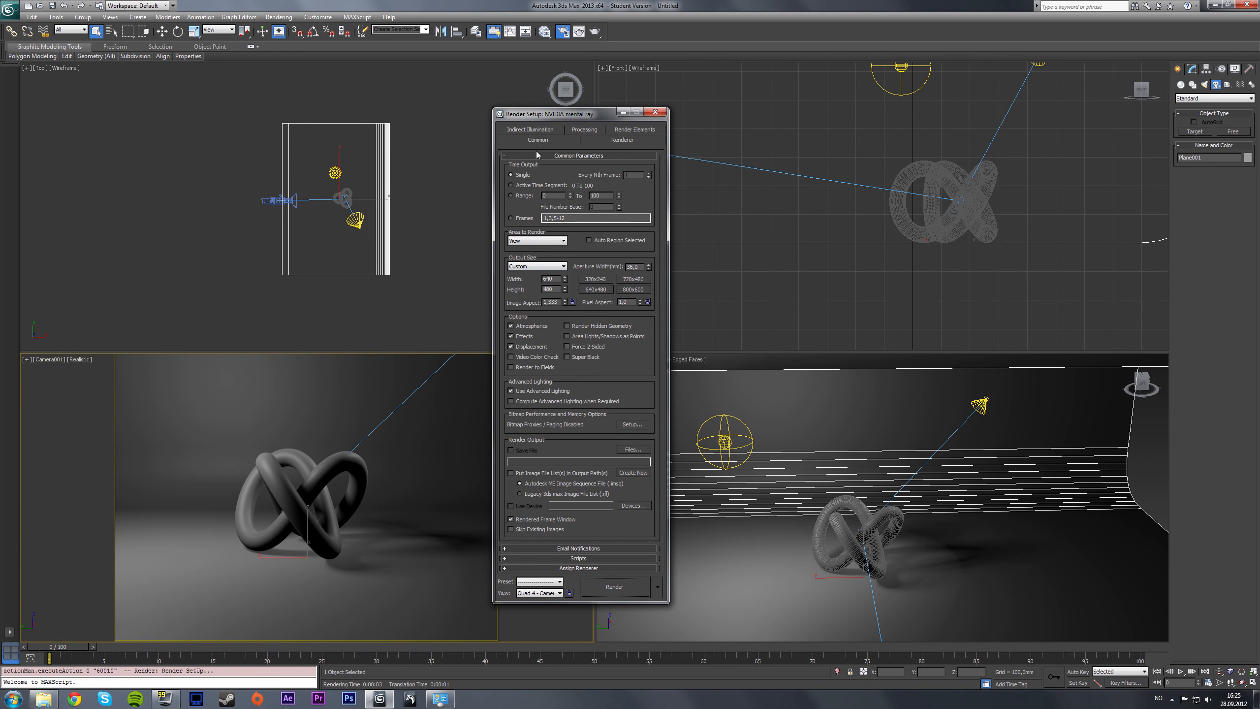
left_click(536, 131)
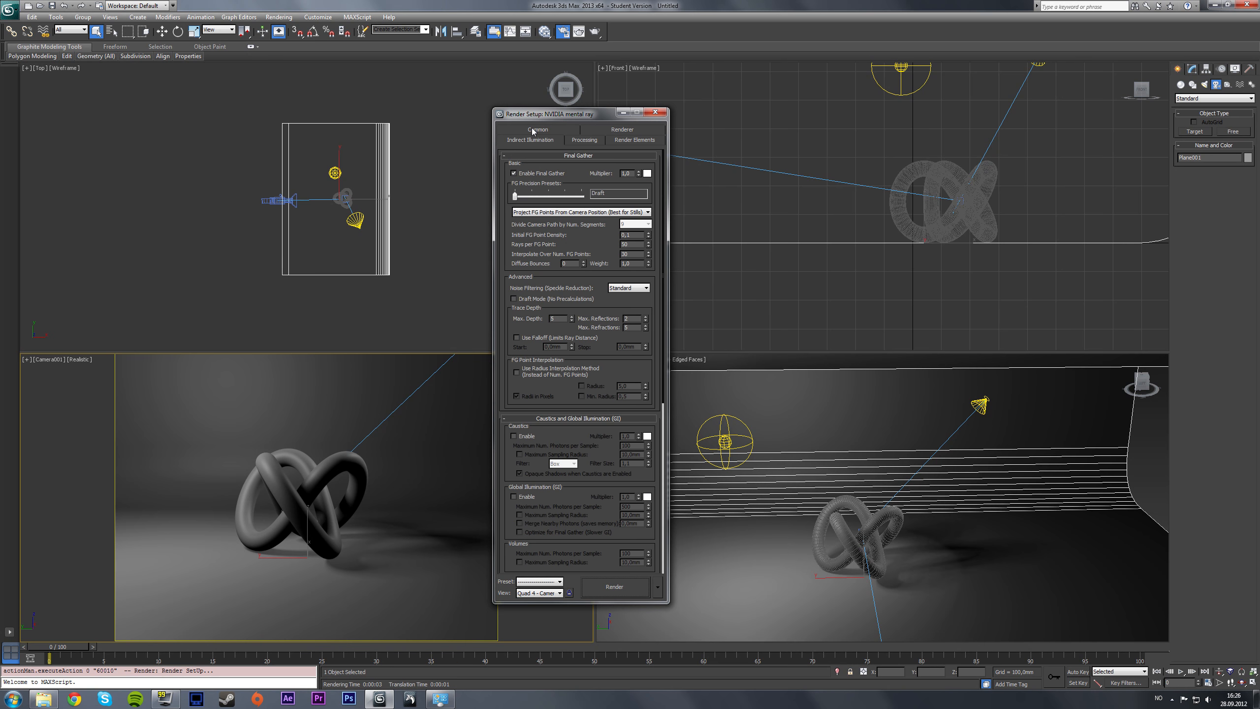
left_click(615, 130)
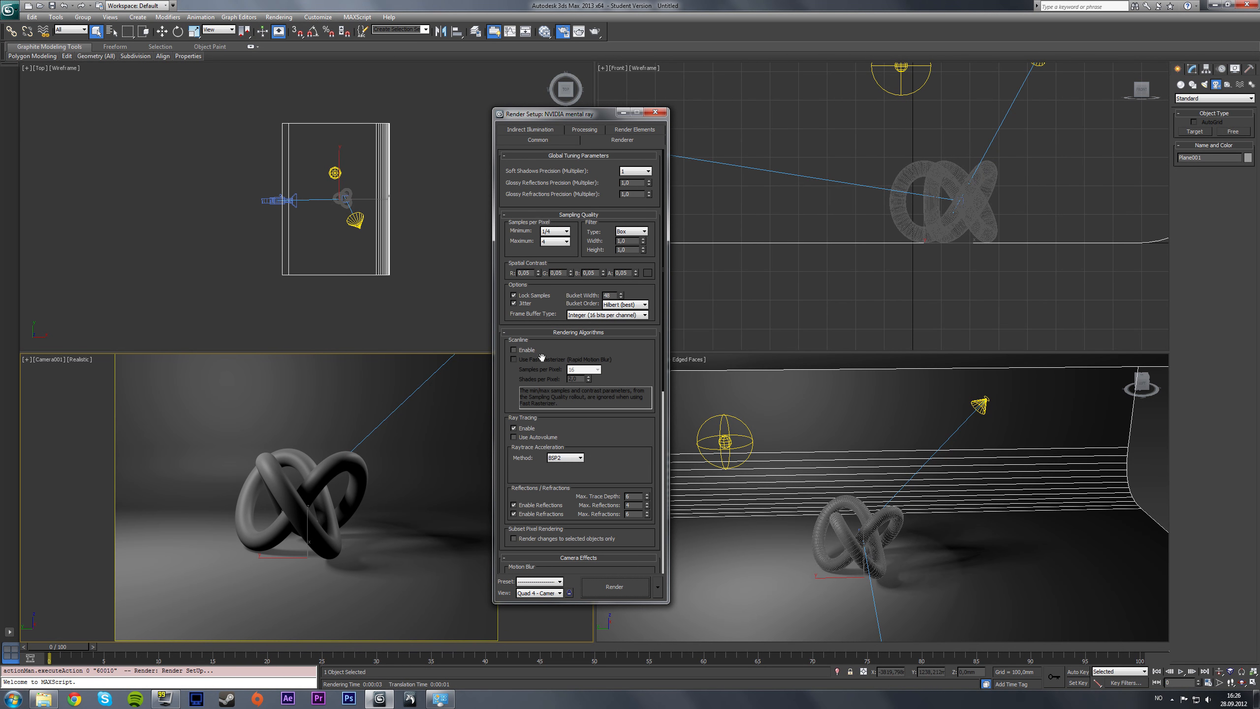
scroll(541, 317, "down", 3)
scroll(541, 264, "down", 2)
scroll(541, 258, "up", 5)
Set the render output size to the HDTV (video) preset at 1280 x 720 and minimize the render setup
left_click(564, 143)
left_click(537, 266)
left_click(537, 390)
left_click(536, 266)
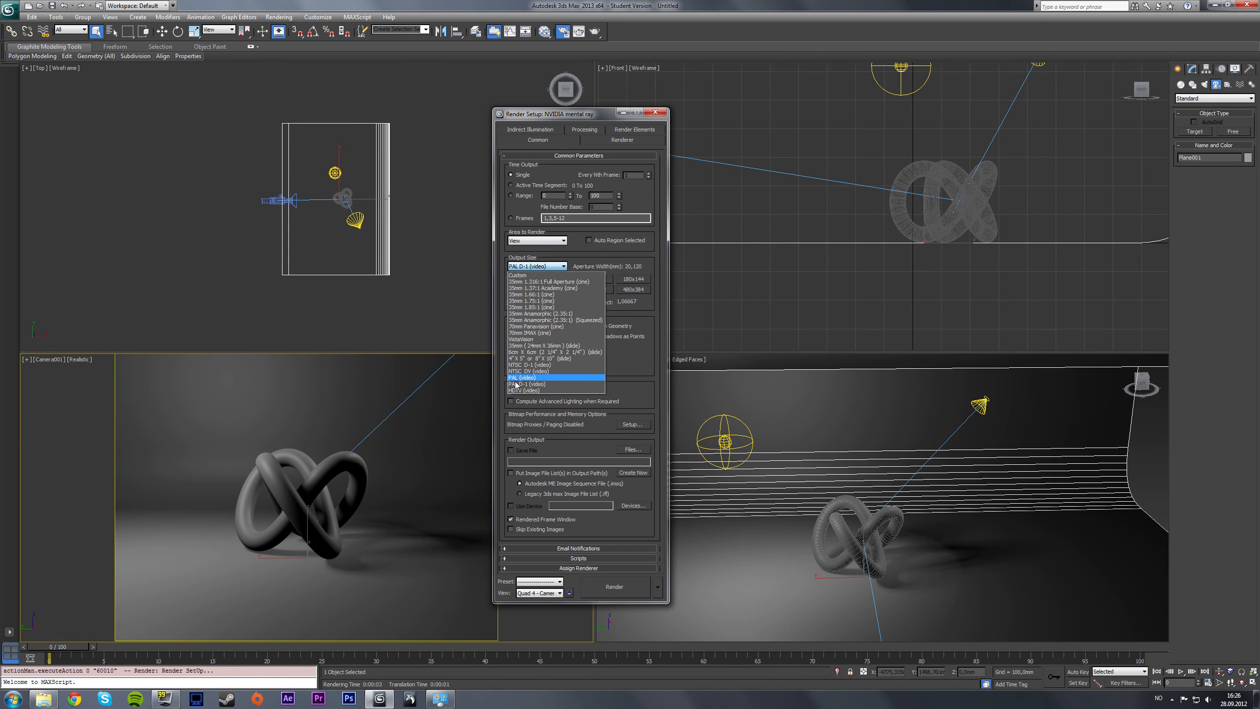
left_click(546, 387)
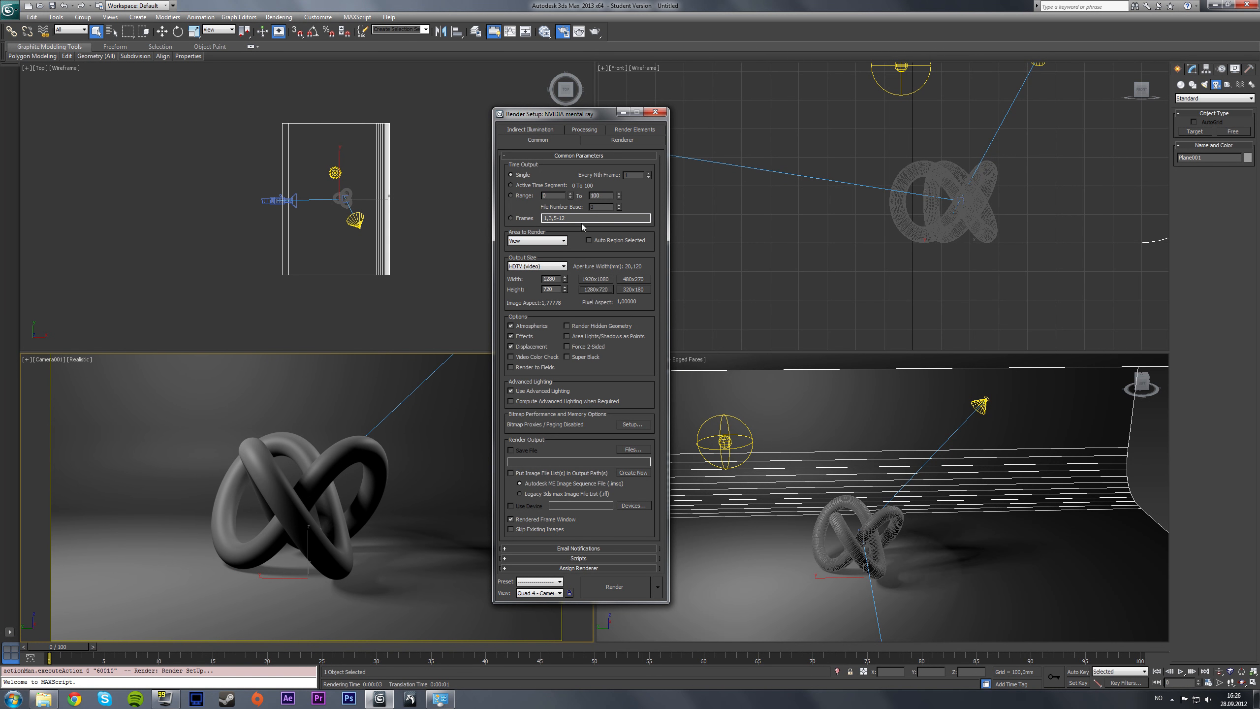
left_click(623, 113)
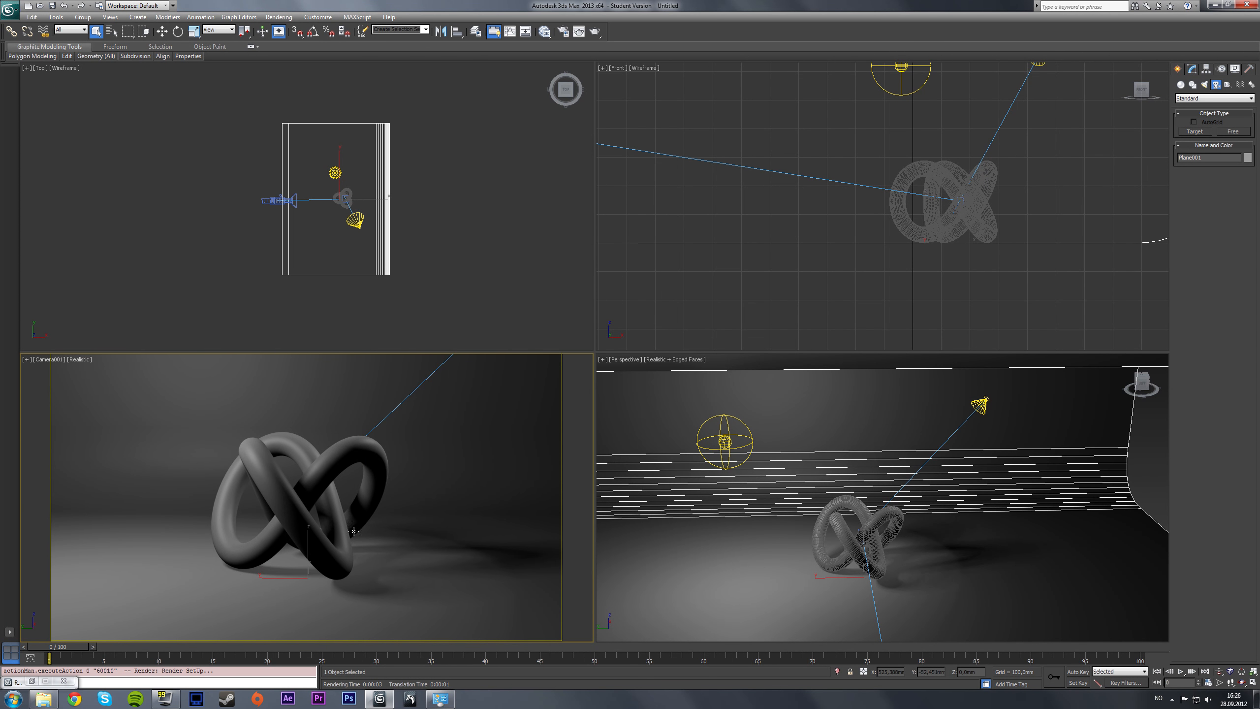
Move the camera closer to the torus knot in the Top view, to about X -845 mm, and fine-tune the framing in the camera view
left_click(278, 200)
key("w")
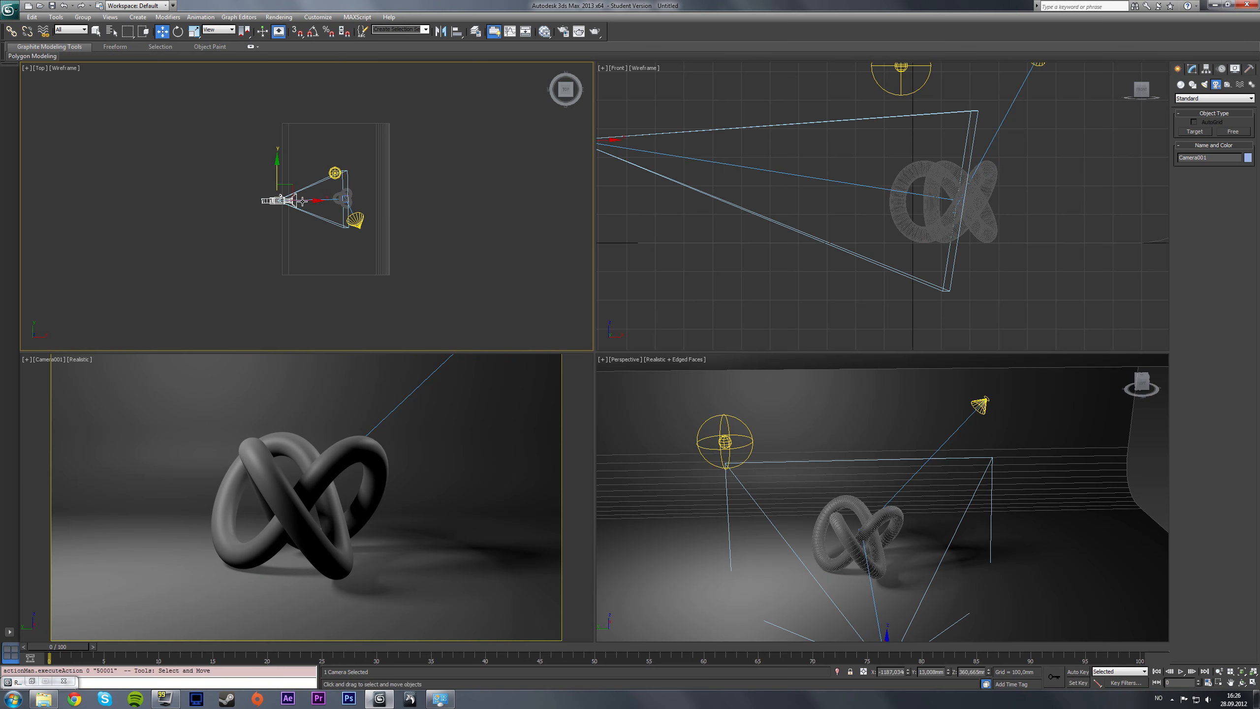
mouse_move(302, 199)
left_mouse_down()
mouse_move(318, 198)
mouse_move(310, 187)
left_mouse_up()
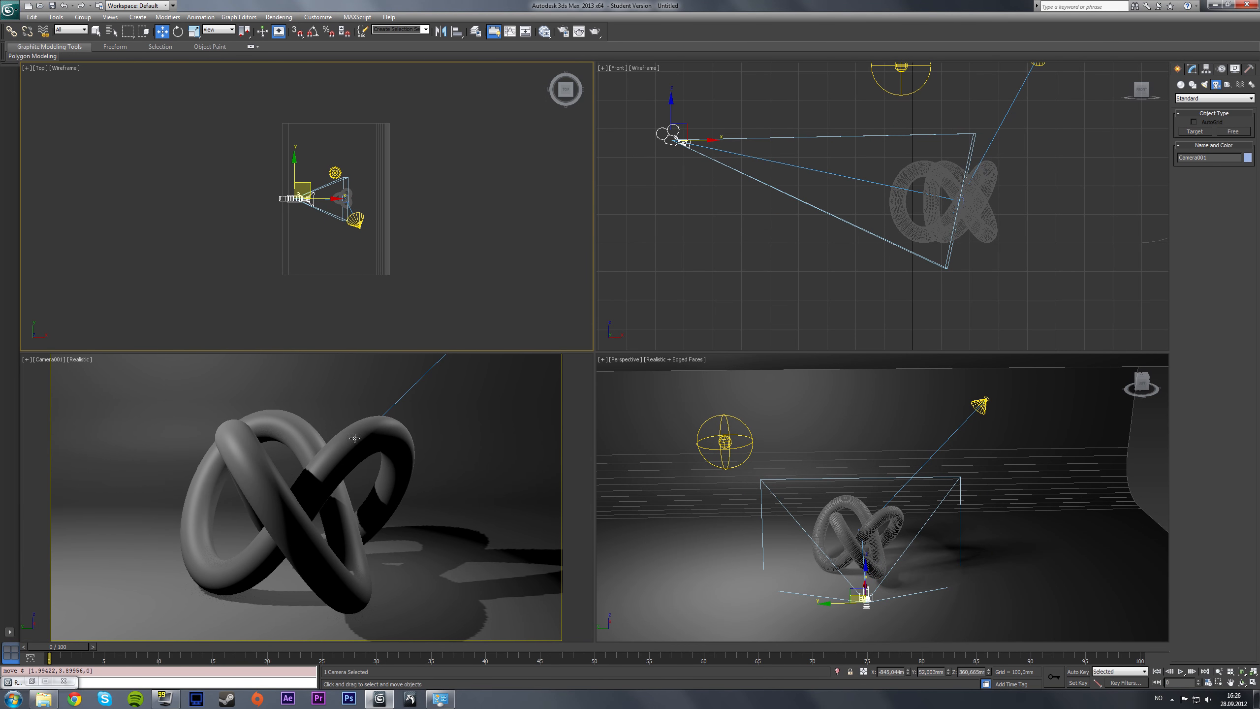
middle_click_drag(342, 530, 342, 525)
left_click(96, 33)
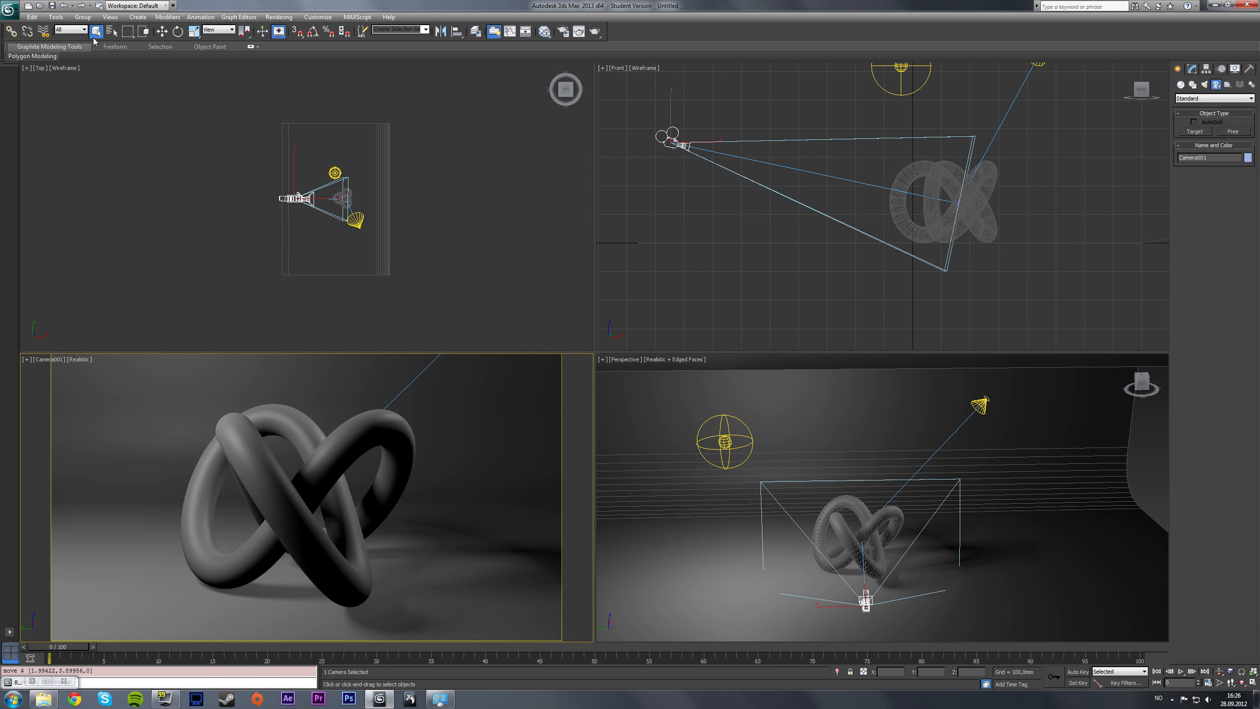
left_click(731, 304)
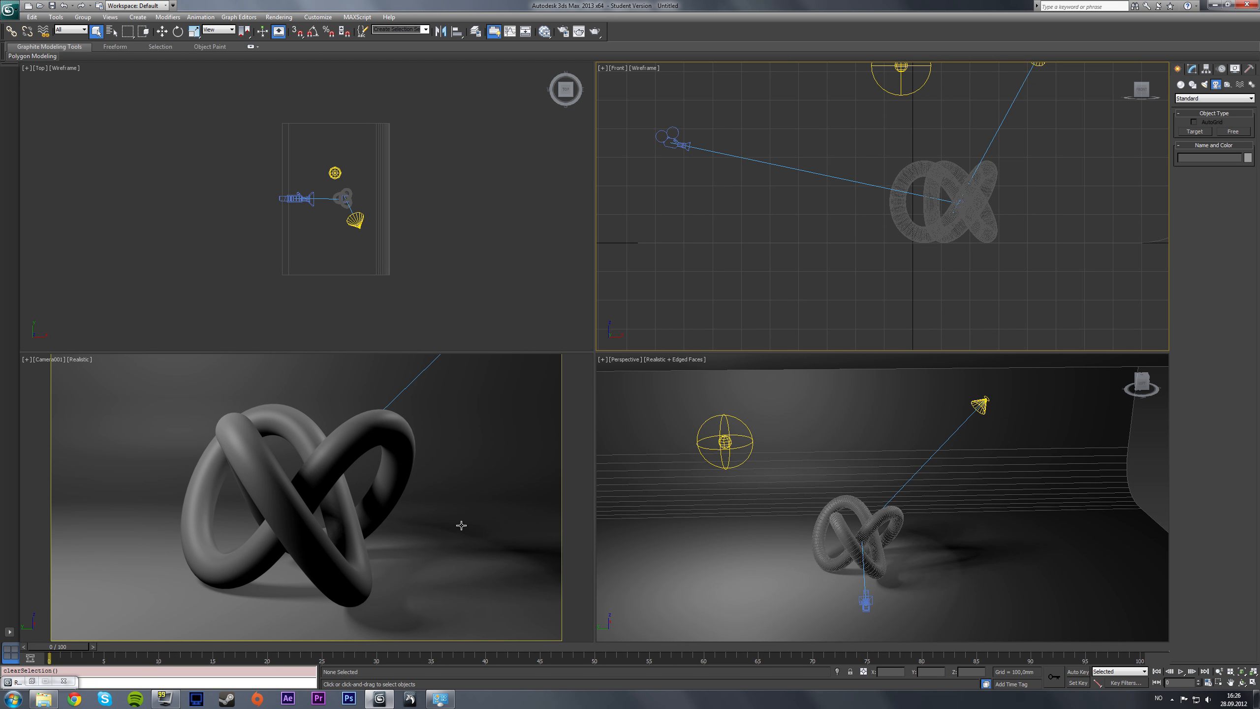
middle_click_drag(324, 519, 322, 517)
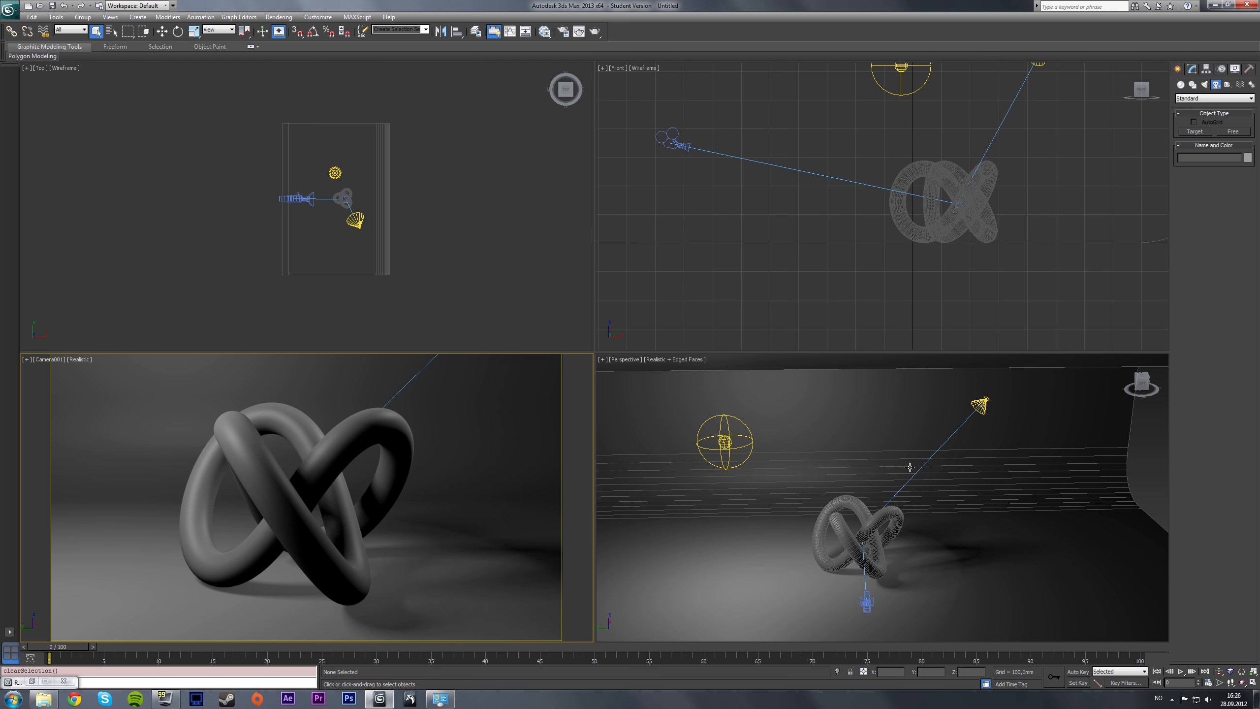
Enable Generate Caustics in the mental ray object properties of the backdrop plane, the torus knot and the targeted photometric light together
left_click(858, 472)
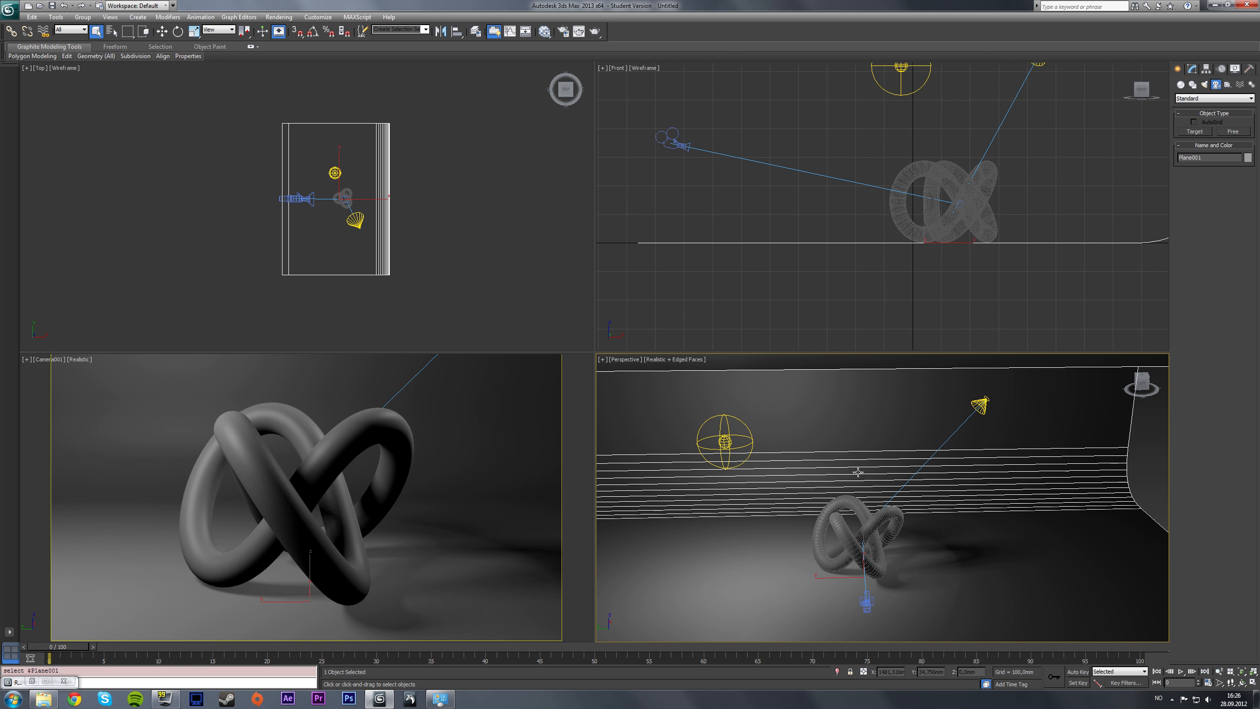
left_click(866, 504)
left_click(815, 416, "ctrl")
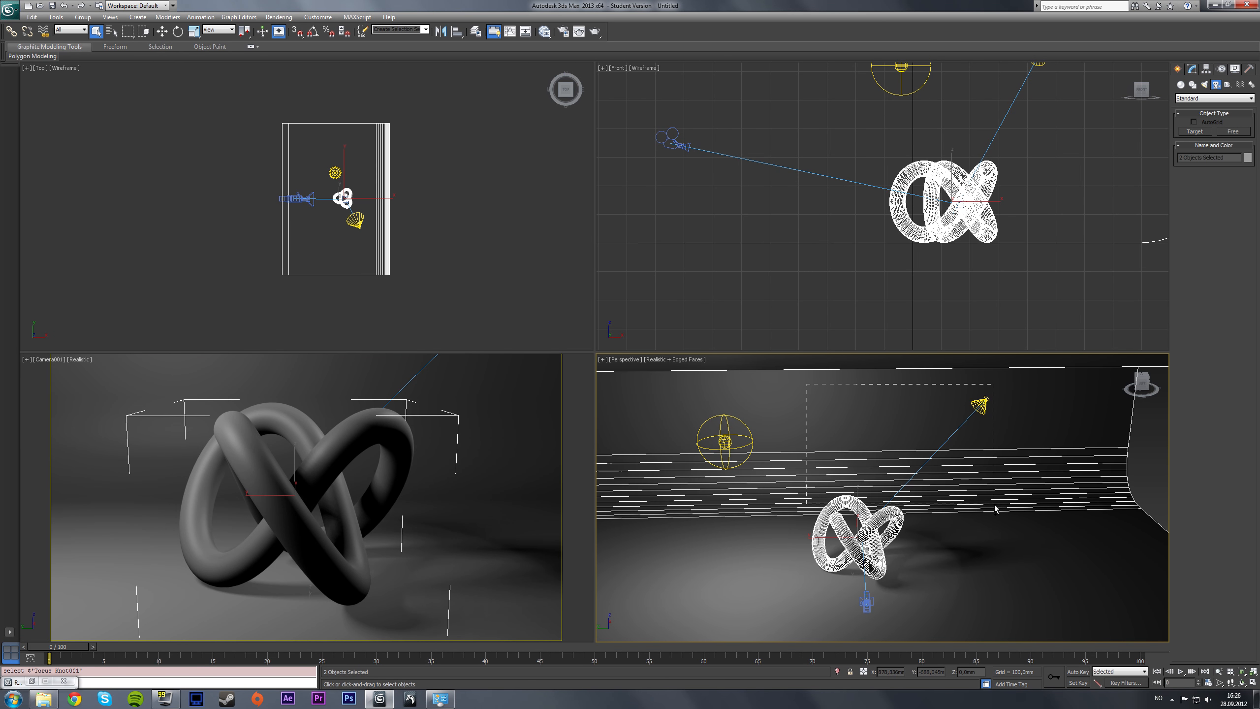
left_click(979, 405, "ctrl")
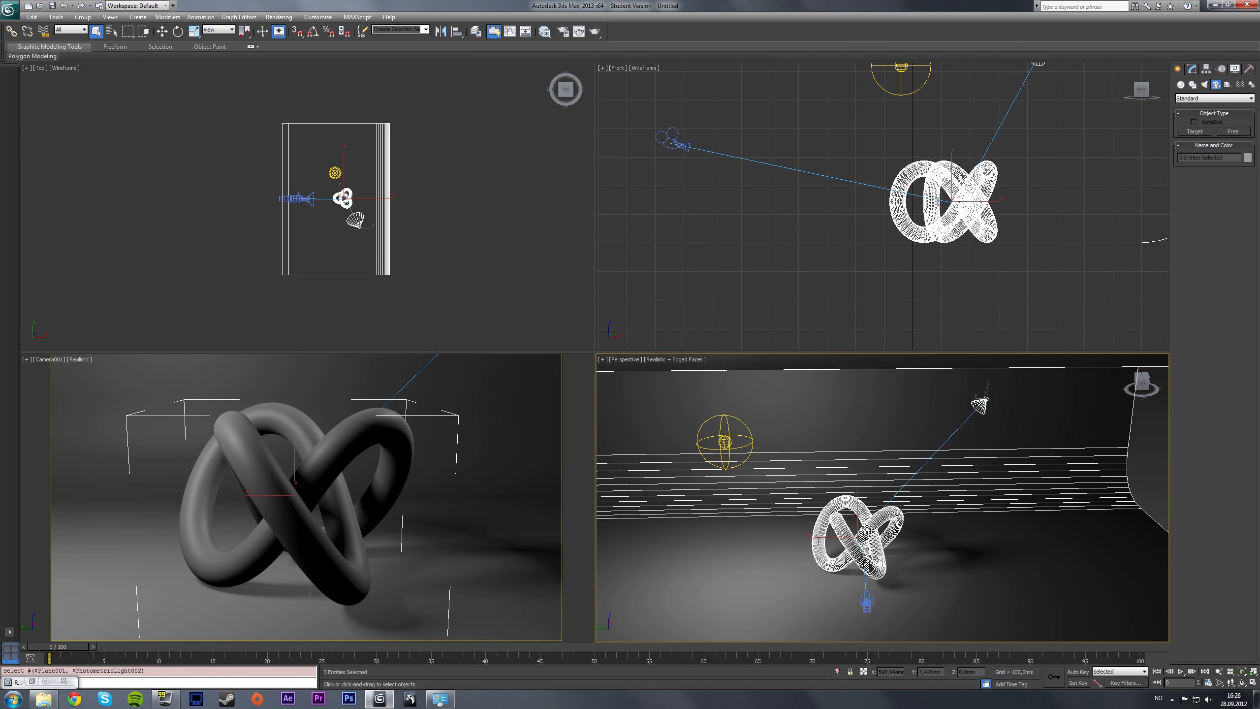
left_click(887, 483)
left_click(865, 505)
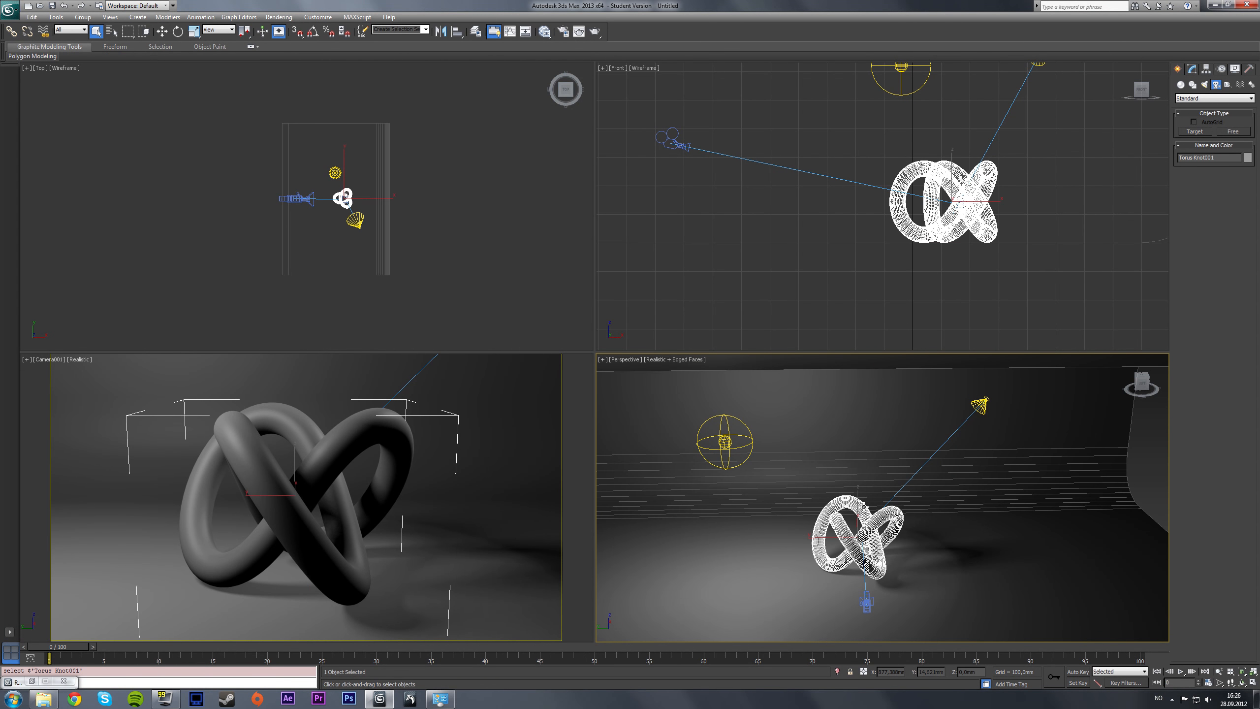
left_click(868, 425, "ctrl")
right_click(880, 439)
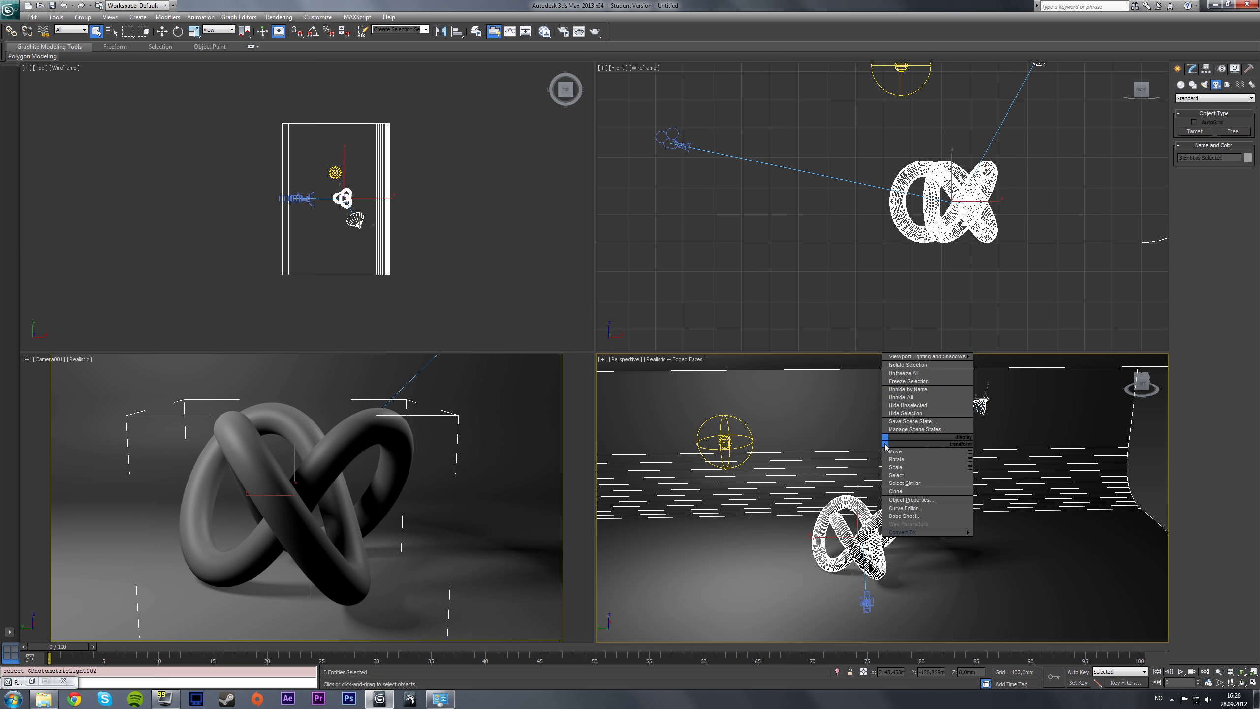
left_click(934, 506)
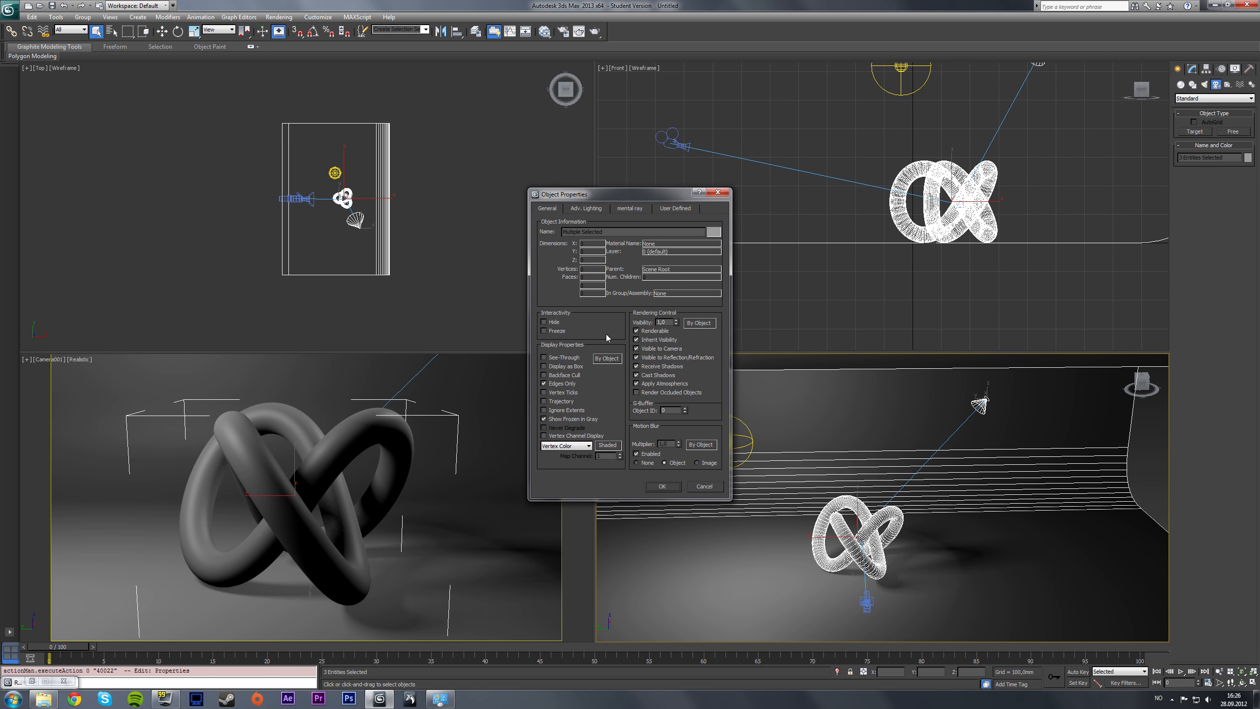
left_click(622, 211)
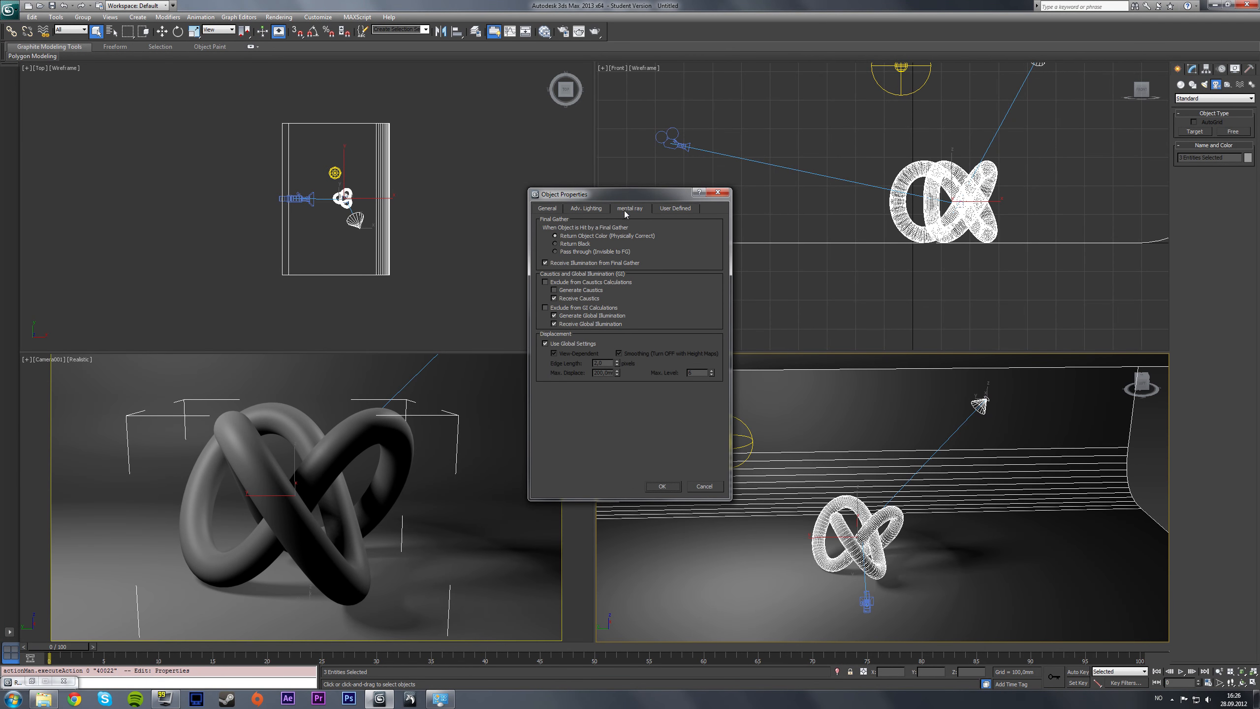
left_click(554, 290)
left_click(667, 490)
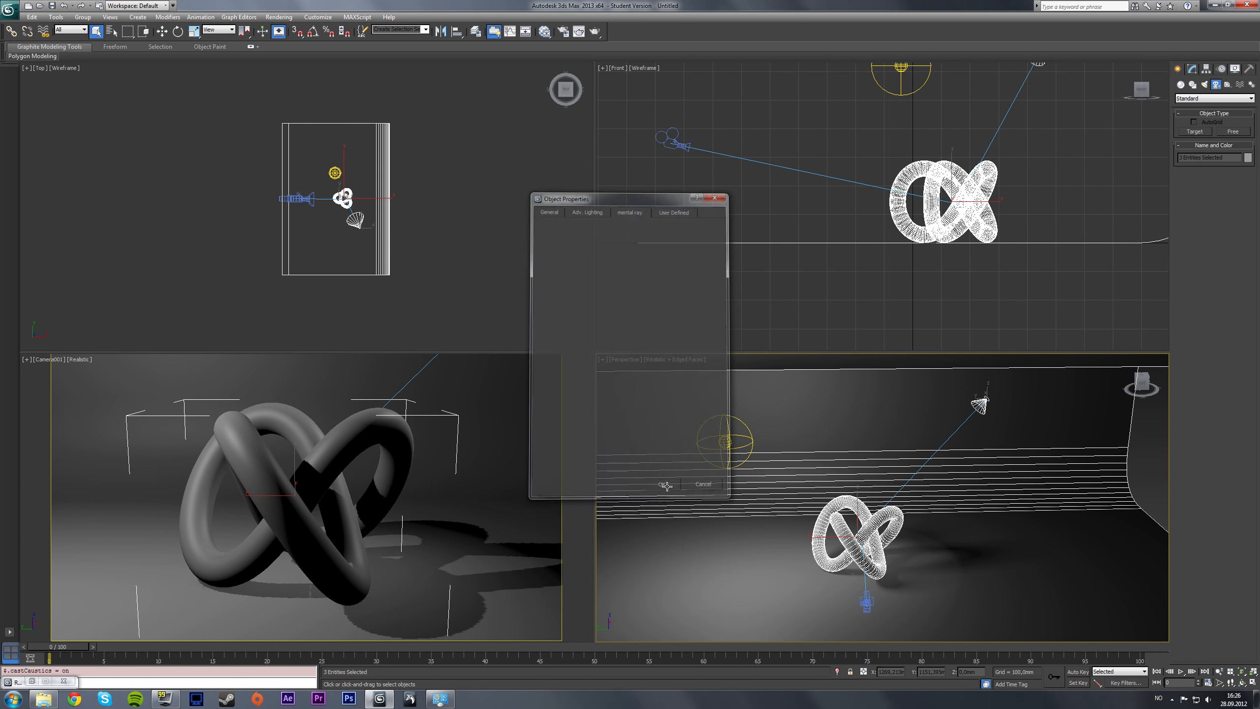
left_click(980, 405)
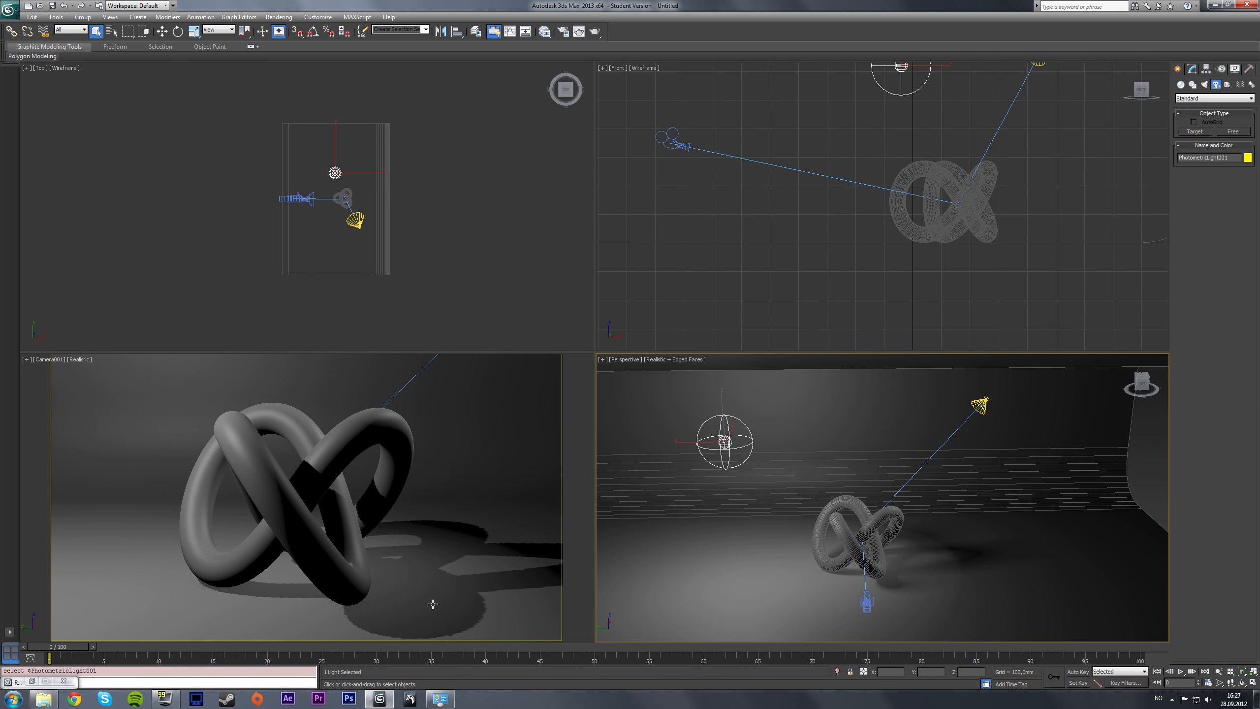
left_click(980, 404)
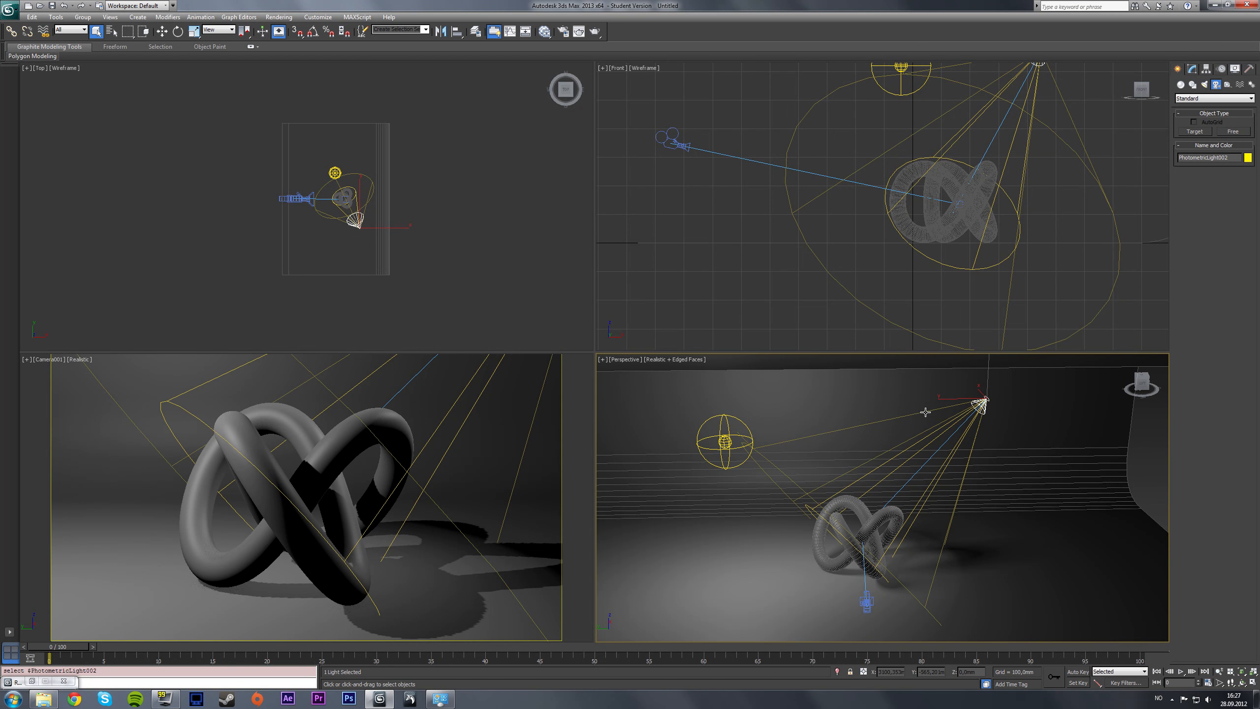
key("F10")
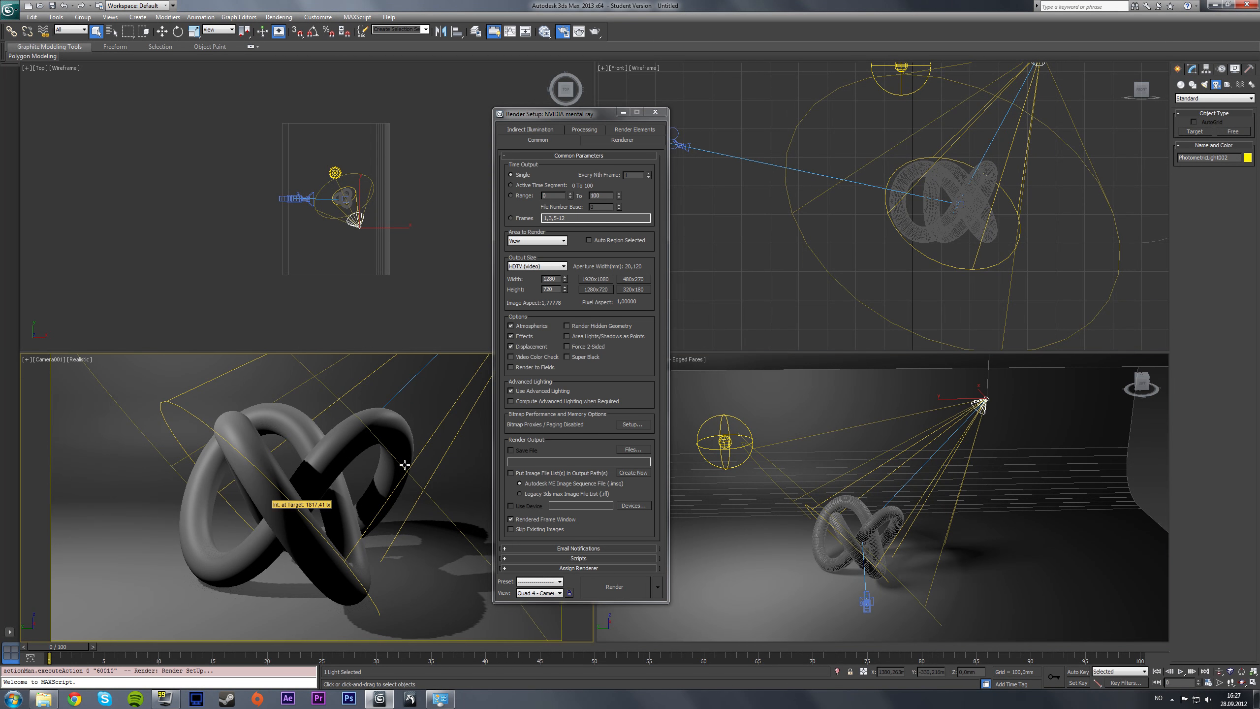
left_click(655, 112)
Open the material editor, create an Arch & Design material from the Glass (Physical) template, and widen the editor window
key("m")
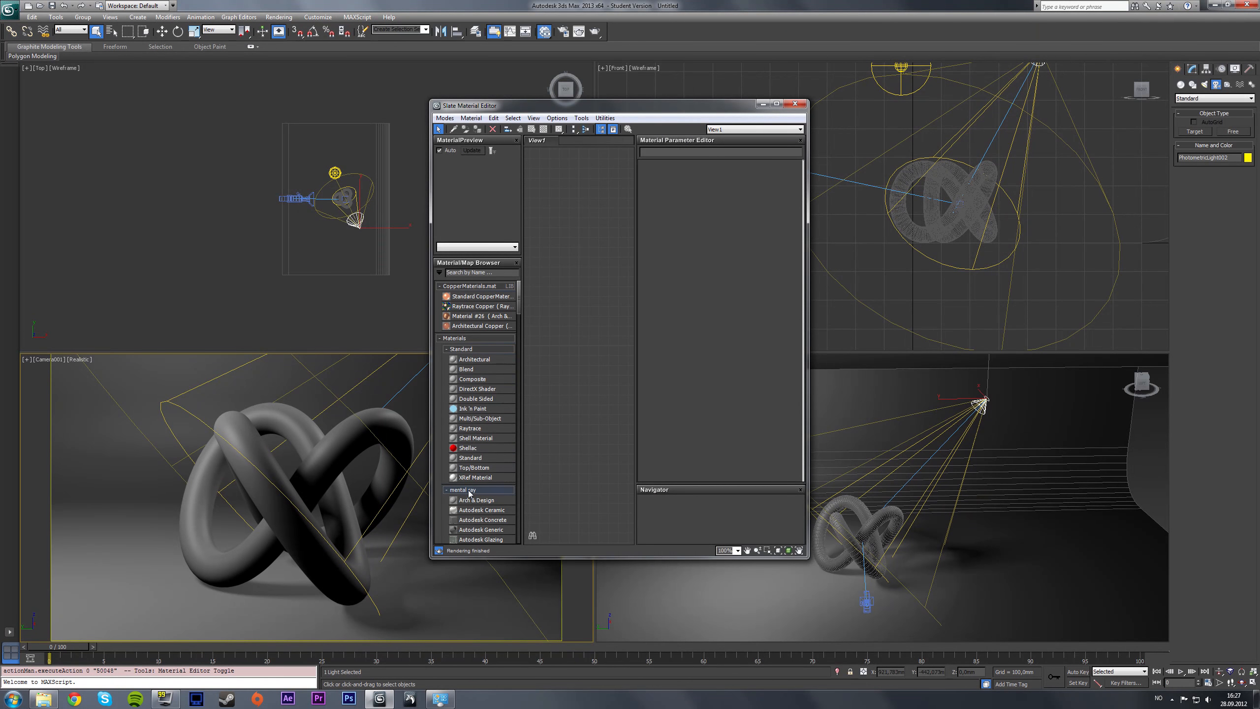
left_click_drag(477, 499, 585, 267)
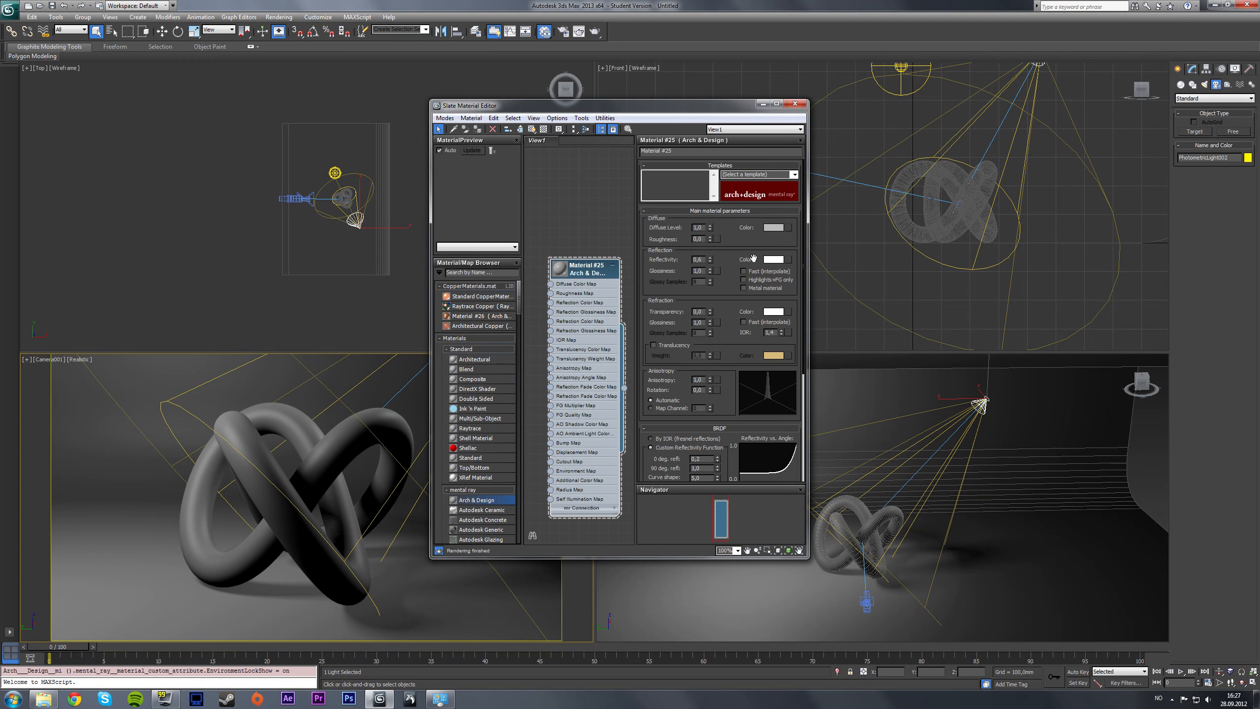
left_click(795, 175)
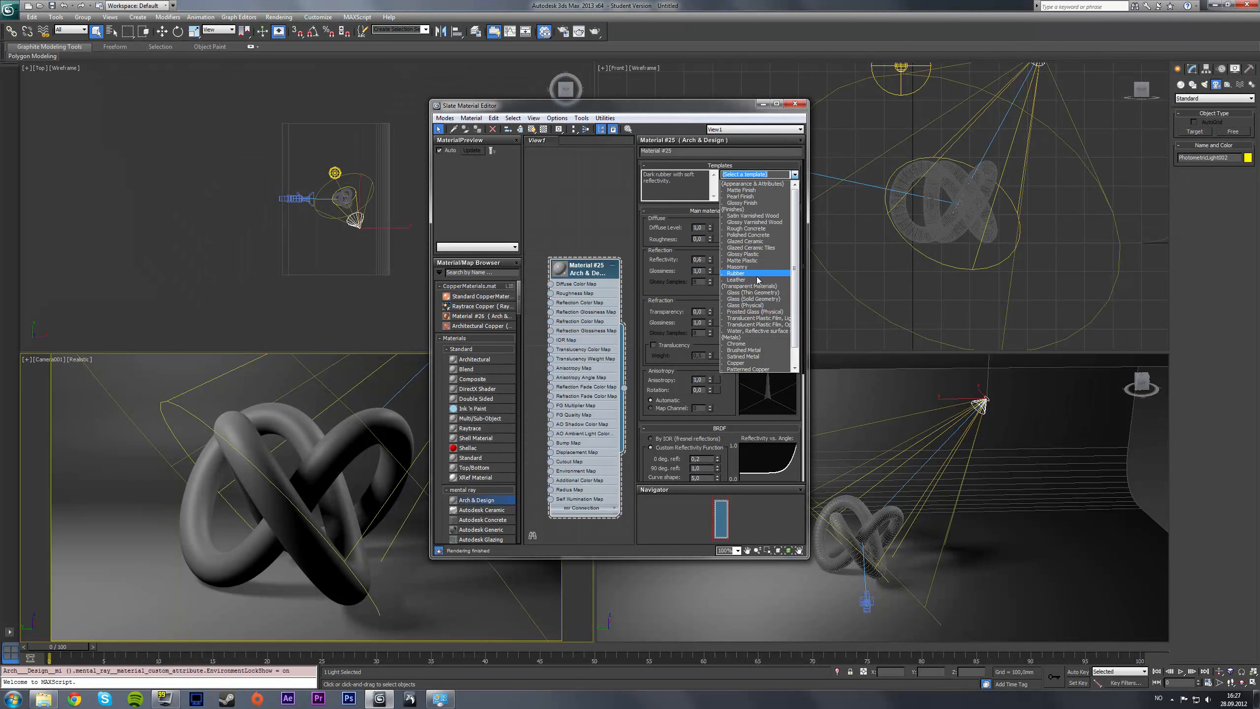
left_click(757, 305)
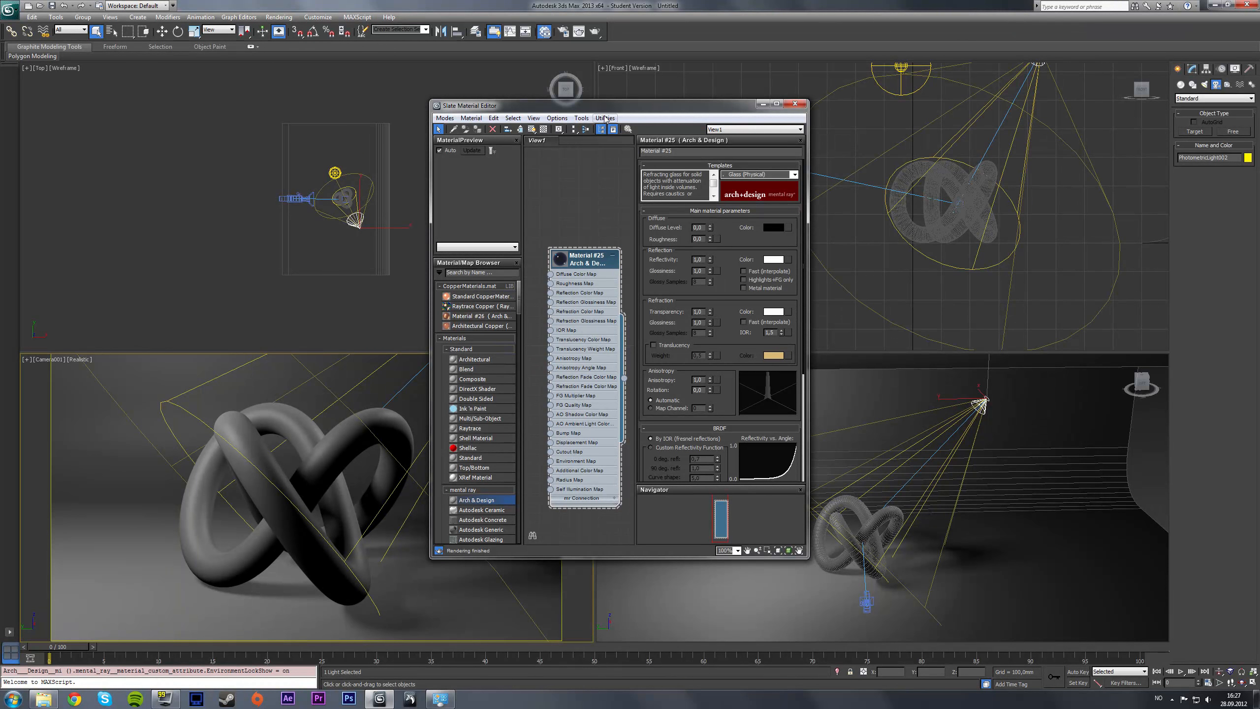
left_click_drag(808, 332, 955, 321)
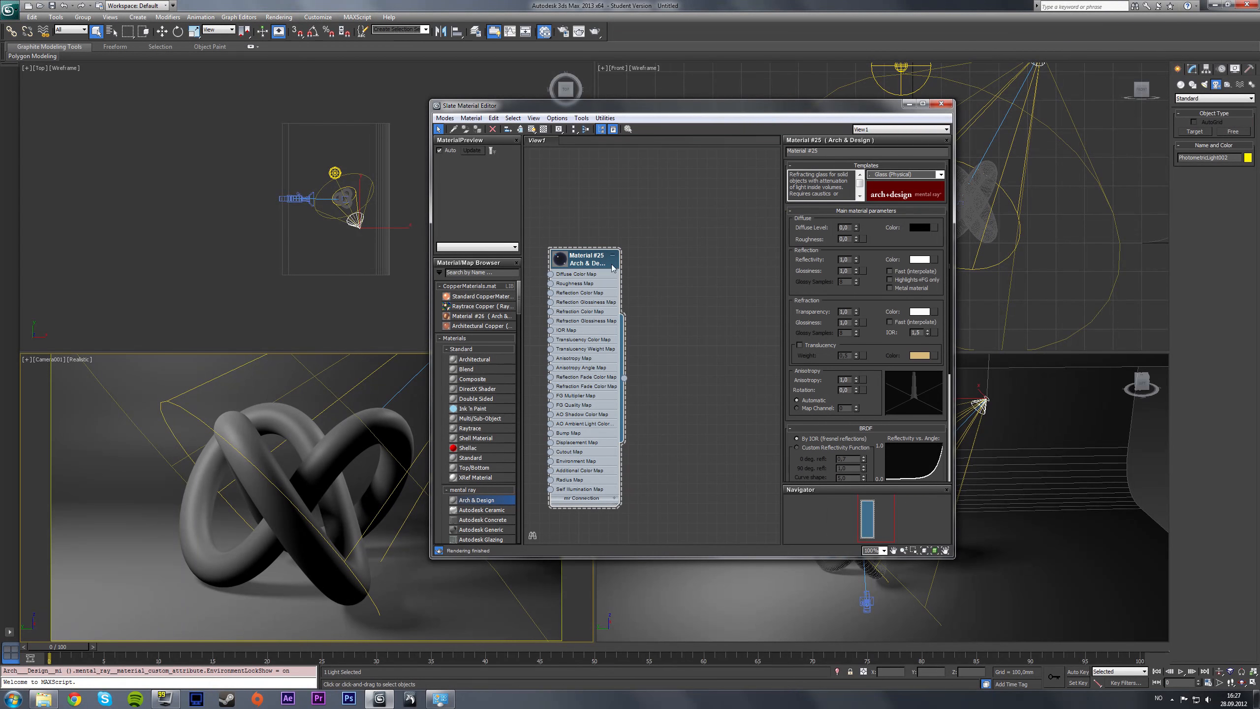
Replace the glass material with a new Arch & Design material and give it a near-white diffuse color of about 0.97
key("Delete")
left_click_drag(476, 499, 657, 269)
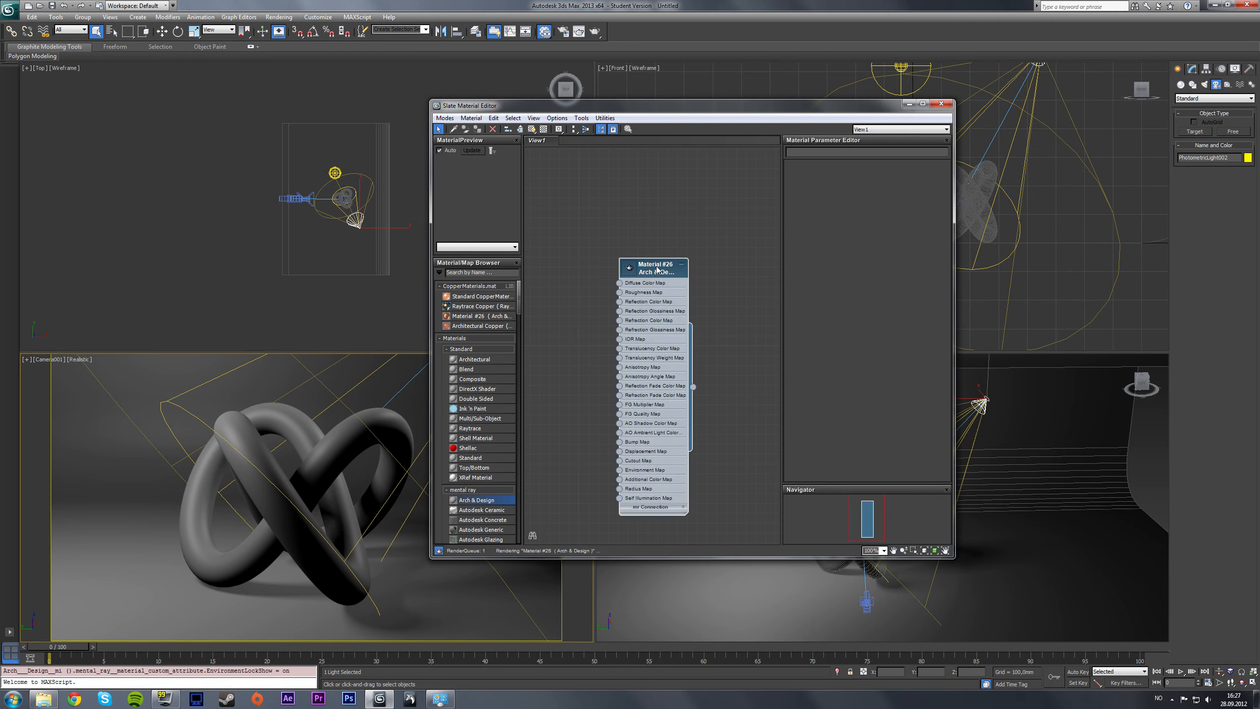
double_click(657, 270)
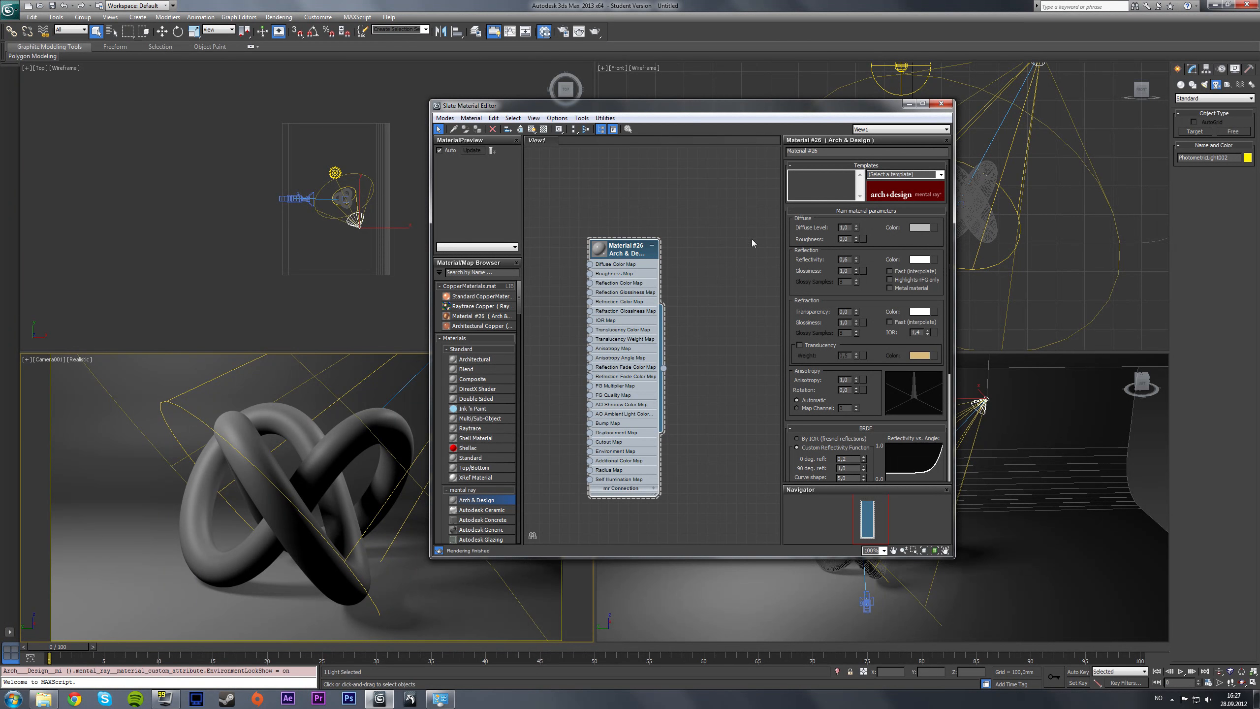
left_click(919, 228)
left_click_drag(289, 100, 304, 141)
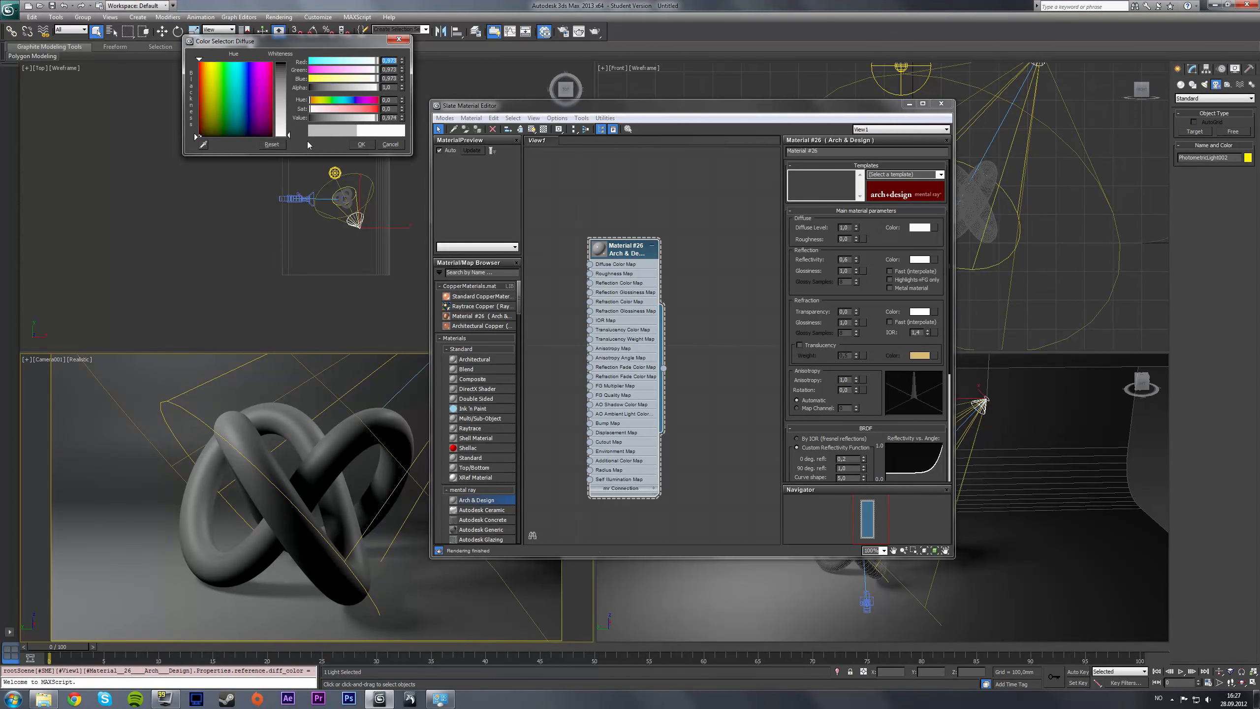
left_click(351, 144)
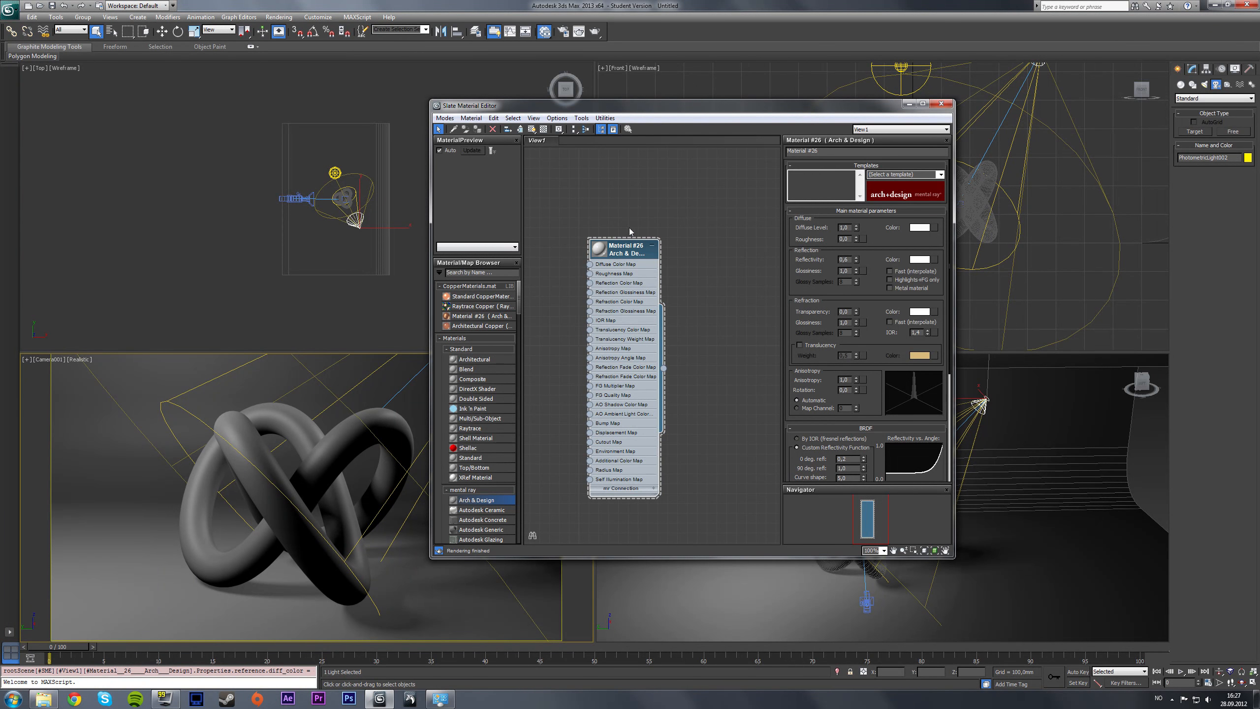
Try a reflectivity of 0.8 on the near-white material and settle on 0.5
left_click_drag(847, 259, 785, 260)
type(",8")
key("Return")
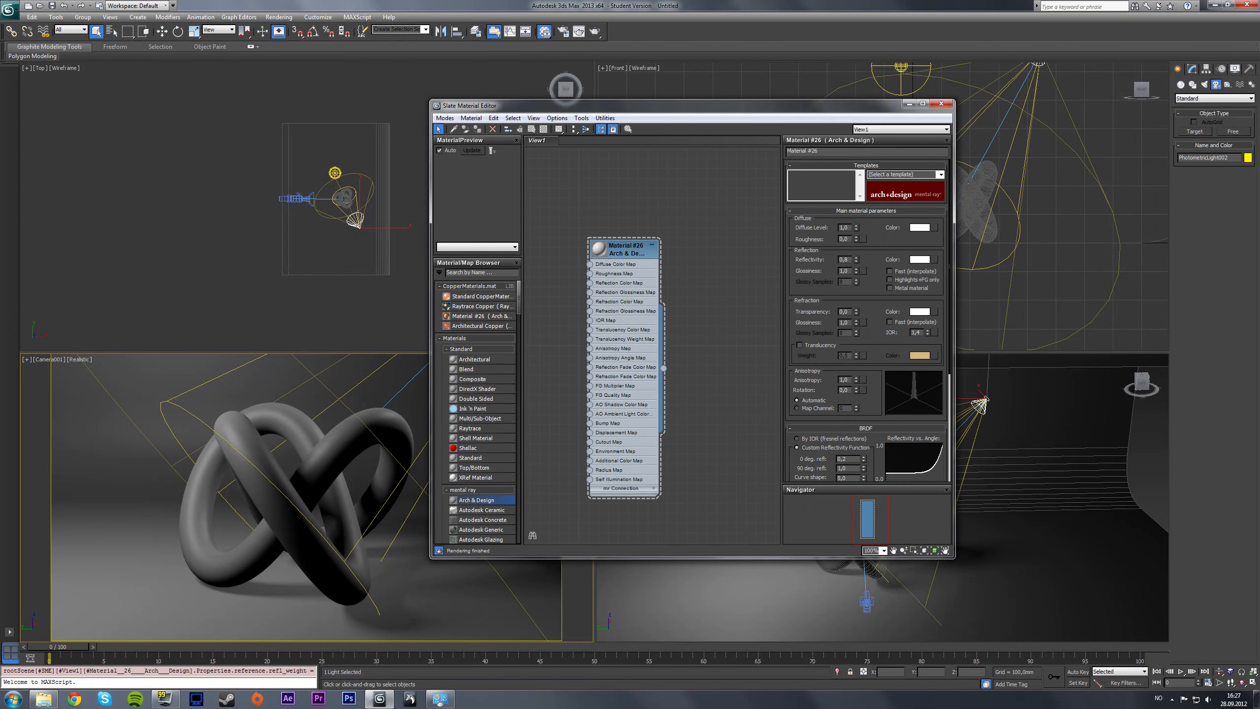
double_click(843, 259)
type(",5")
key("Return")
left_click_drag(474, 501, 715, 275)
double_click(714, 275)
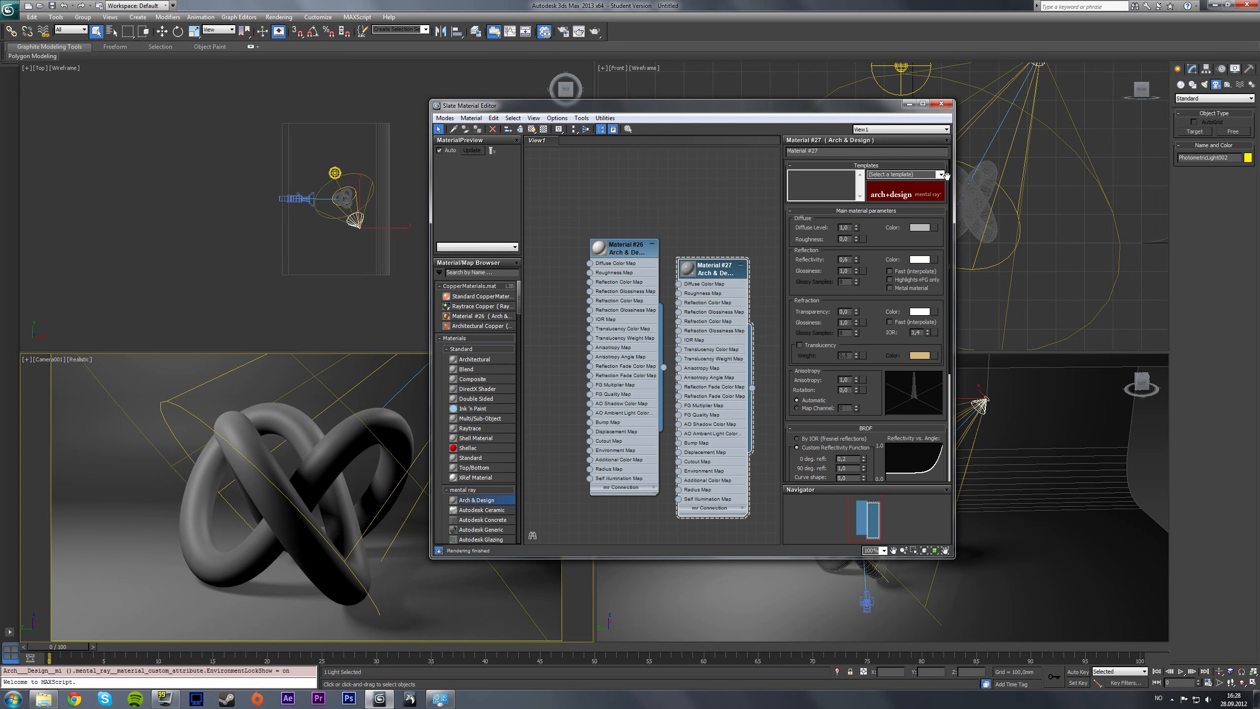
left_click(940, 174)
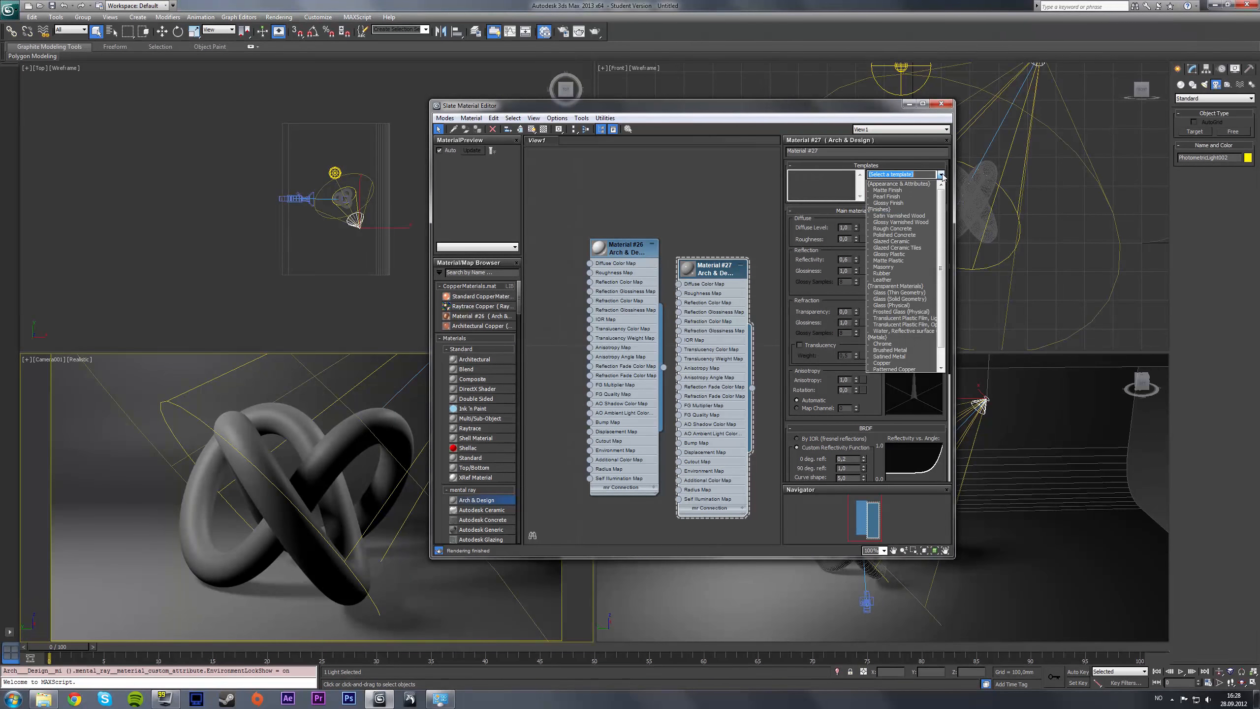
left_click(904, 305)
left_click_drag(706, 271, 709, 252)
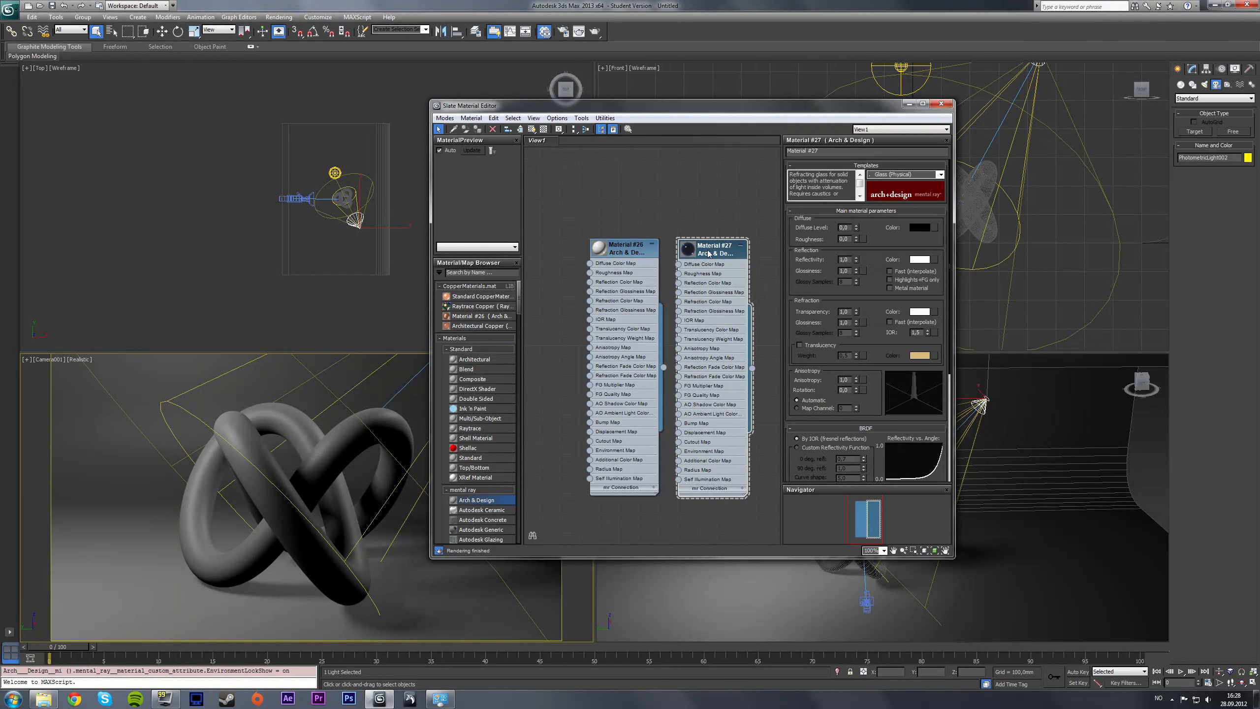
key("Delete")
Enlarge the near-white material's node preview and set its reflectivity and transparency both to 1.0
double_click(599, 250)
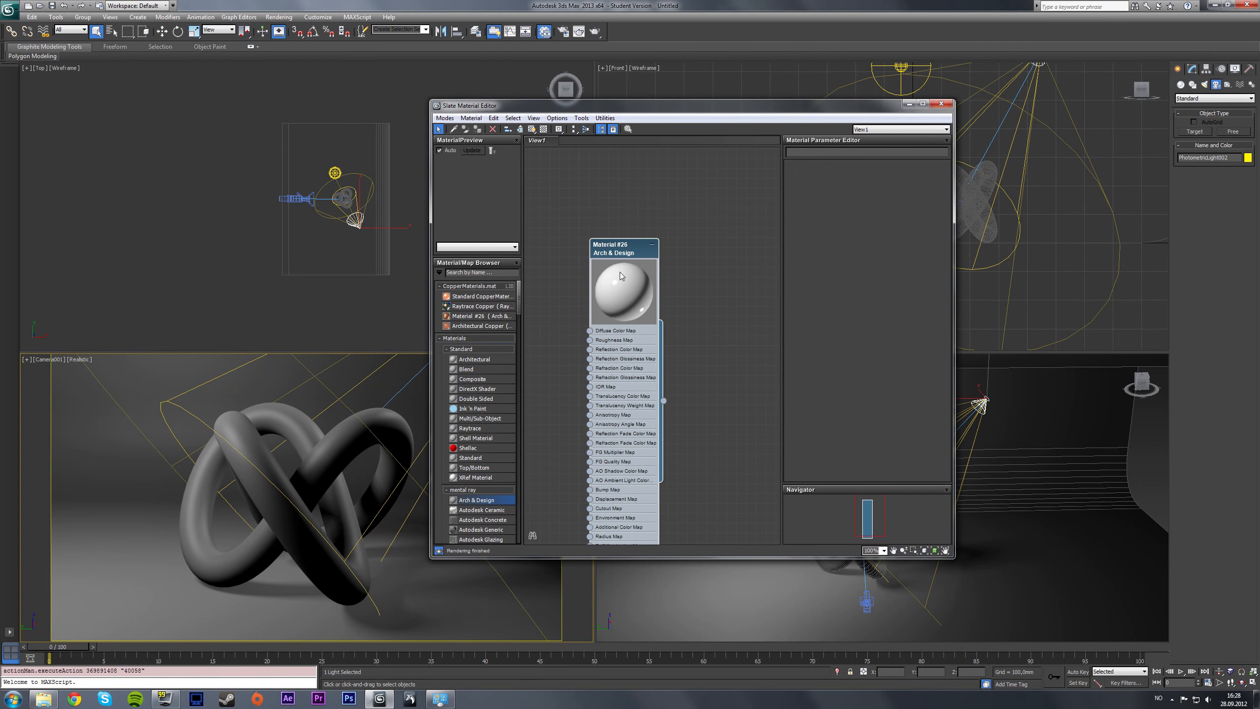
left_click_drag(616, 256, 616, 228)
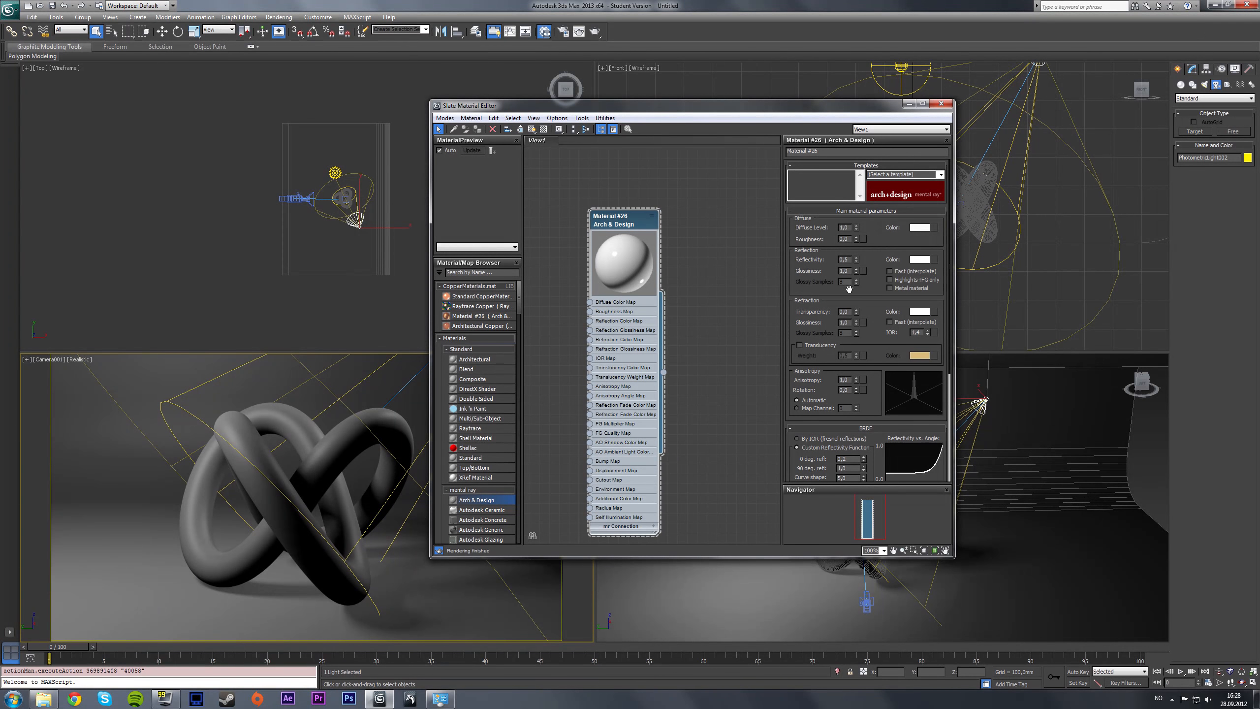
left_click_drag(848, 259, 780, 270)
type("1")
left_click(741, 270)
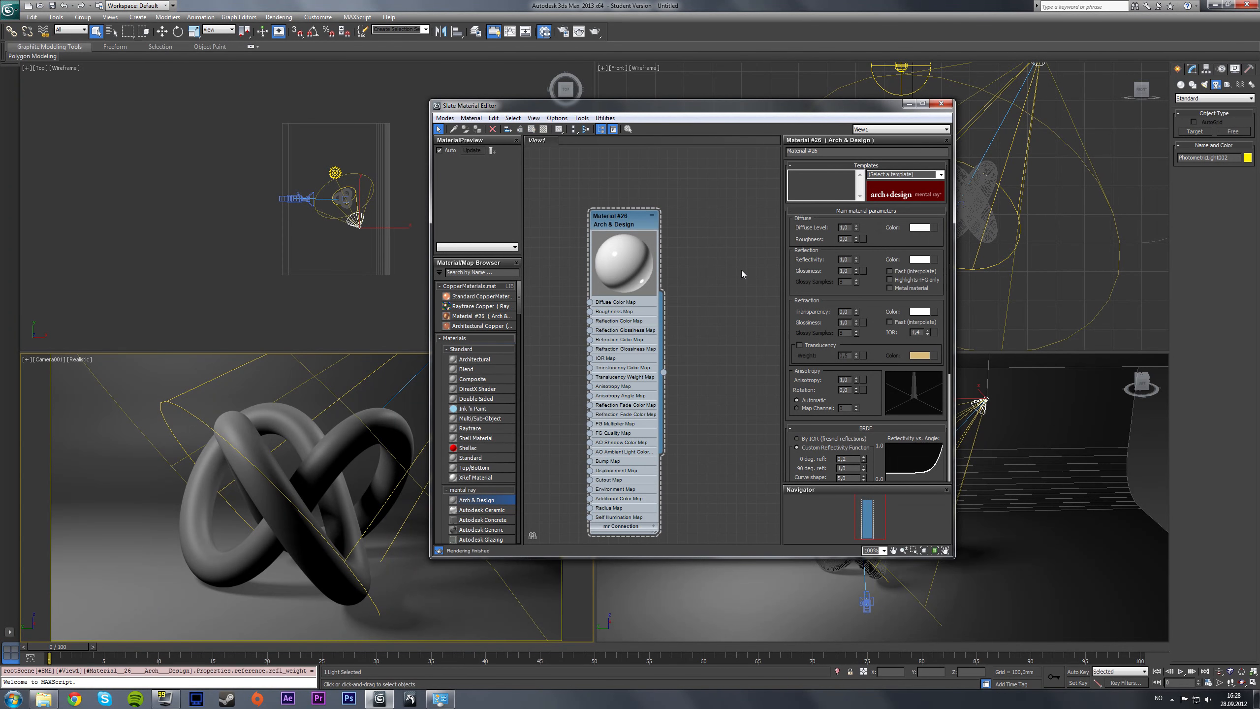
left_click_drag(847, 311, 791, 318)
type("1")
left_click(761, 313)
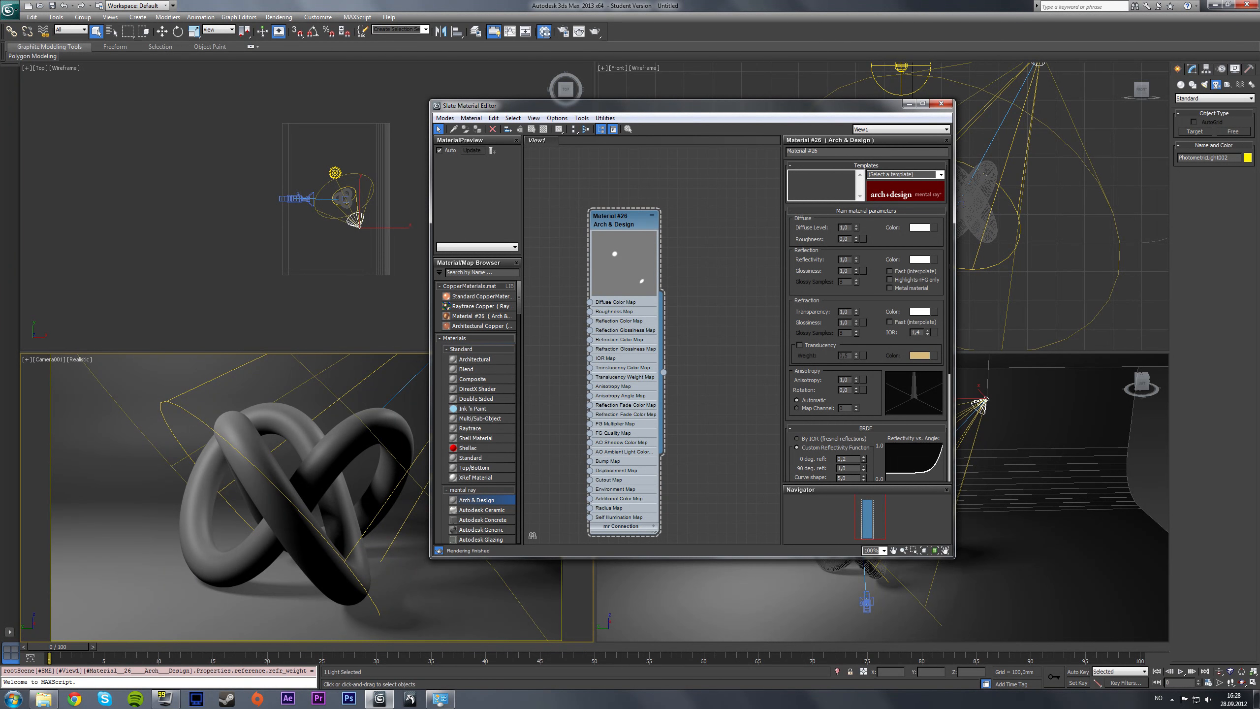
Set the material's index of refraction to 1.52 and switch its BRDF to By IOR (fresnel reflections)
mouse_move(926, 336)
left_click_drag(920, 333, 859, 335)
type("1")
key("Return")
scroll(819, 357, "down", 2)
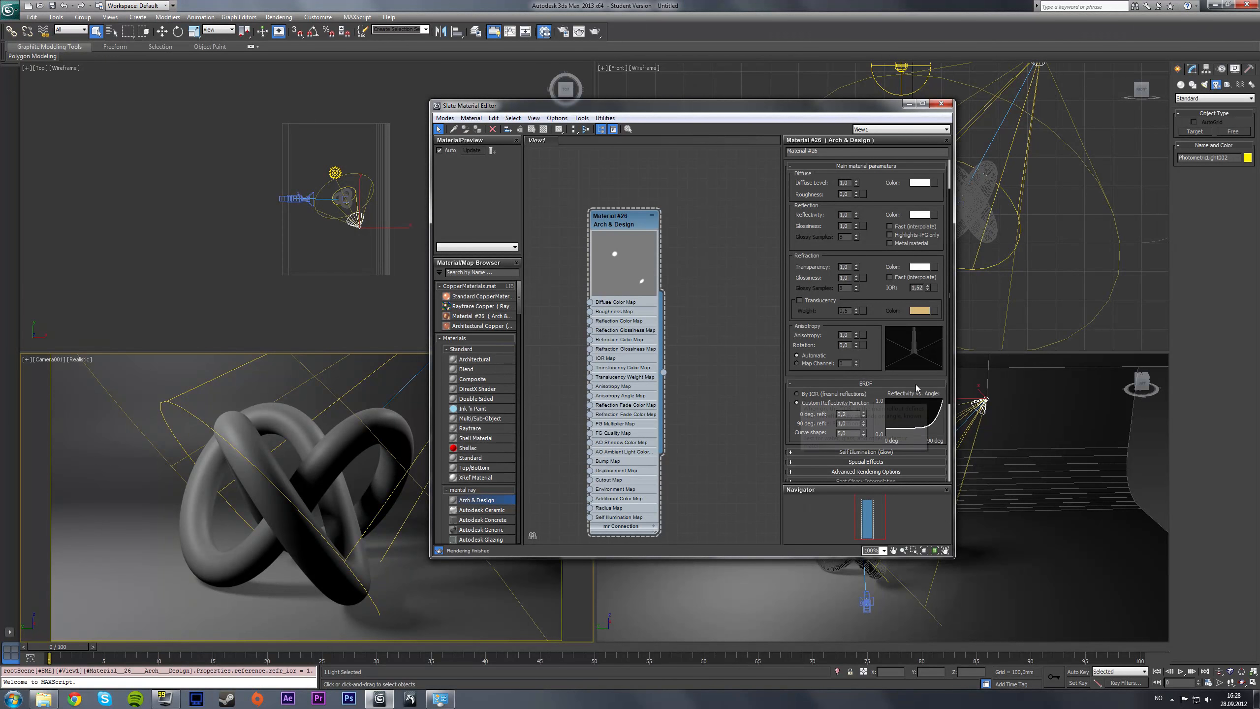
scroll(884, 376, "down", 1)
scroll(884, 376, "down", 1)
left_click(818, 373)
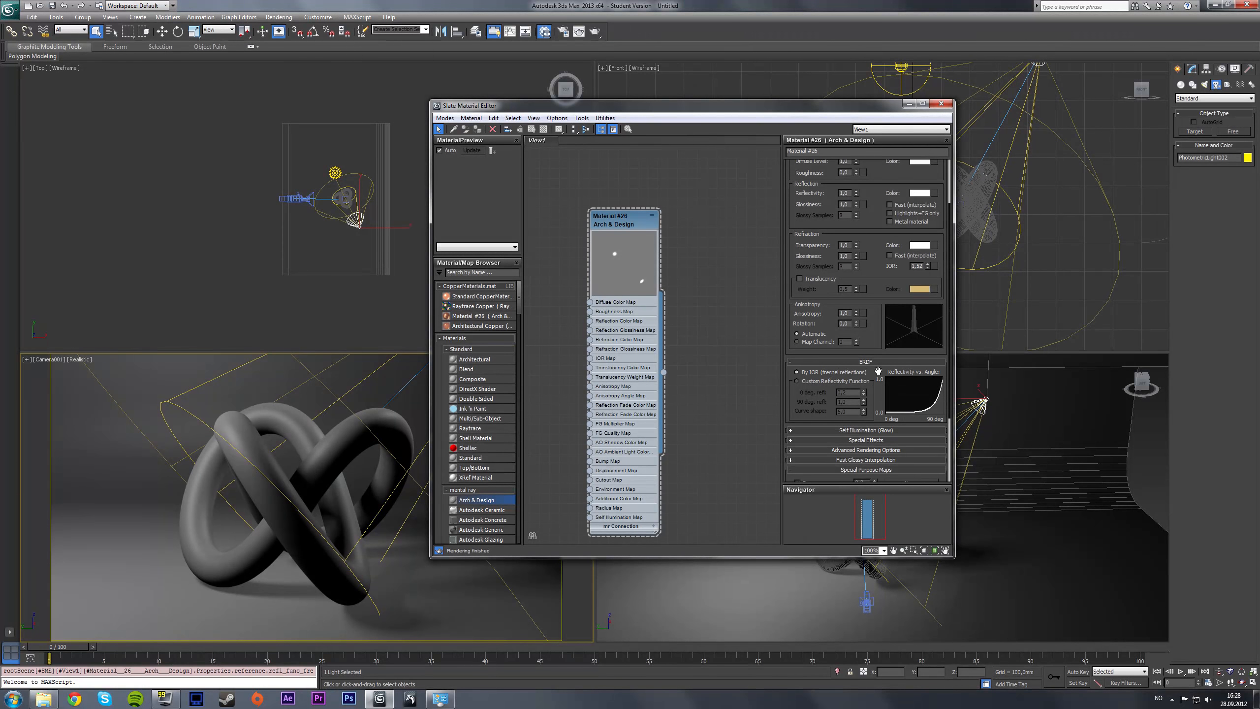
In the material's advanced rendering options, make transparent objects refract light and generate caustic effects
left_click_drag(877, 371, 878, 314)
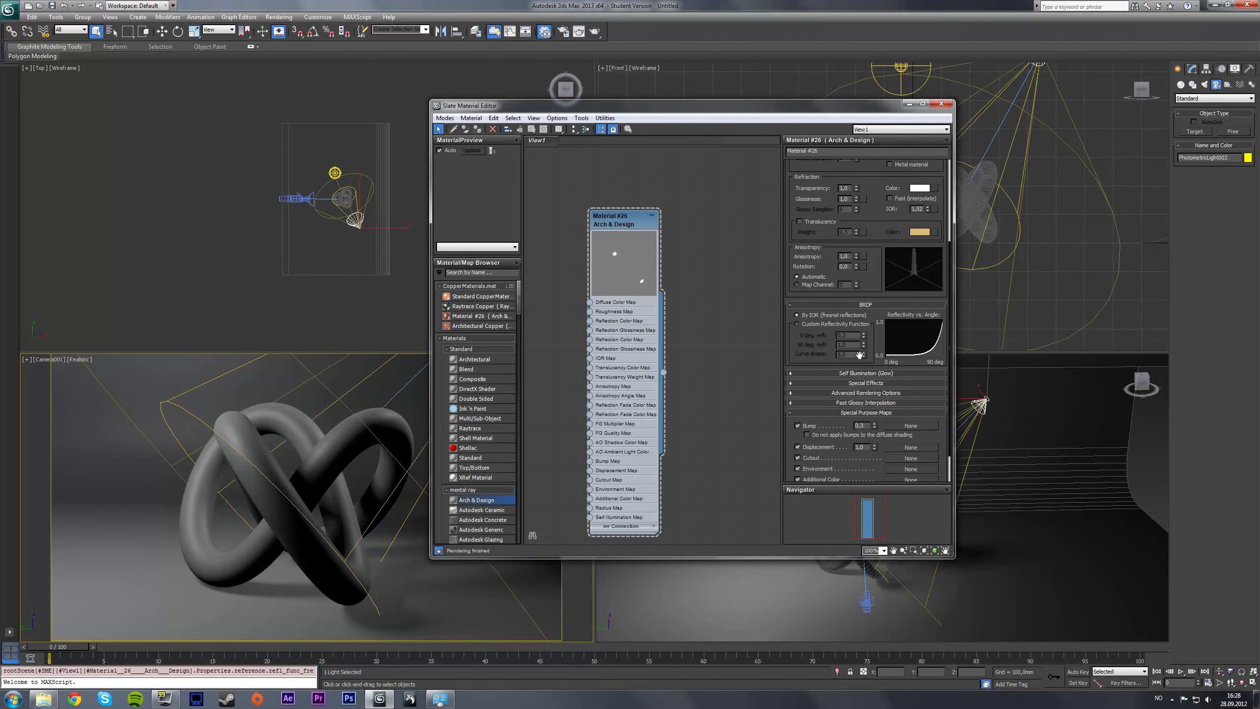
left_click(845, 393)
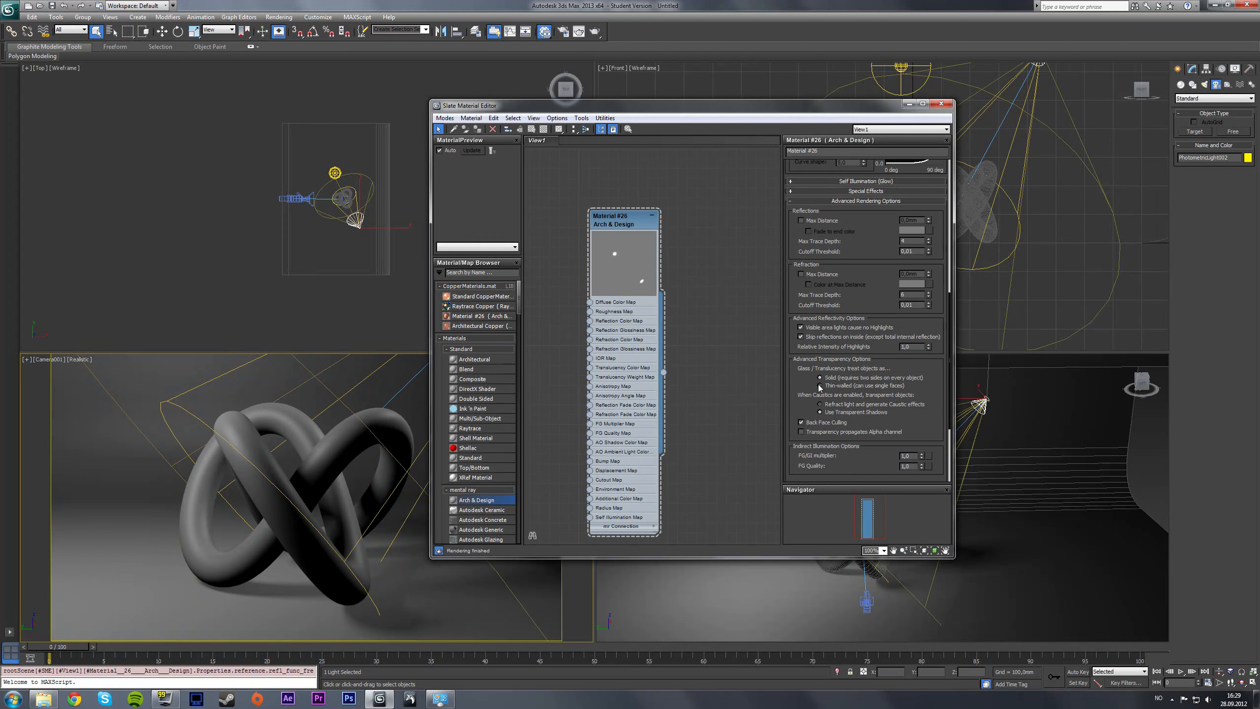
left_click(820, 412)
left_click(825, 405)
mouse_move(871, 417)
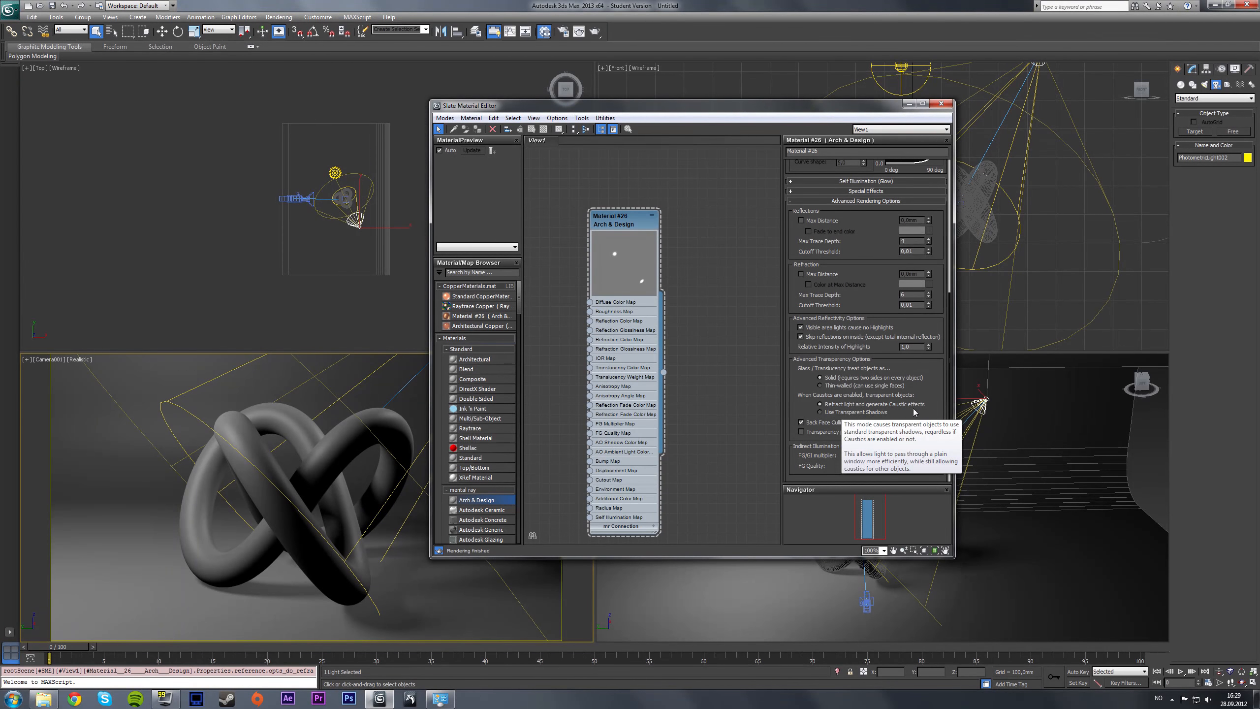
Try limiting the material's refraction with a Max Distance of 300 mm
scroll(804, 396, "up", 3)
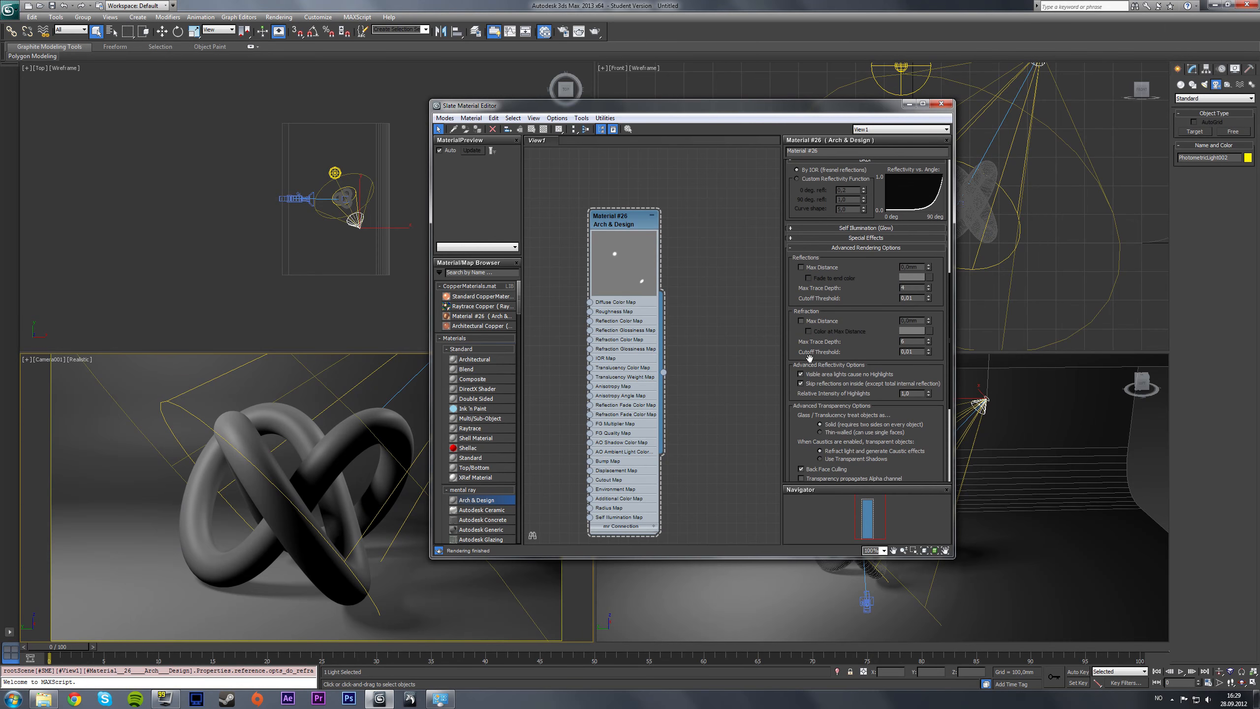
left_click(801, 321)
left_click_drag(920, 321, 838, 334)
type("300")
key("Return")
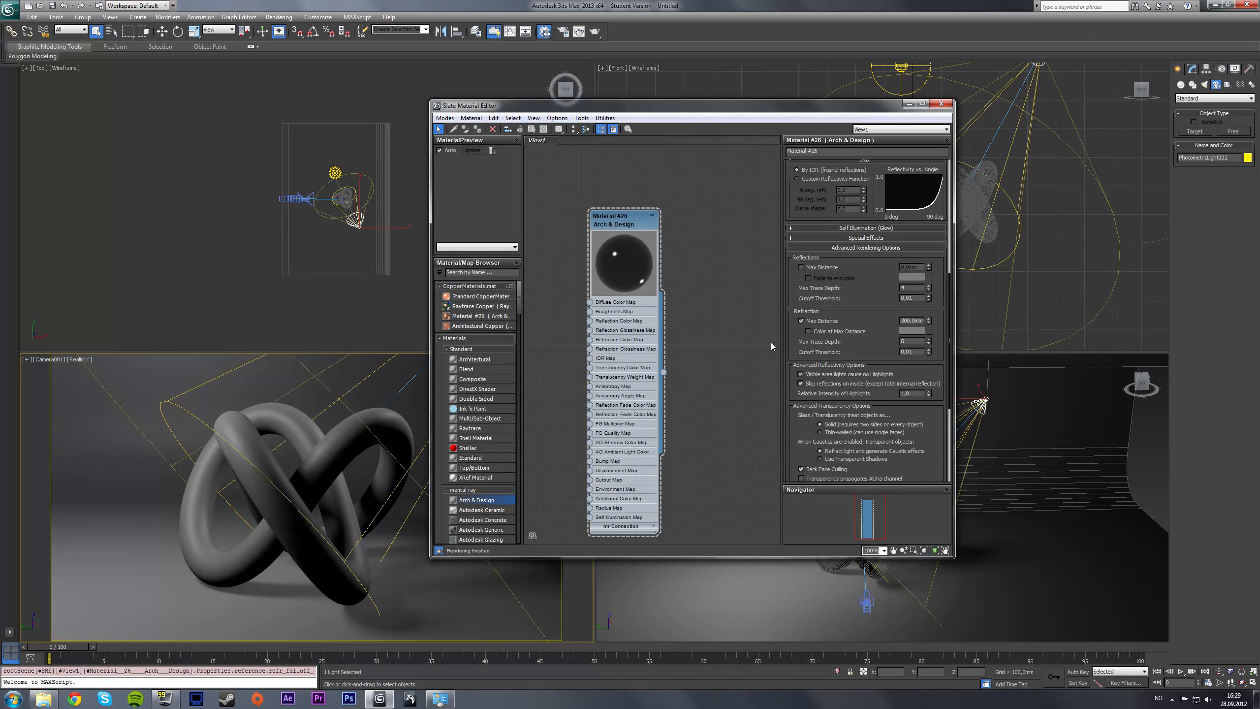
Try a light blue refraction color at max distance and readjust the distance value
left_click(919, 331)
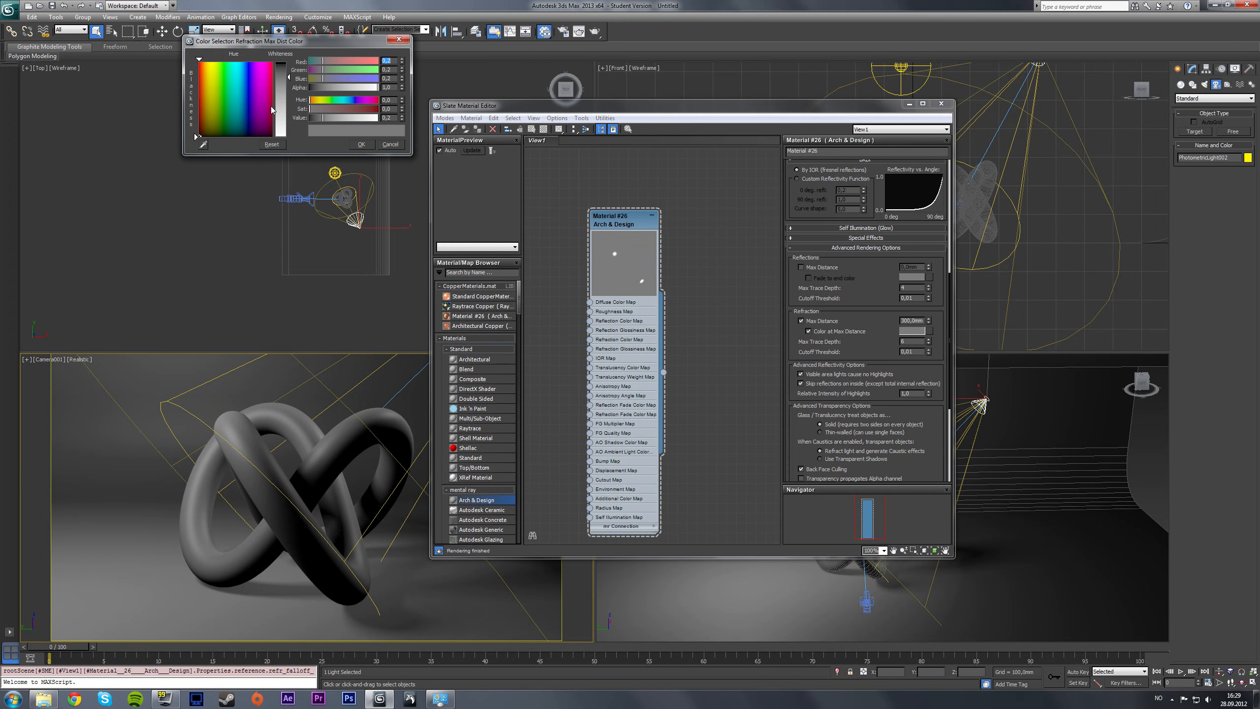
mouse_move(288, 77)
left_mouse_down()
mouse_move(241, 61)
mouse_move(287, 78)
mouse_move(286, 91)
left_mouse_up()
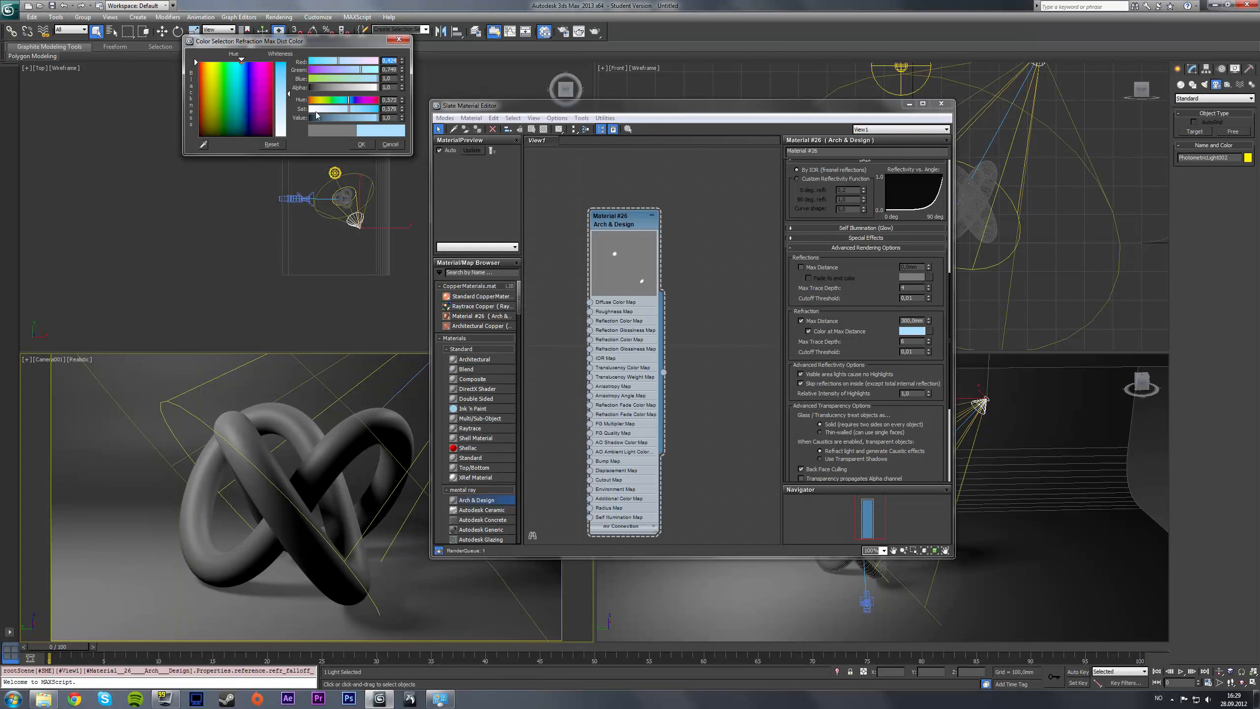
left_click(361, 108)
left_click(366, 144)
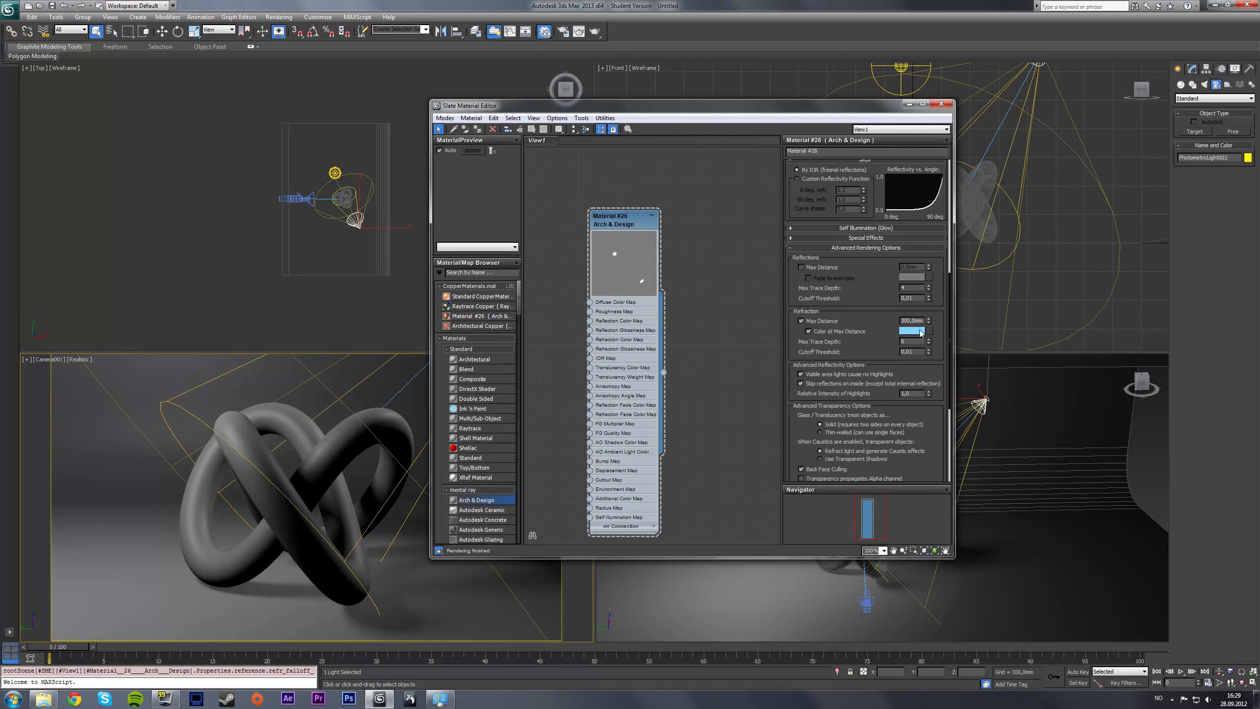
left_click(809, 331)
left_click_drag(929, 321, 908, 263)
scroll(818, 193, "up", 5)
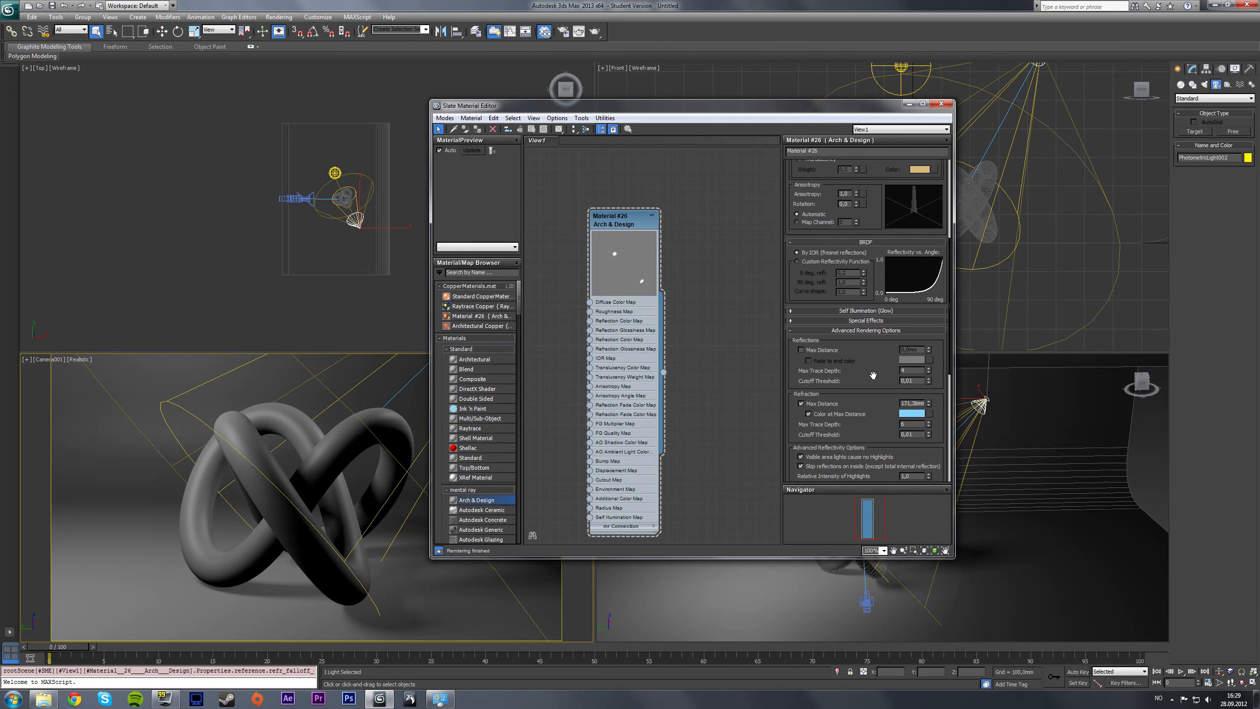
Turn off the refraction Max Distance and return to the material's main parameters
left_click_drag(819, 193, 836, 278)
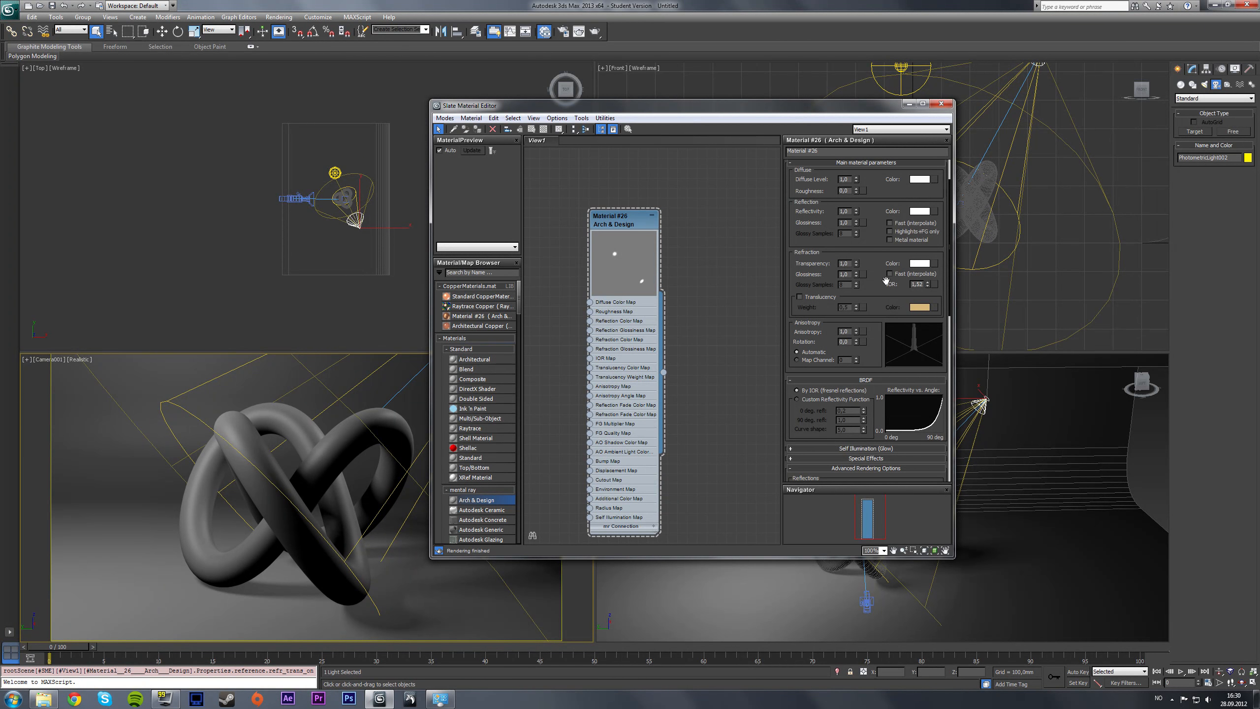
left_click_drag(887, 281, 891, 200)
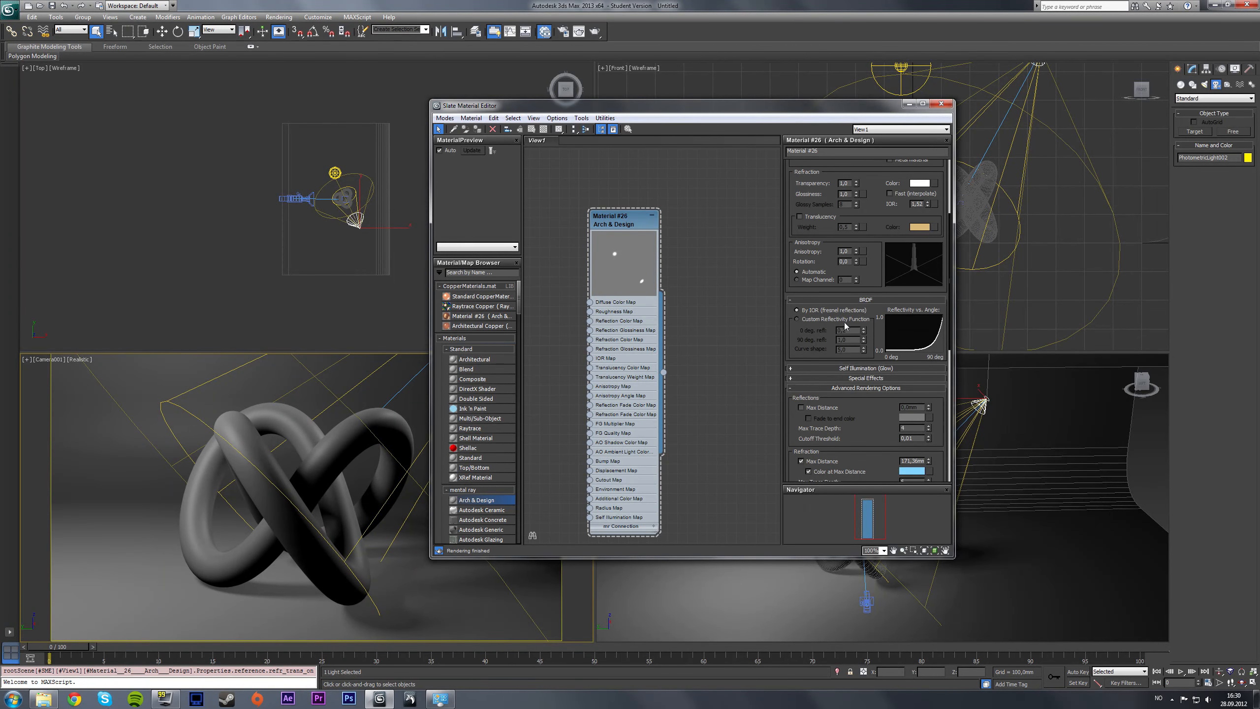
left_click_drag(865, 293, 872, 219)
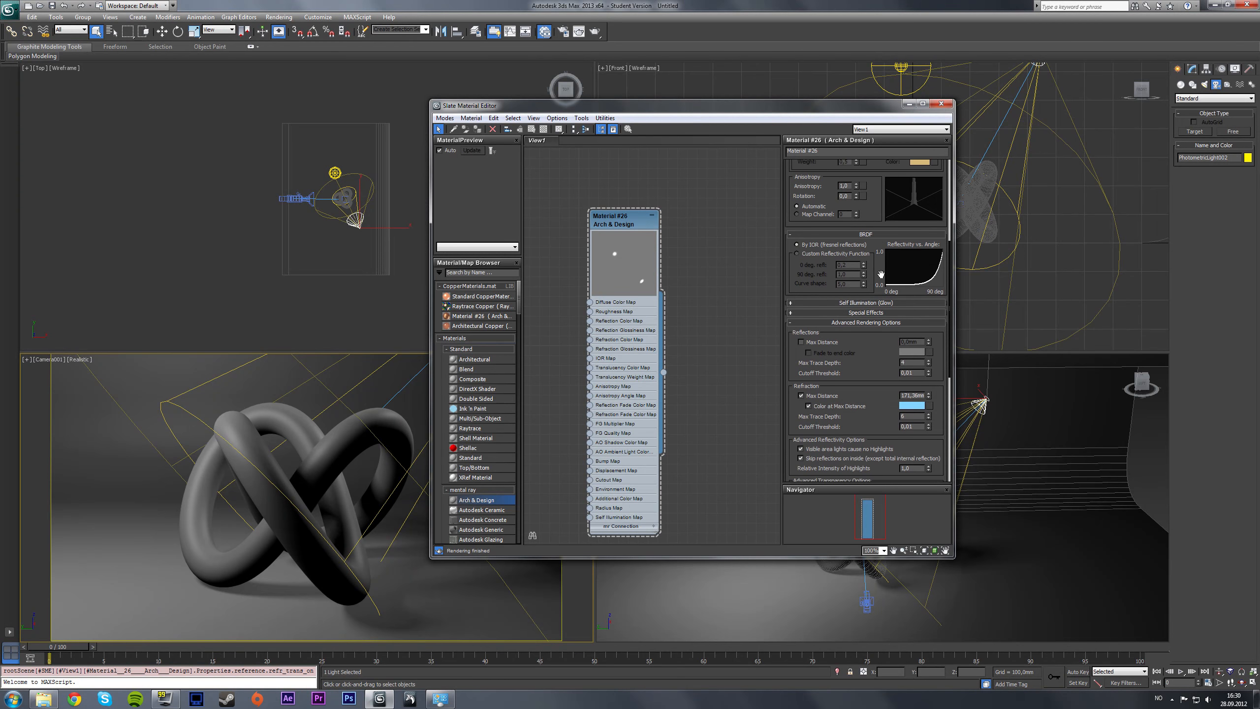
left_click(801, 396)
left_click_drag(861, 395, 879, 210)
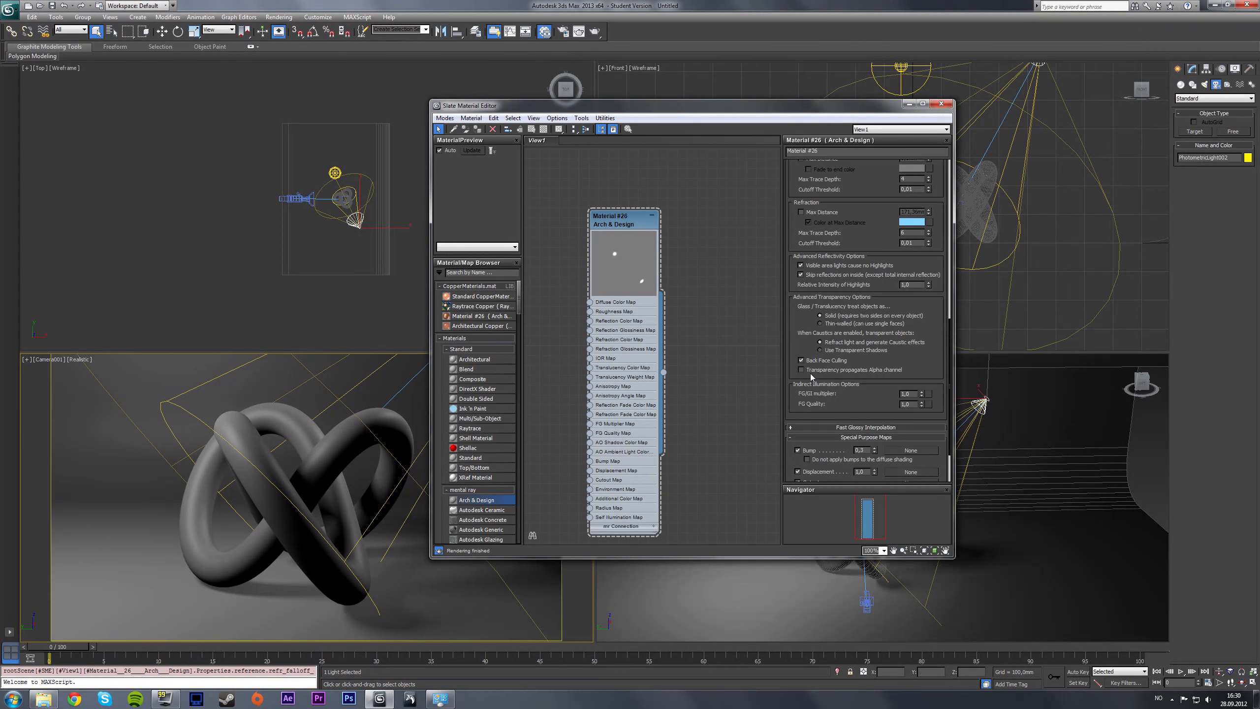
mouse_move(809, 372)
left_click_drag(809, 372, 829, 599)
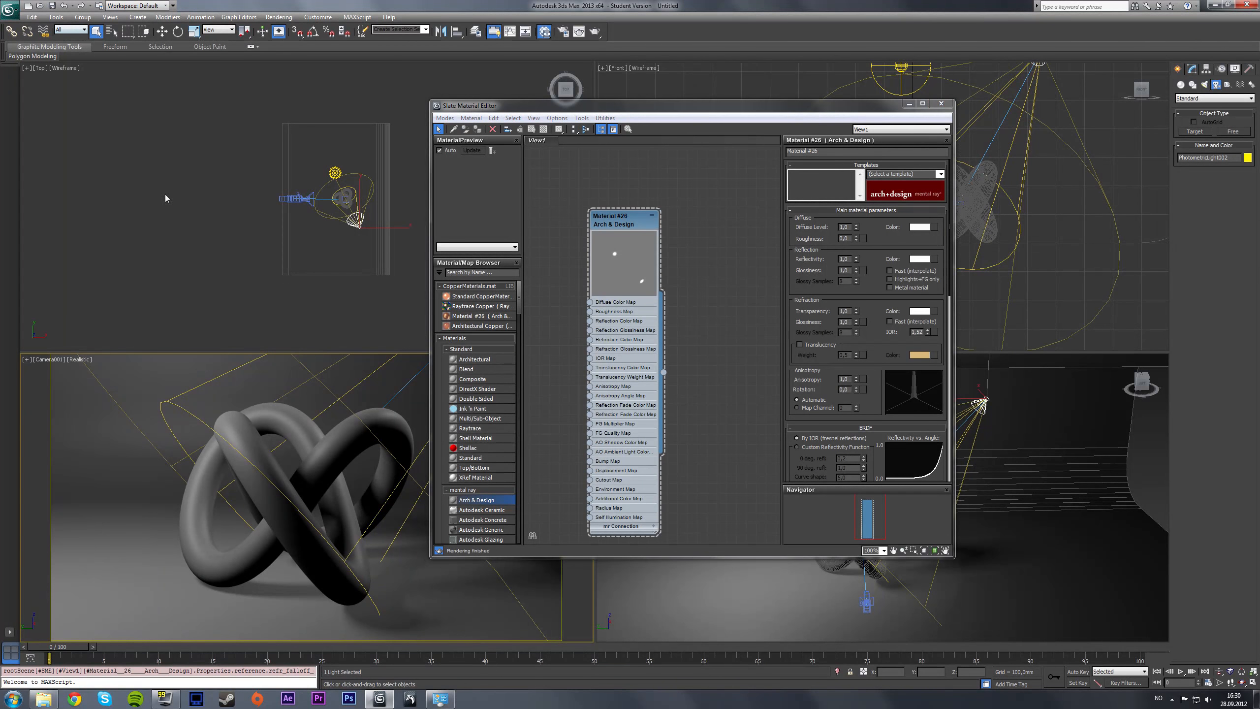
Assign the clear glass material to the torus knot and minimize the material editor
left_click(197, 438)
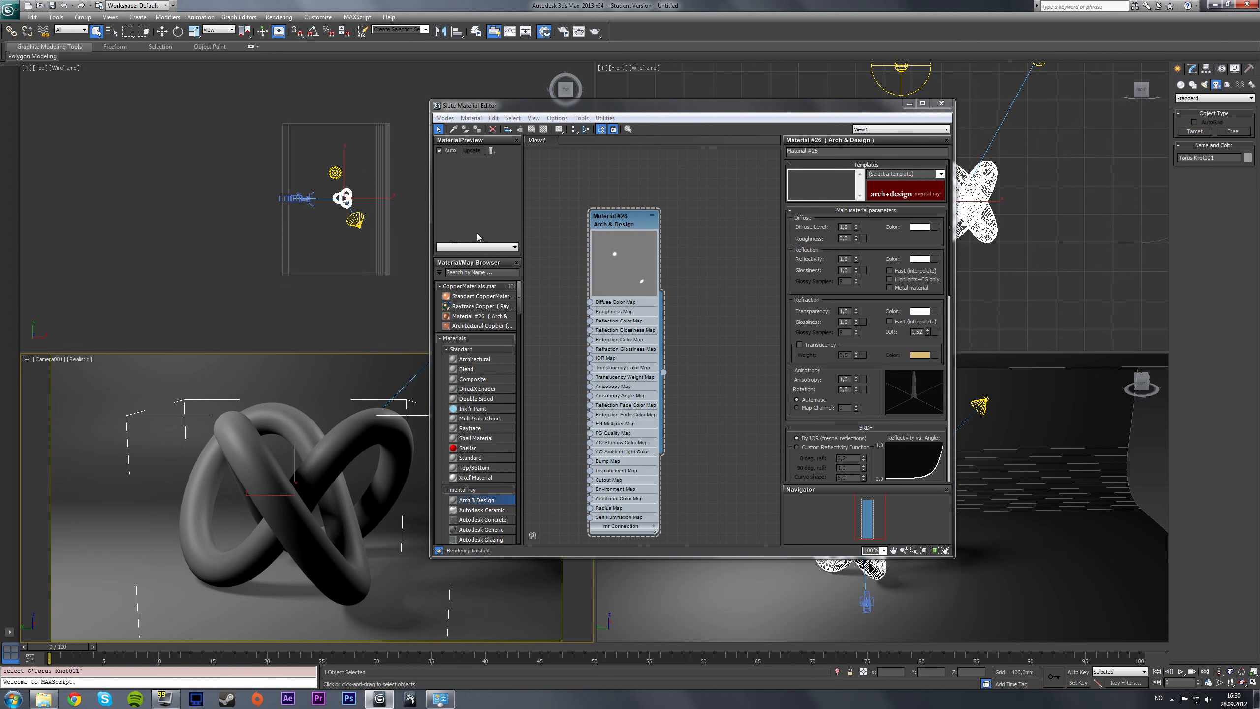
left_click(643, 225)
left_click(478, 129)
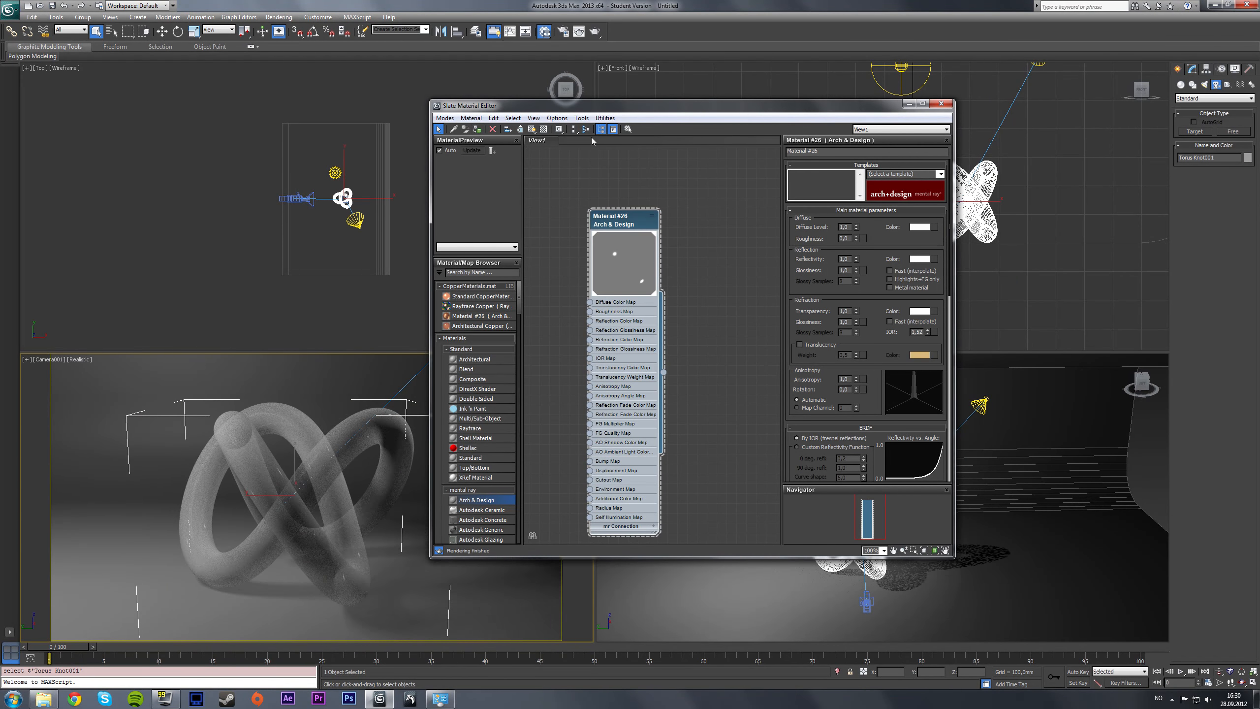
left_click(908, 105)
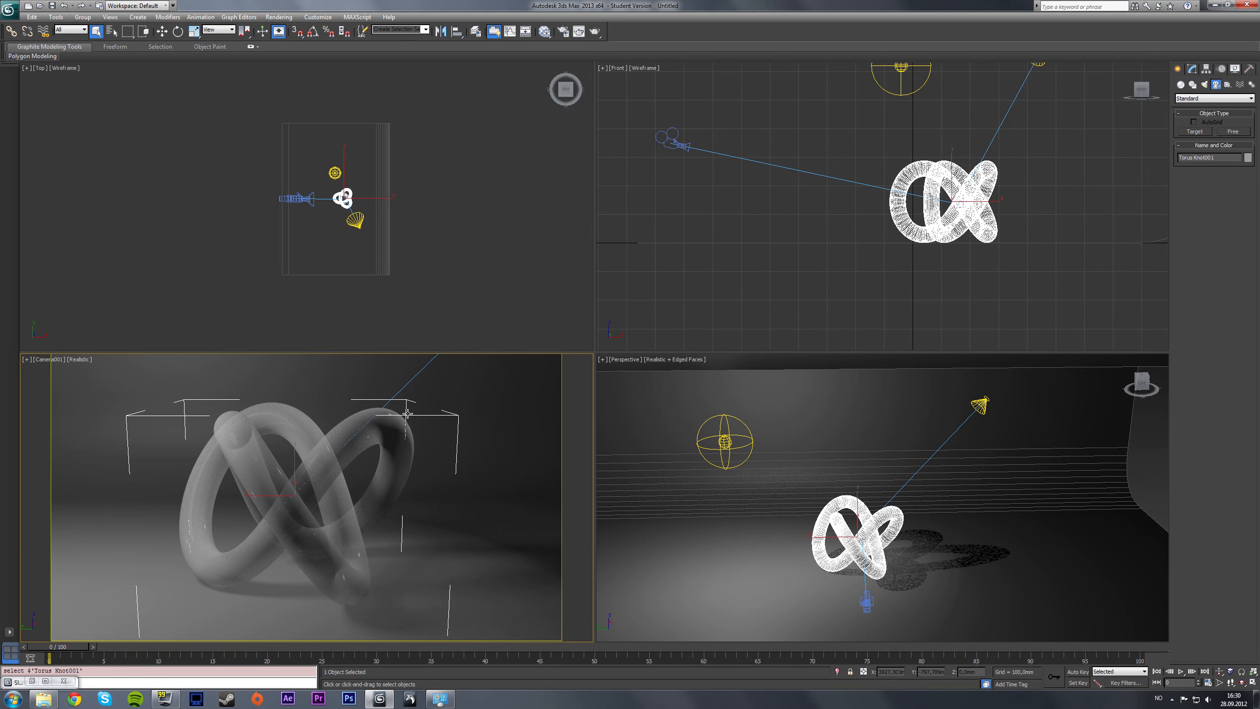
Make the camera view active and enable Caustics and Global Illumination in the indirect illumination render settings
left_click(1139, 461)
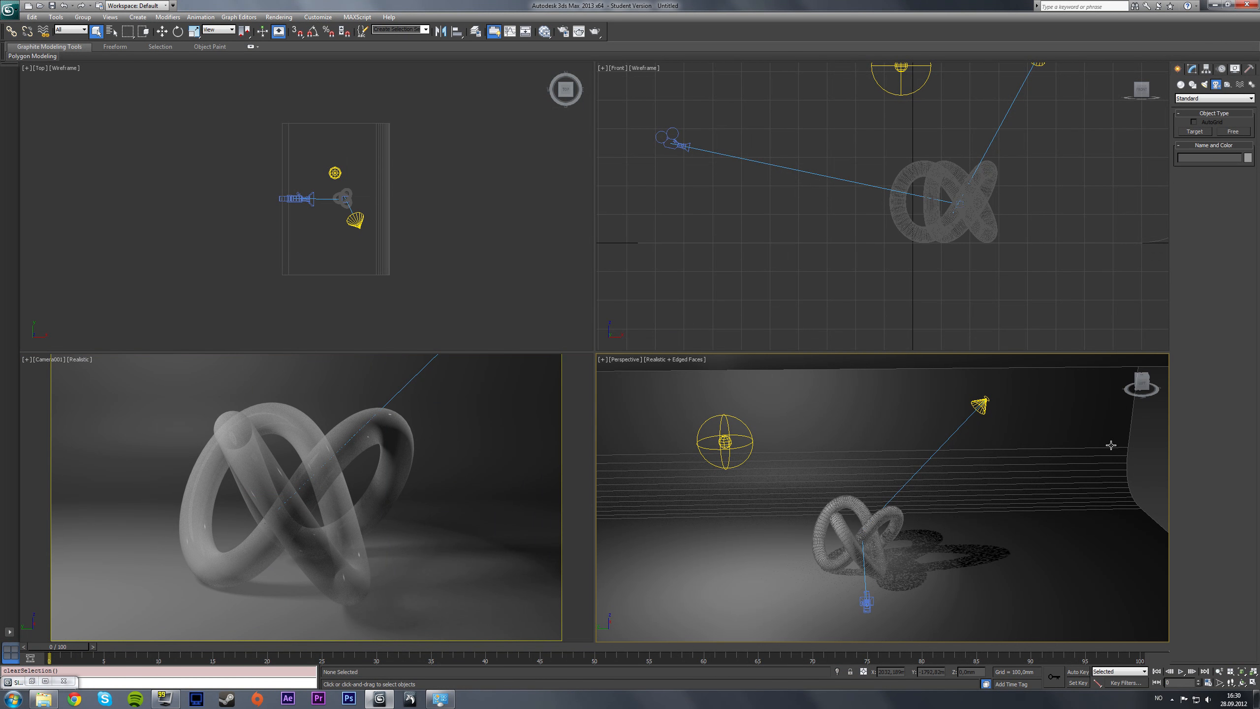
left_click(433, 494)
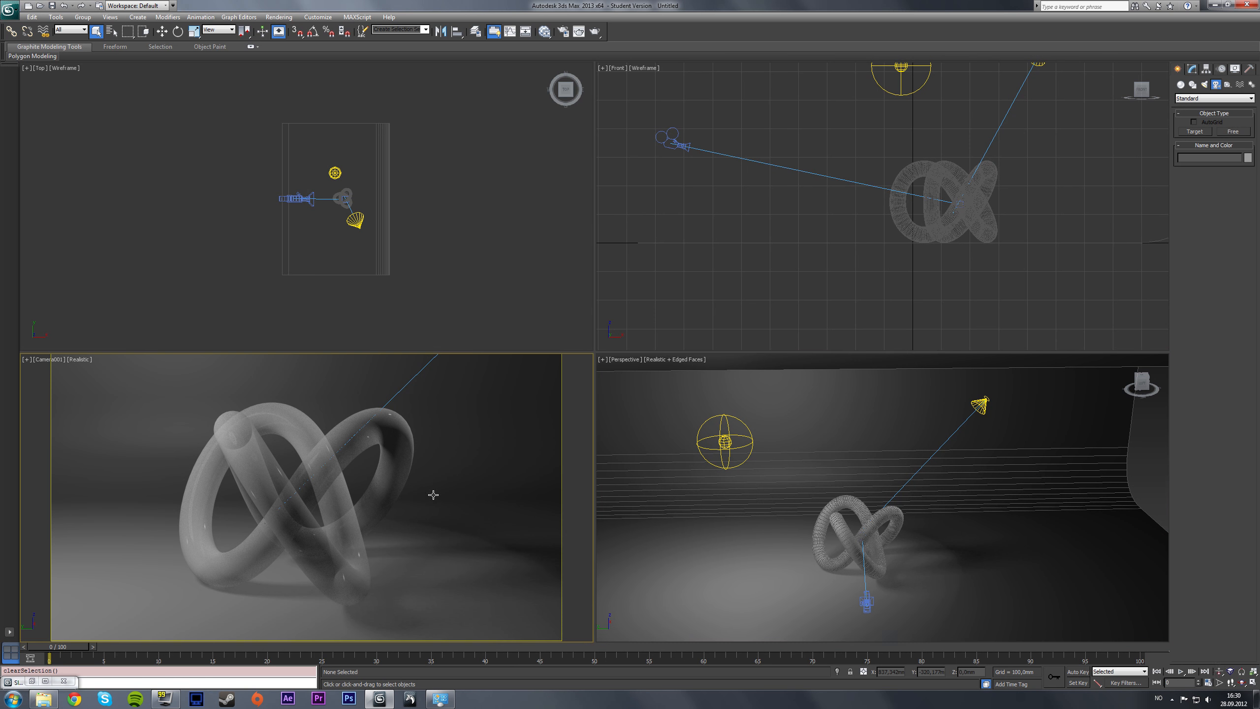
key("F10")
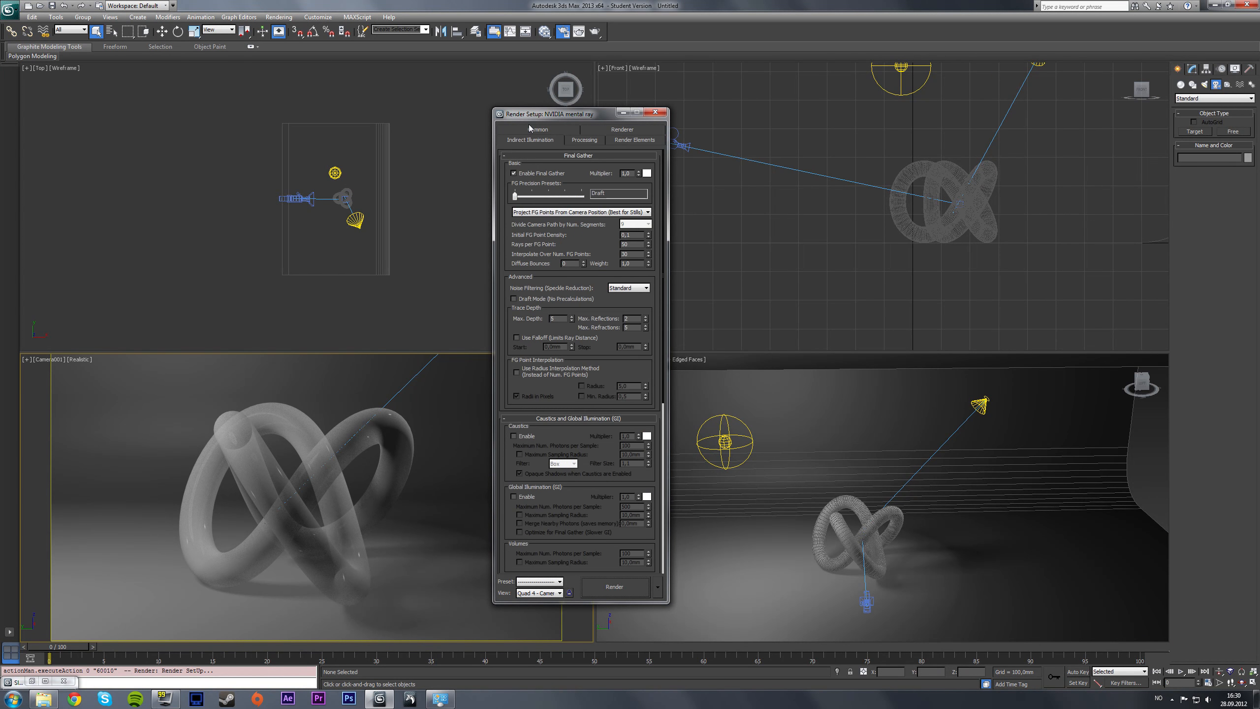
left_click(513, 435)
left_click_drag(503, 456, 504, 346)
left_click(513, 435)
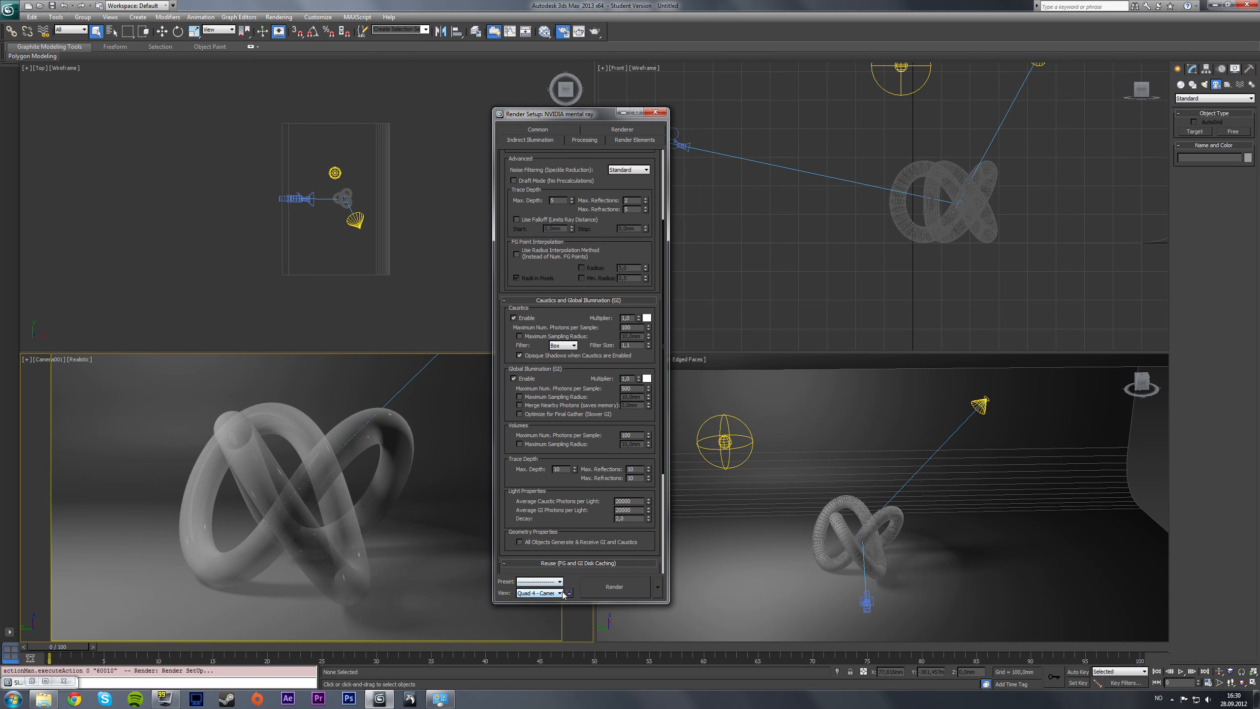
Render the camera view to check the glass, and close the rendered frame and the render settings
left_click(615, 588)
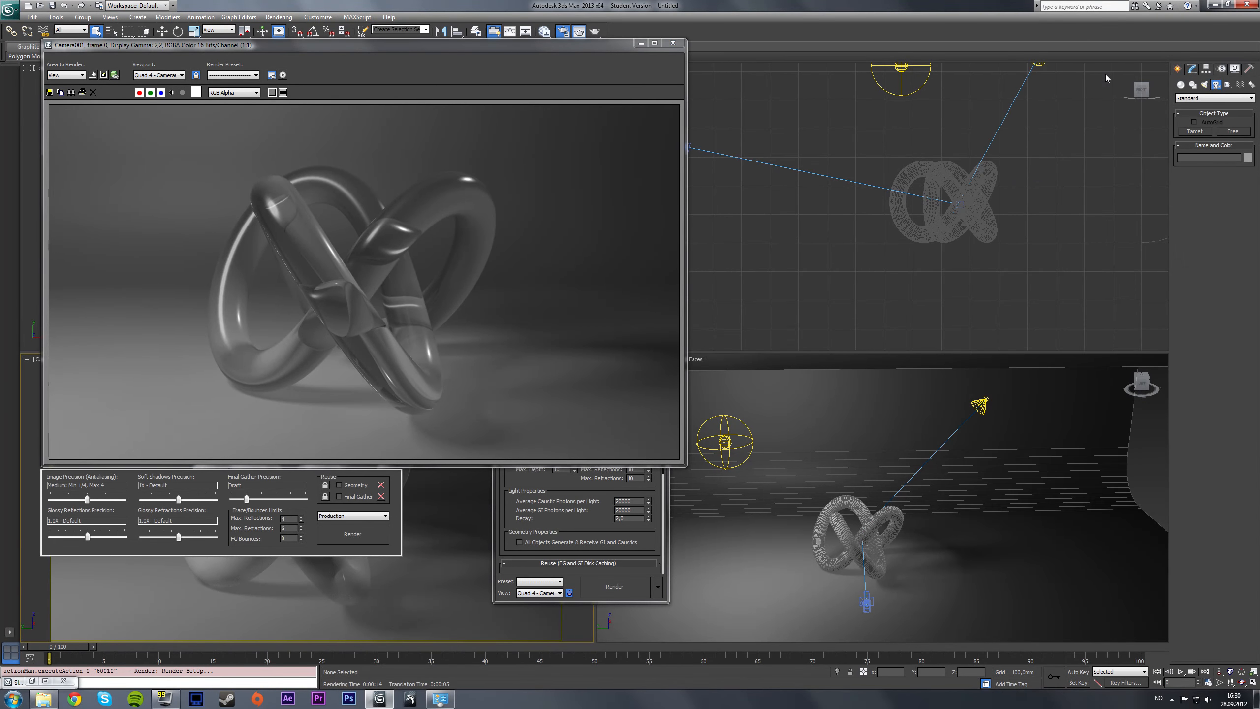
left_click(681, 44)
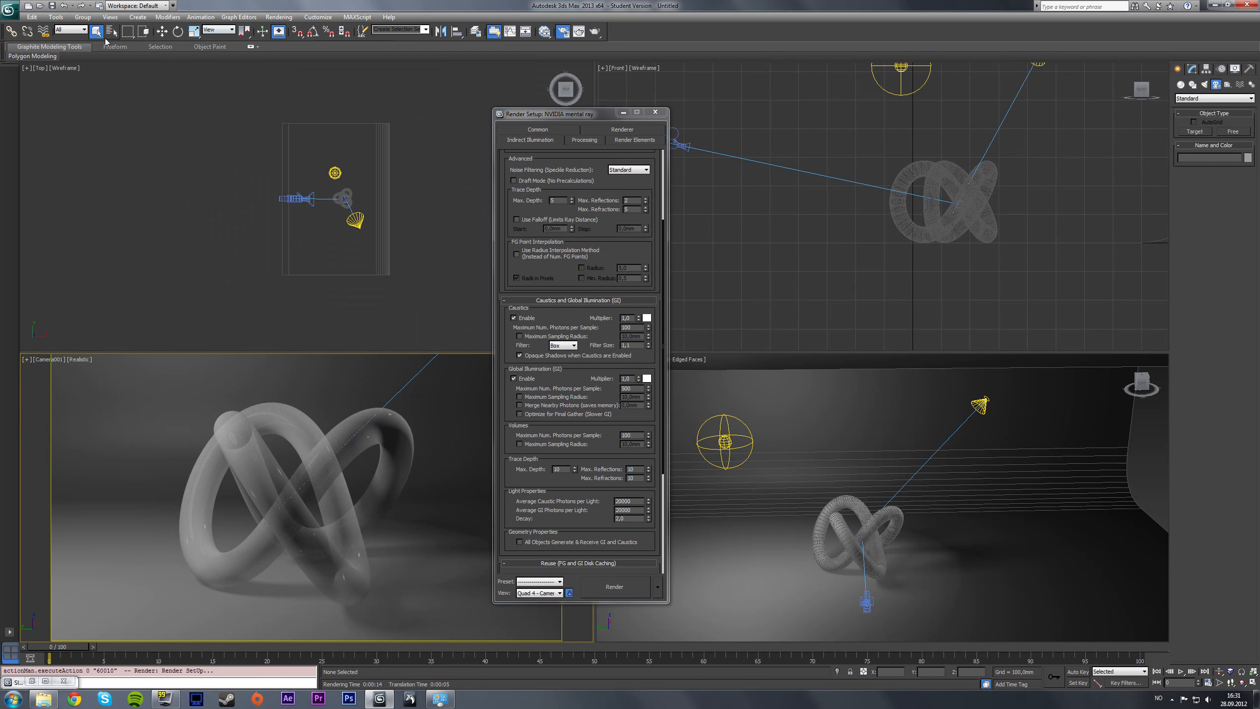
left_click(655, 112)
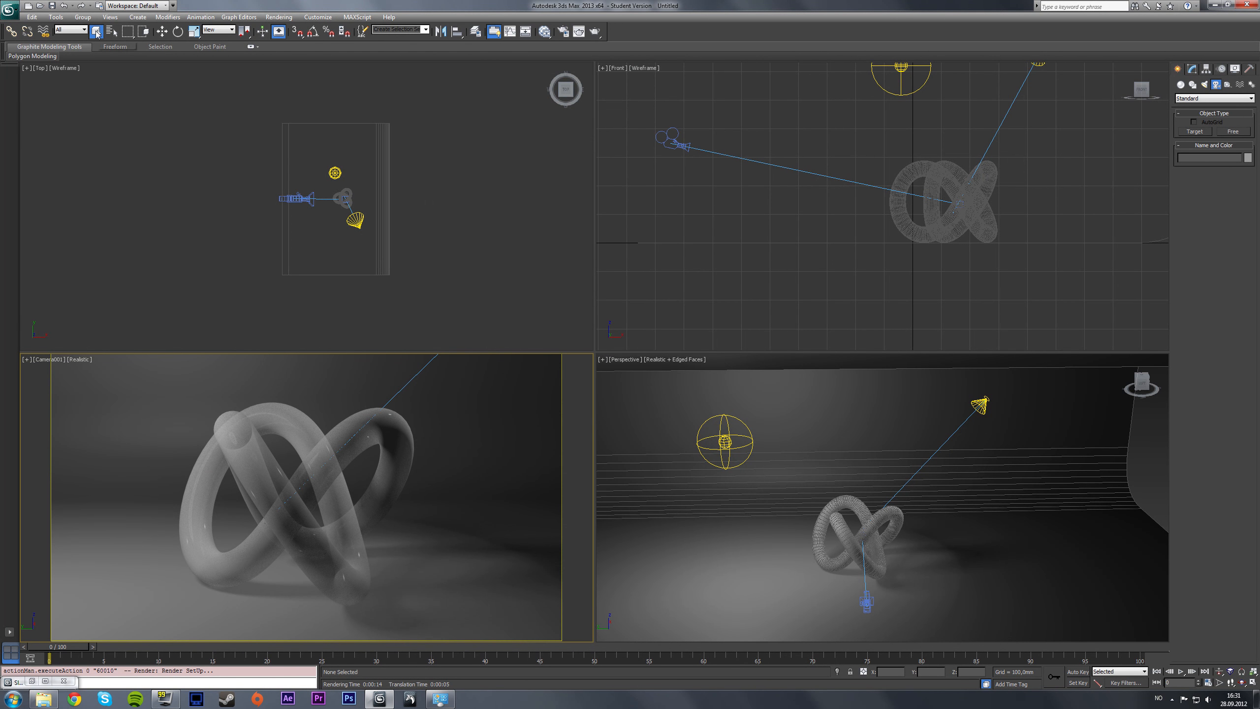
Select the target spotlight in the top view and turn on its Ray Traced Shadows
left_click(410, 223)
left_click(355, 220)
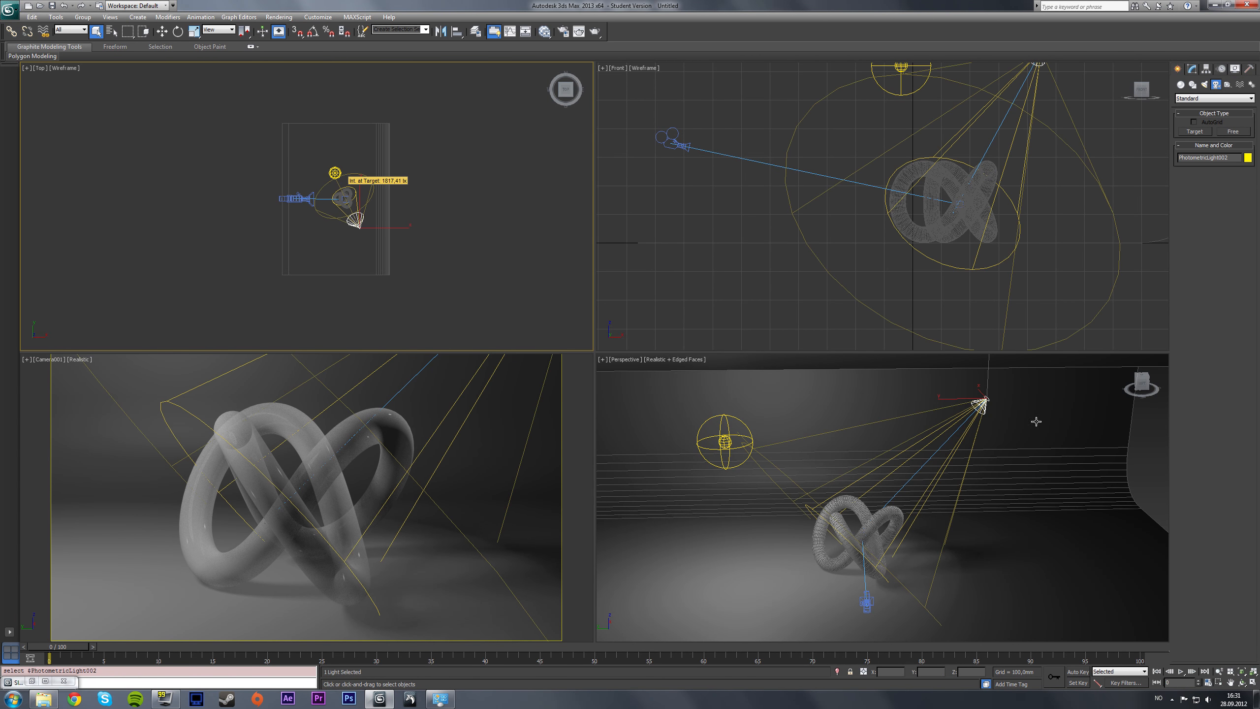
left_click(1193, 70)
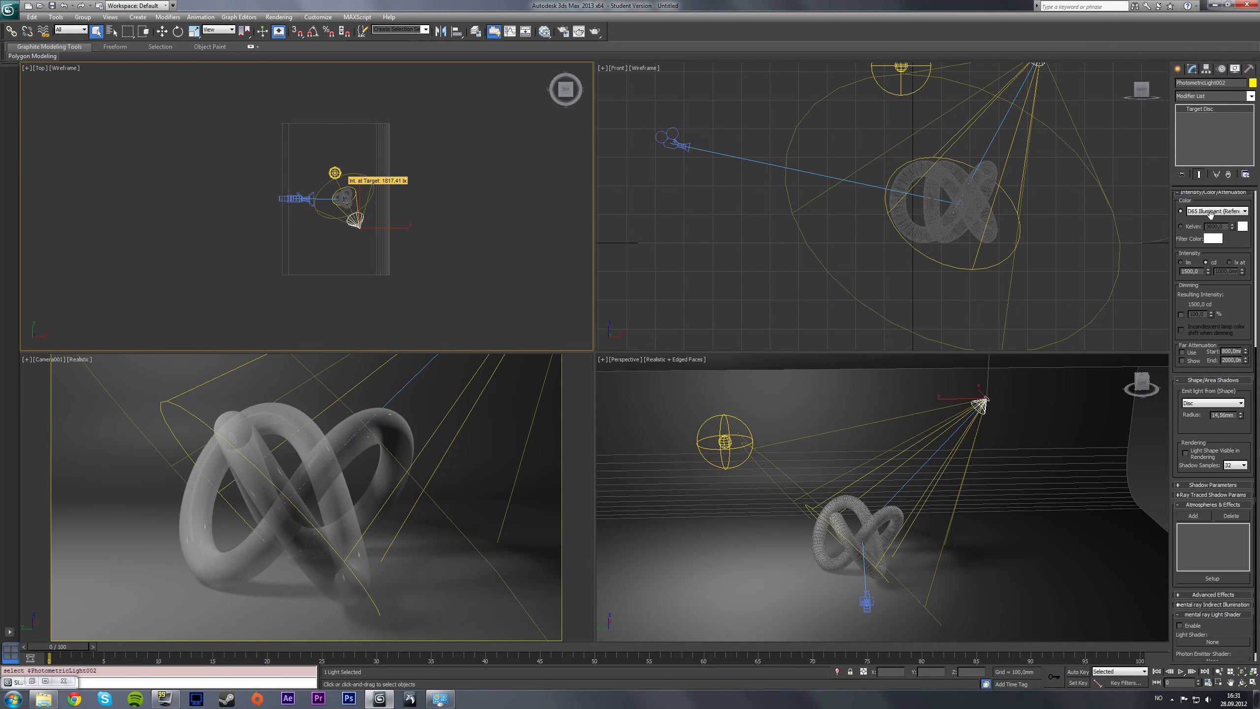
left_click_drag(1232, 438, 1231, 427)
scroll(1225, 397, "up", 2)
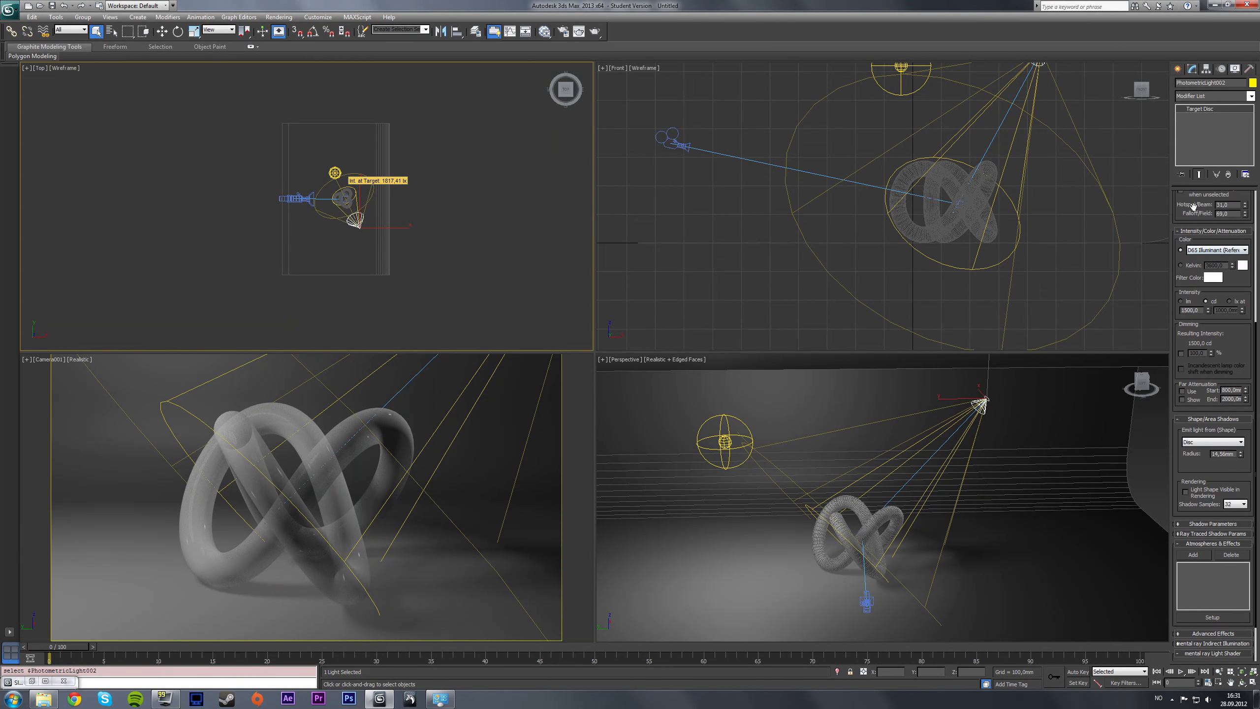
scroll(1194, 209, "up", 8)
left_click(1181, 306)
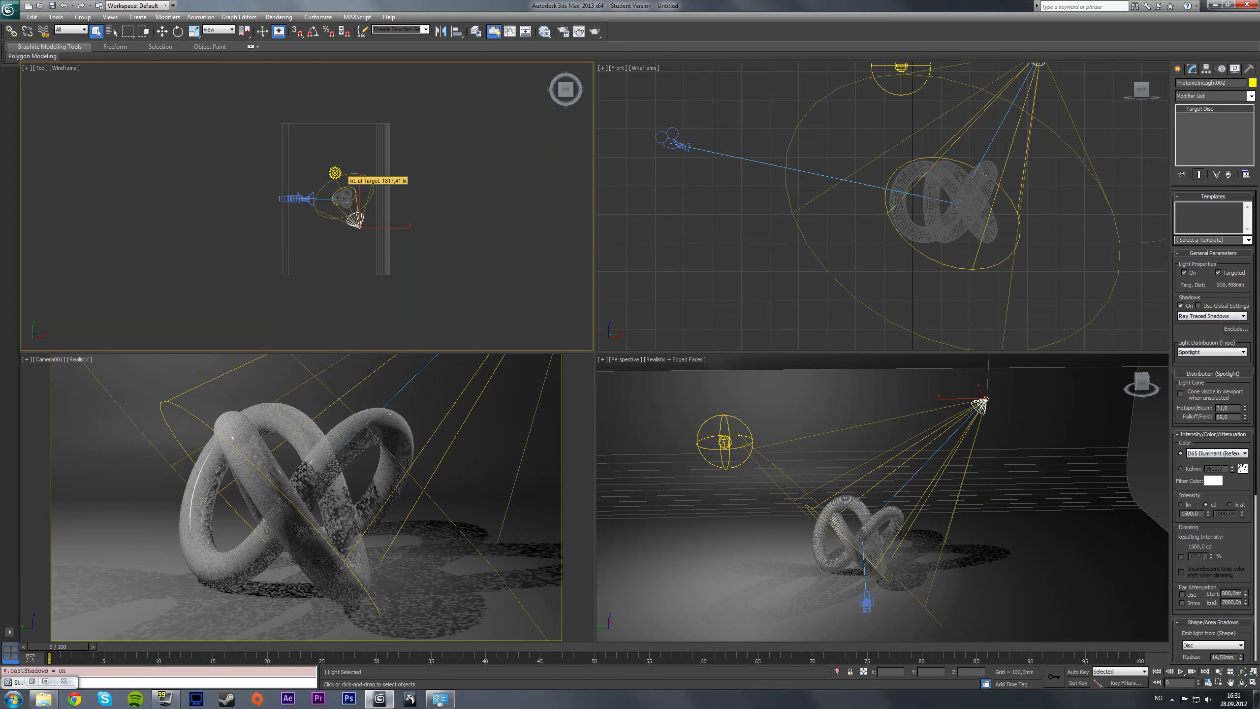
Turn off the spotlight's automatic energy and photon calculation and switch on its manual mental ray indirect illumination settings
scroll(1235, 377, "down", 8)
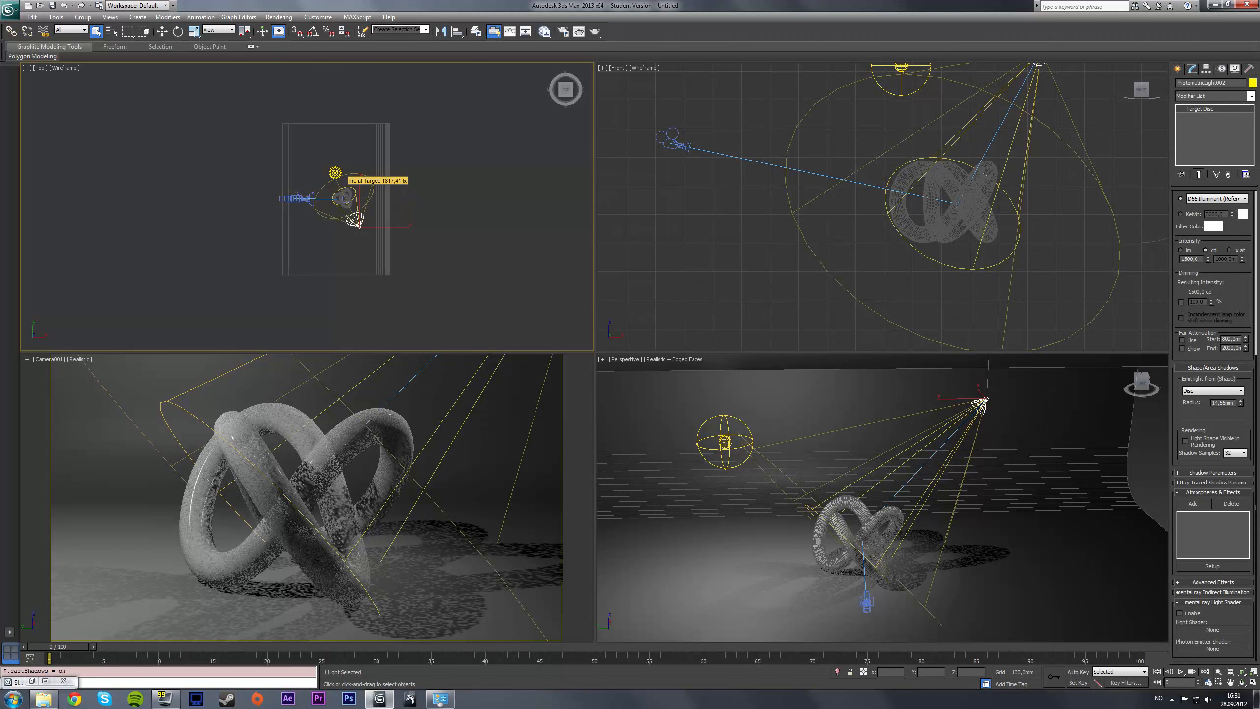
double_click(1190, 259)
left_click(1238, 284)
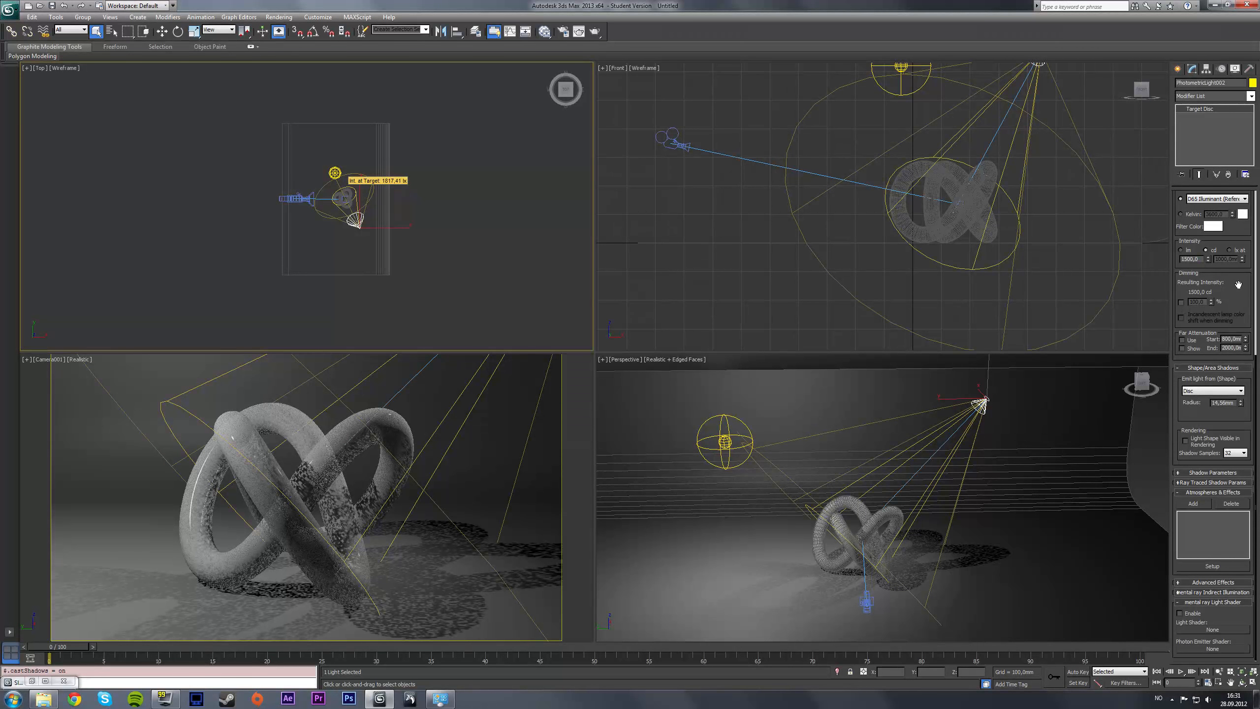
left_click(1196, 591)
scroll(1236, 496, "down", 2)
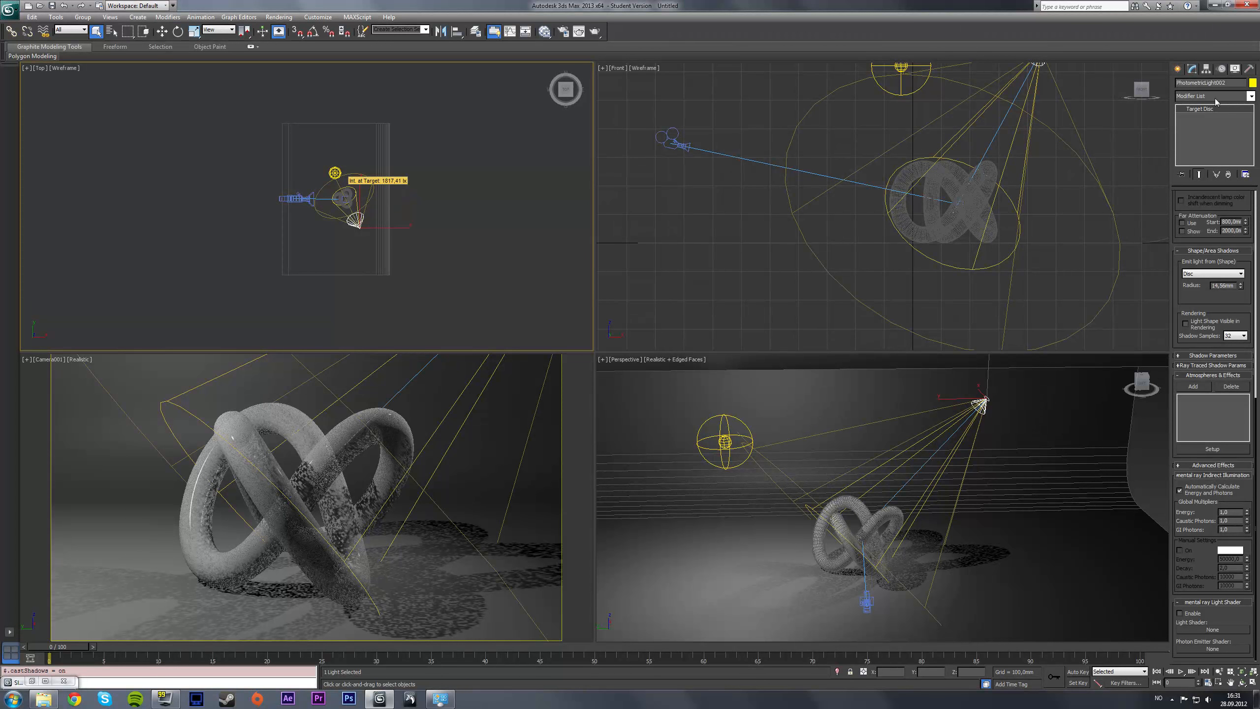
left_click(1180, 492)
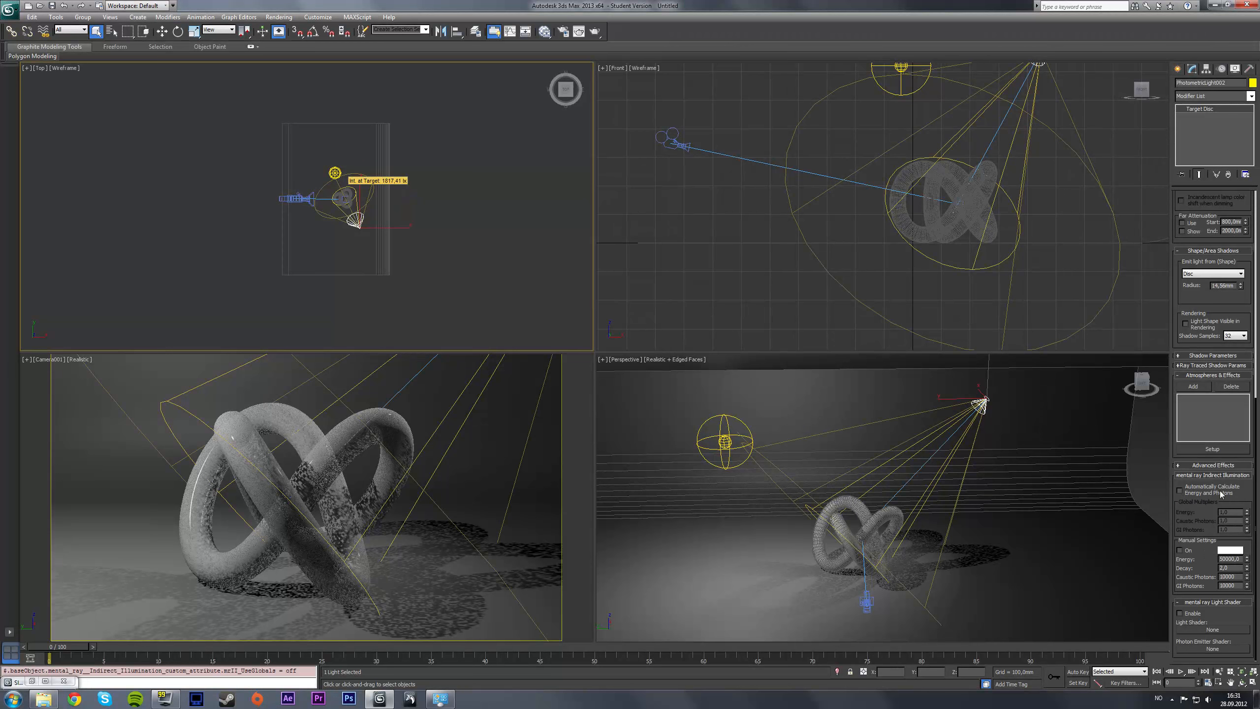
left_click(1180, 550)
Set the spotlight's manual Energy to 15000000 and its Caustic Photons to 2000000
left_click_drag(1214, 242, 1218, 529)
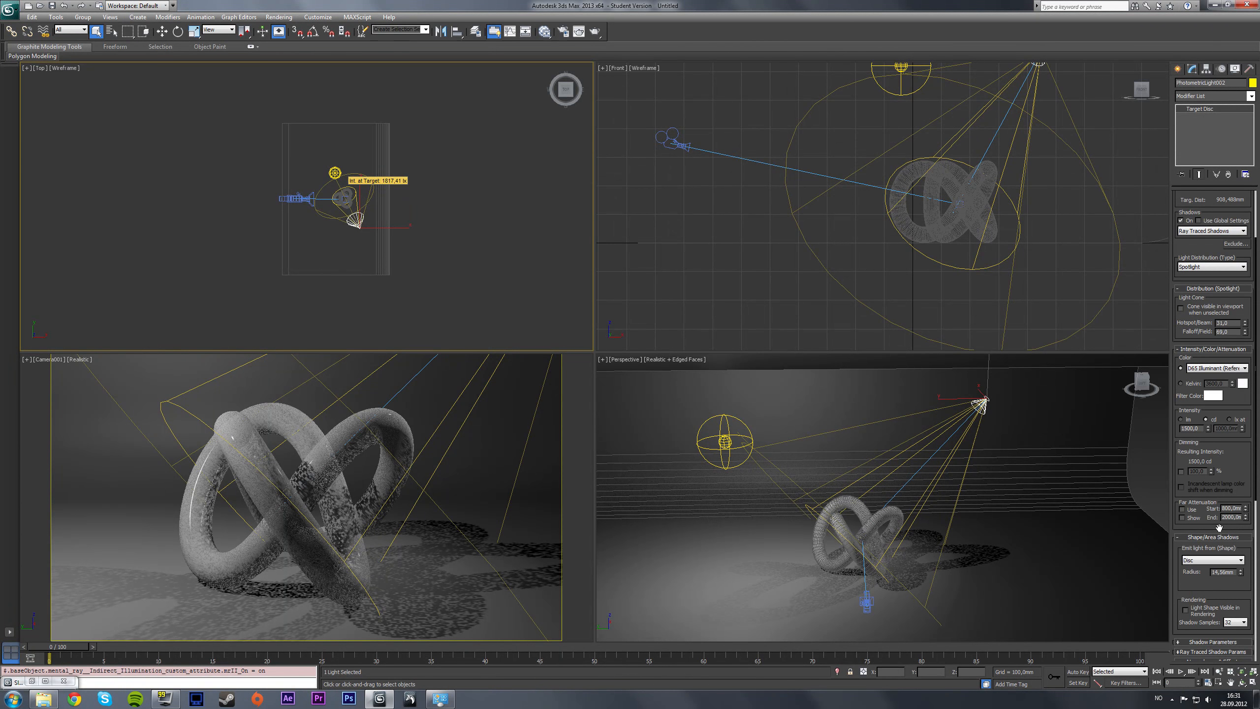
scroll(1220, 589, "down", 10)
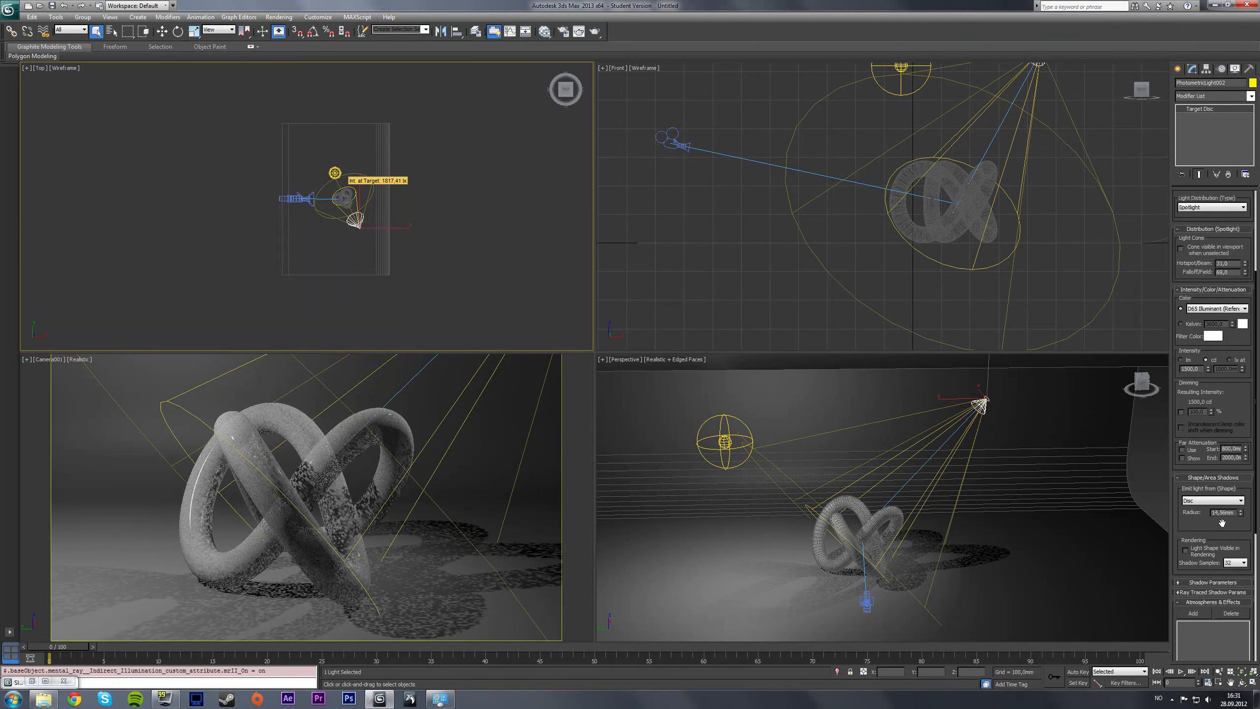
double_click(1230, 558)
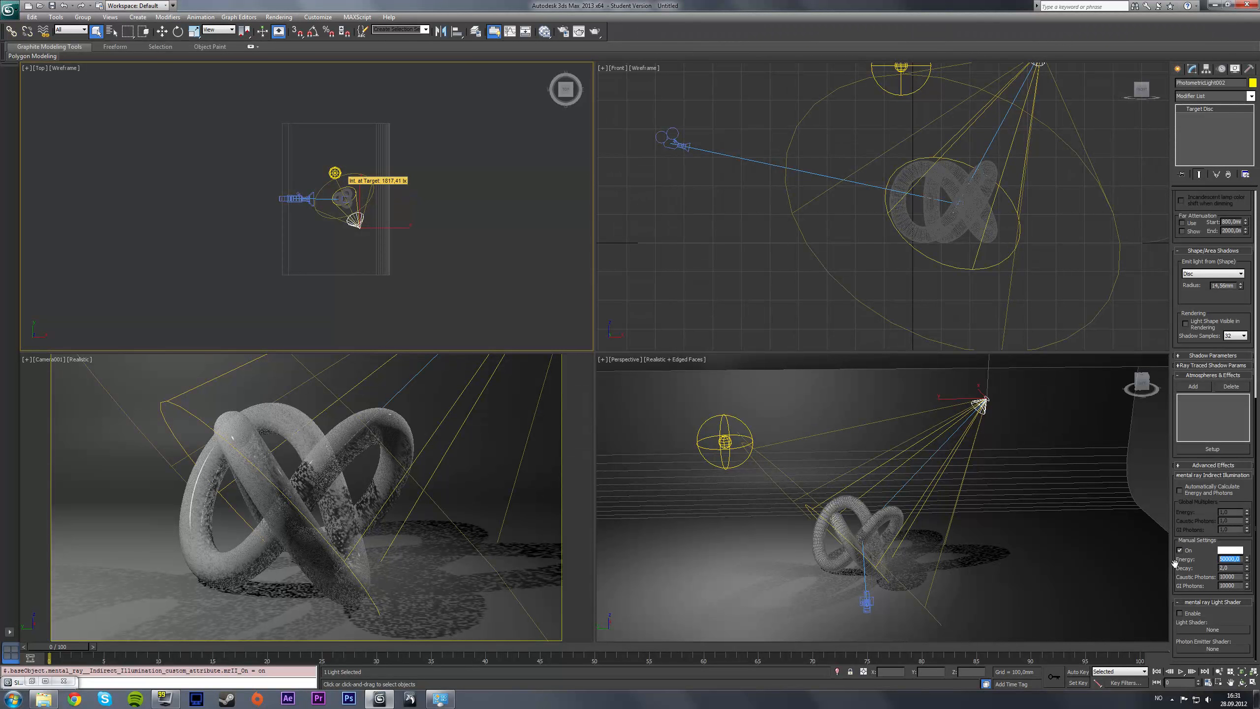
type("15")
left_click_drag(1239, 576, 1168, 575)
type("2")
Enable the caustics Maximum Sampling Radius at 2 mm, then render the camera view and close the rendered frame
right_click(318, 494)
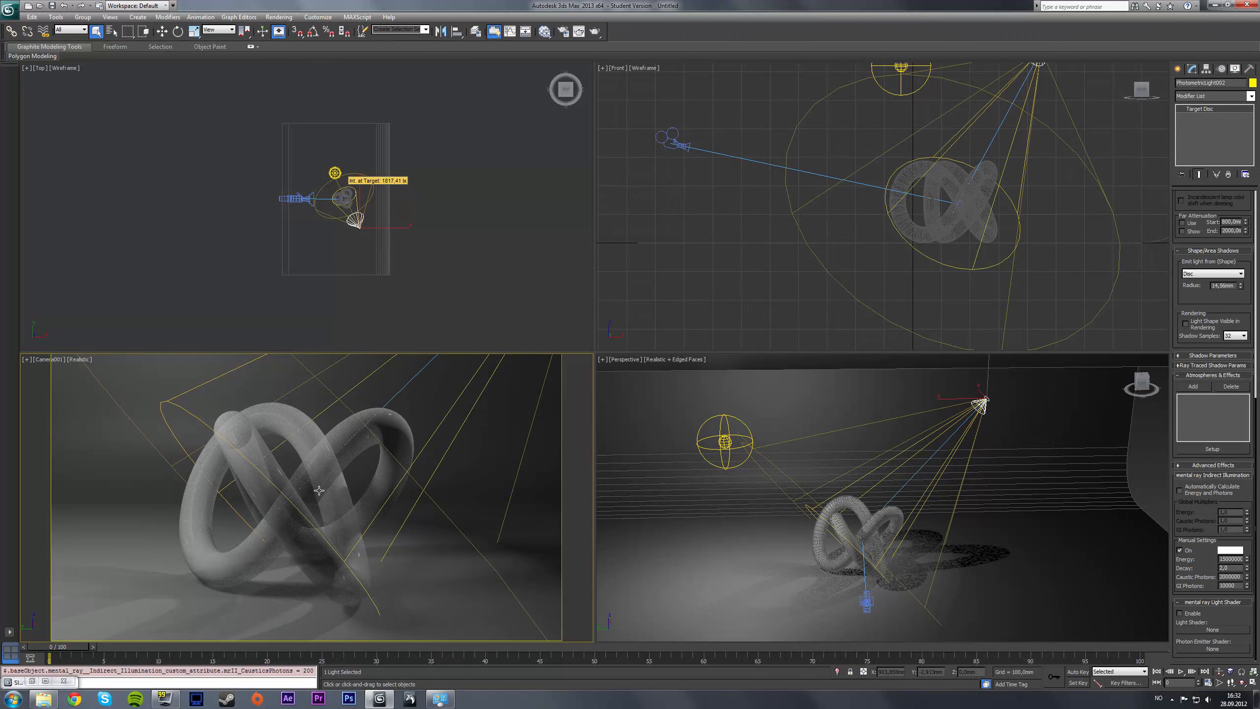
key("F10")
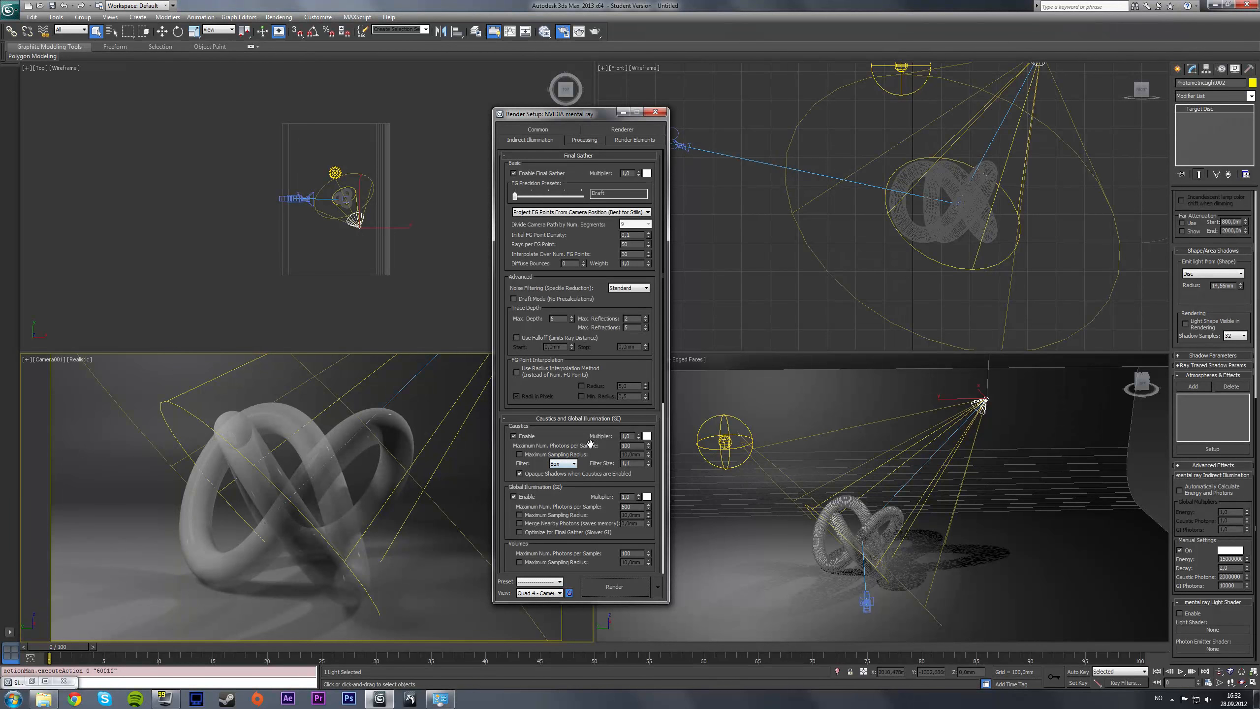
left_click(520, 454)
double_click(635, 454)
type("2")
key("Return")
left_click(616, 587)
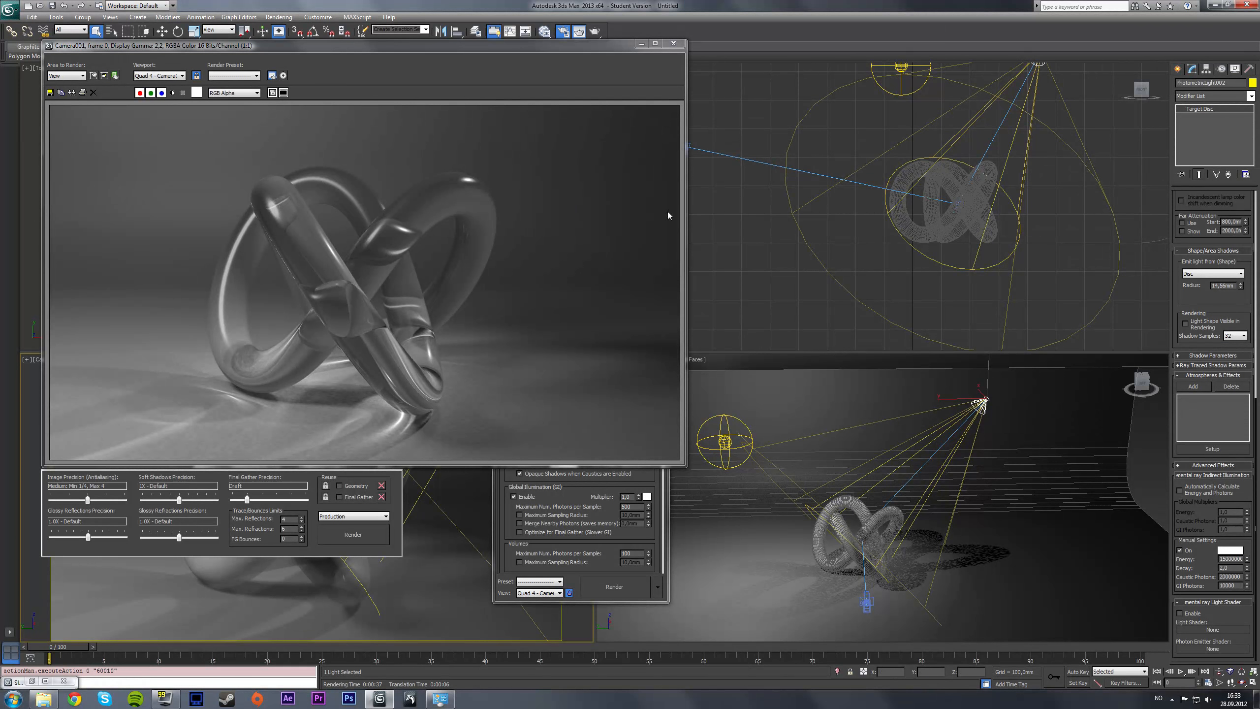
left_click(682, 44)
Move the render settings aside and set the spotlight's Caustic Photons to 3000000
left_click_drag(590, 107, 1060, 109)
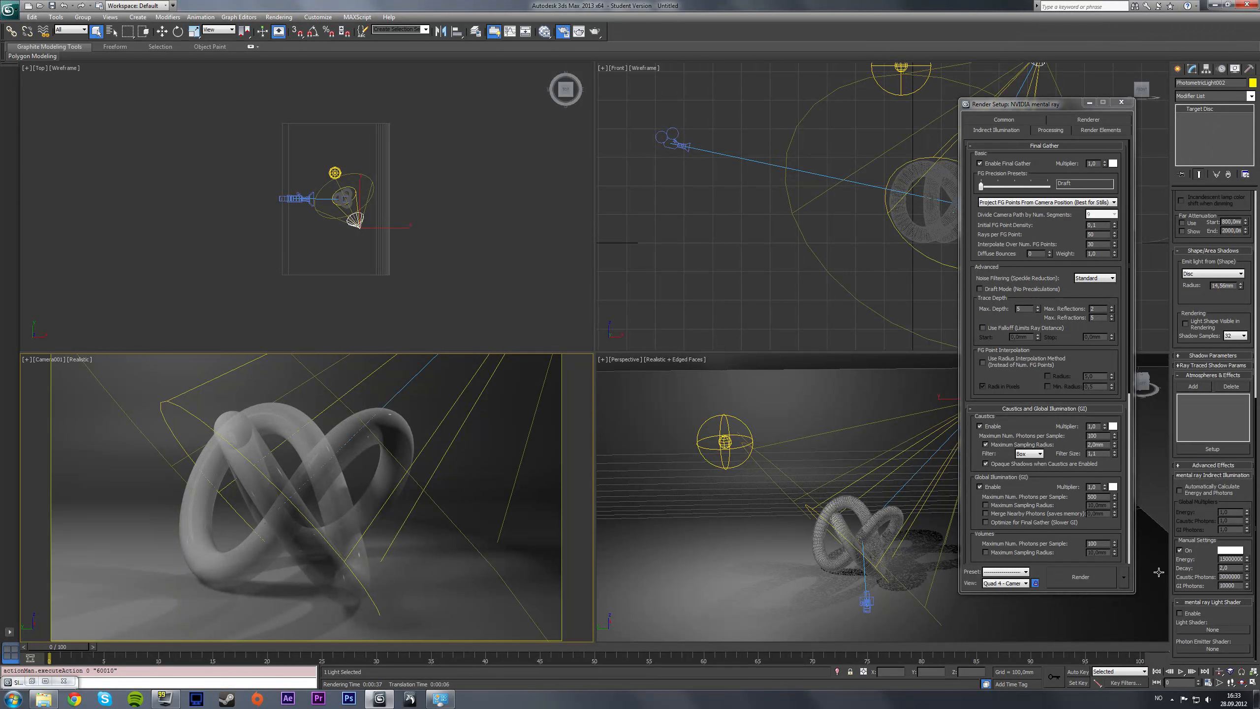
left_click(1053, 421)
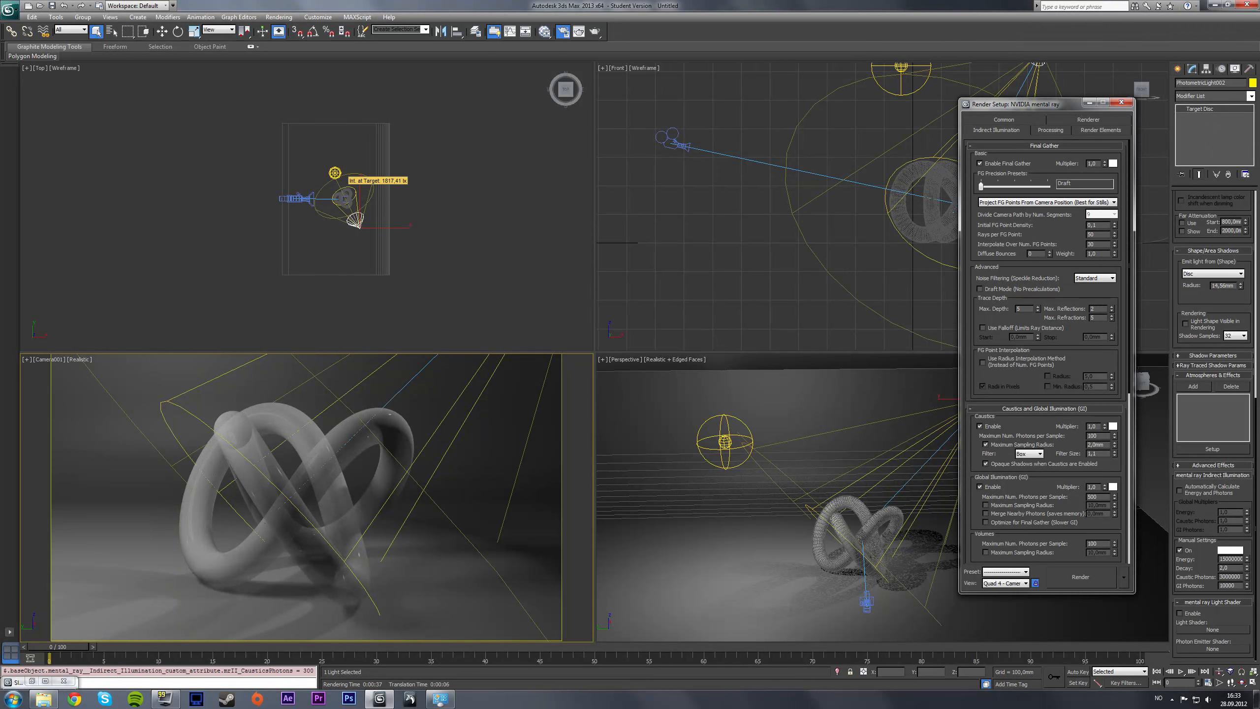
left_click(980, 426)
left_click(980, 426)
Set the caustics Maximum Num. Photons per Sample to 1000 and the caustics filter to Gauss
double_click(1093, 435)
key("Tab")
left_click_drag(1100, 436, 1057, 435)
type("10")
left_click(1027, 454)
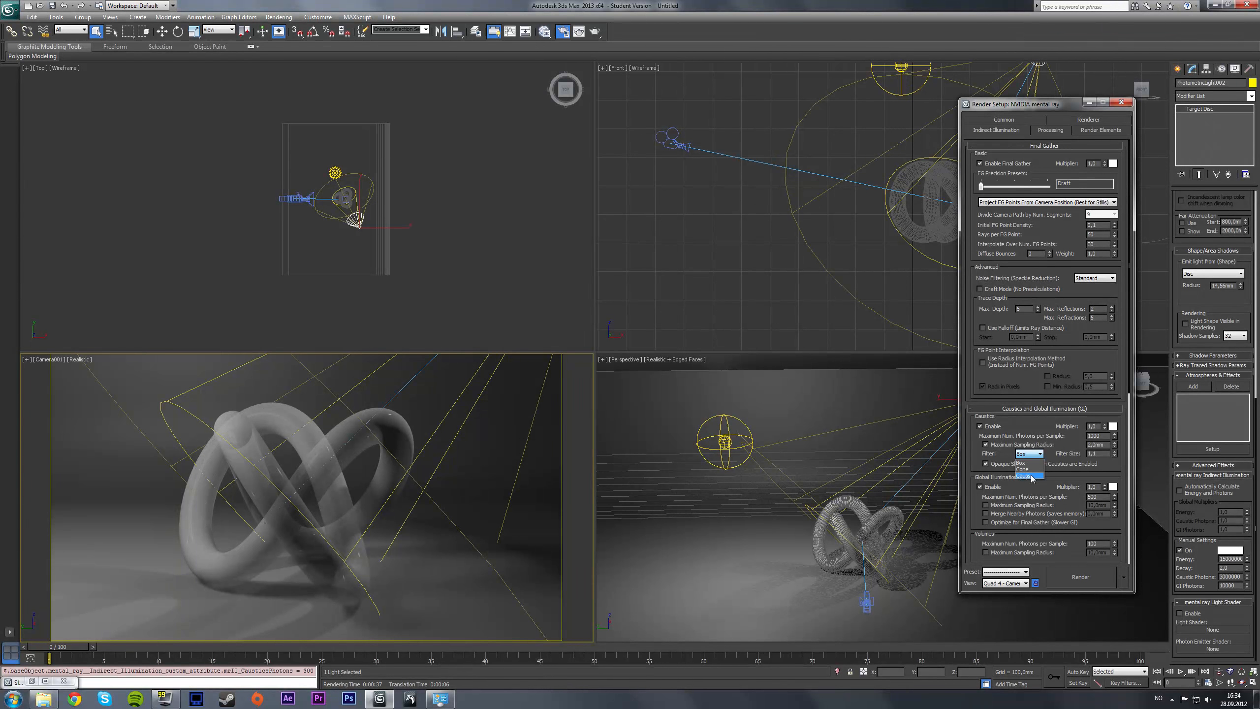
left_click(1029, 476)
key("Tab")
left_click(1079, 439)
Start a test render of the camera view, cancel it partway and close the rendered frame
left_click(1081, 576)
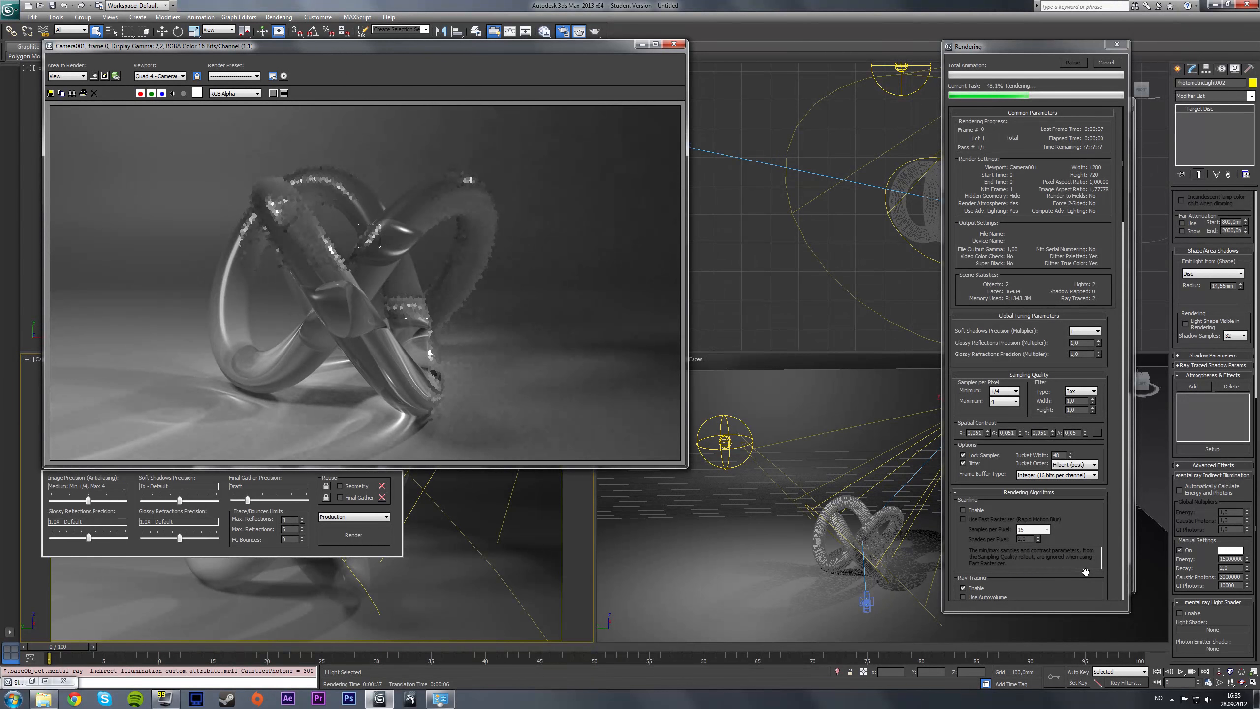
left_click(1106, 62)
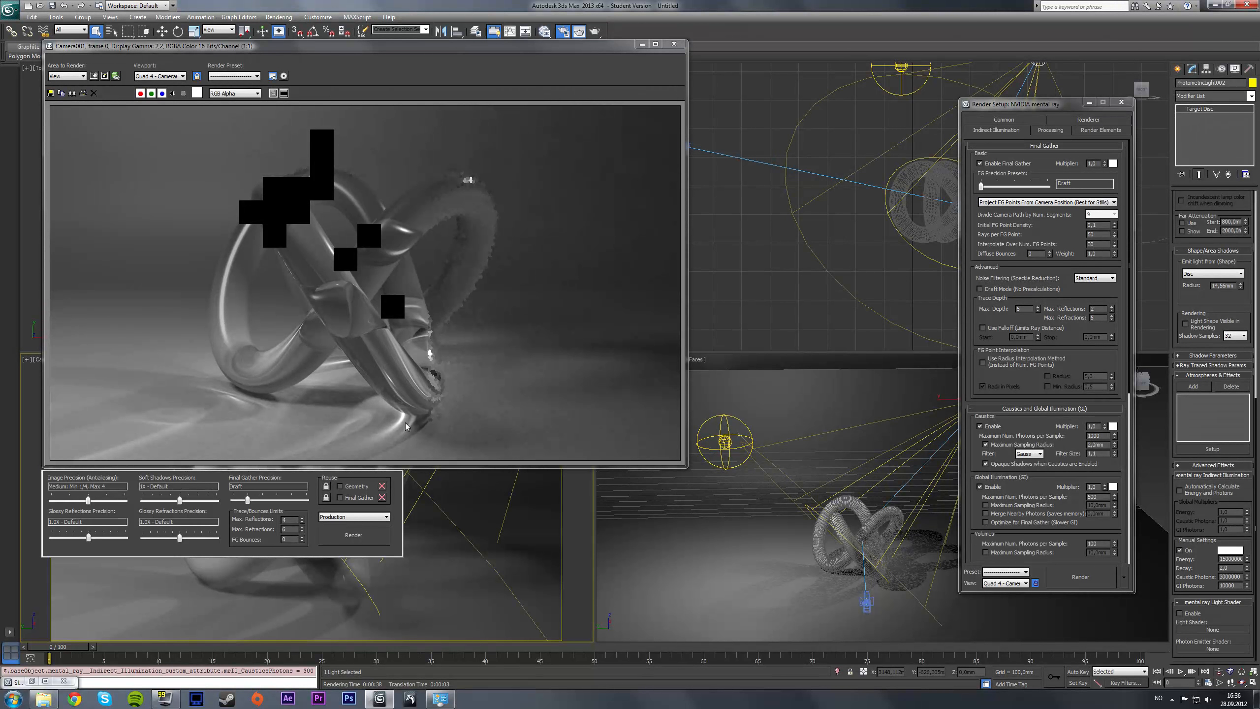
left_click(673, 45)
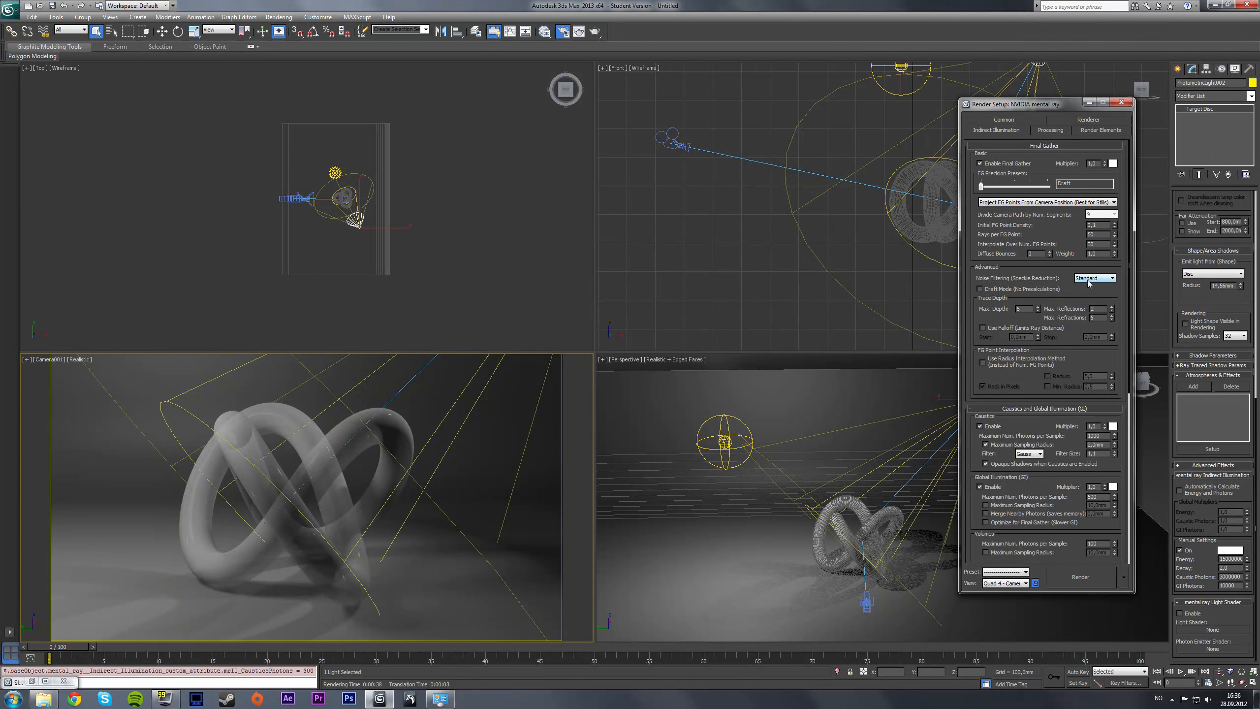
Set the Final Gather noise filtering to Very High and the FG precision preset to Low
left_click(1088, 282)
left_click(1086, 306)
left_click_drag(974, 272, 975, 280)
left_click_drag(986, 189, 999, 187)
Set the caustics Maximum Sampling Radius to 3 mm and the Filter Size to 1,4
double_click(1095, 445)
type("3")
key("Tab")
type("1,4")
Render the camera view to check the caustics, and close the rendered frame and the render settings
left_click(1087, 580)
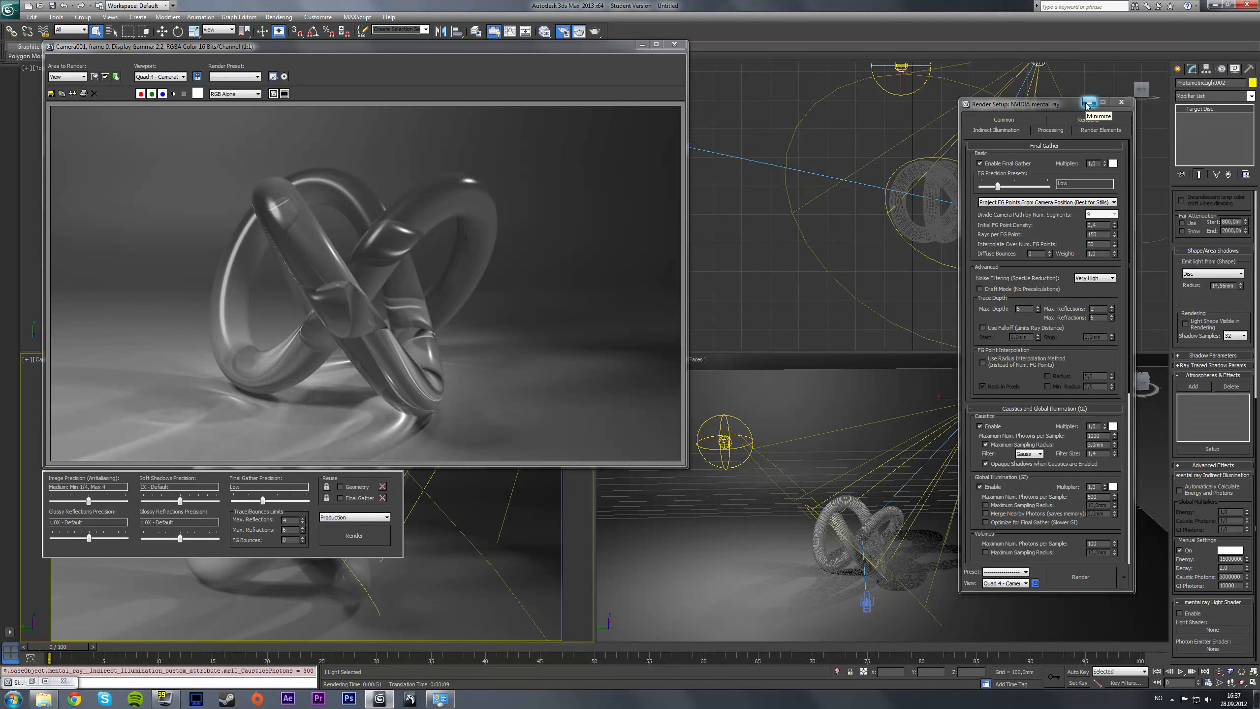
left_click(674, 45)
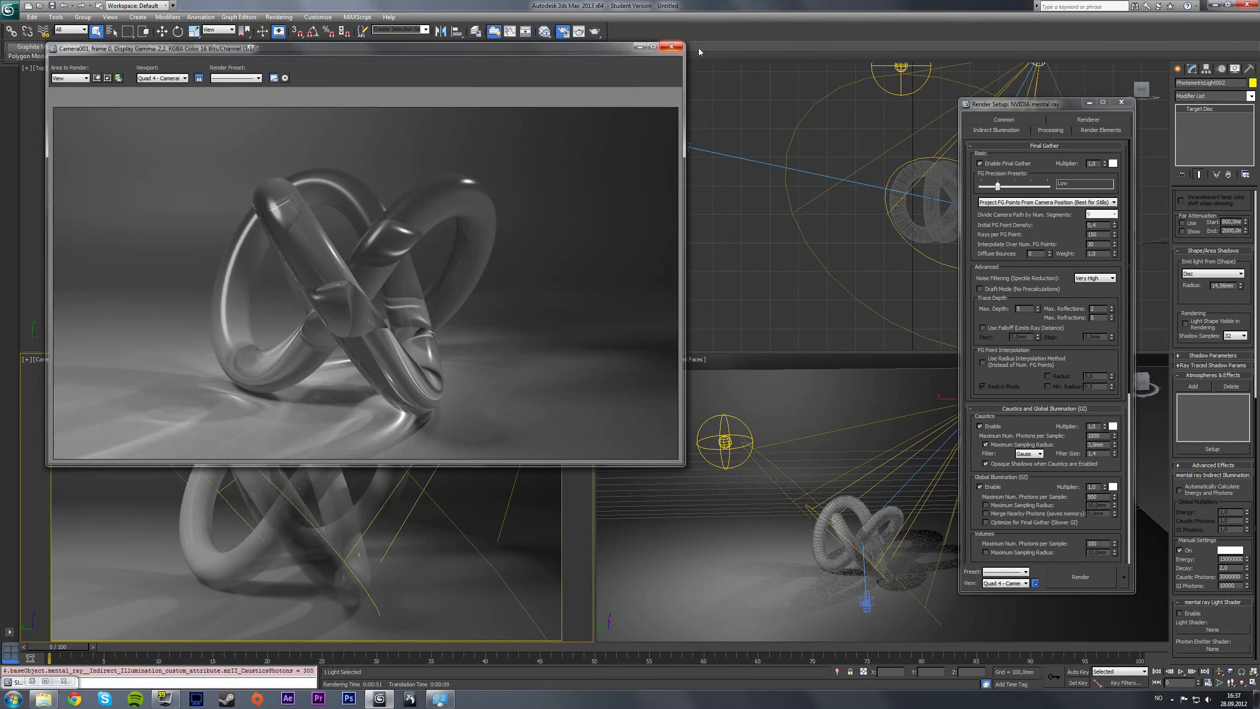
left_click(1121, 102)
Open the Slate Material Editor and reposition its window and the Arch & Design material node
key("m")
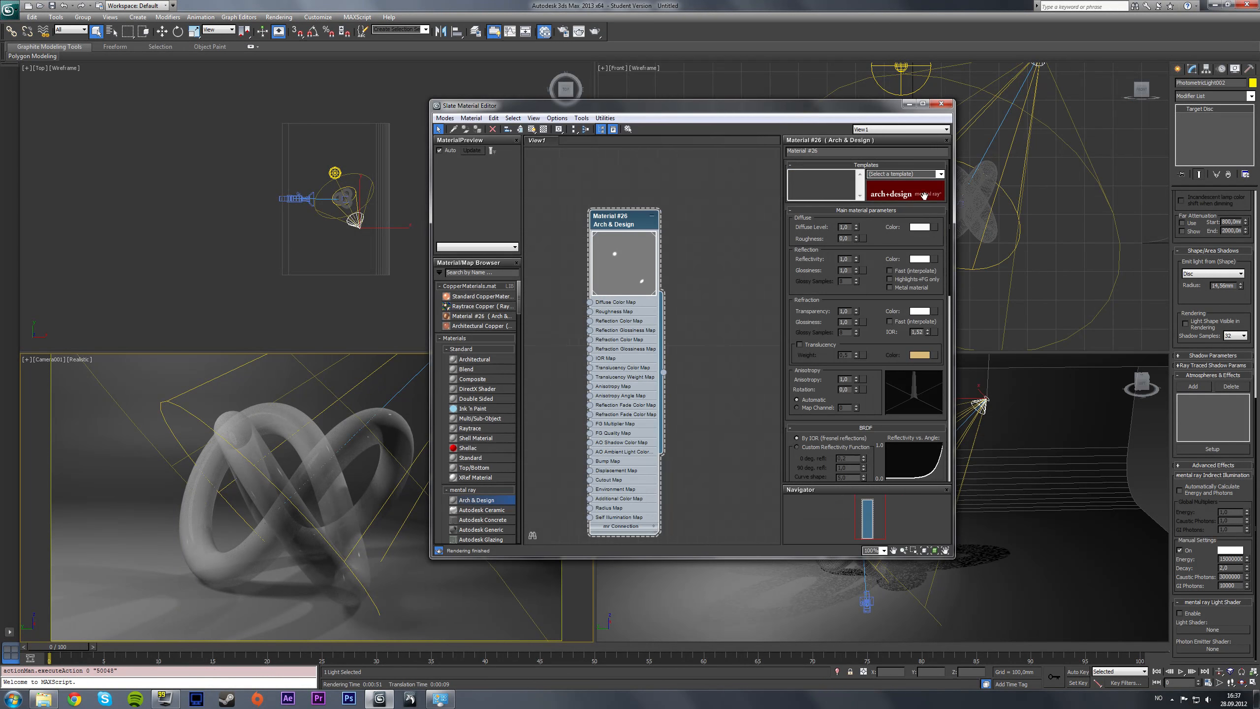
left_click_drag(725, 108, 570, 74)
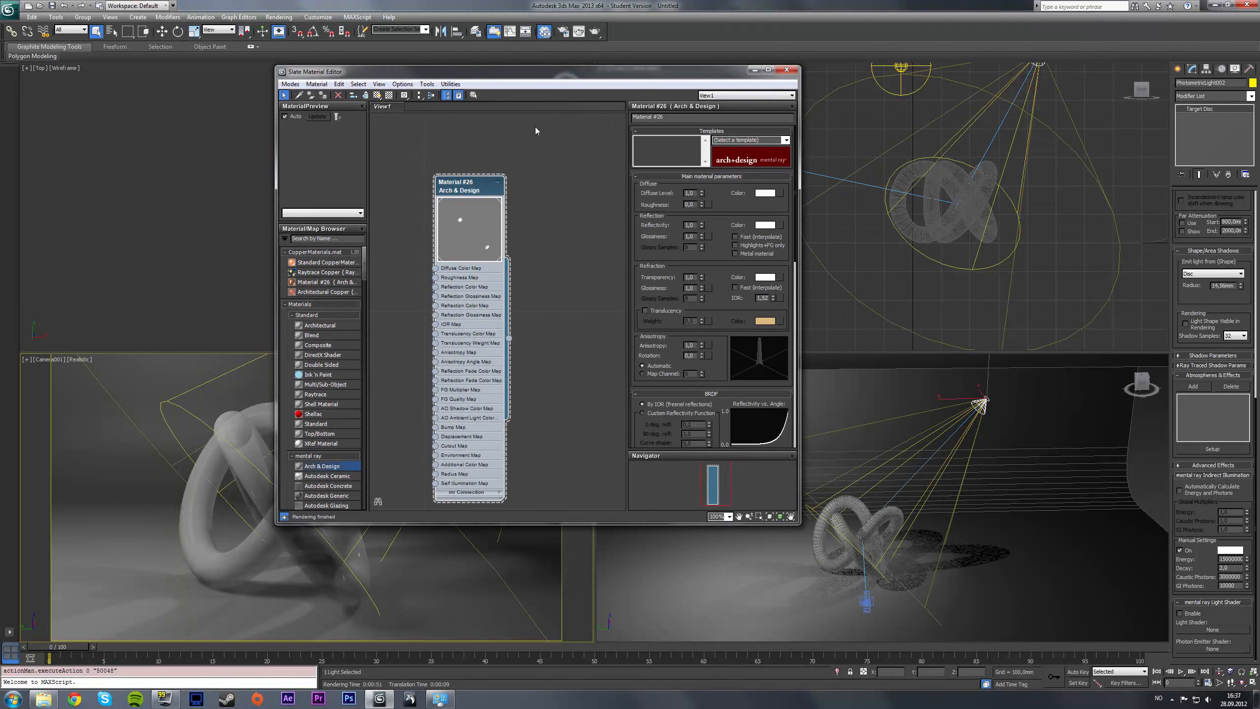
left_click_drag(482, 184, 491, 174)
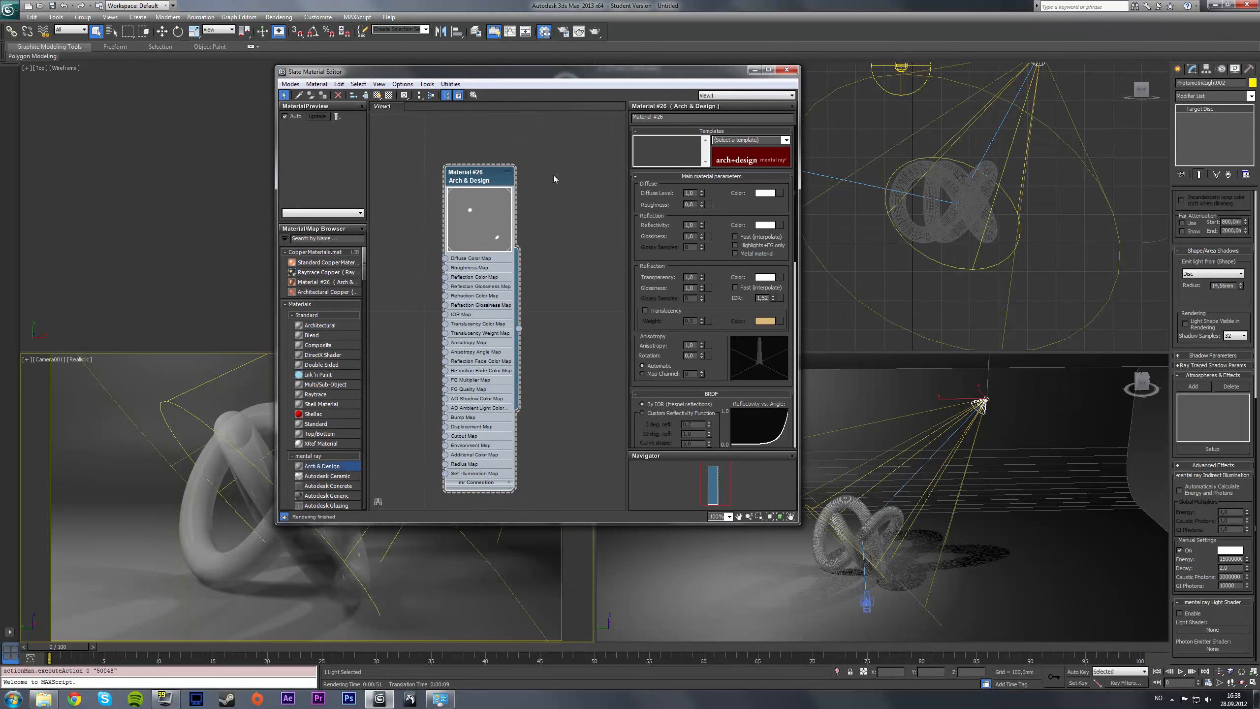
Tint the glass material's refraction color a pale cyan, RGB 215, 249, 255
left_click(767, 276)
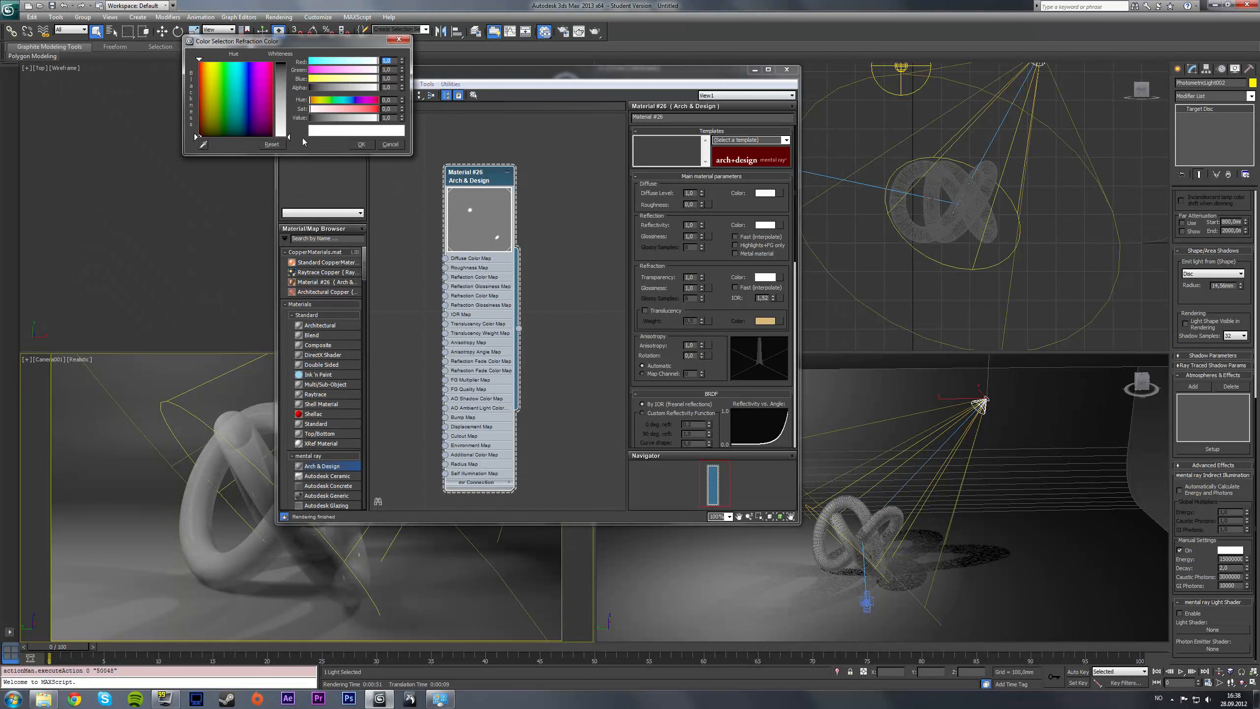
left_click(238, 62)
left_click(281, 68)
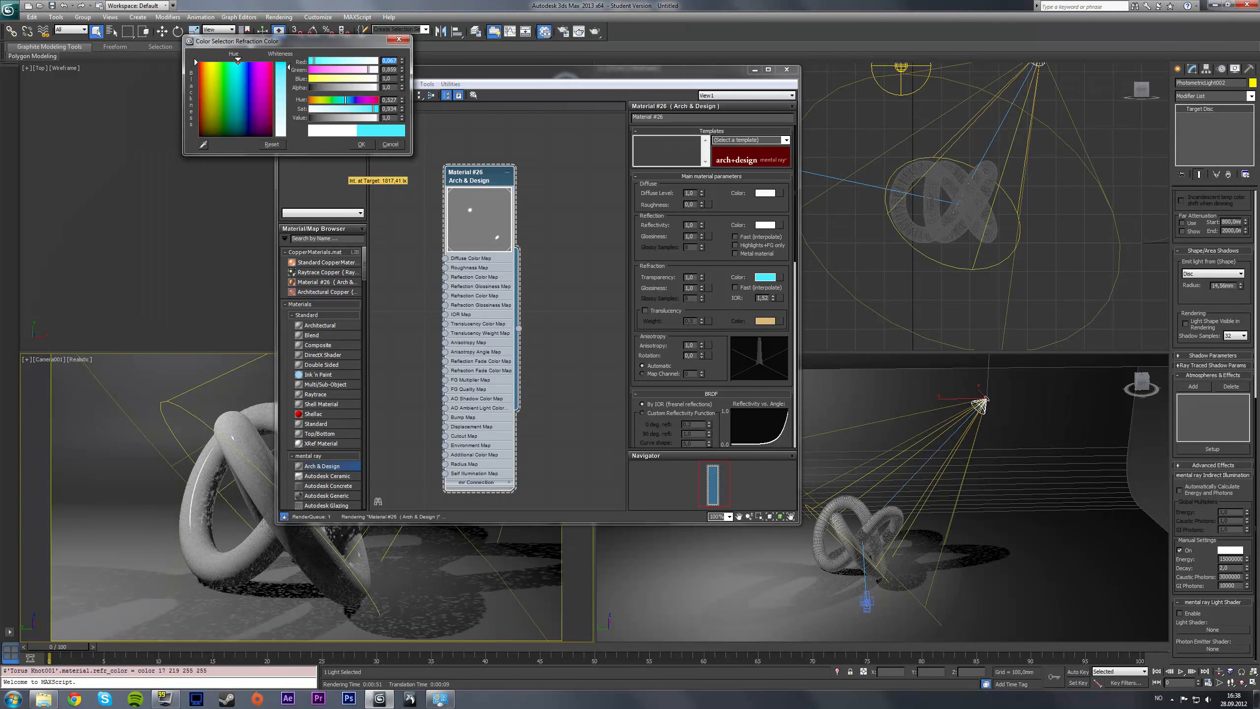
left_click_drag(282, 68, 291, 125)
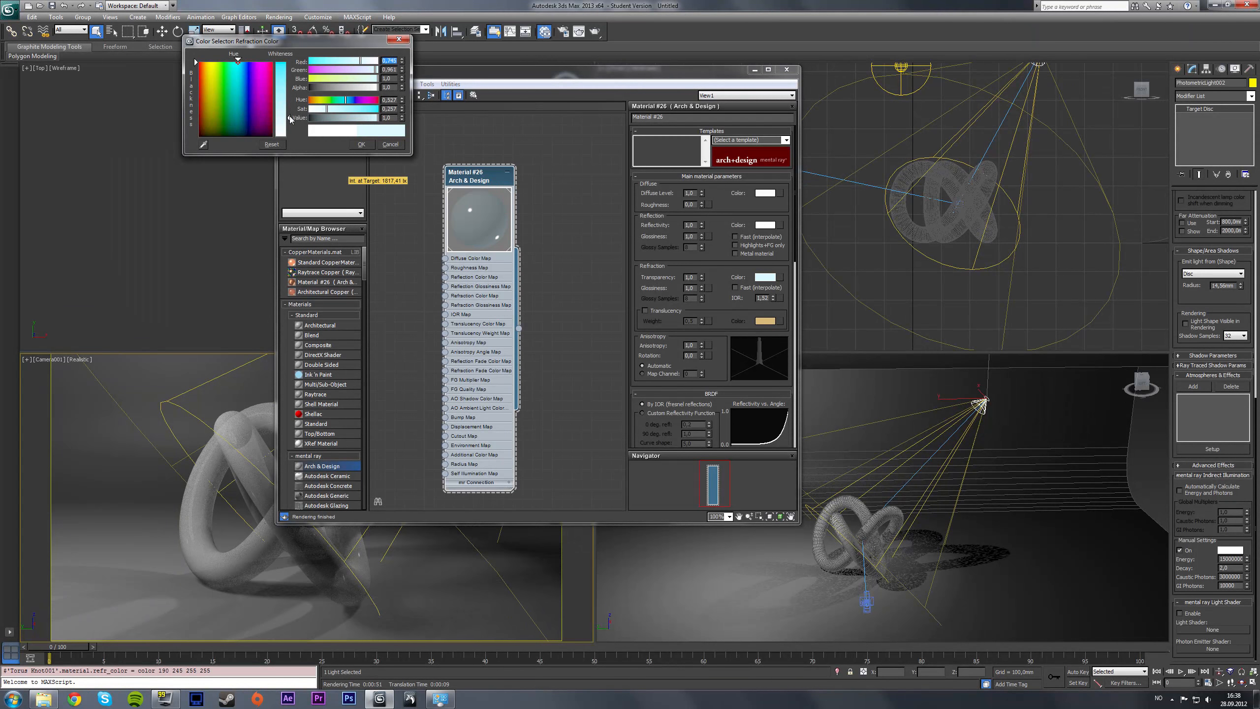
left_click_drag(289, 125, 289, 128)
left_click(361, 144)
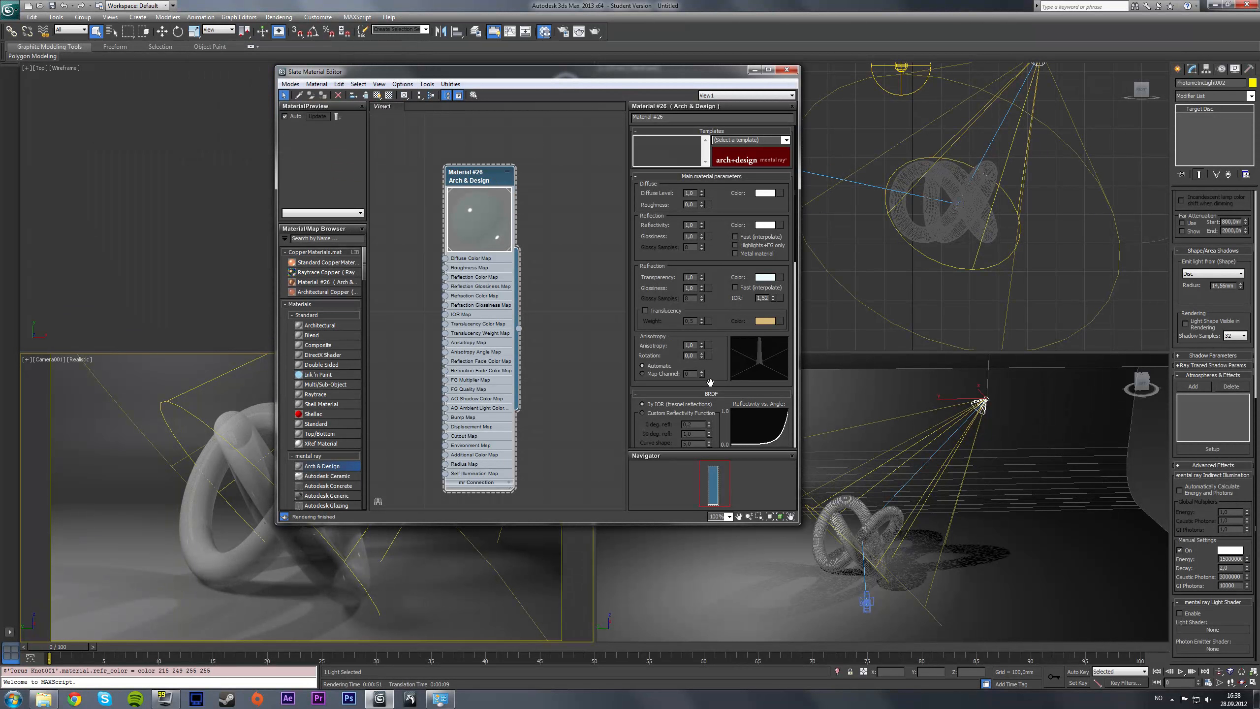
Enable the refraction Max Distance in the material's advanced rendering options and return to the main parameters
scroll(644, 330, "down", 5)
left_click(646, 348)
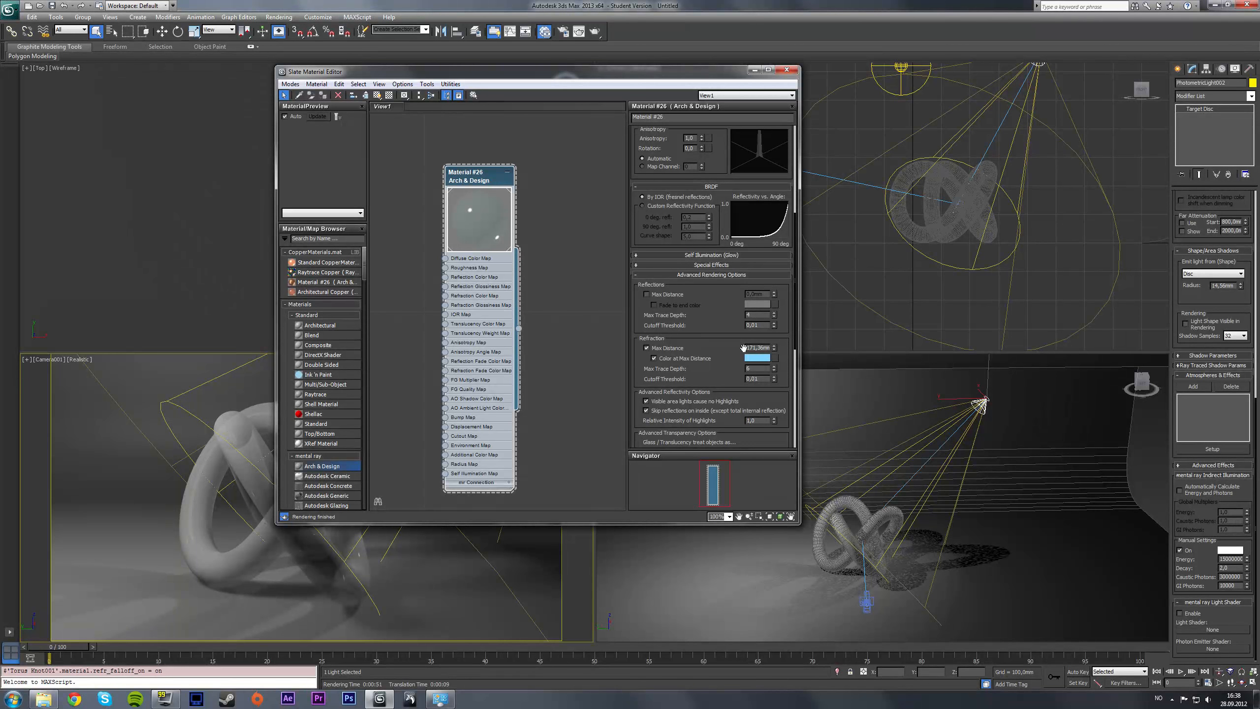
left_click_drag(629, 175, 645, 418)
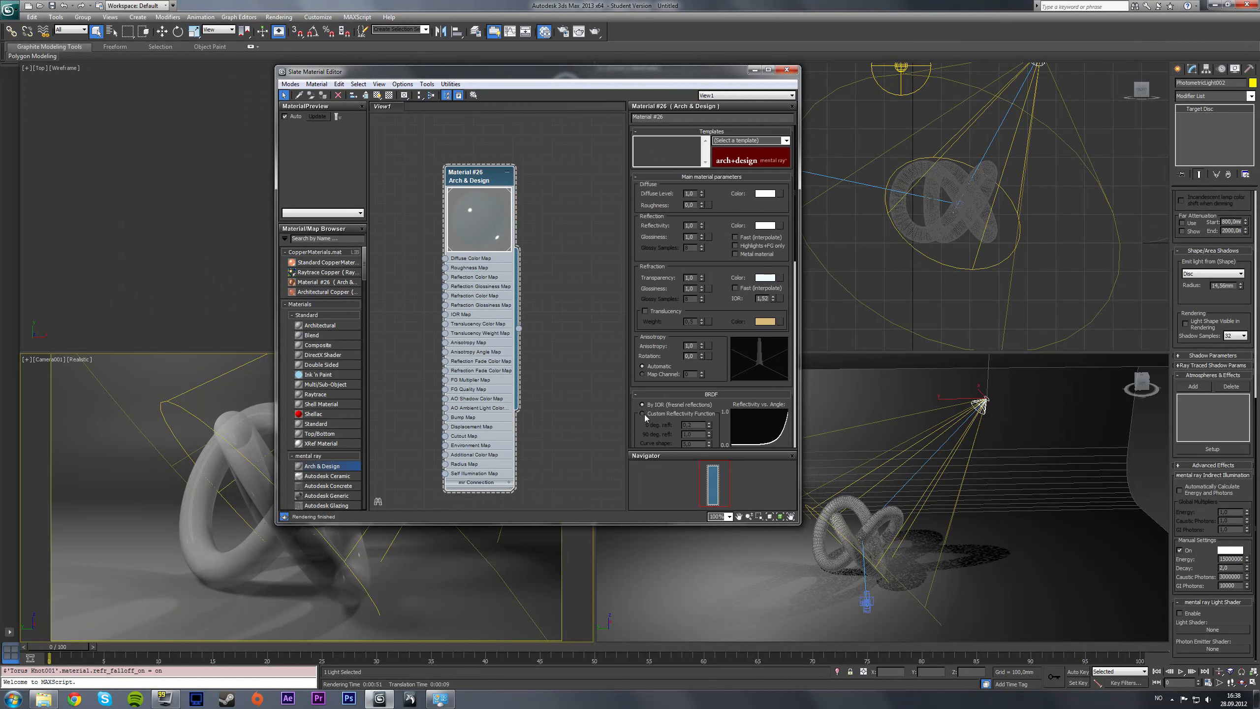
Apply the Glass (Physical) template to the Arch & Design material and check its diffuse color
left_click(786, 140)
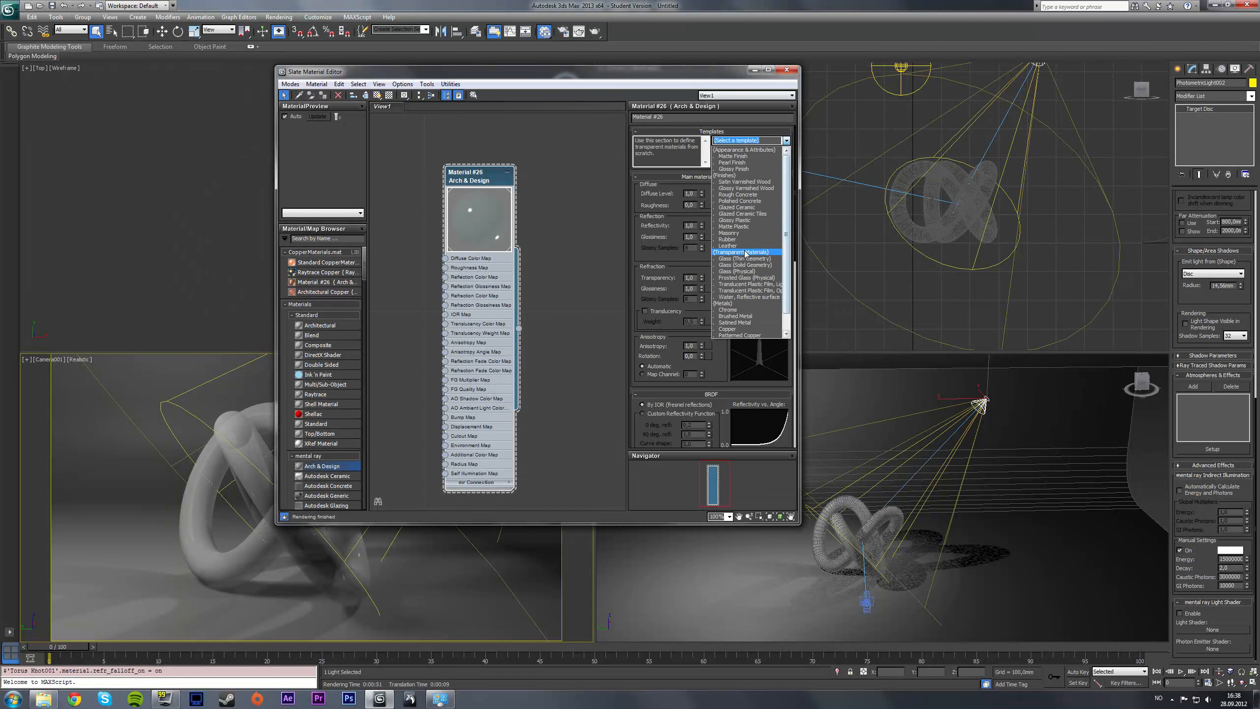
left_click(737, 272)
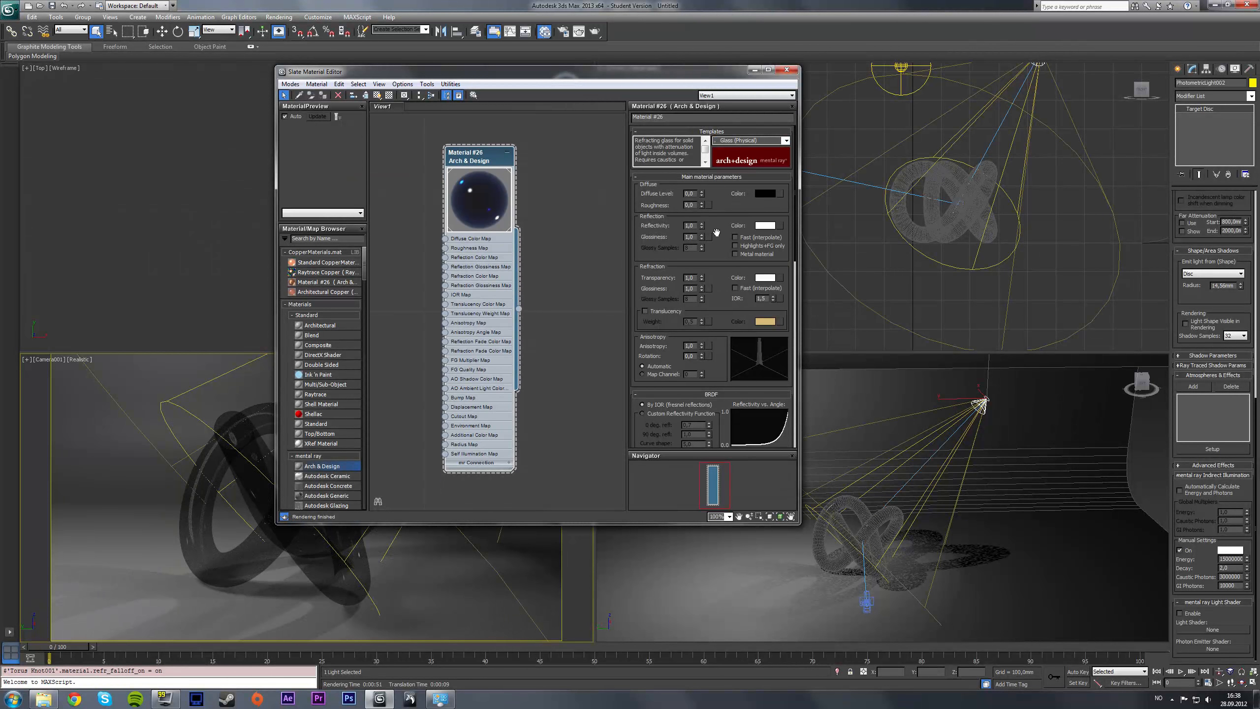
left_click_drag(717, 233, 723, 185)
left_click_drag(722, 244, 709, 296)
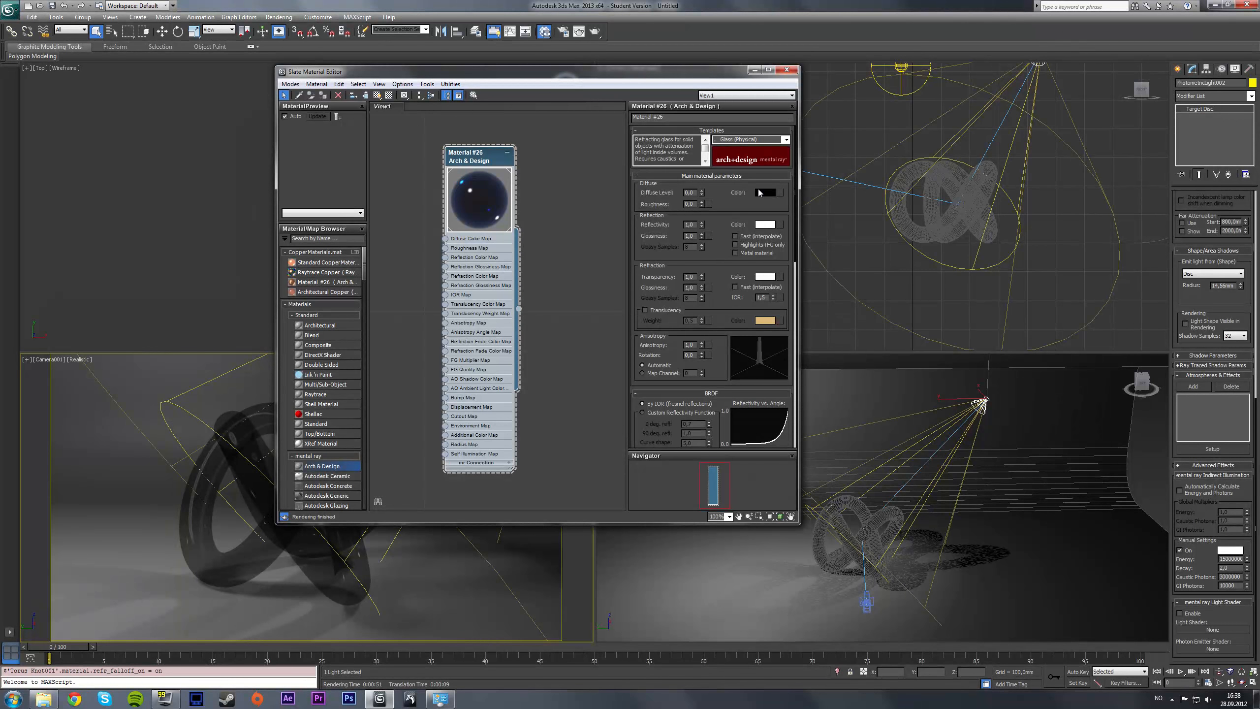
left_click(762, 193)
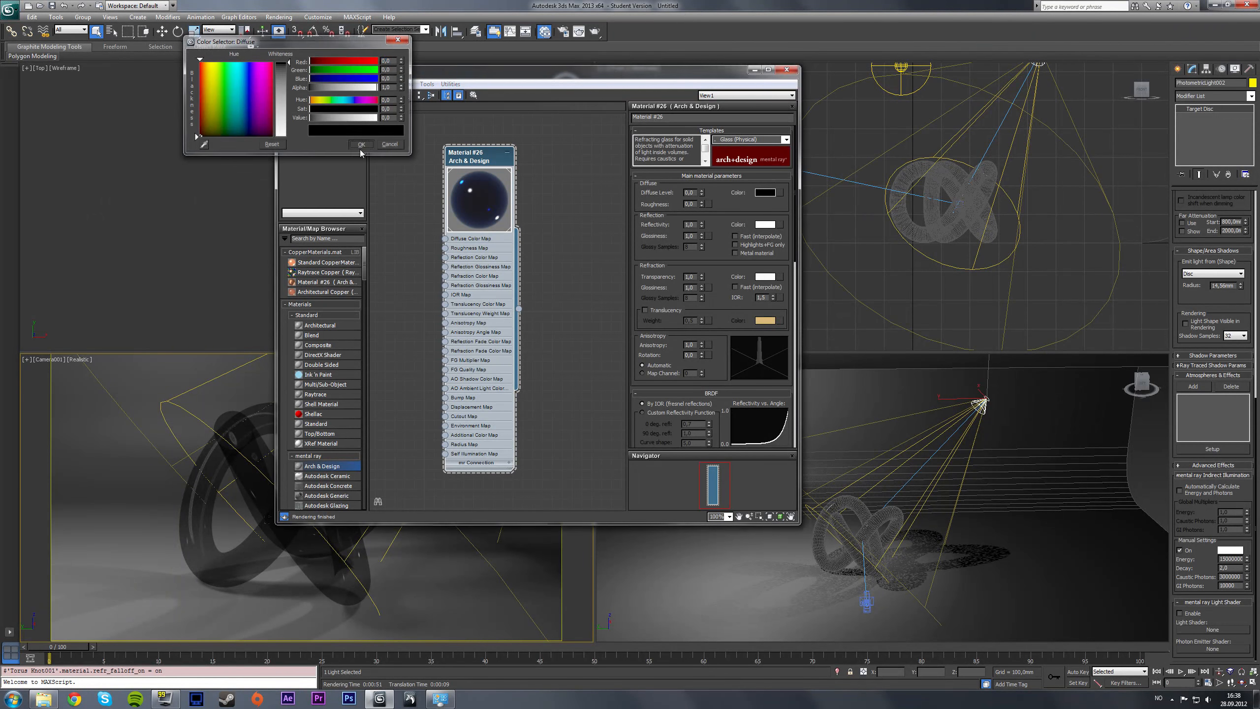
left_click(353, 145)
Copy the refraction's Color at Max Distance and try pasting it onto the material's main refraction color
scroll(750, 409, "down", 5)
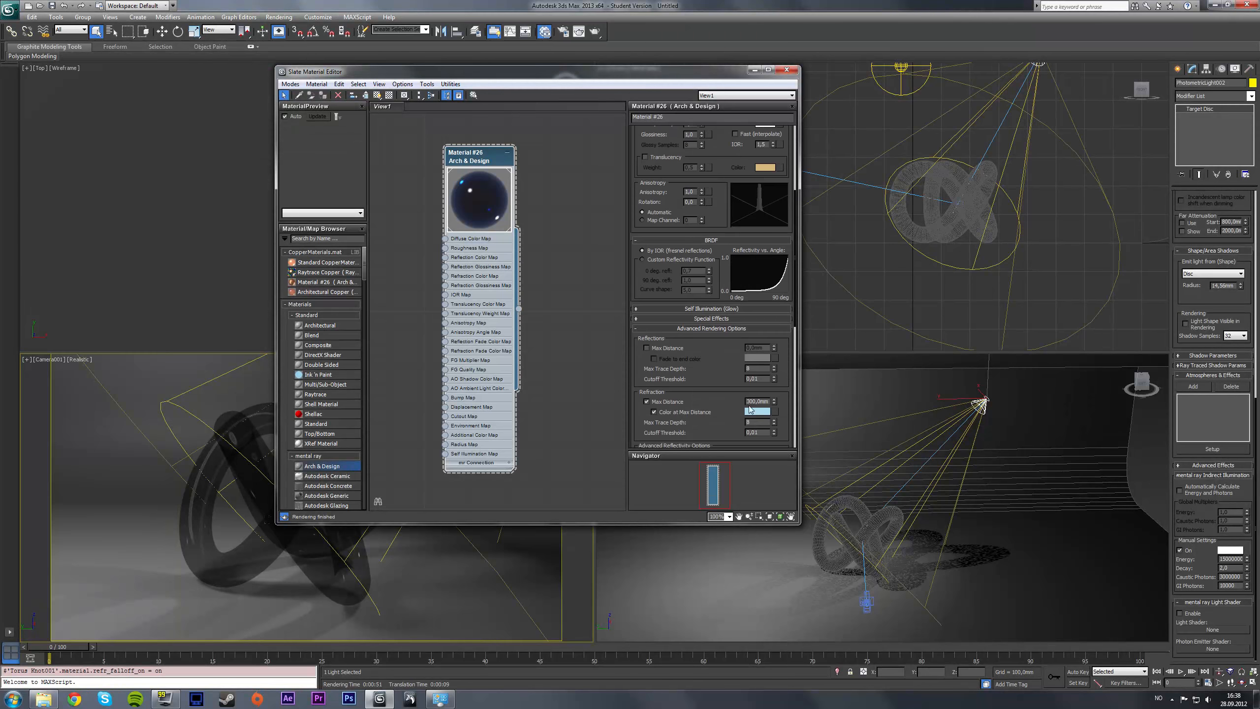
scroll(722, 208, "up", 2)
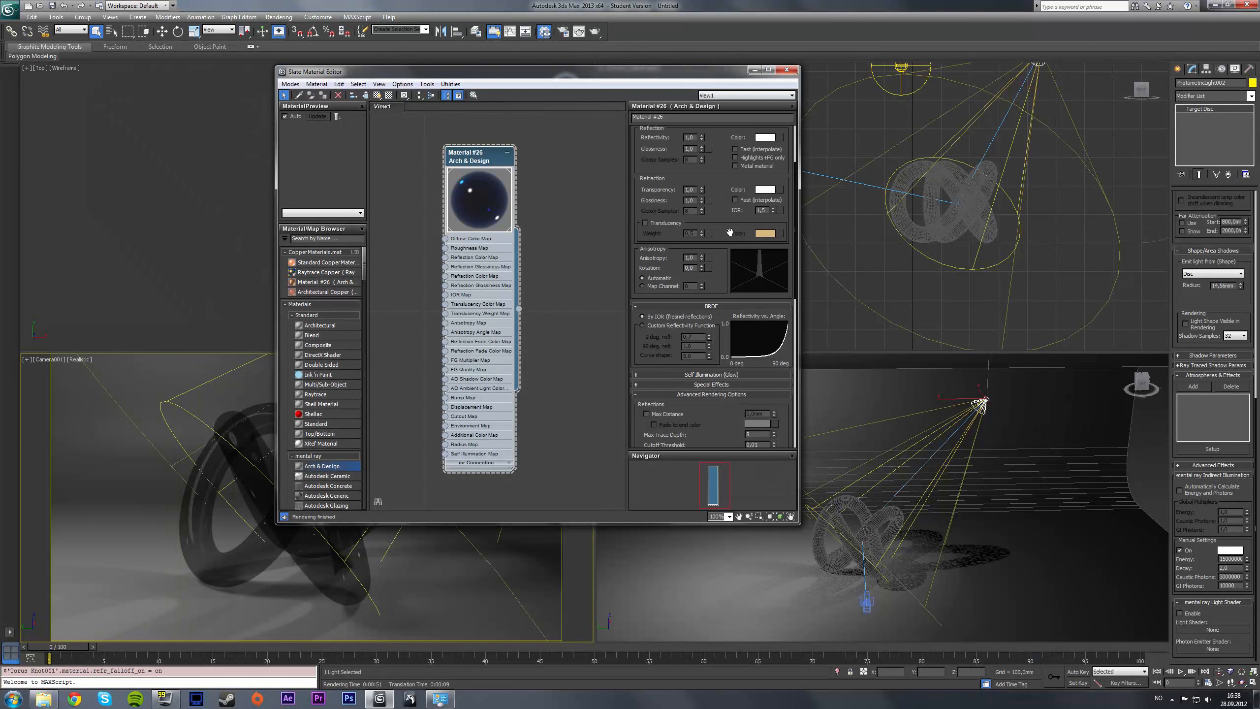
scroll(716, 164, "down", 2)
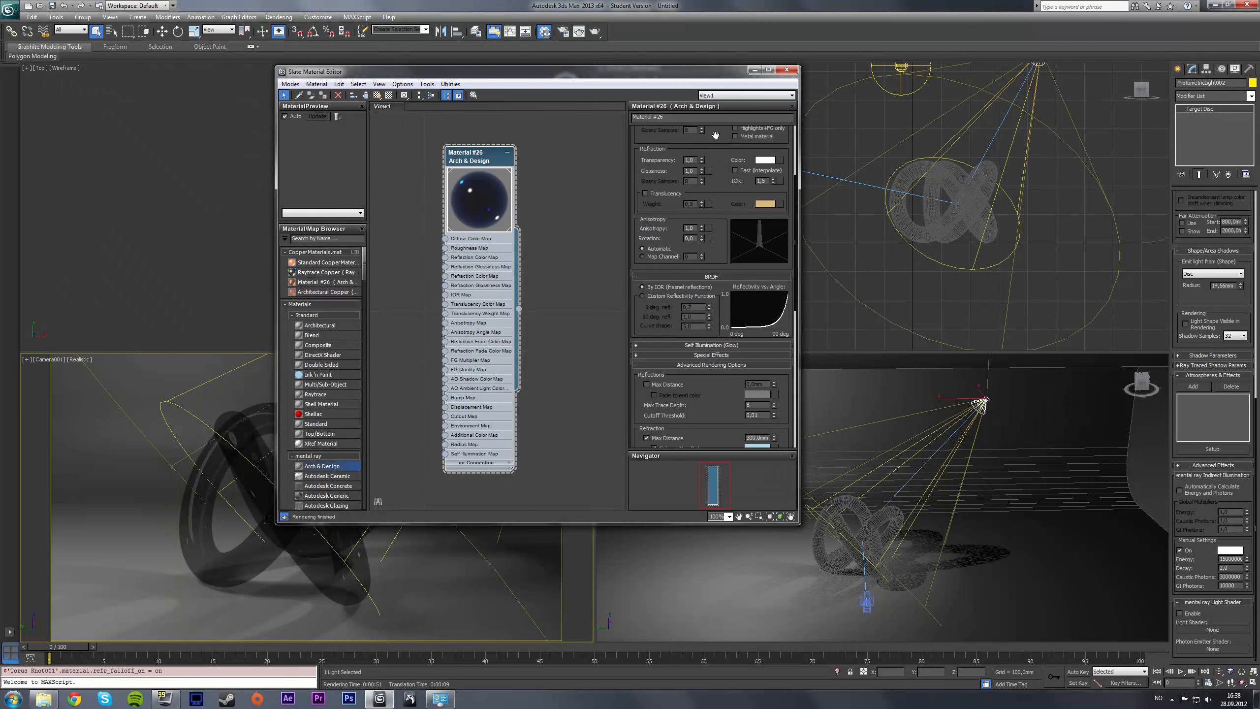
scroll(719, 144, "up", 2)
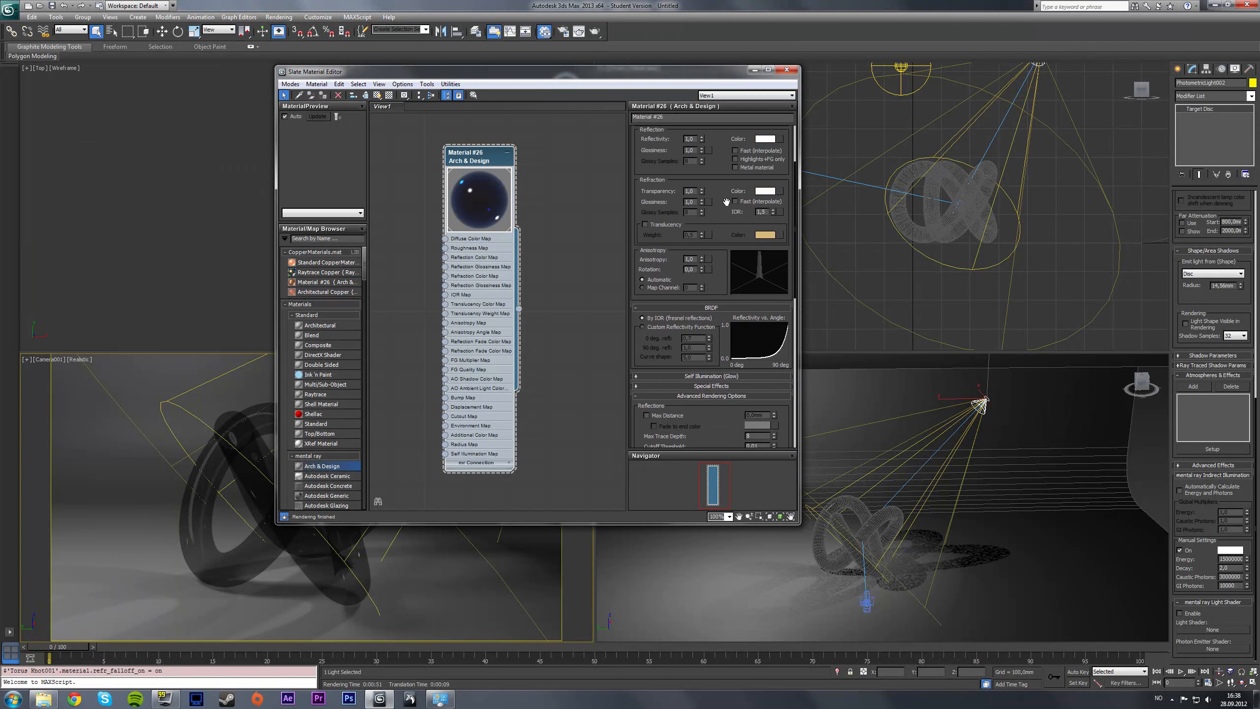
left_click(764, 191)
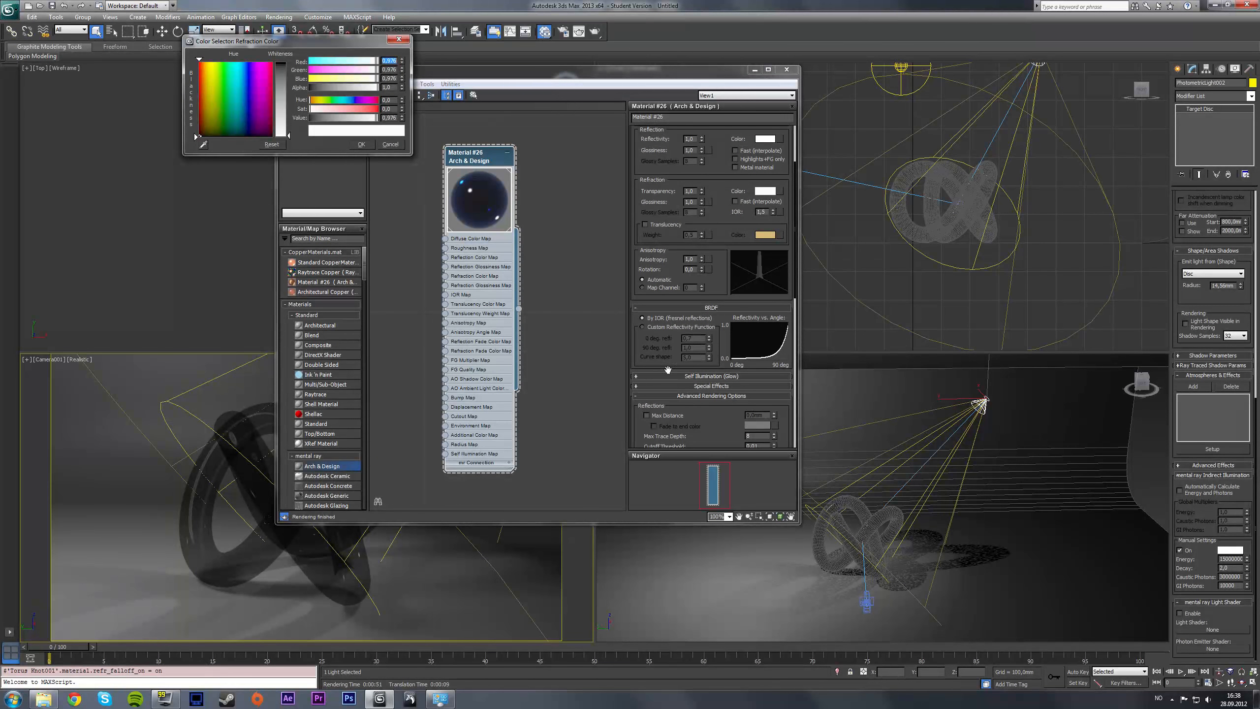
scroll(722, 393, "down", 3)
right_click(759, 373)
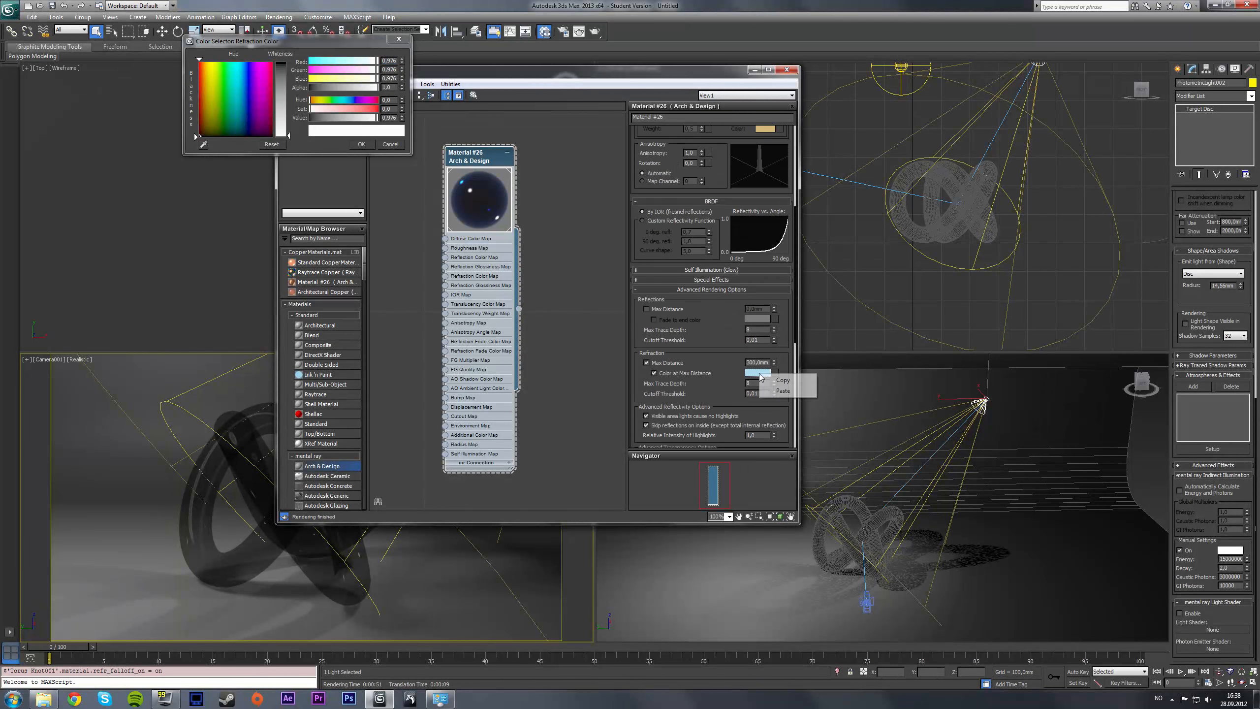
left_click(782, 380)
scroll(766, 379, "up", 2)
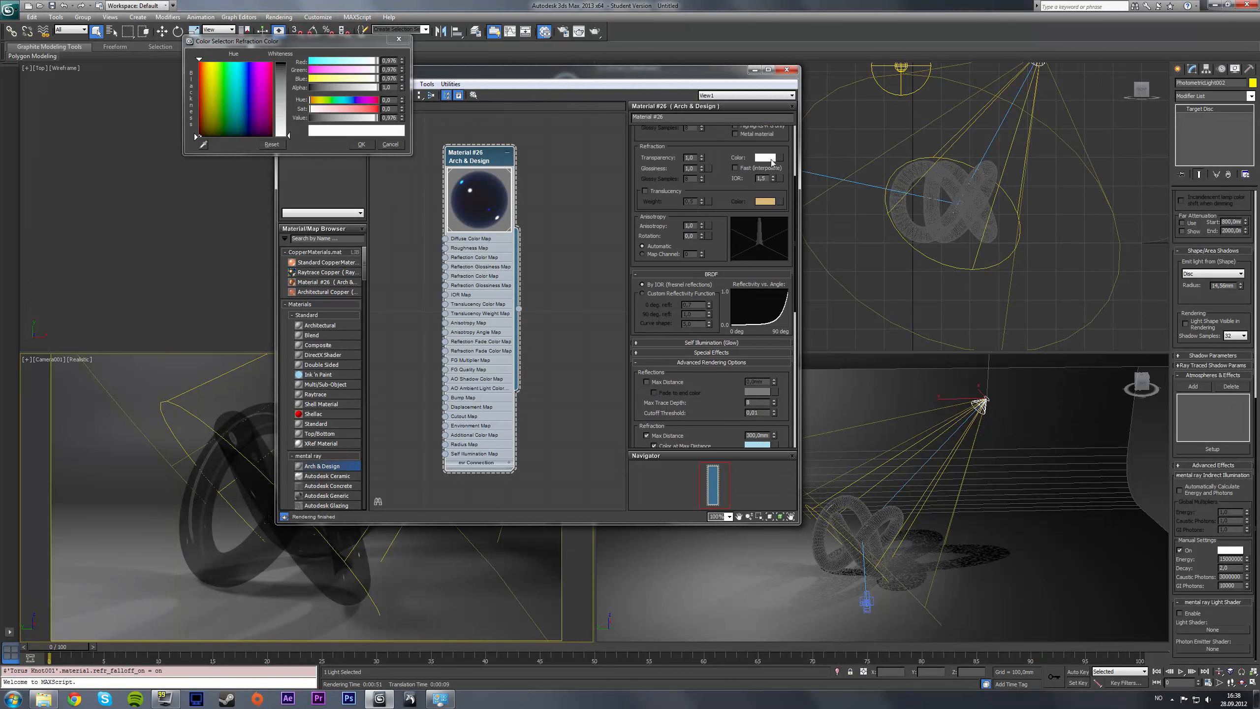
right_click(771, 159)
left_click(793, 177)
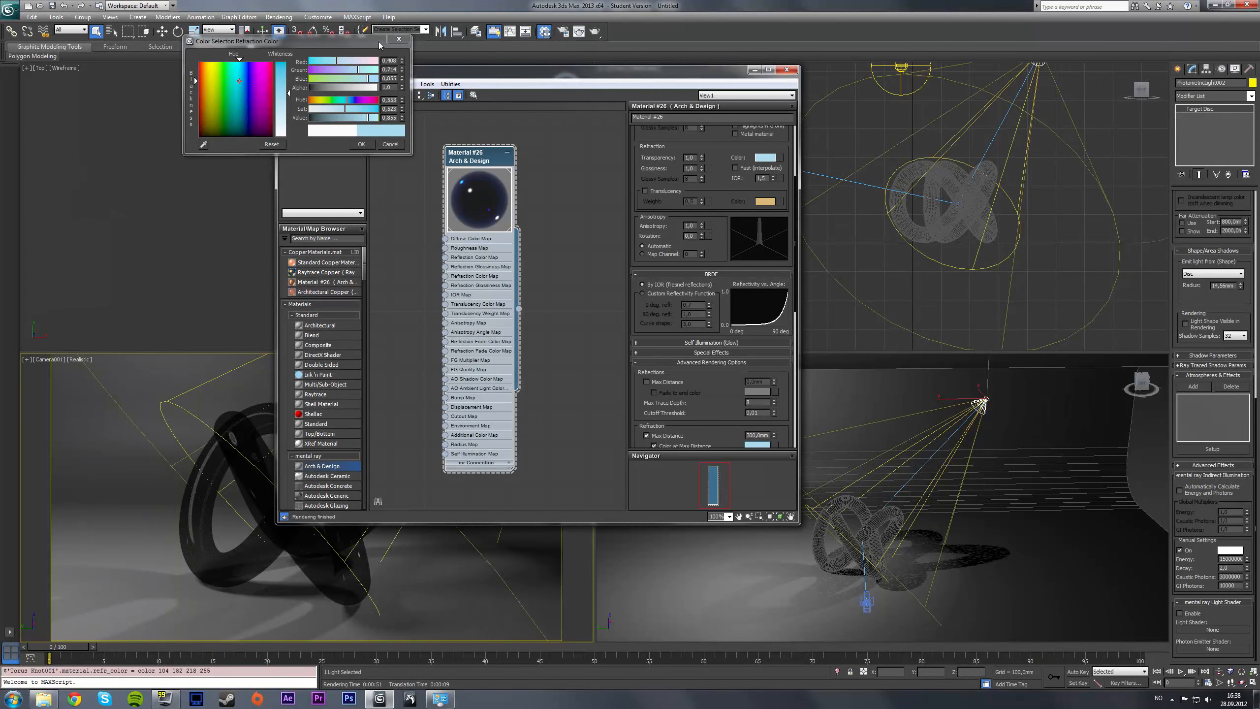
left_click(399, 43)
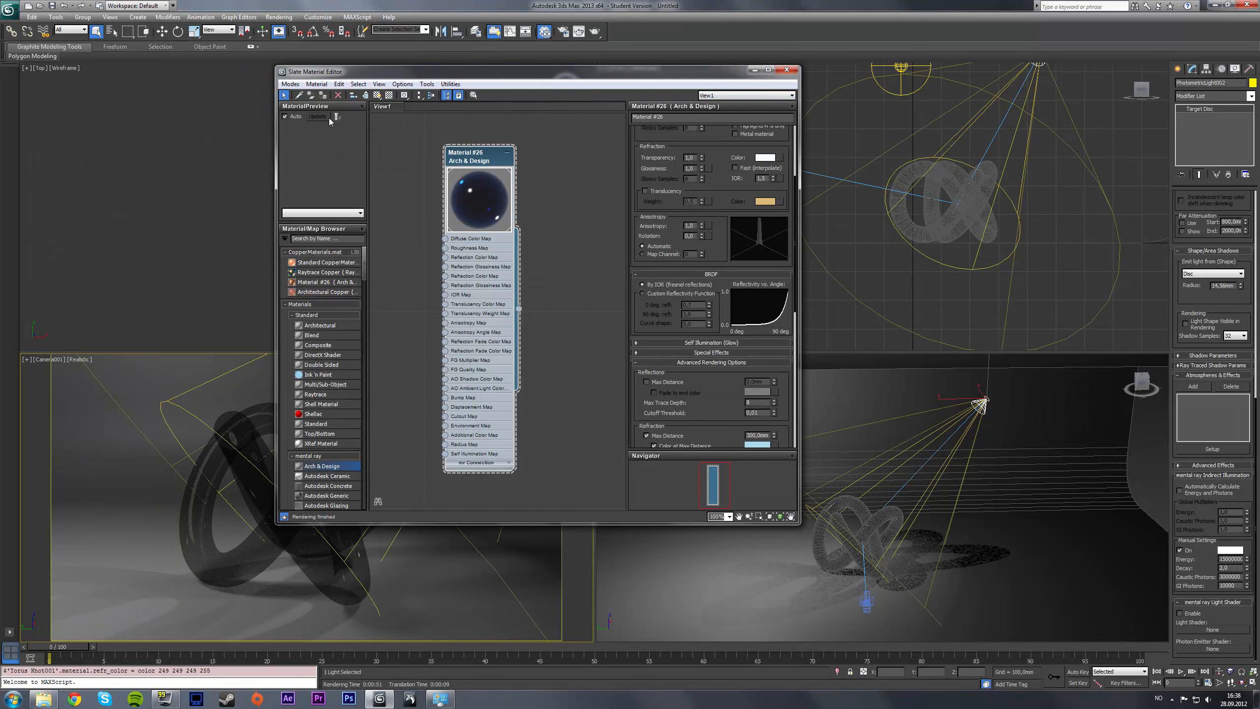
Close the material editor, test-render the camera view, cancel the render partway and close the rendered frame
left_click(786, 69)
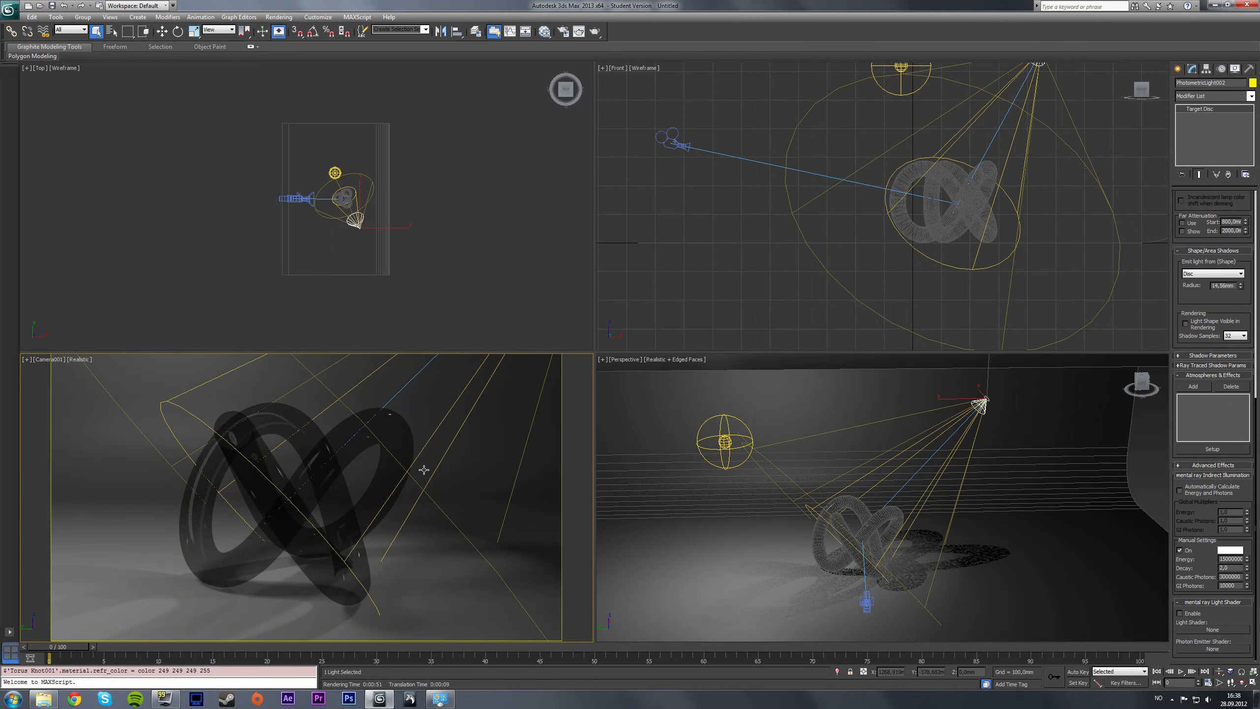
key("shift+q")
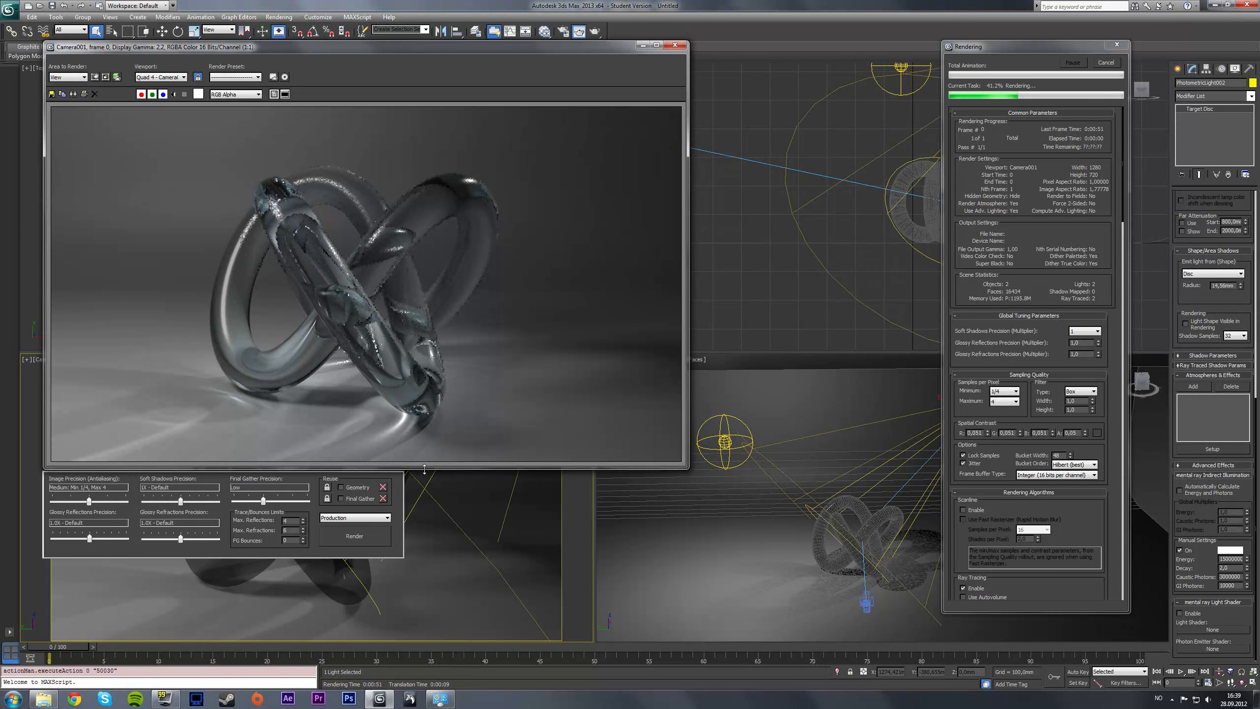
left_click(1106, 62)
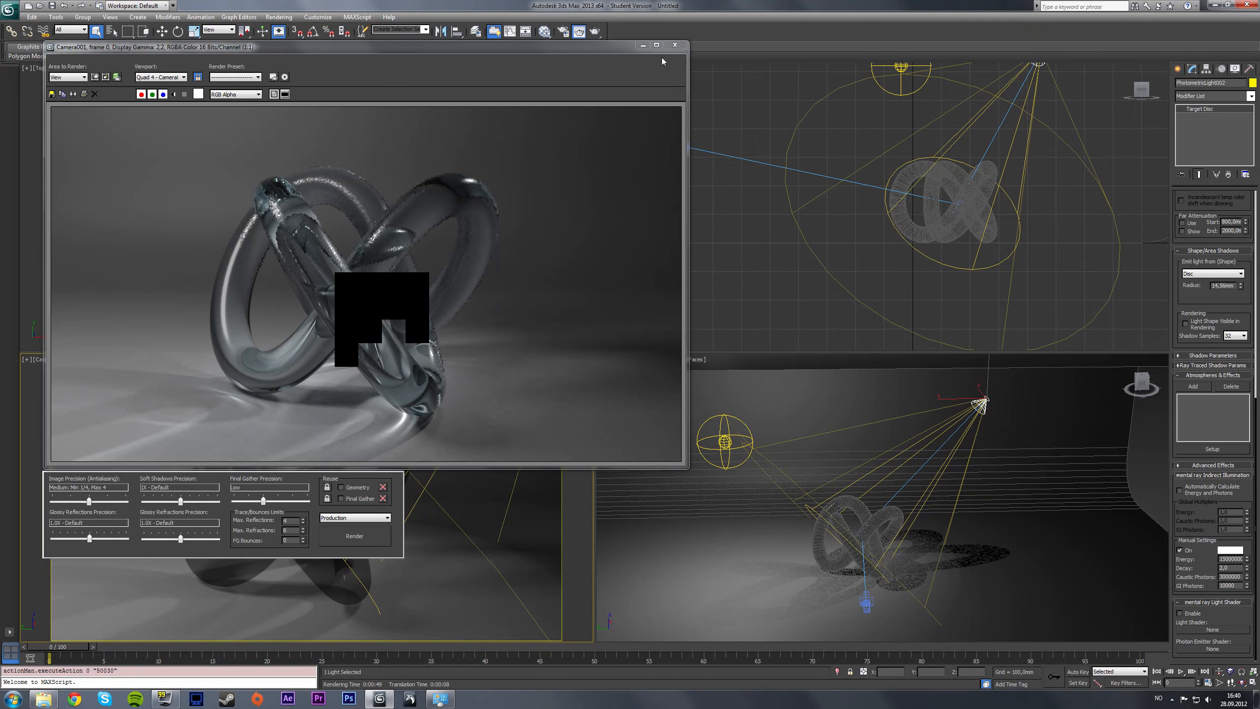
left_click(675, 46)
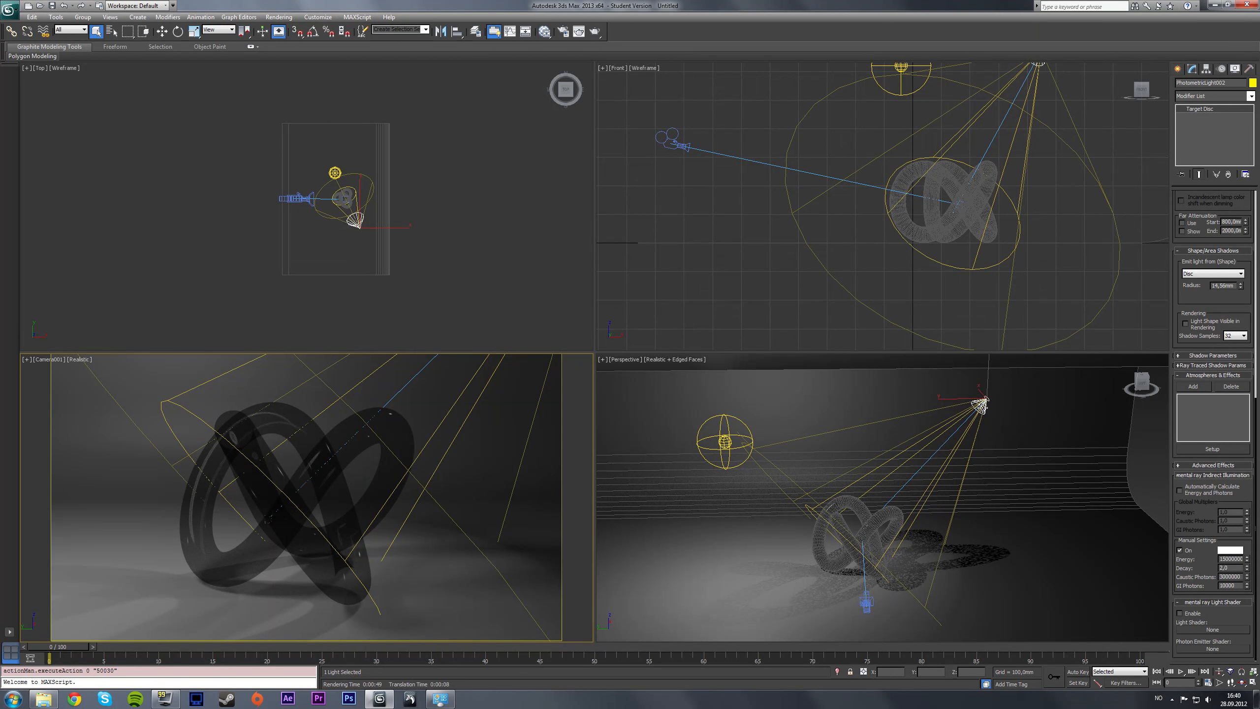
Reopen the material editor and paste the copied light blue max-distance color onto the refraction color
key("m")
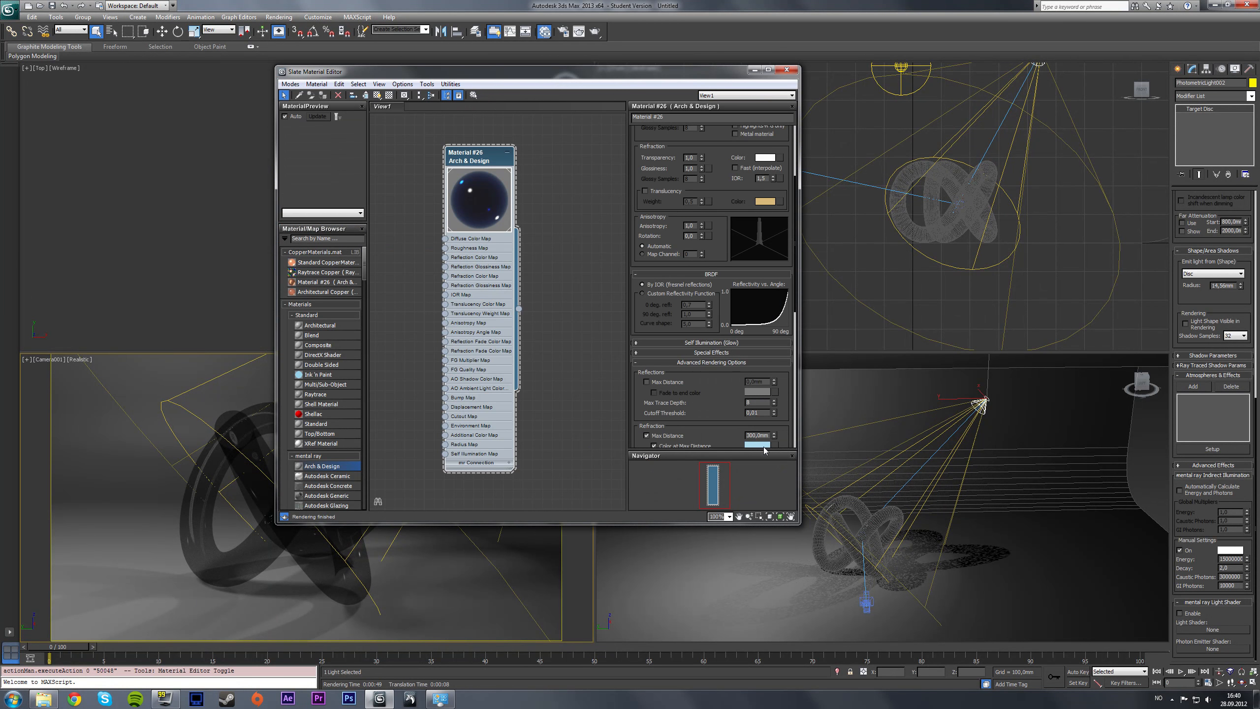
scroll(721, 359, "up", 5)
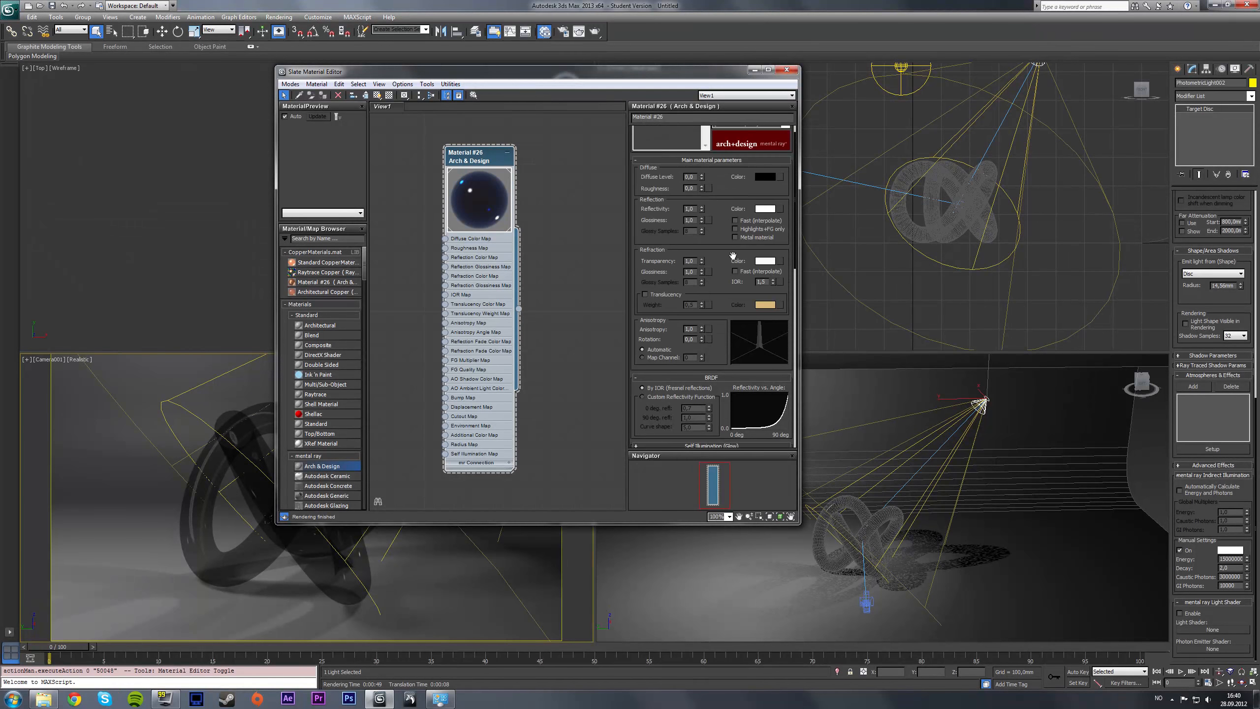
left_click_drag(733, 256, 746, 346)
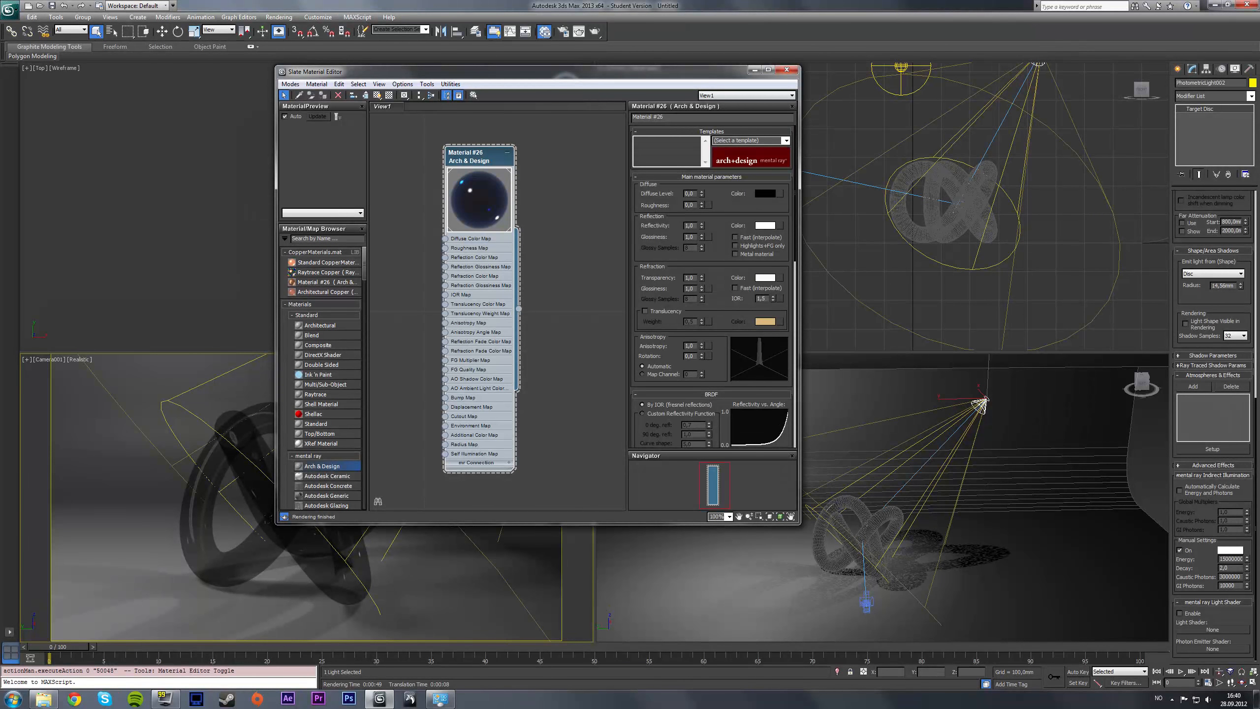
left_click(765, 278)
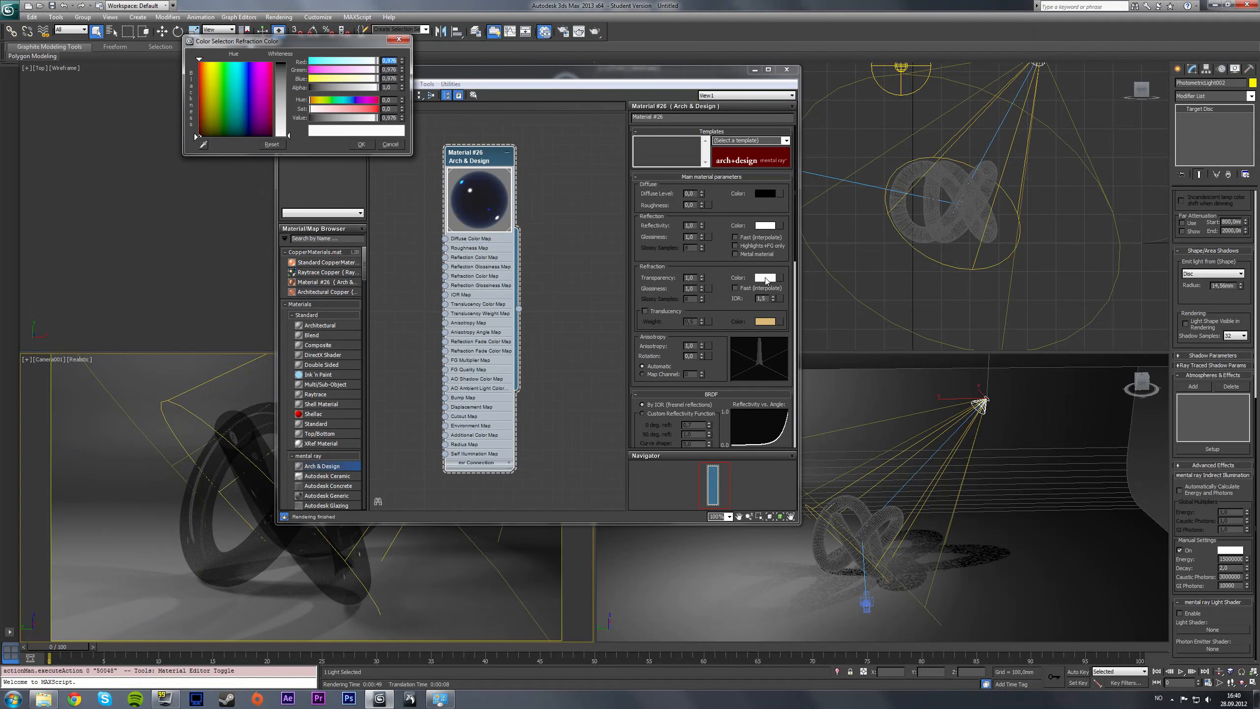
right_click(773, 282)
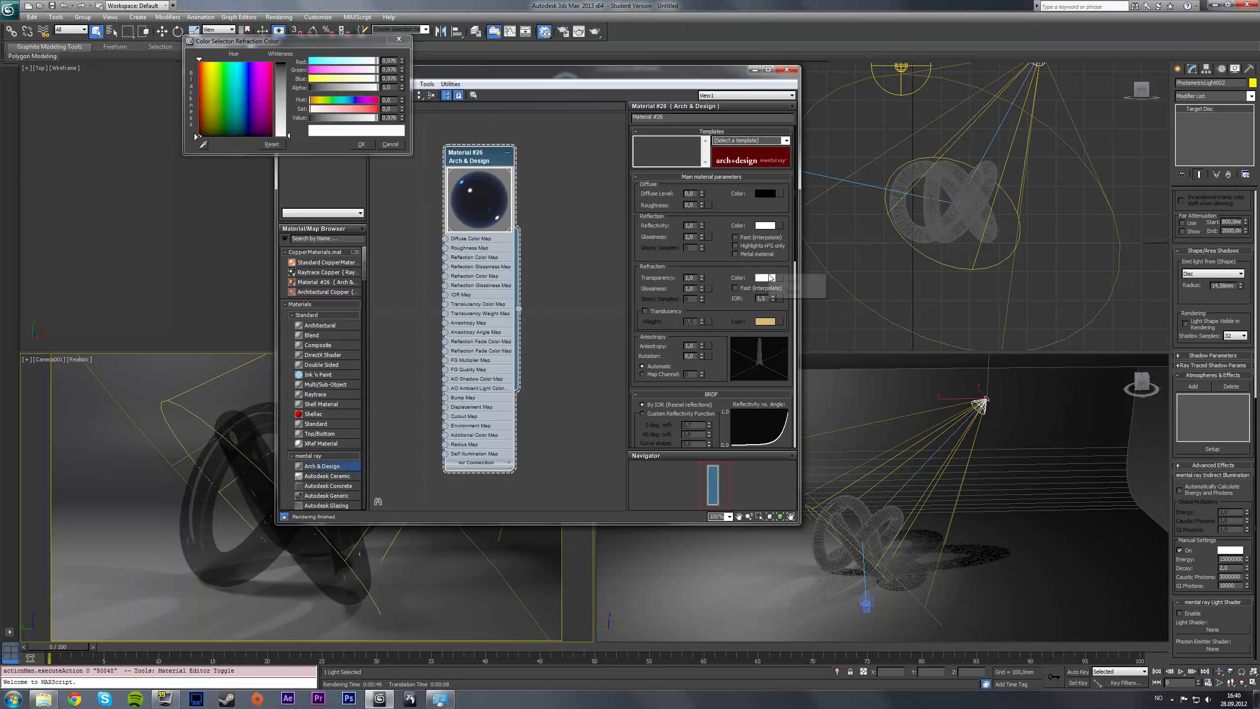
left_click(786, 293)
left_click(786, 293)
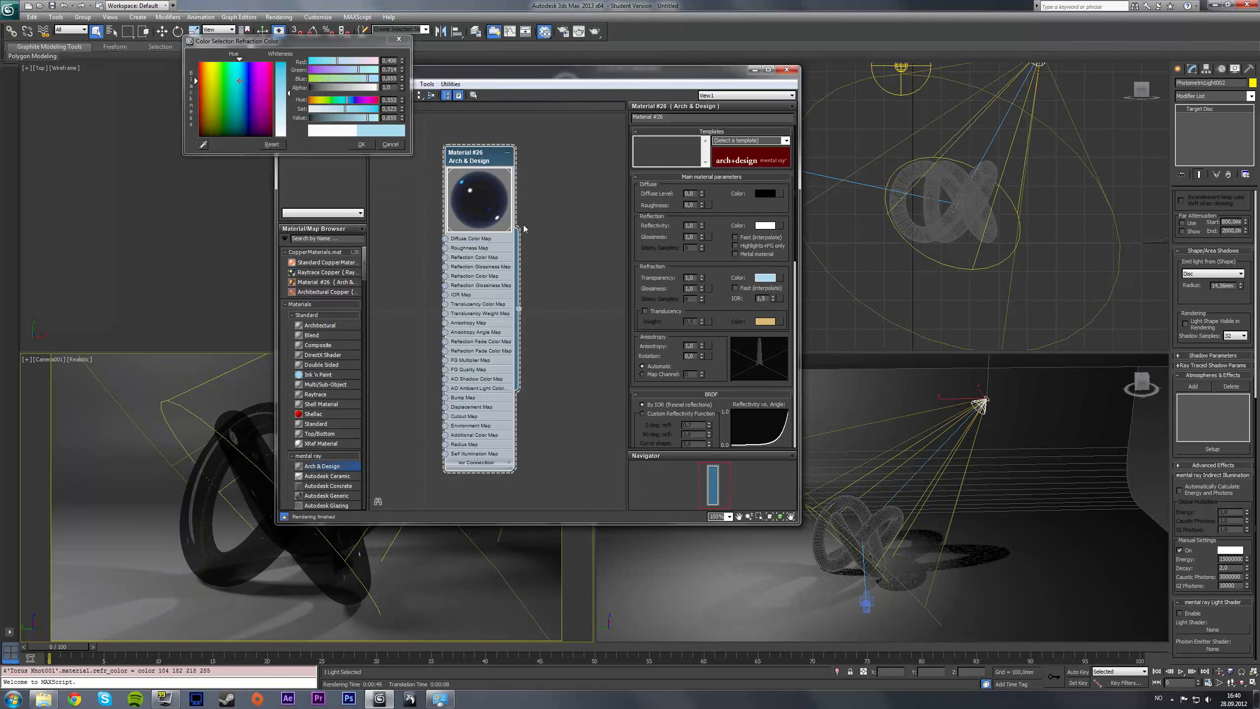
Deepen the refraction color to a more saturated blue, RGB 49, 161, 203, and accept it
left_click_drag(290, 93, 290, 86)
left_click(356, 147)
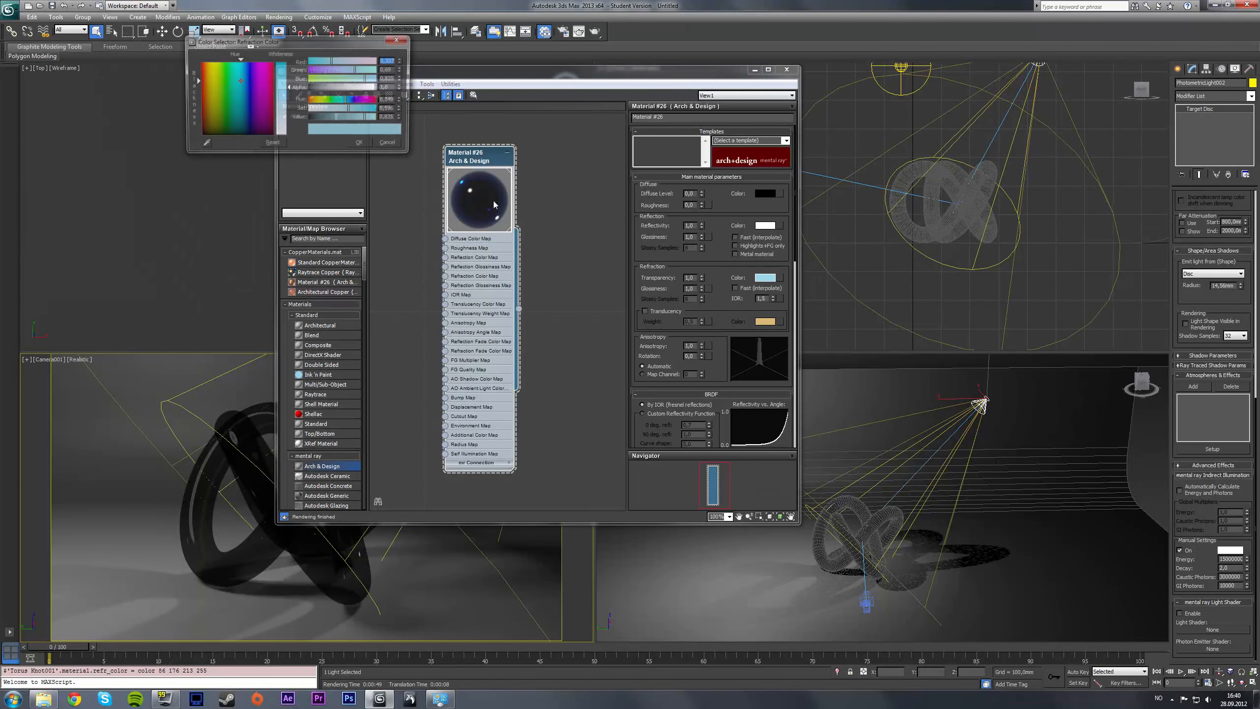
left_click(765, 277)
left_click_drag(290, 86, 290, 77)
left_click(361, 143)
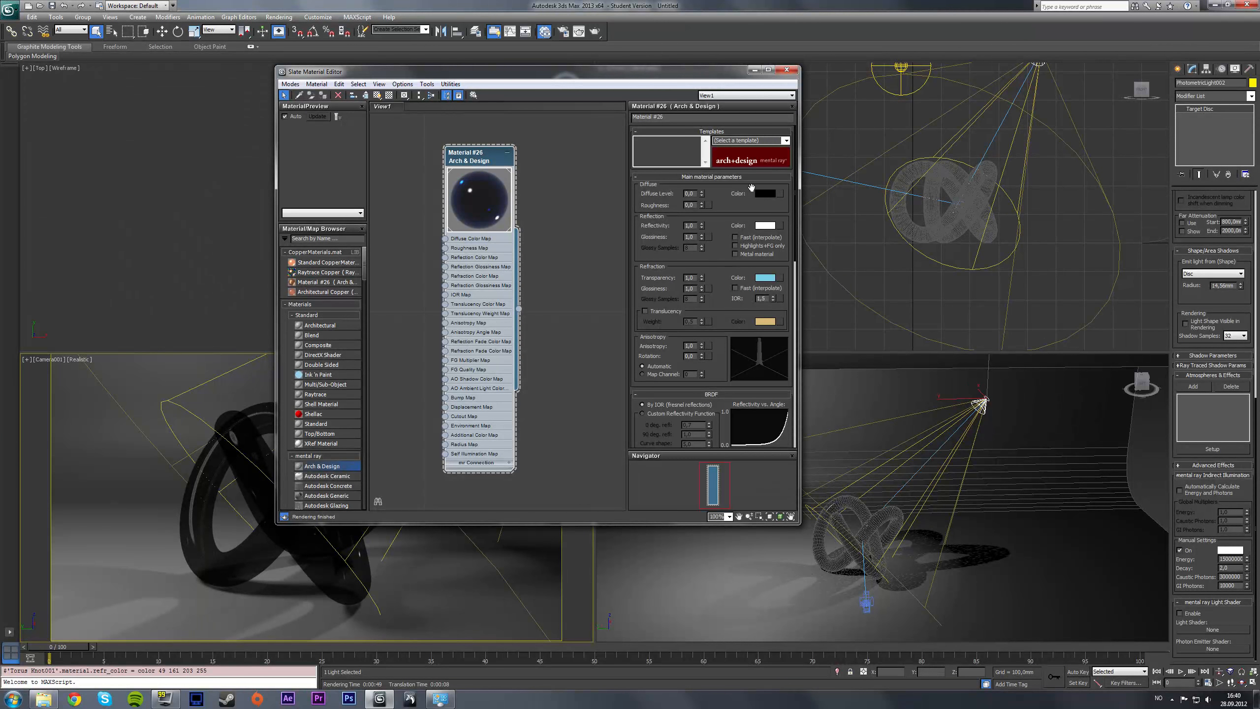
Minimize the material editor, render the camera view to check the blue glass and close the rendered frame
left_click(754, 70)
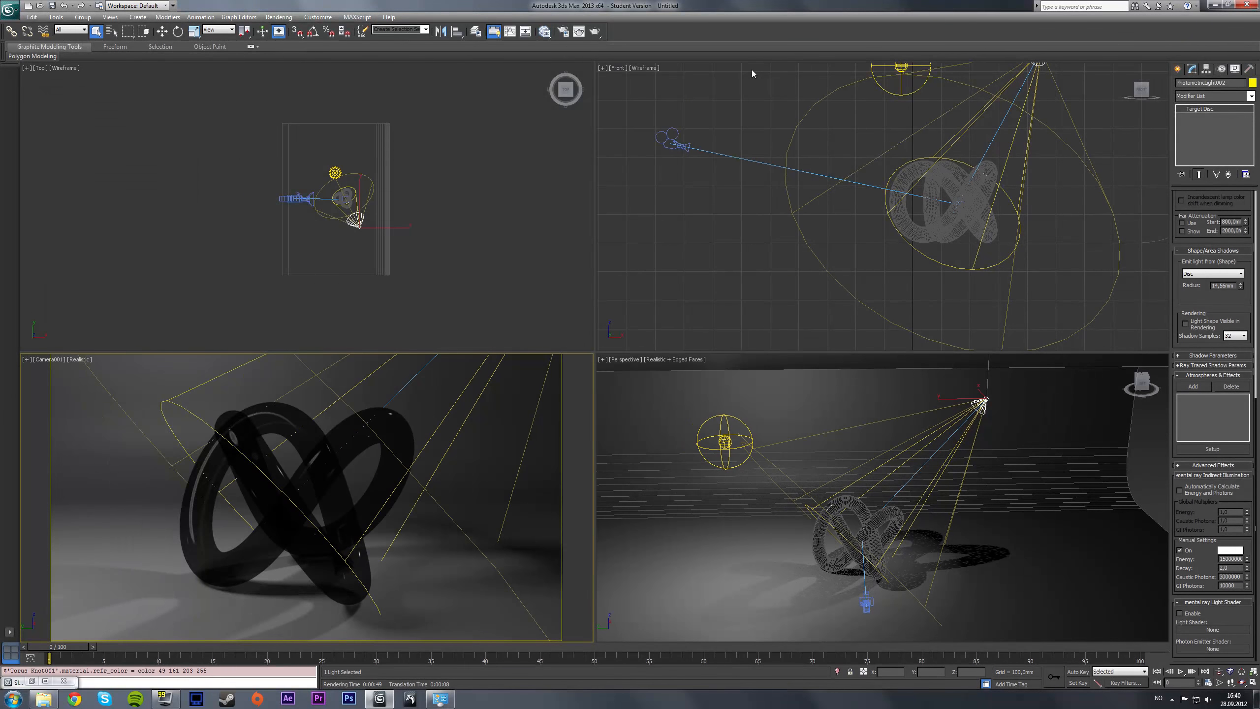
key("shift+q")
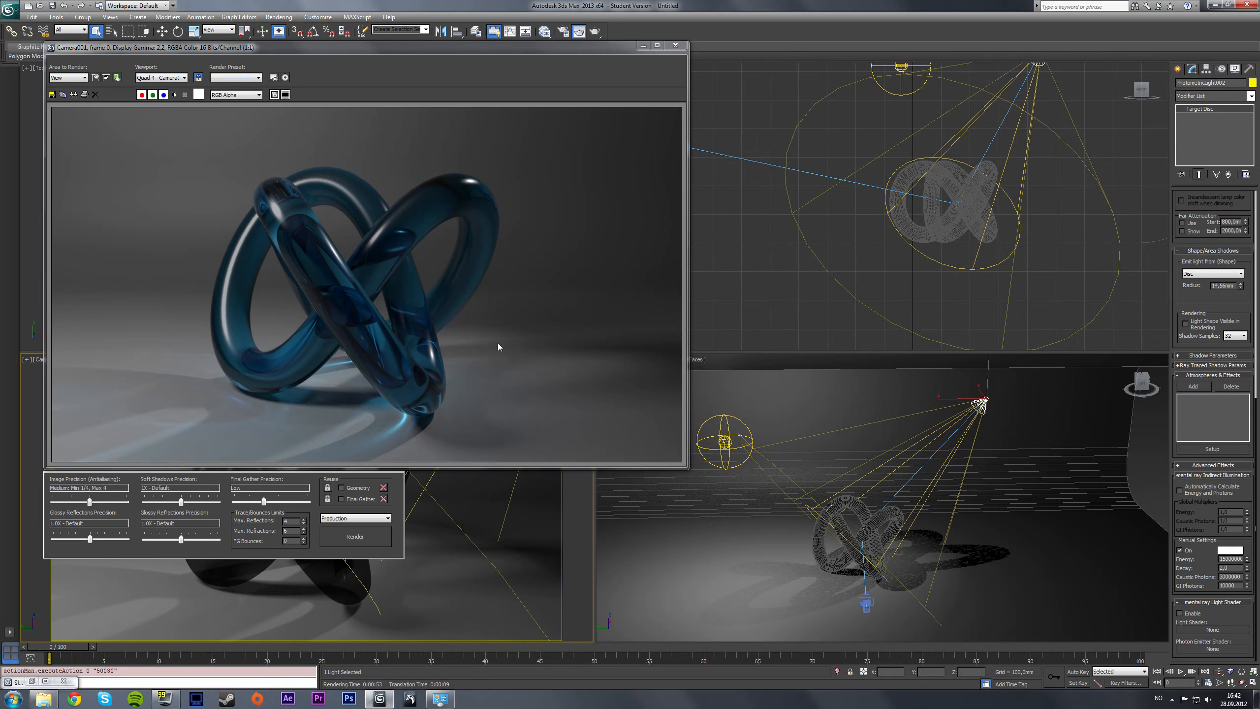
left_click(675, 45)
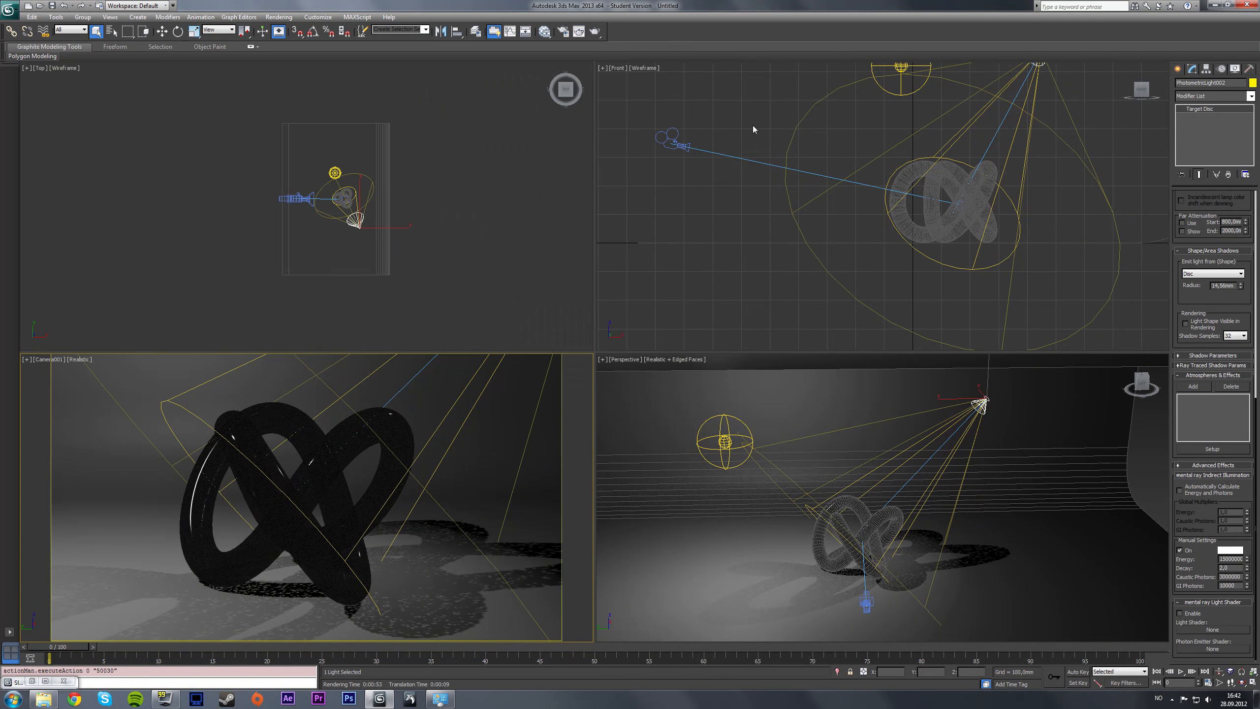
Reselect the targeted photometric light above the torus knot, review its intensity and shadow parameters, and minimize the program
left_click(1144, 462)
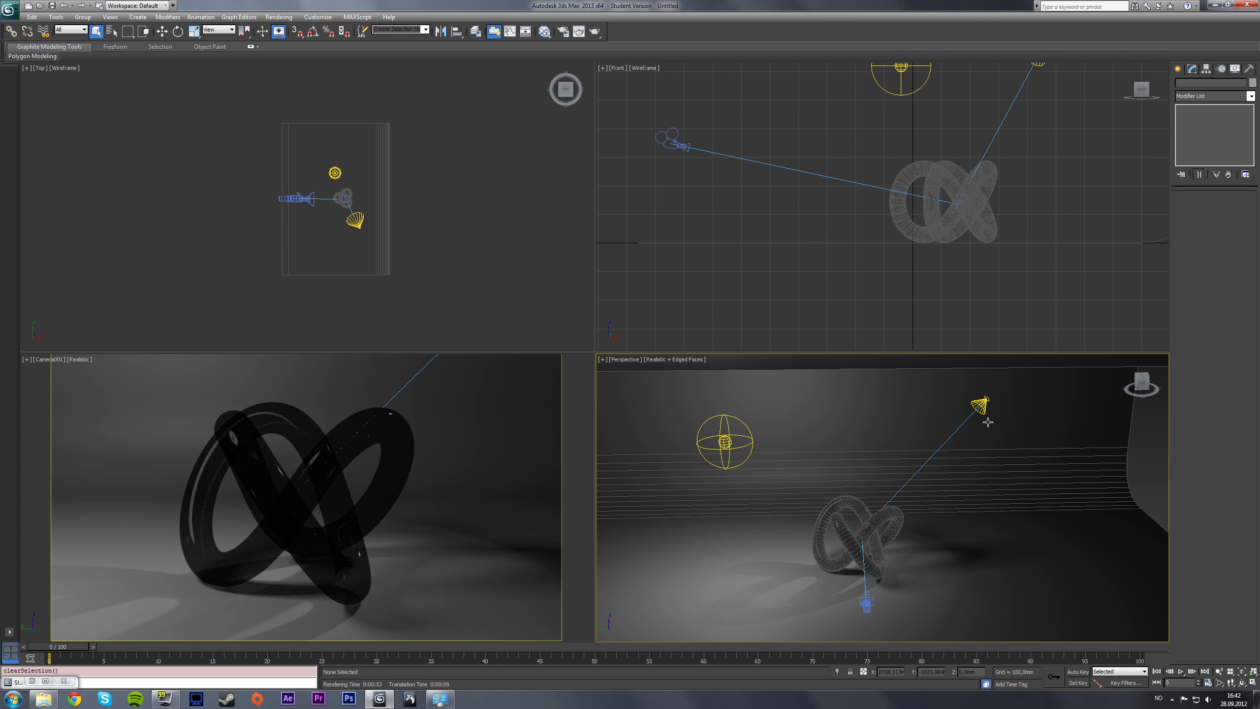
left_click(981, 408)
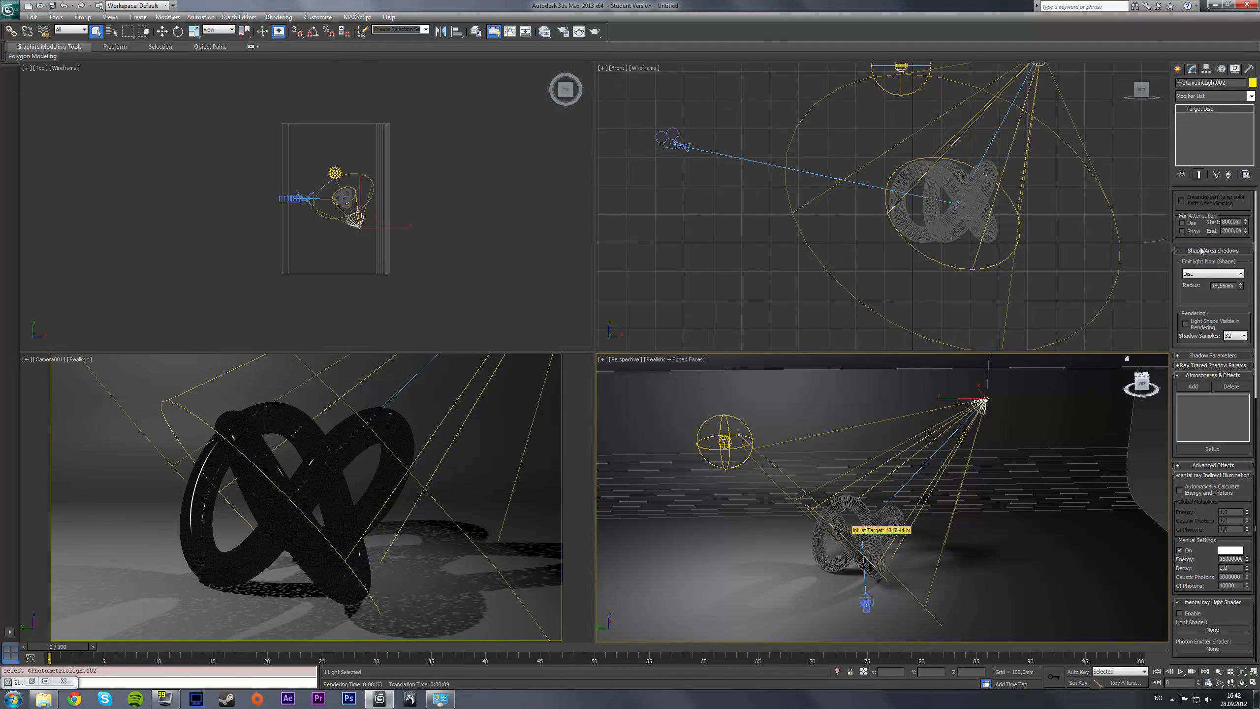
scroll(1225, 357, "up", 5)
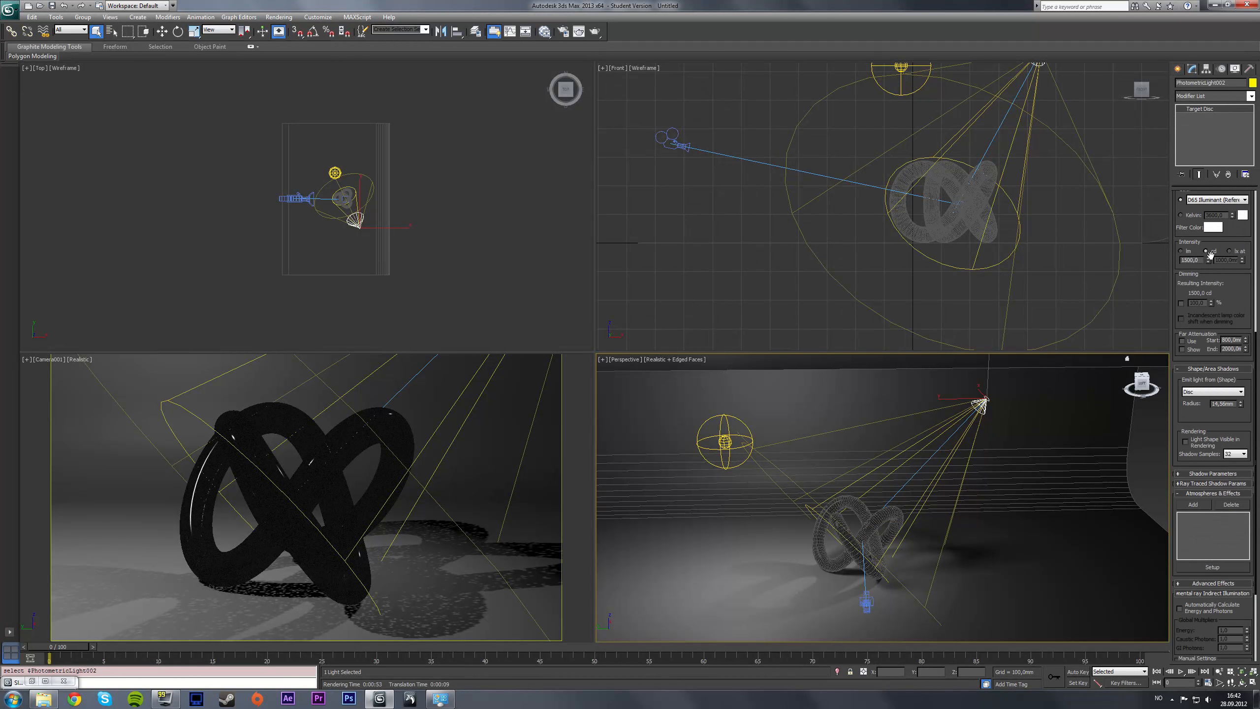
scroll(1245, 418, "down", 5)
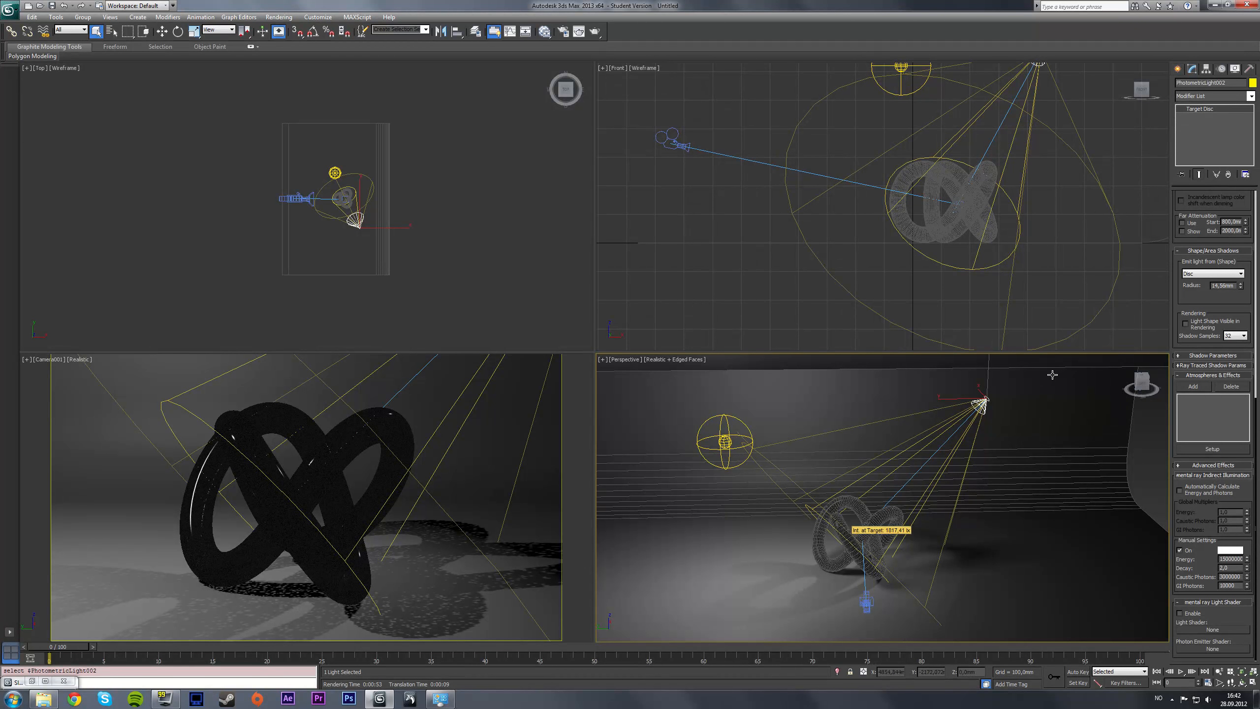
left_click(1219, 5)
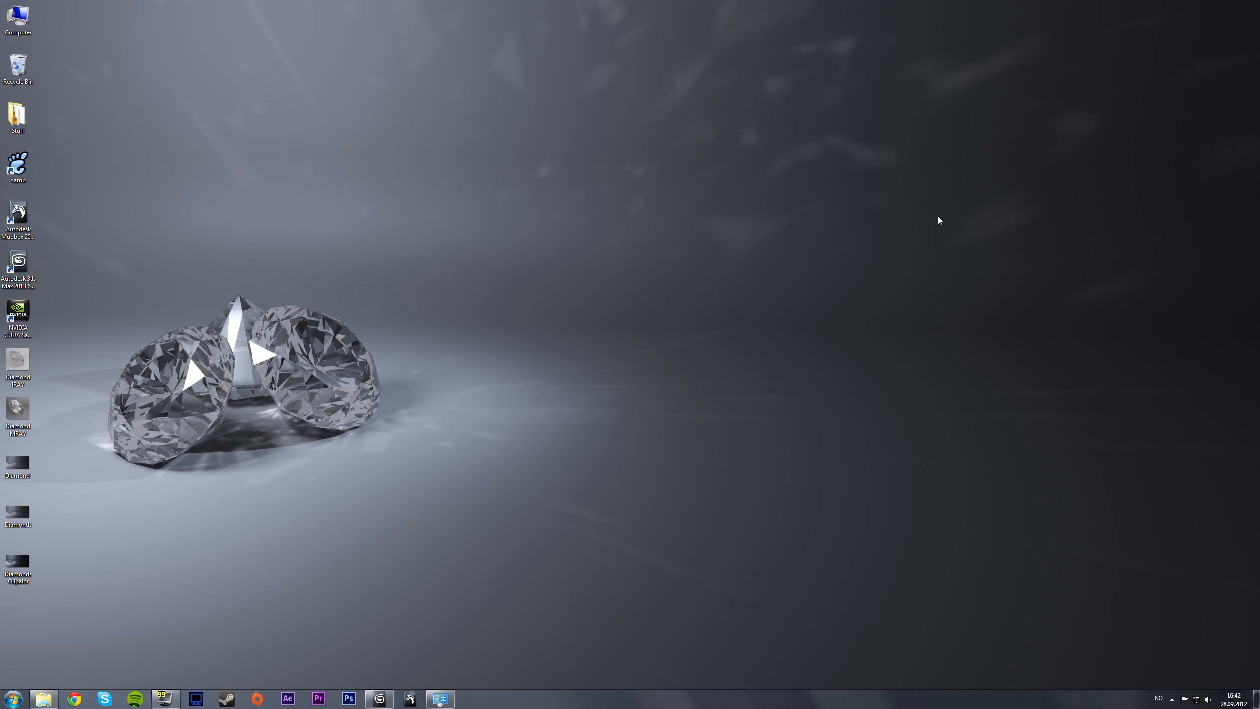